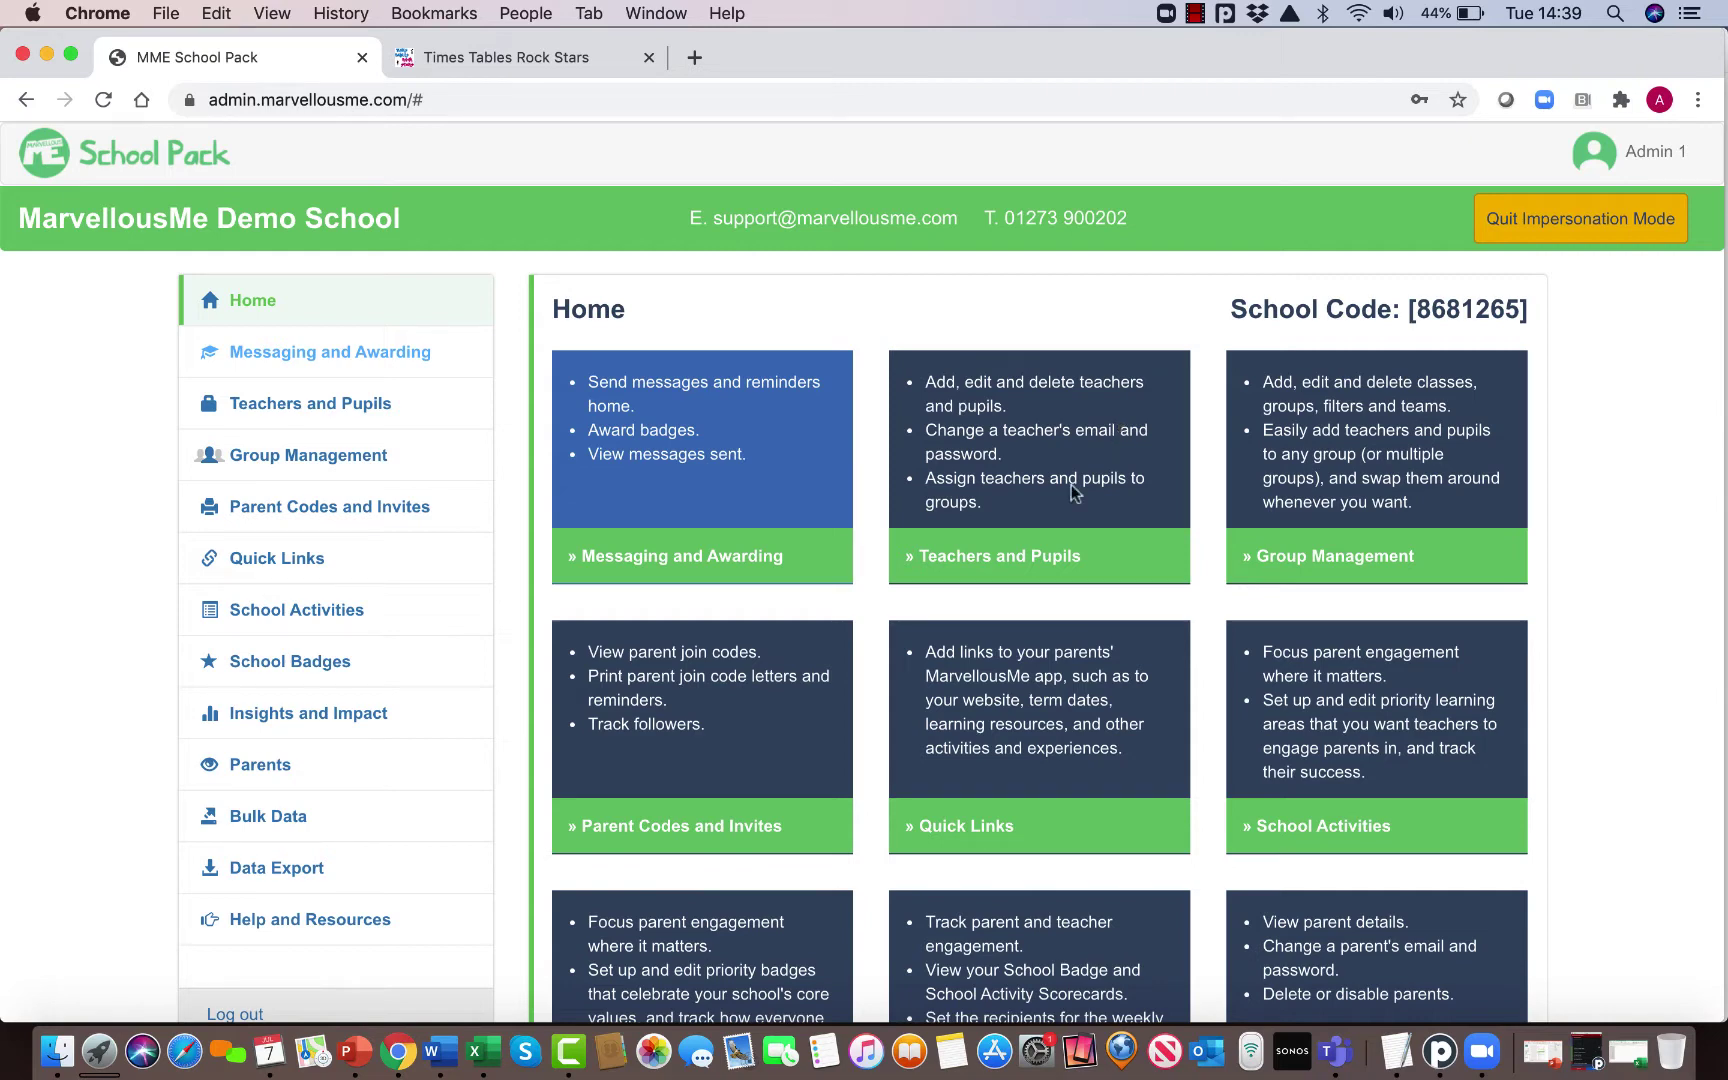
Step: Download the New Year Data Template (.csv) from the Data Export page
click(290, 876)
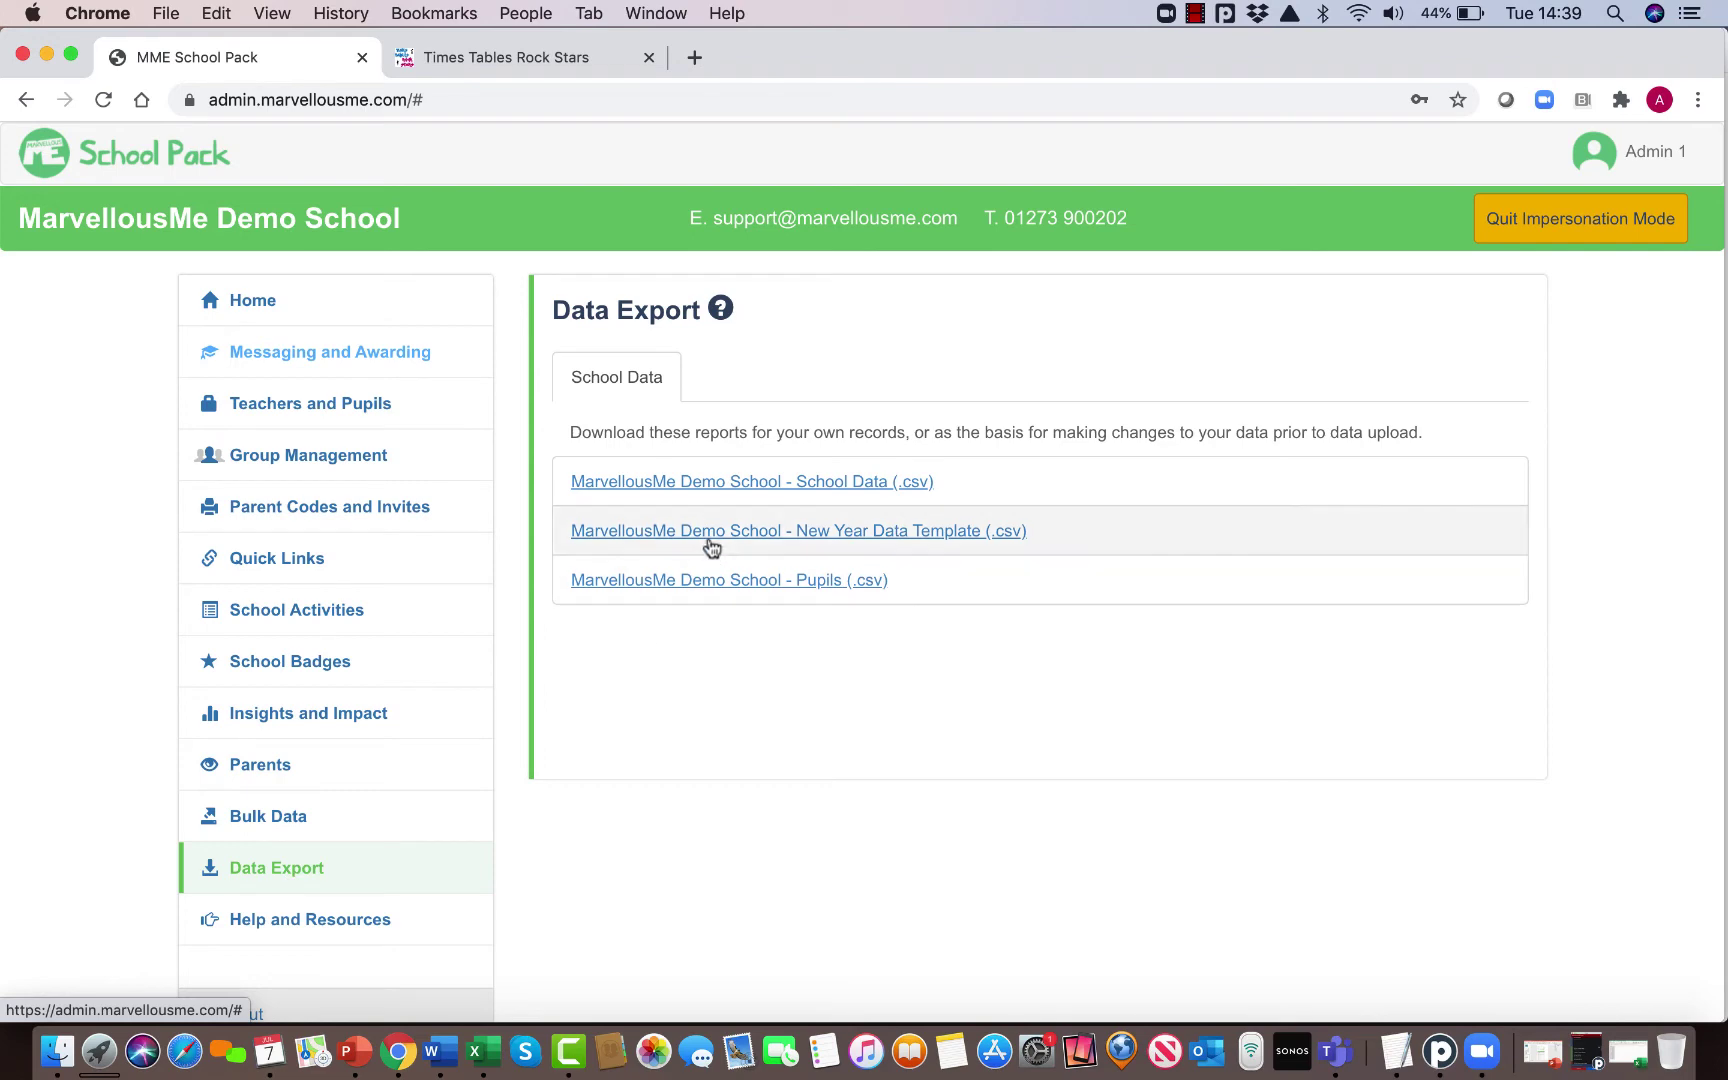
click(745, 533)
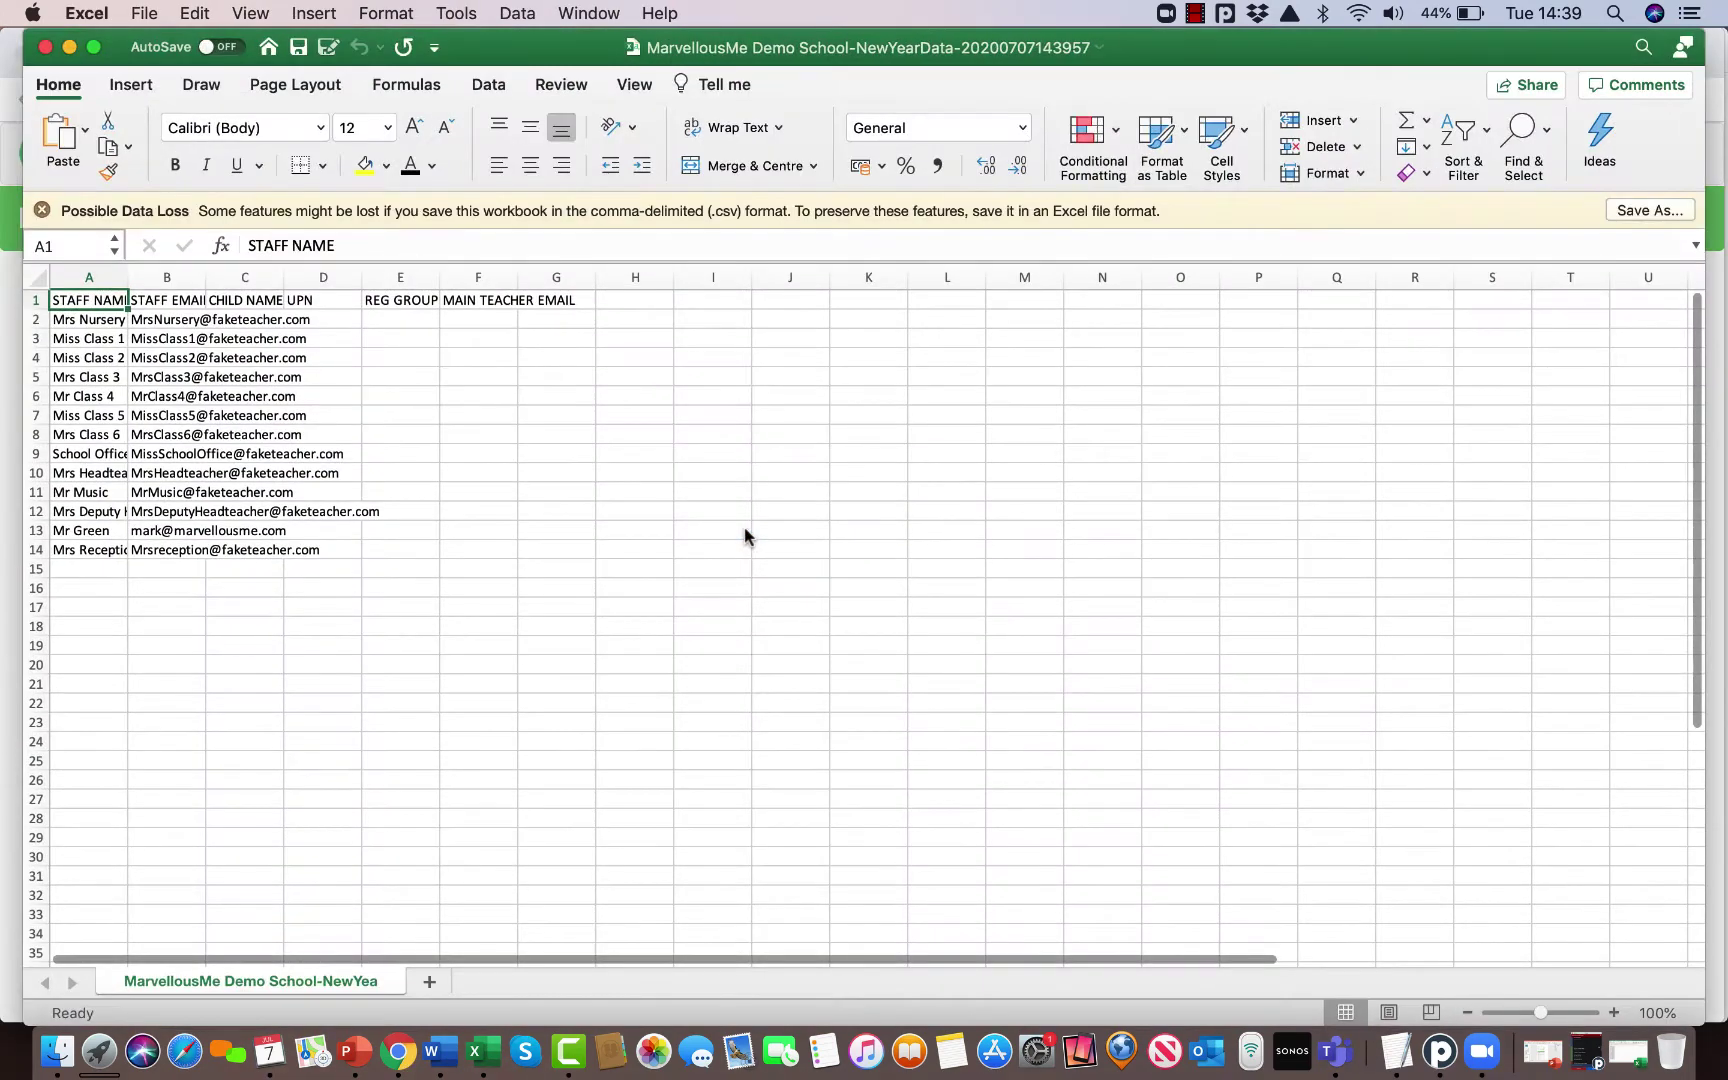
Step: Autofit the STAFF NAME and STAFF EMAIL columns, check their counts, then close the template
double_click(128, 277)
double_click(284, 277)
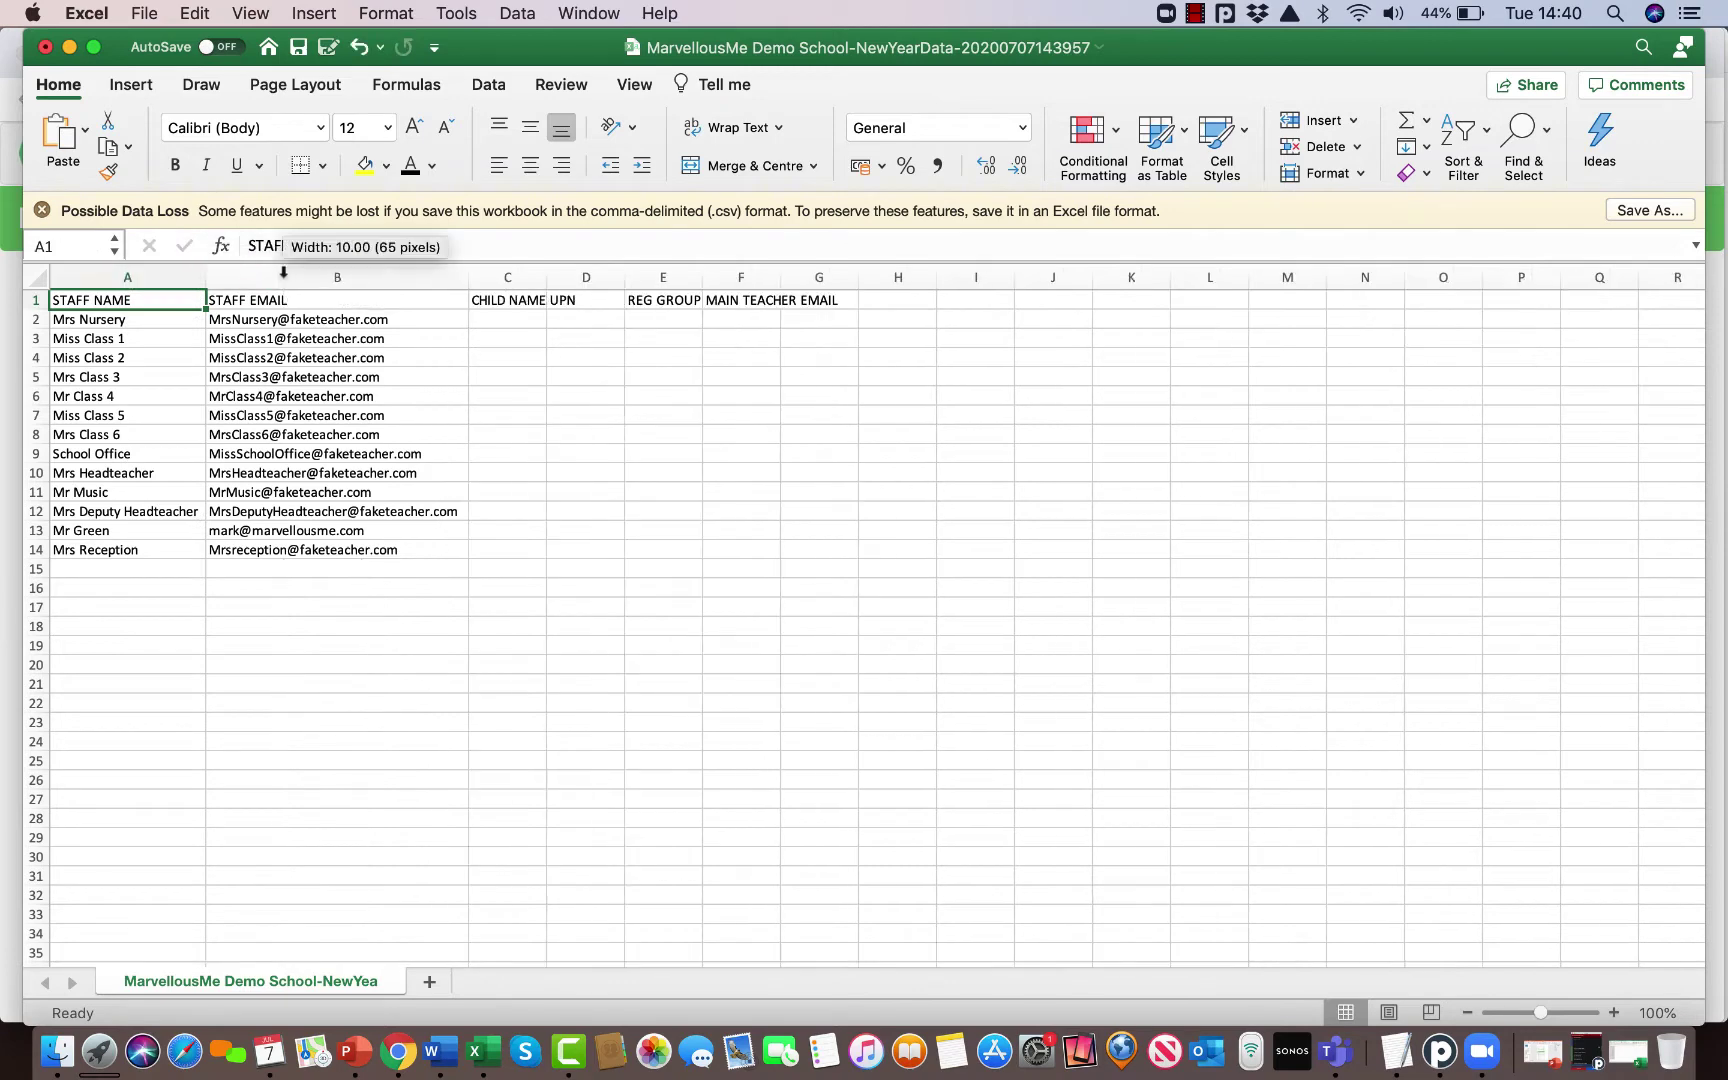
drag(119, 316, 122, 550)
drag(256, 319, 249, 565)
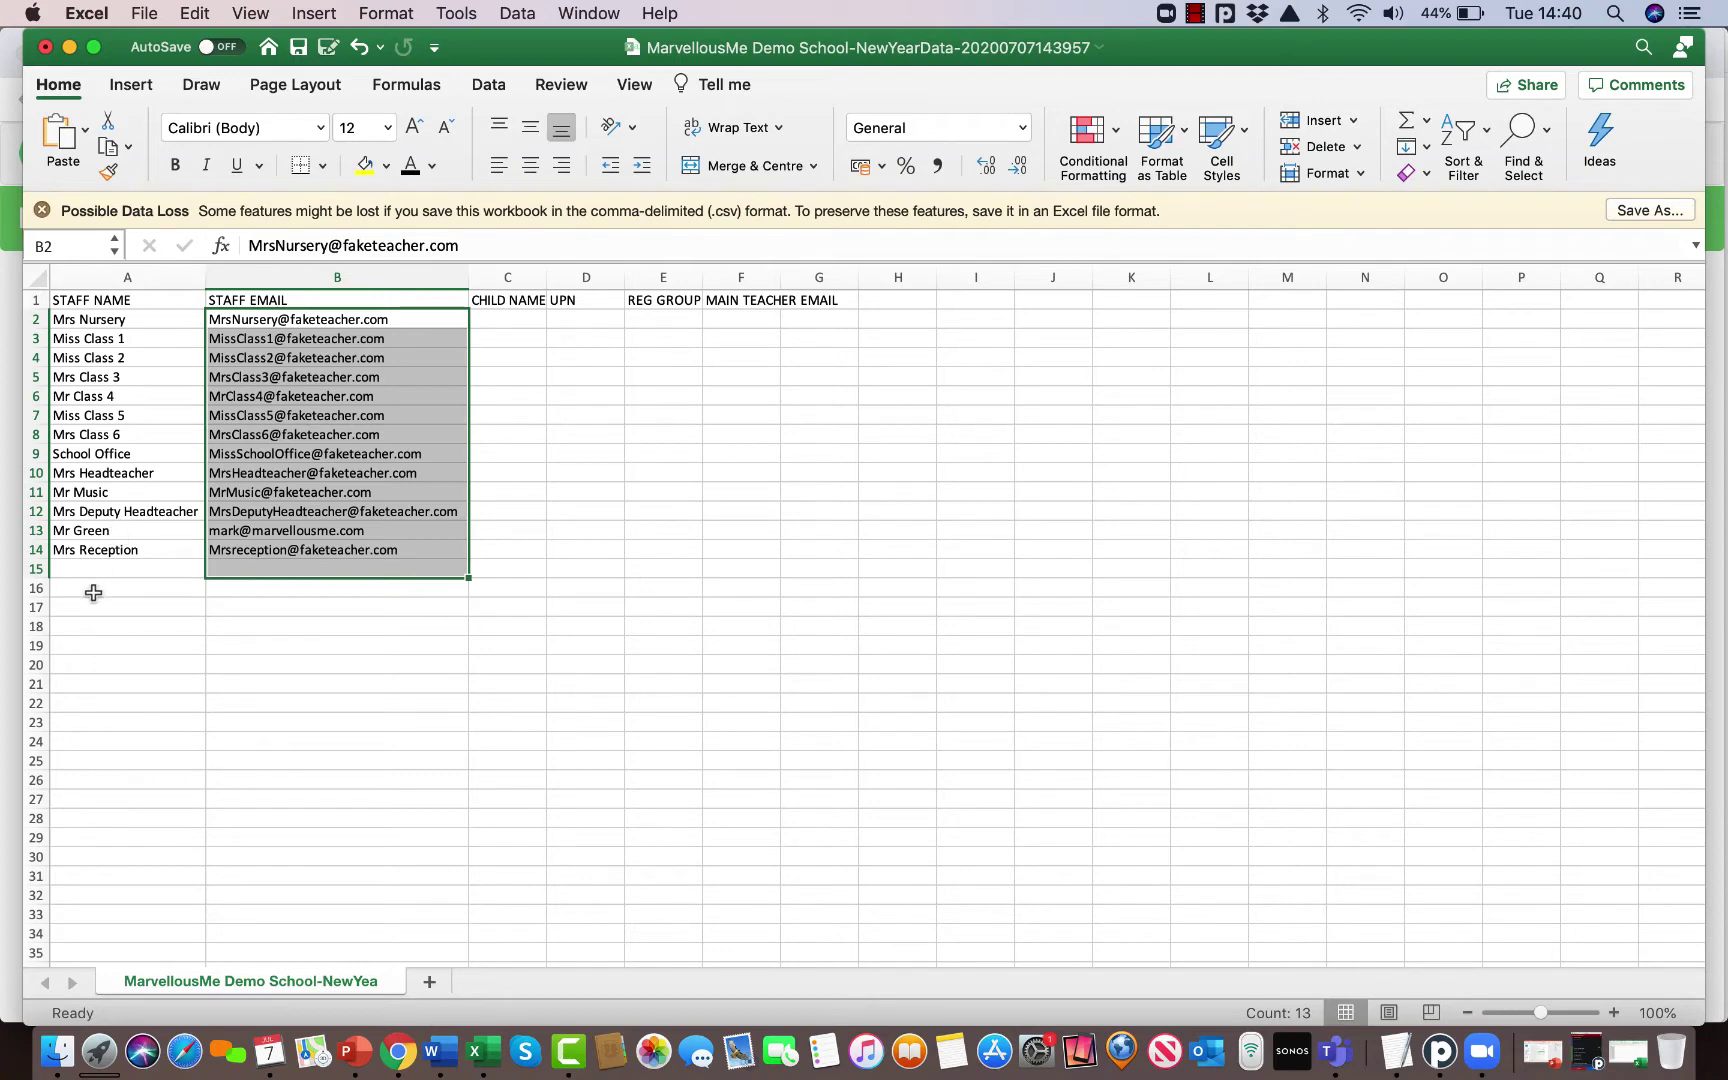
click(45, 47)
Step: Discard the spreadsheet unsaved and sort Teachers and Pupils by Type with teachers first
click(783, 197)
click(272, 406)
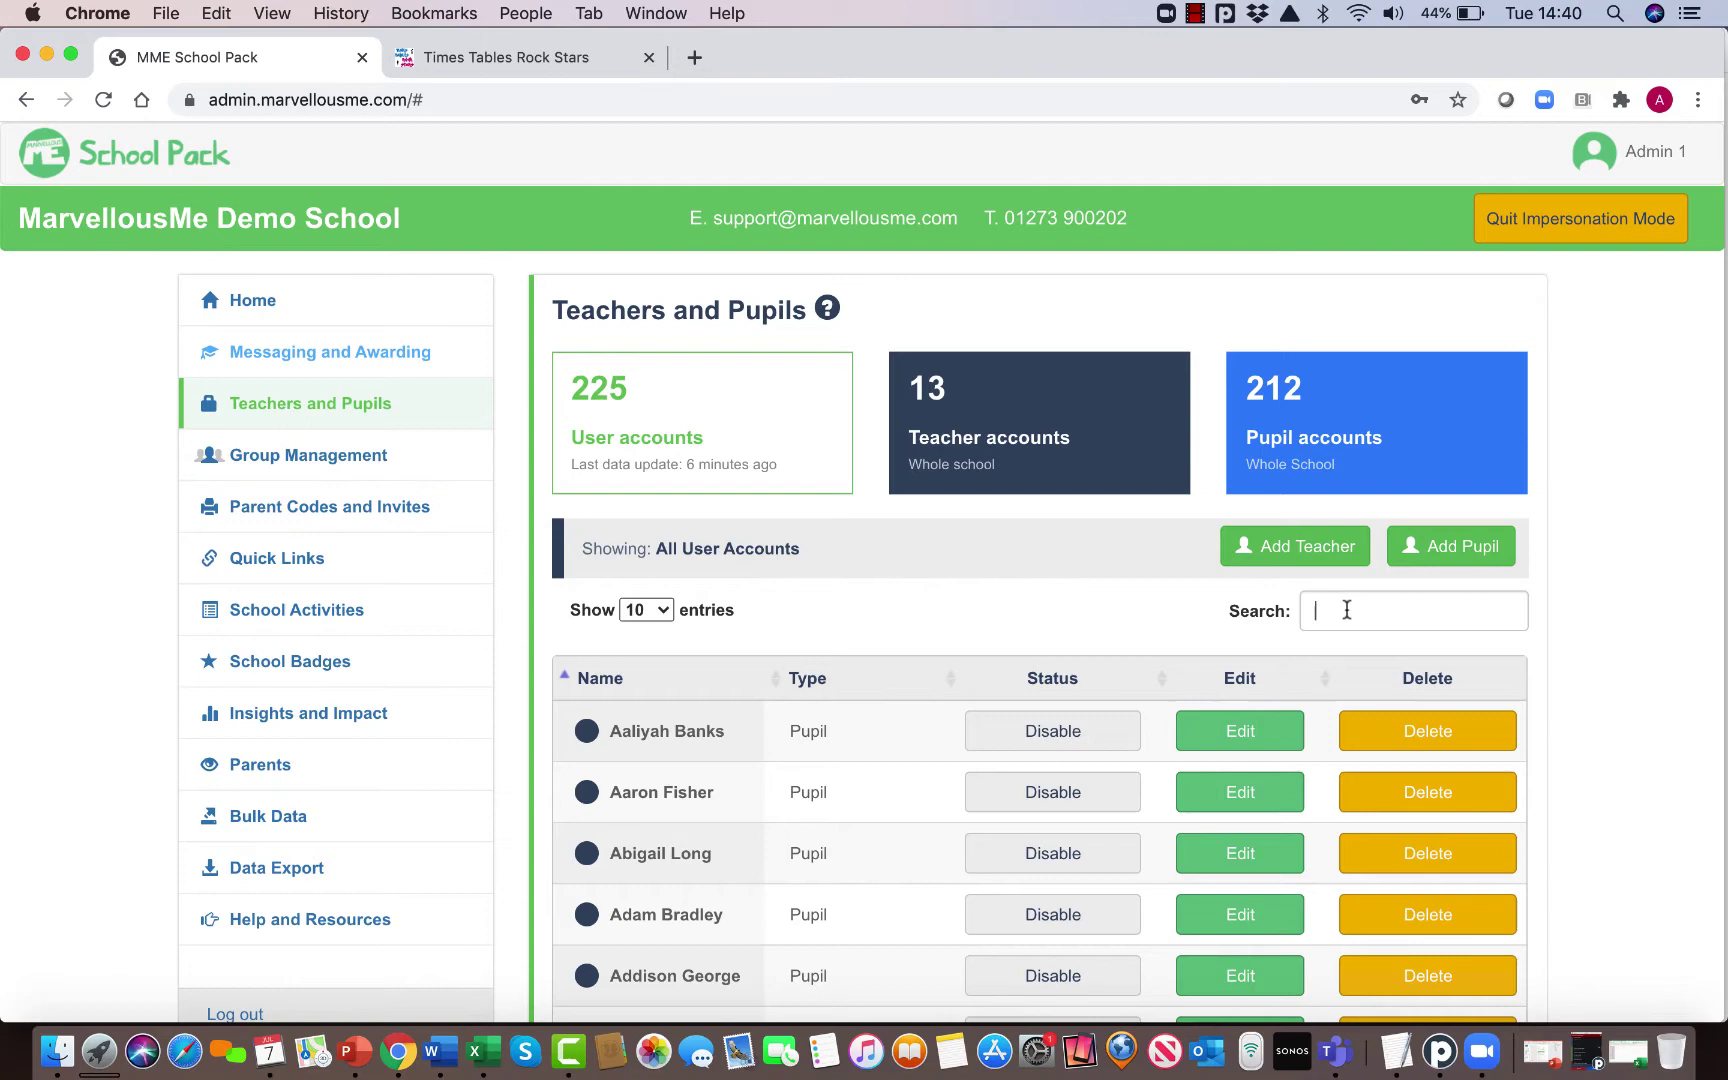
click(806, 680)
click(806, 680)
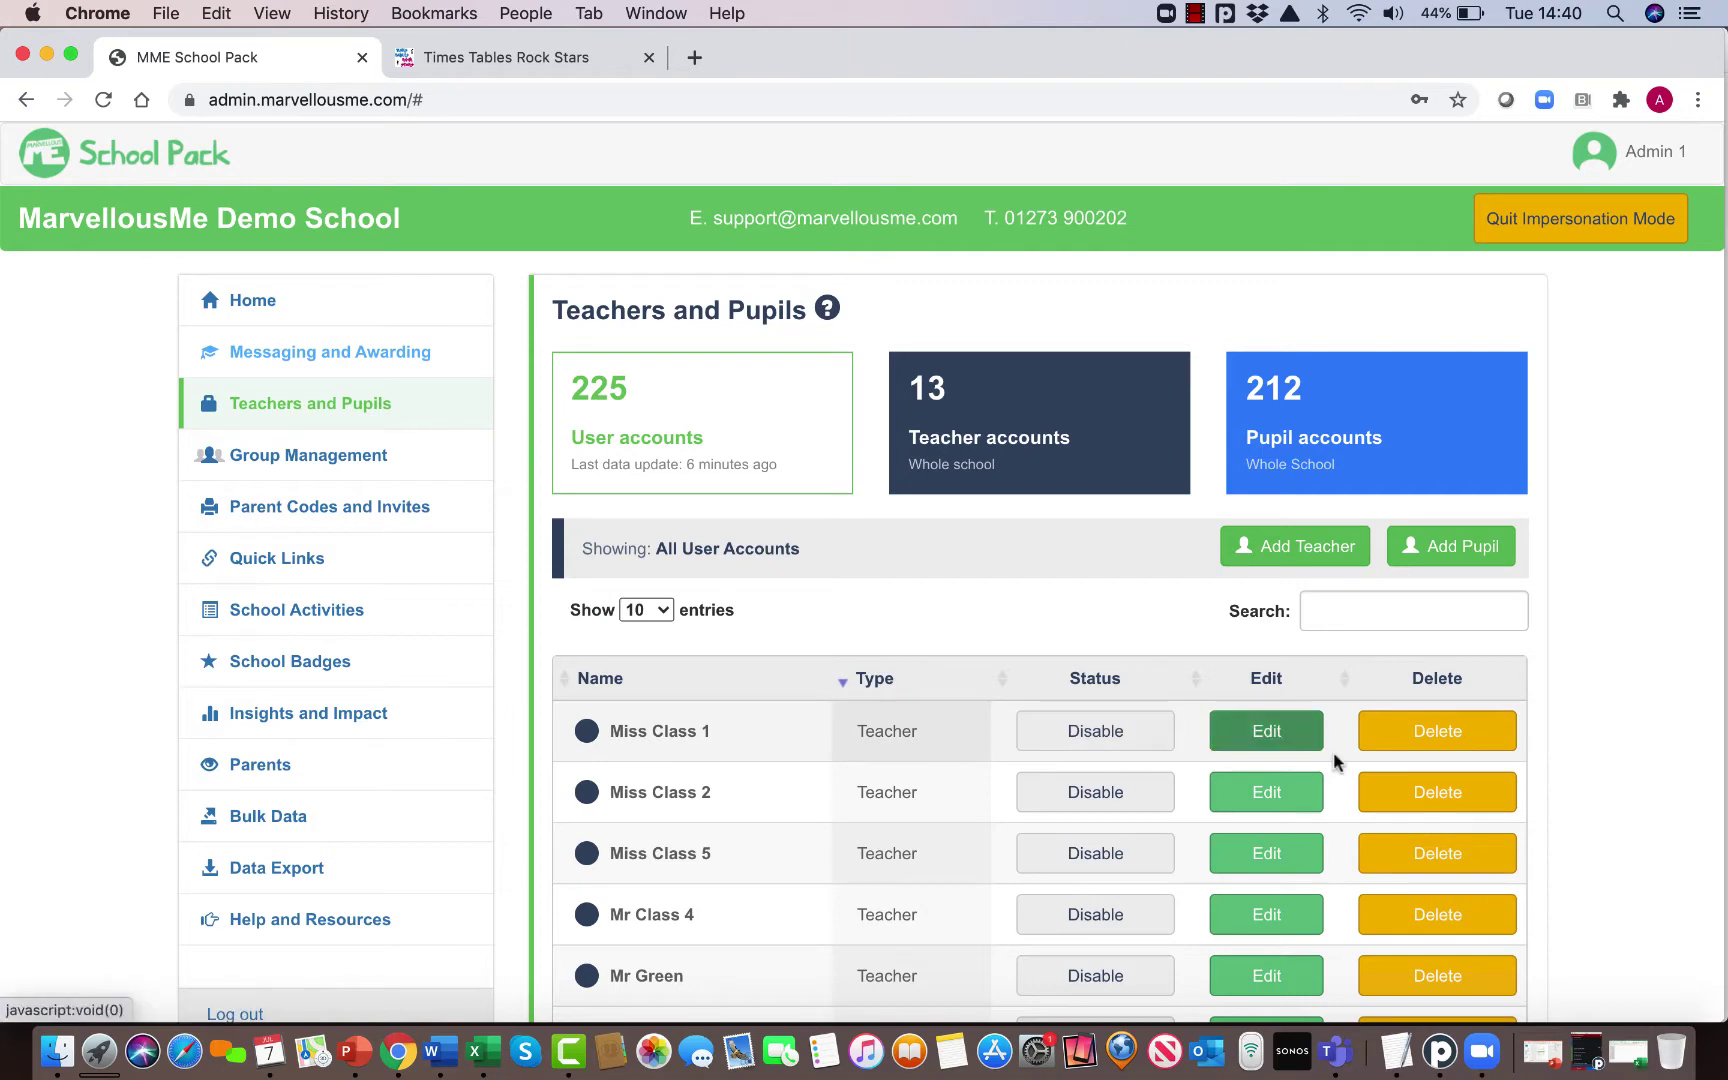
Step: Review the Class 1 teacher's Edit dialog and the Add Teacher form, cancelling both
click(1270, 734)
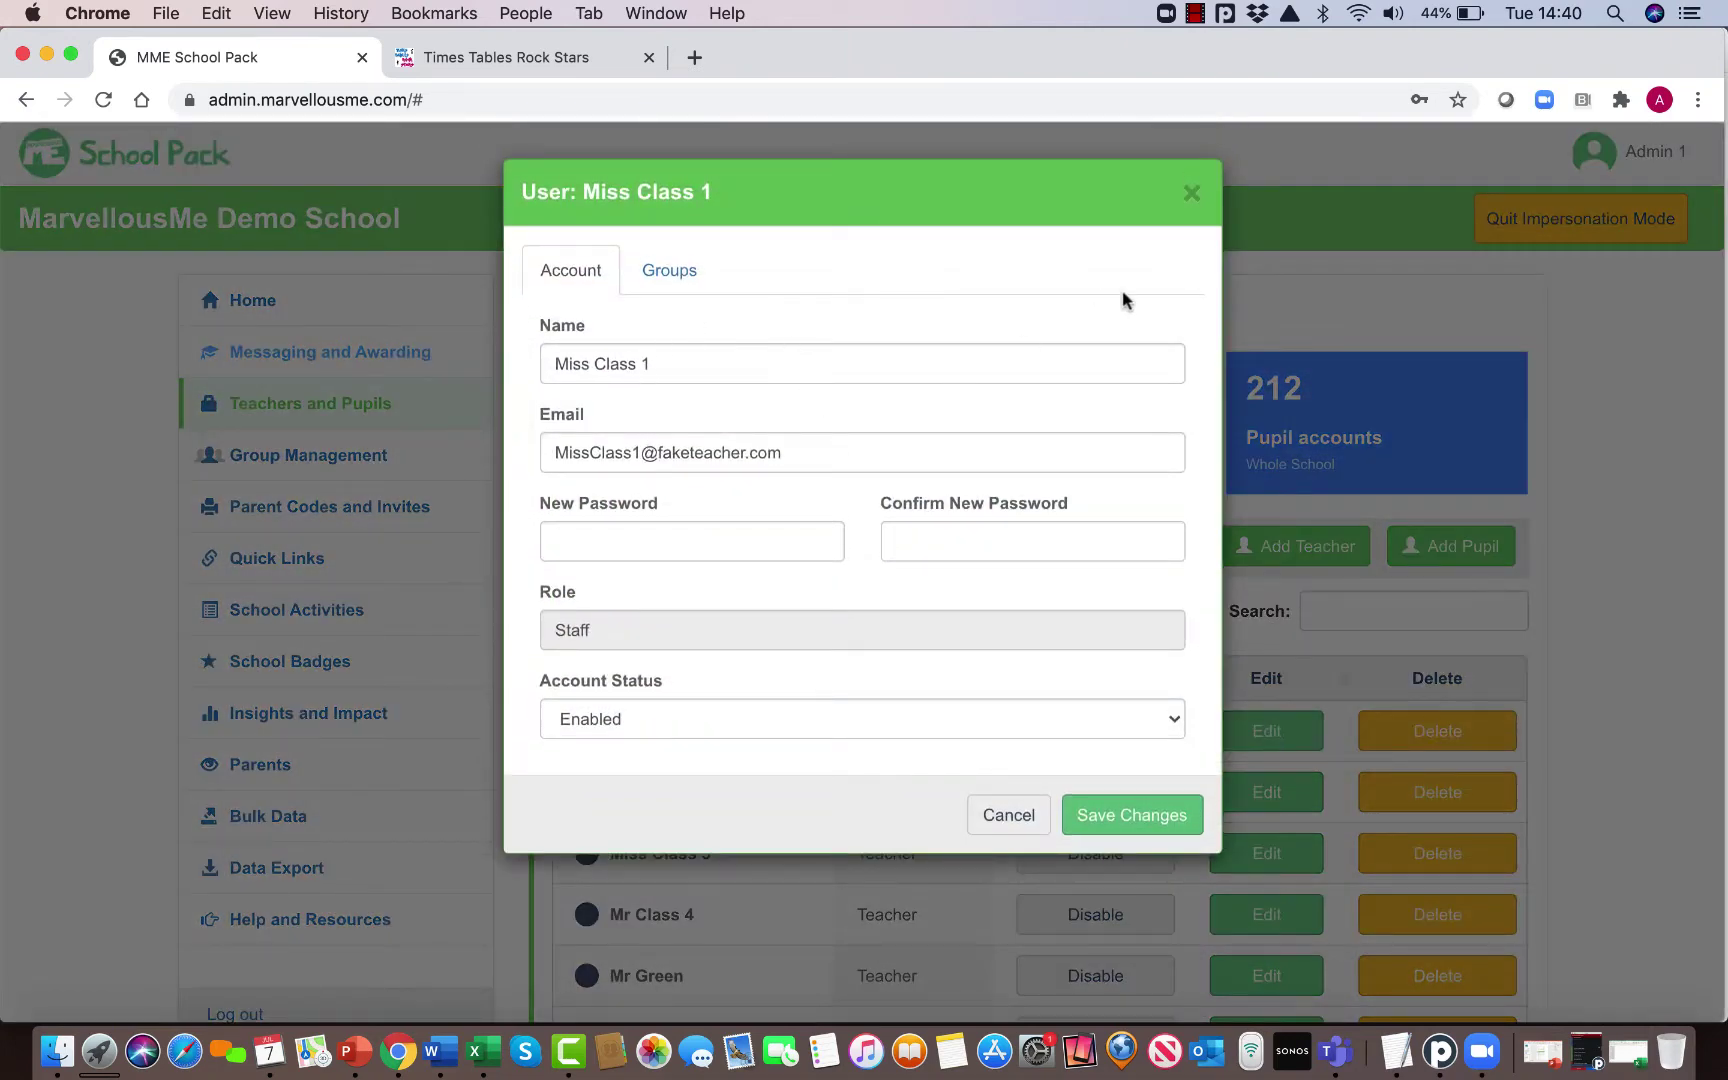
click(1192, 194)
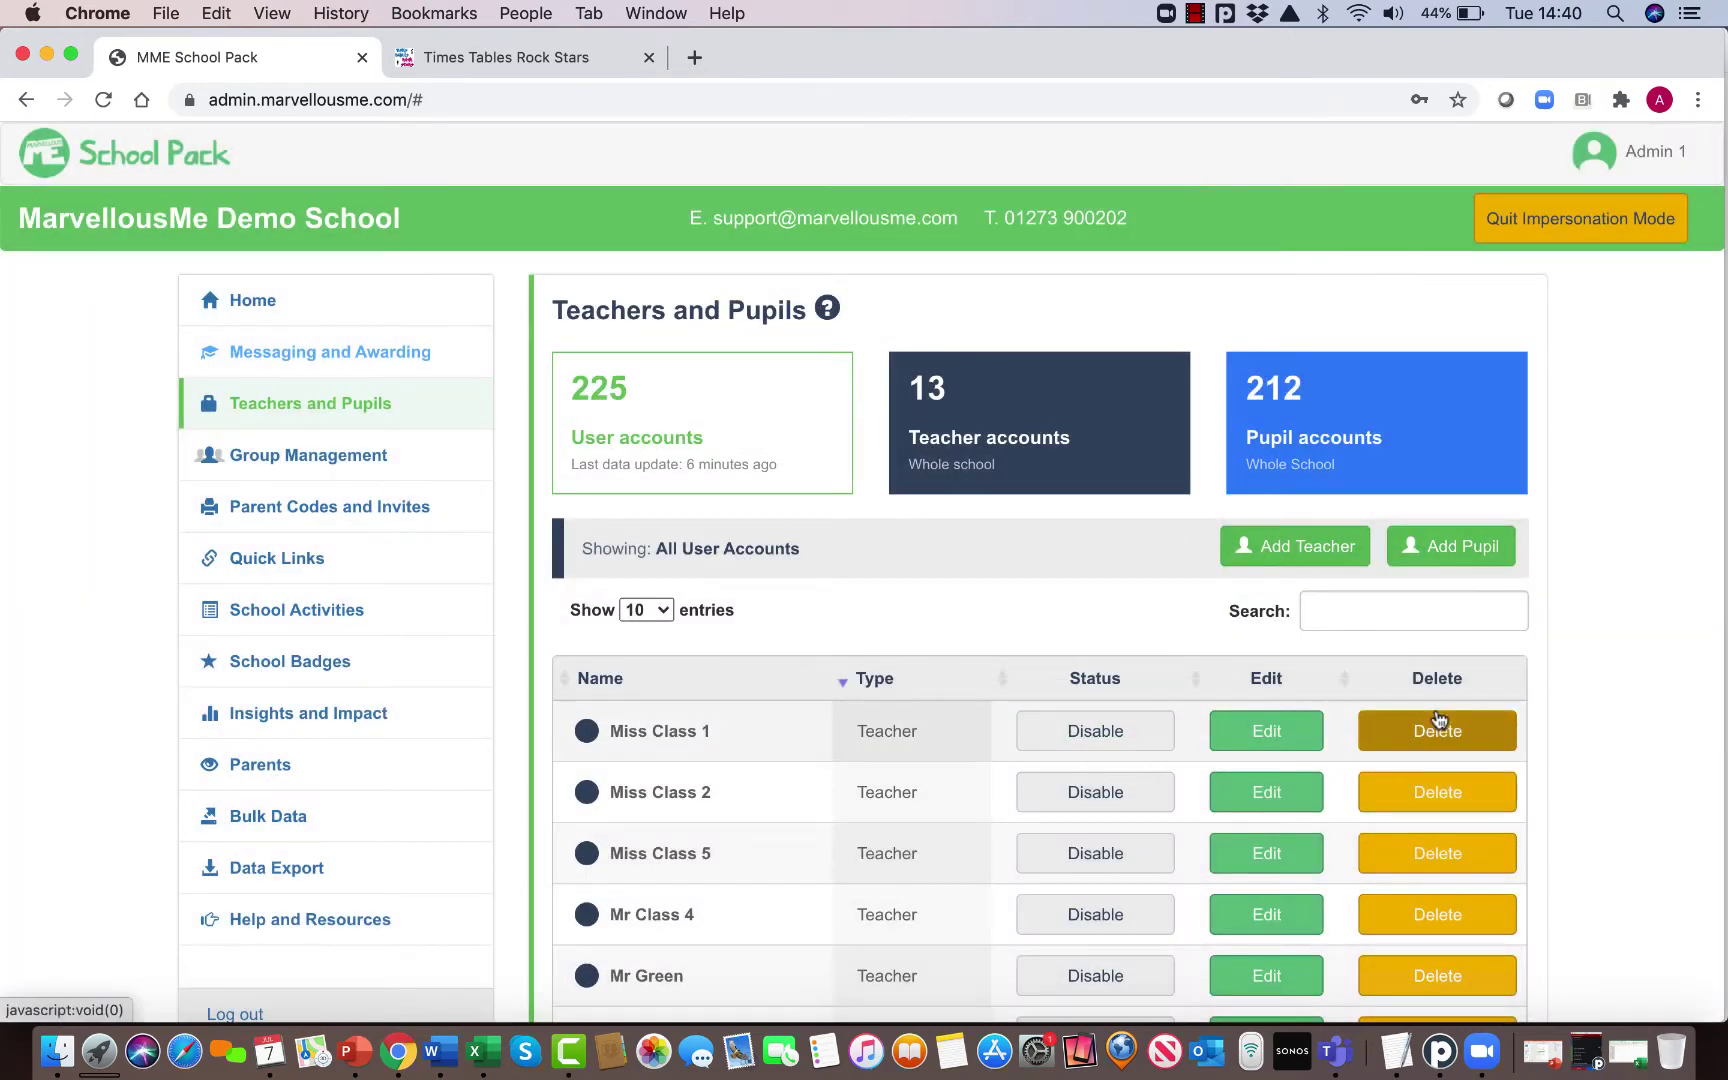
click(1297, 545)
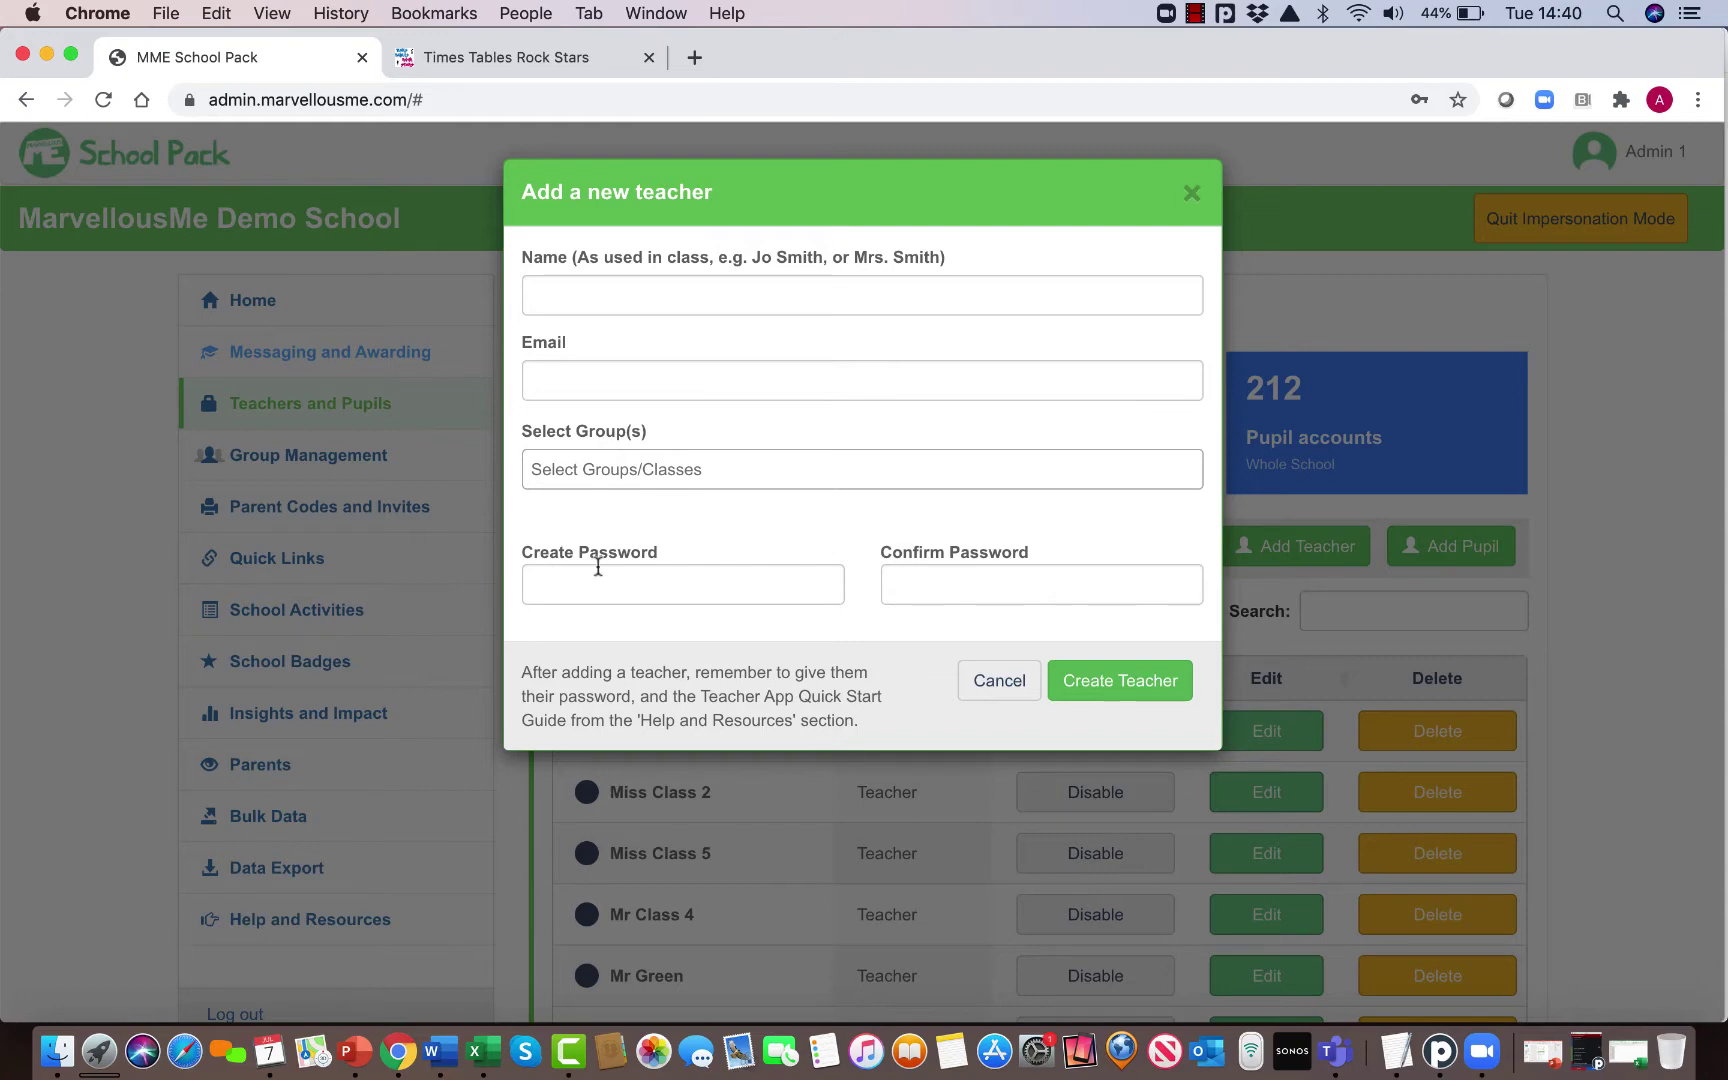
click(997, 679)
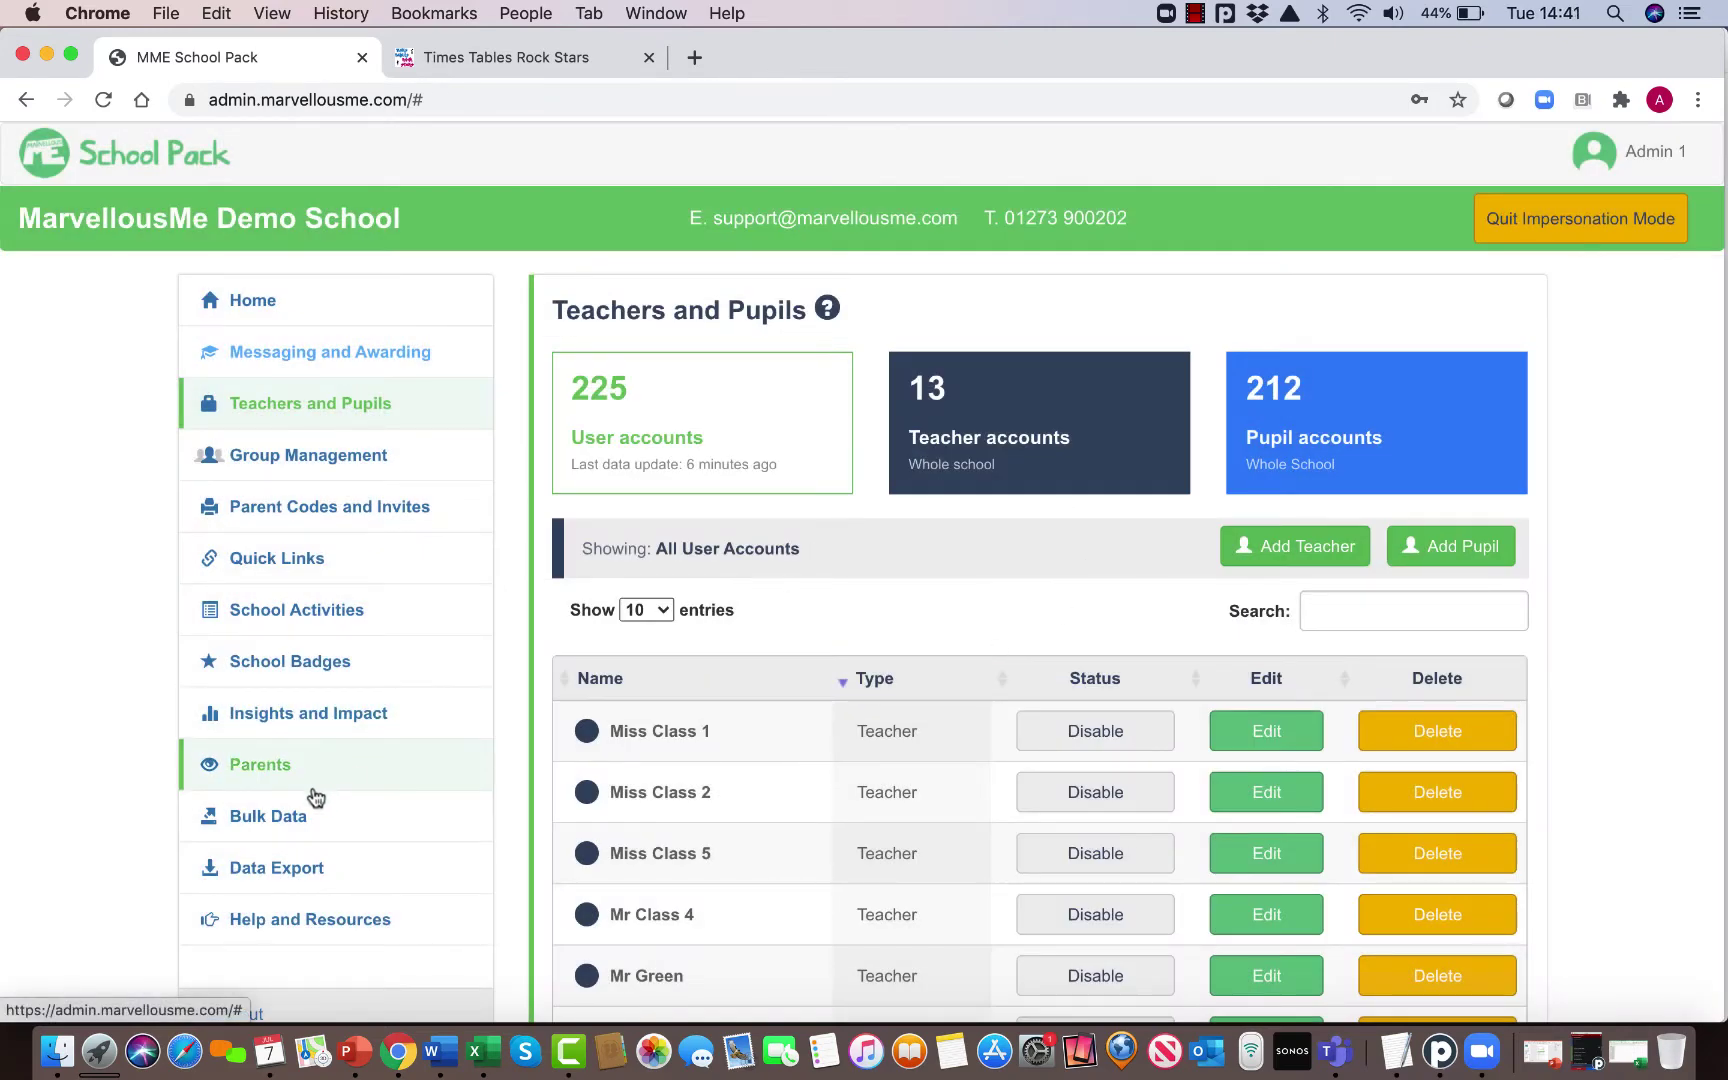
Step: Open the Pupils (.csv) export, autofit names and UPNs, inspect cell B3, and close unsaved
click(288, 867)
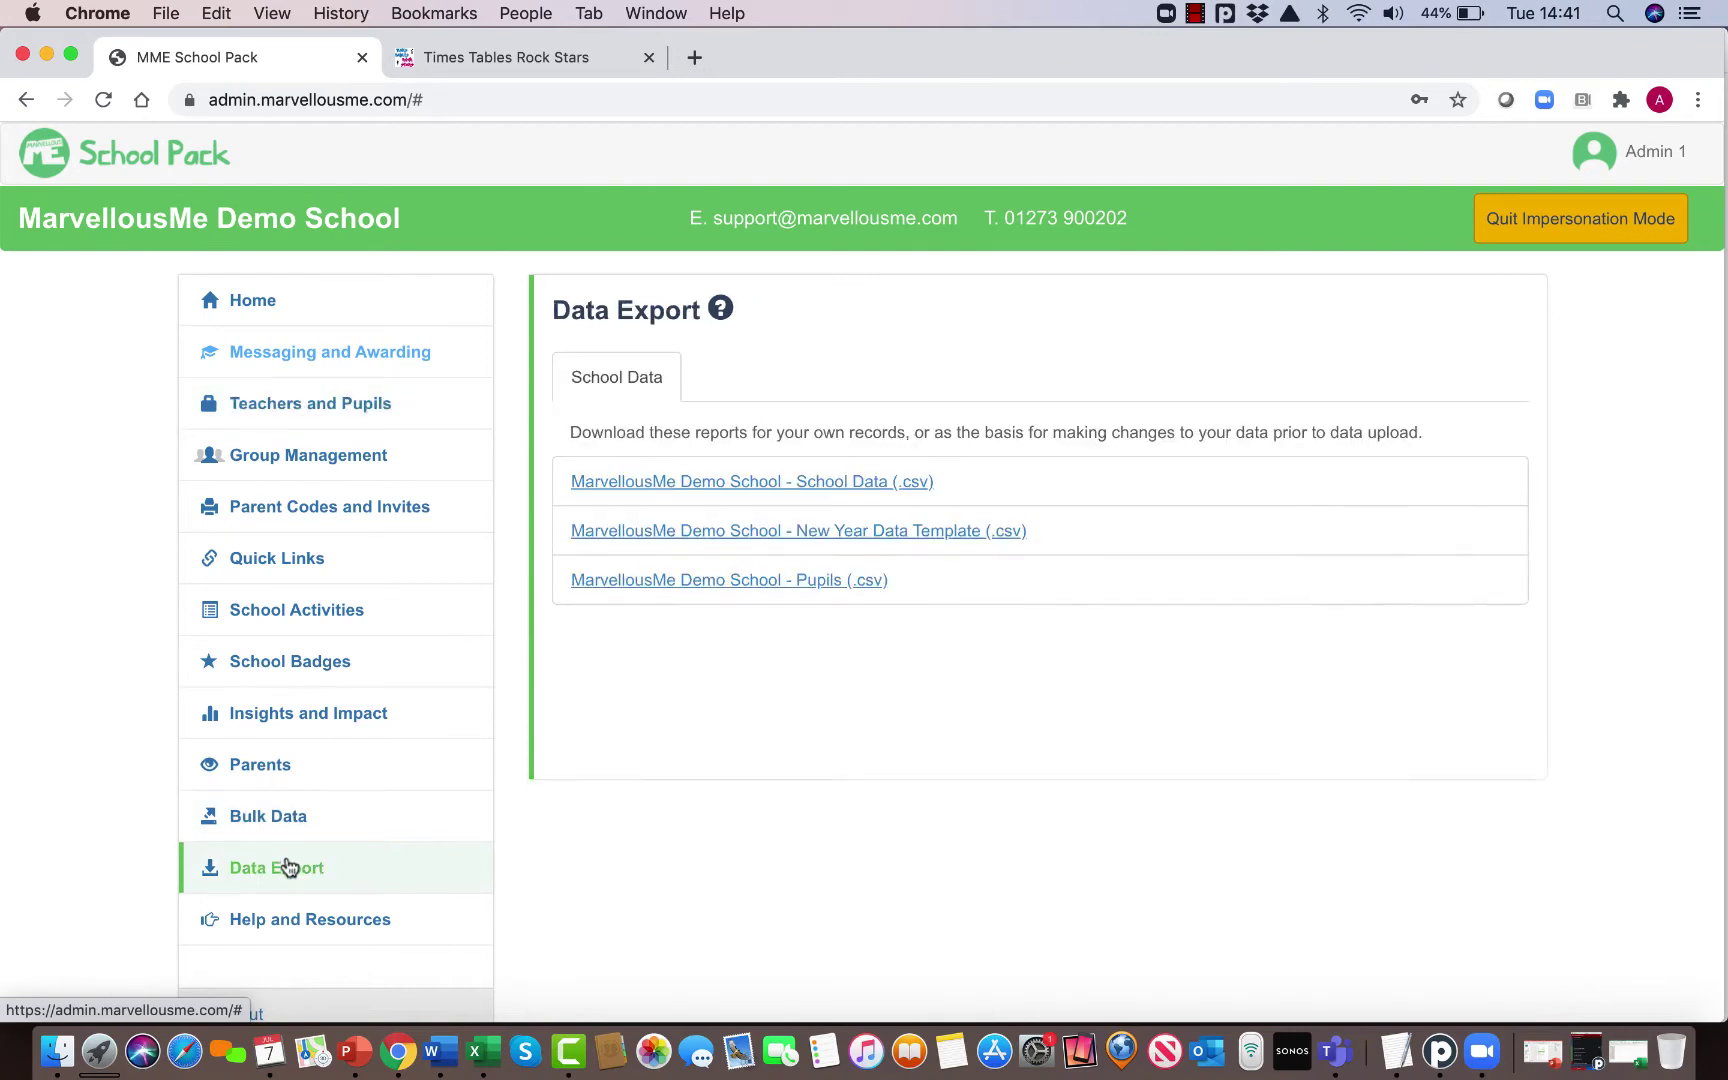
click(786, 584)
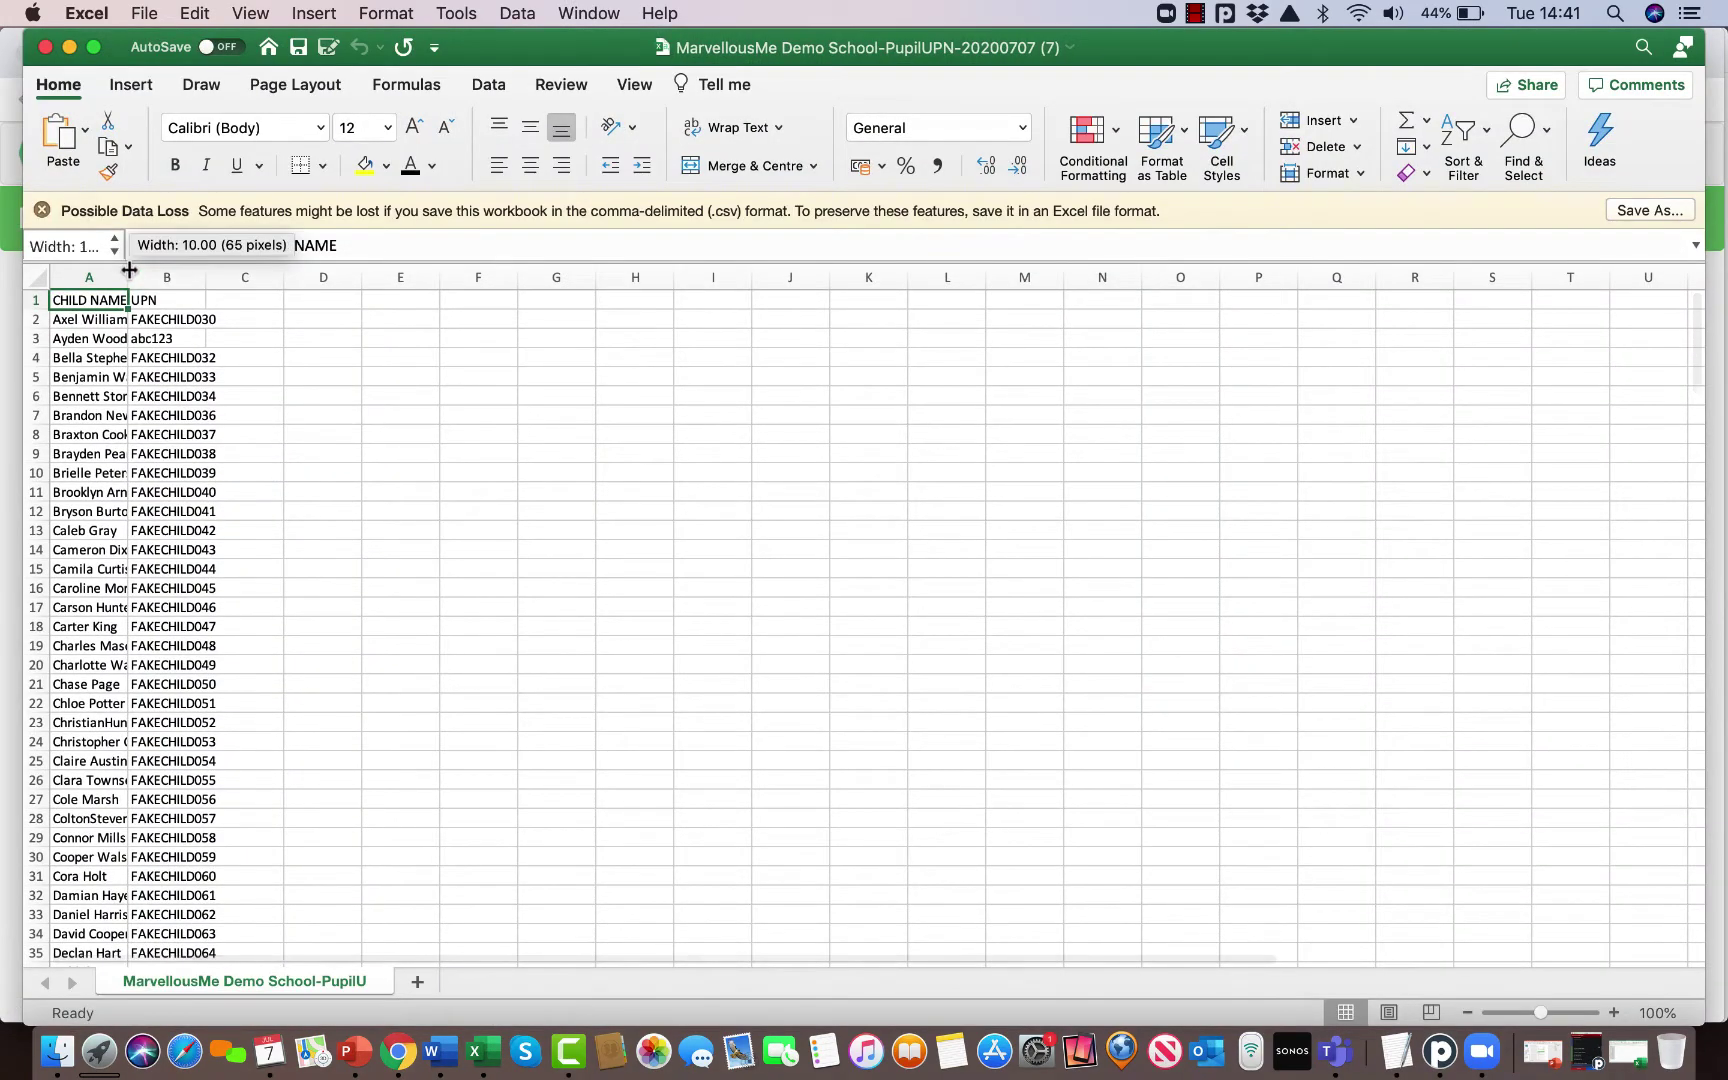
double_click(129, 277)
double_click(248, 277)
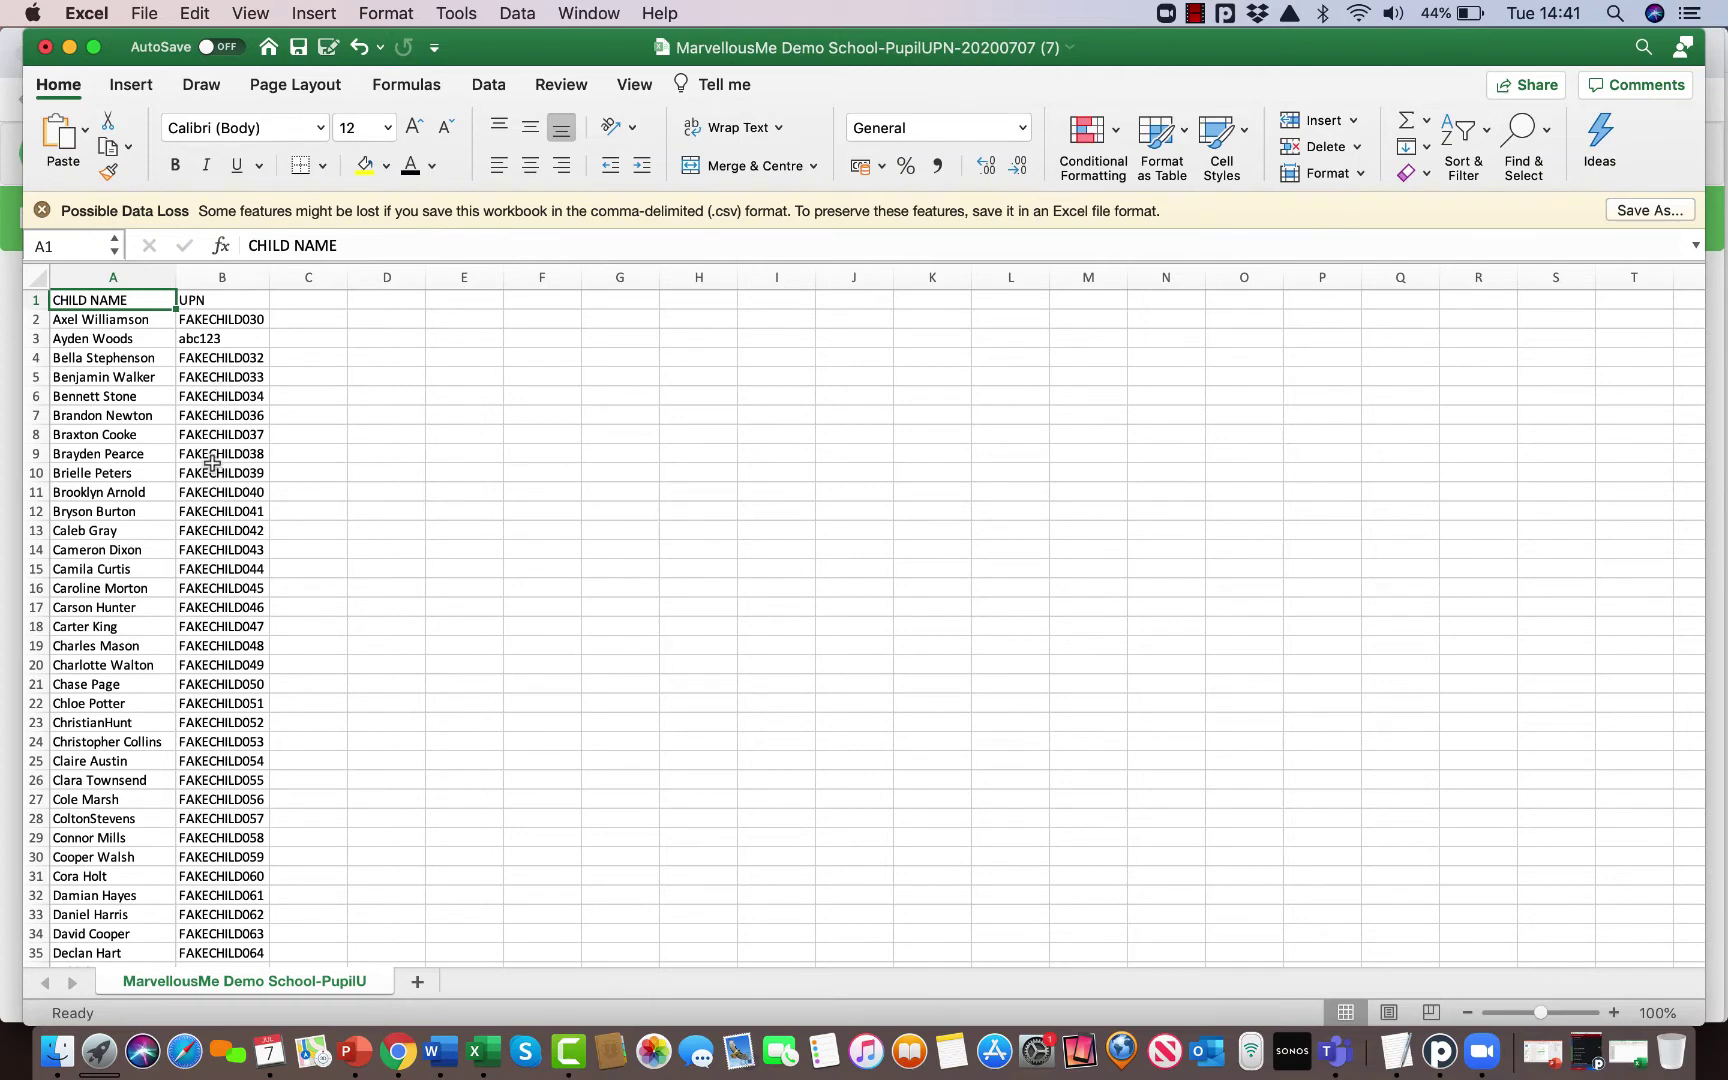
click(205, 341)
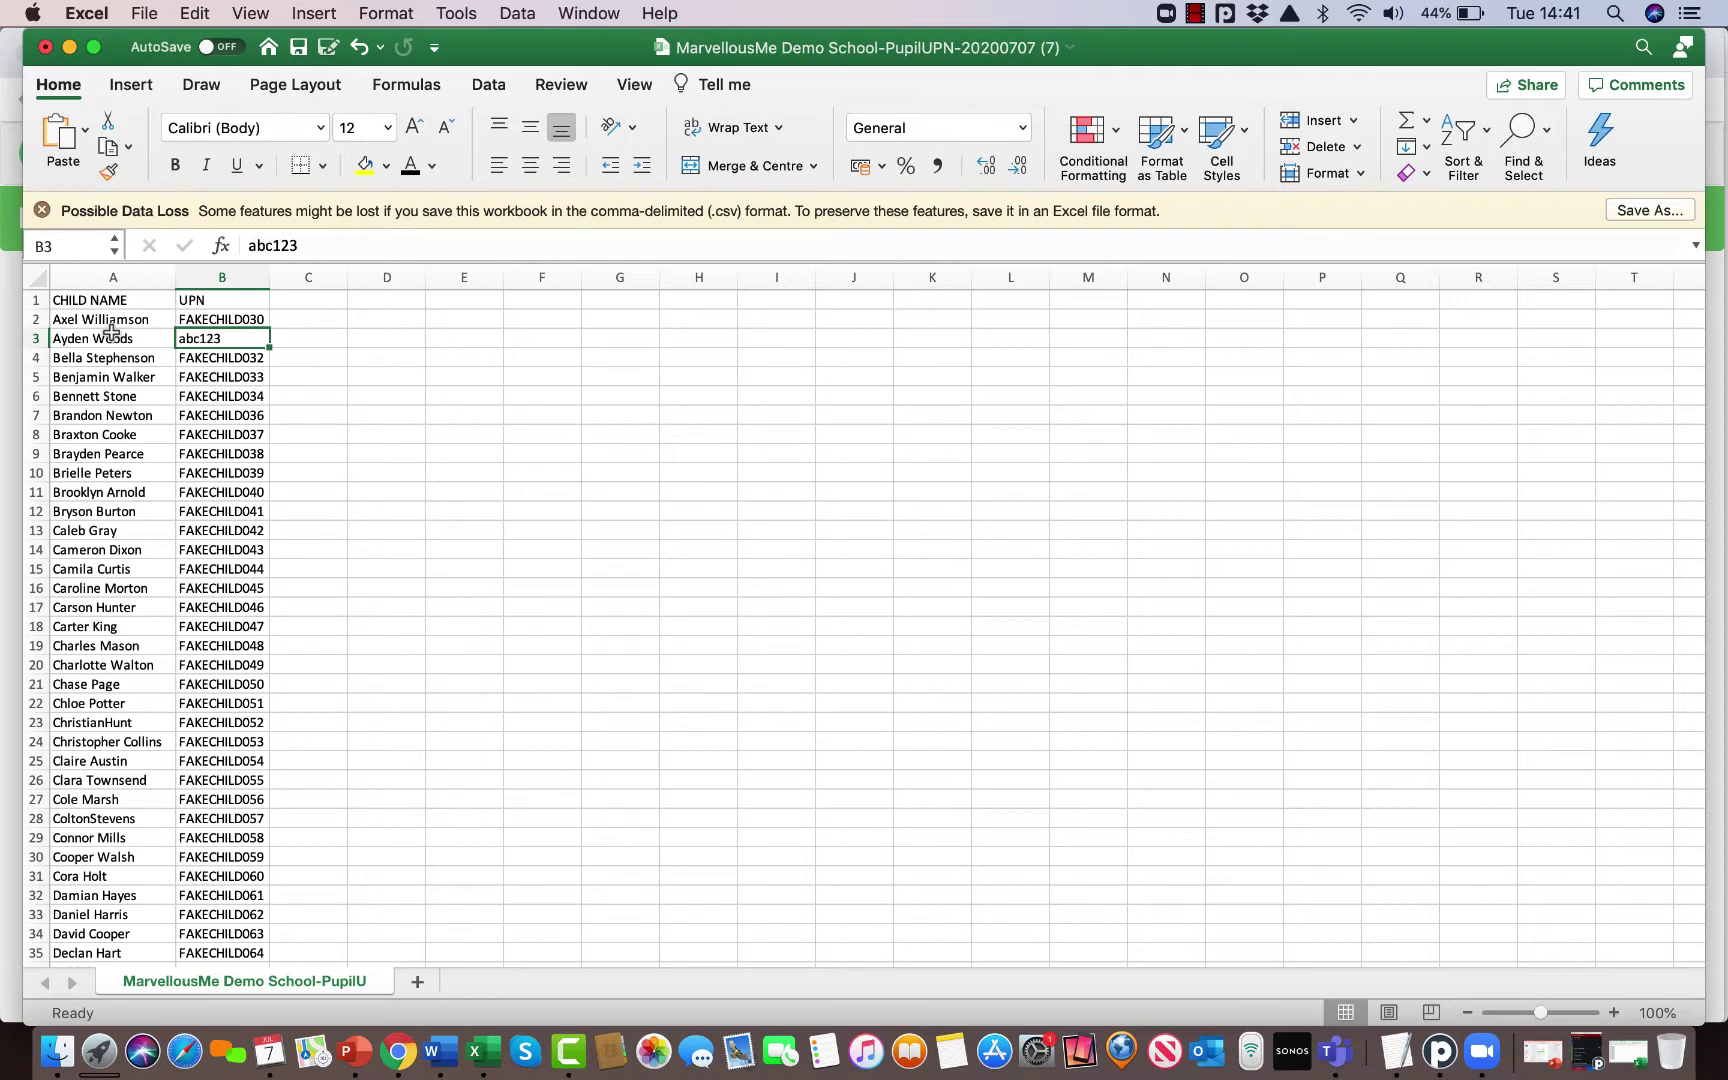
click(45, 47)
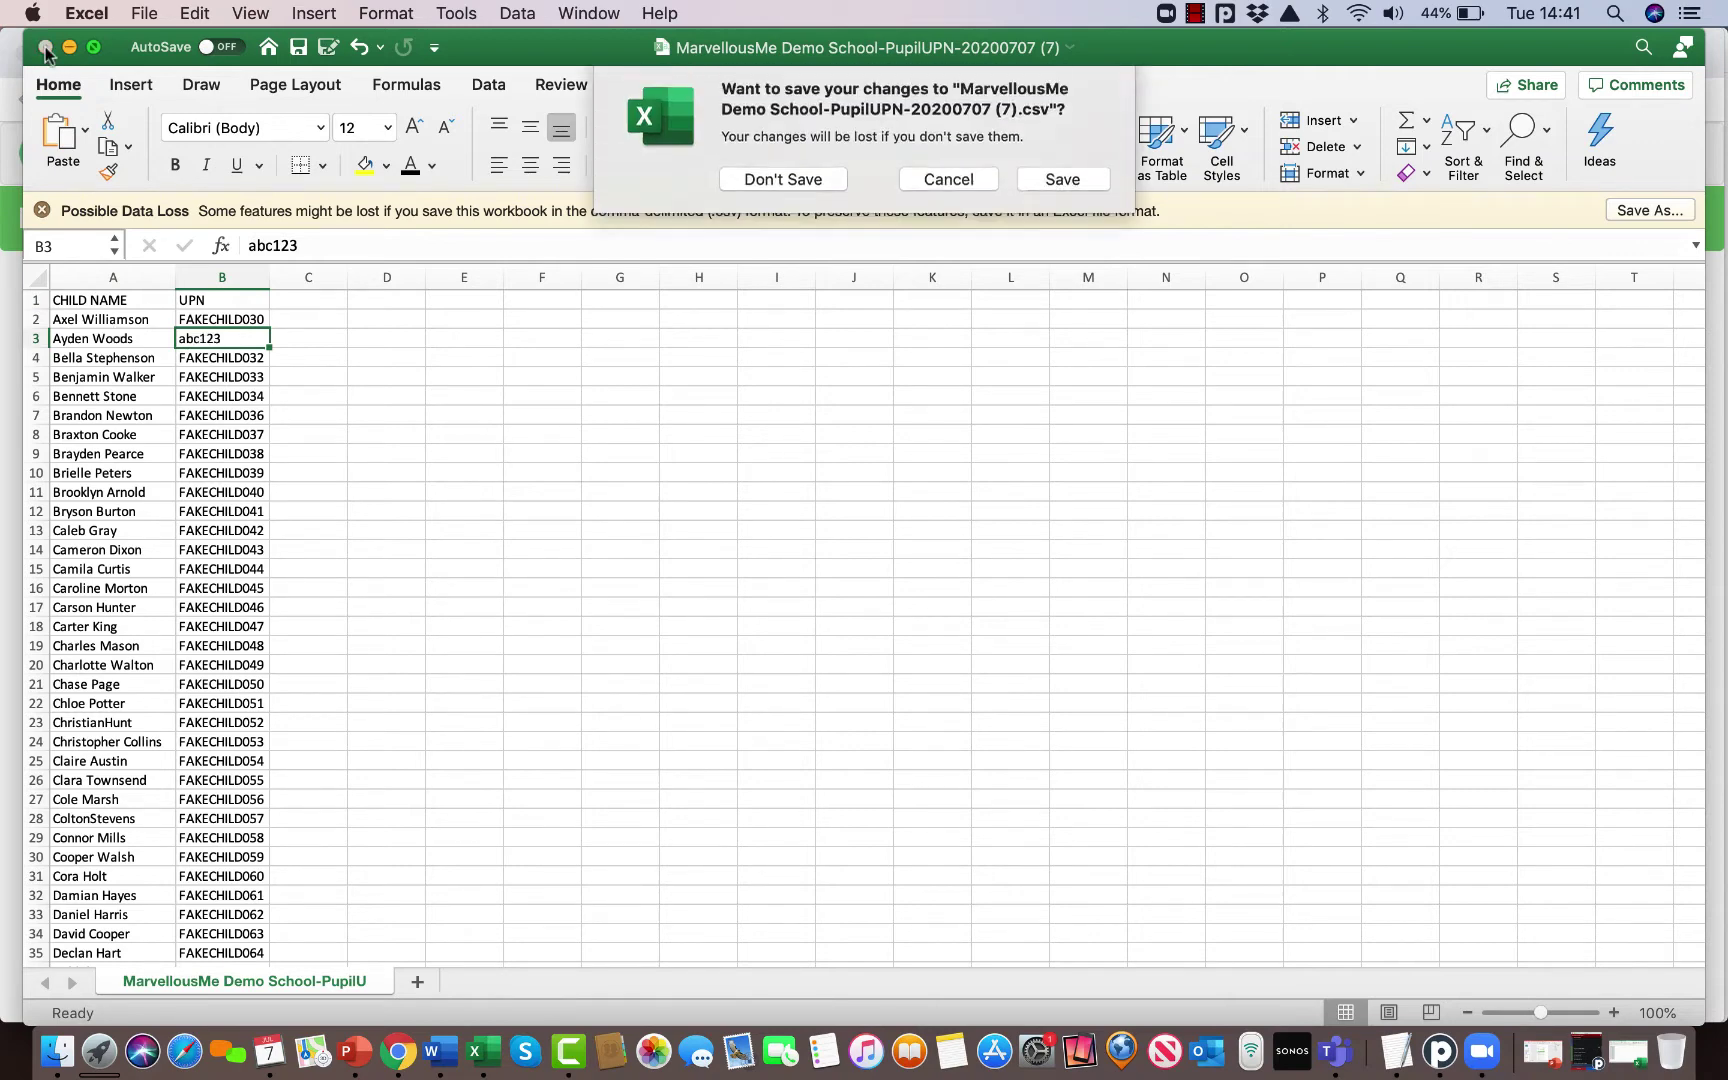
click(790, 186)
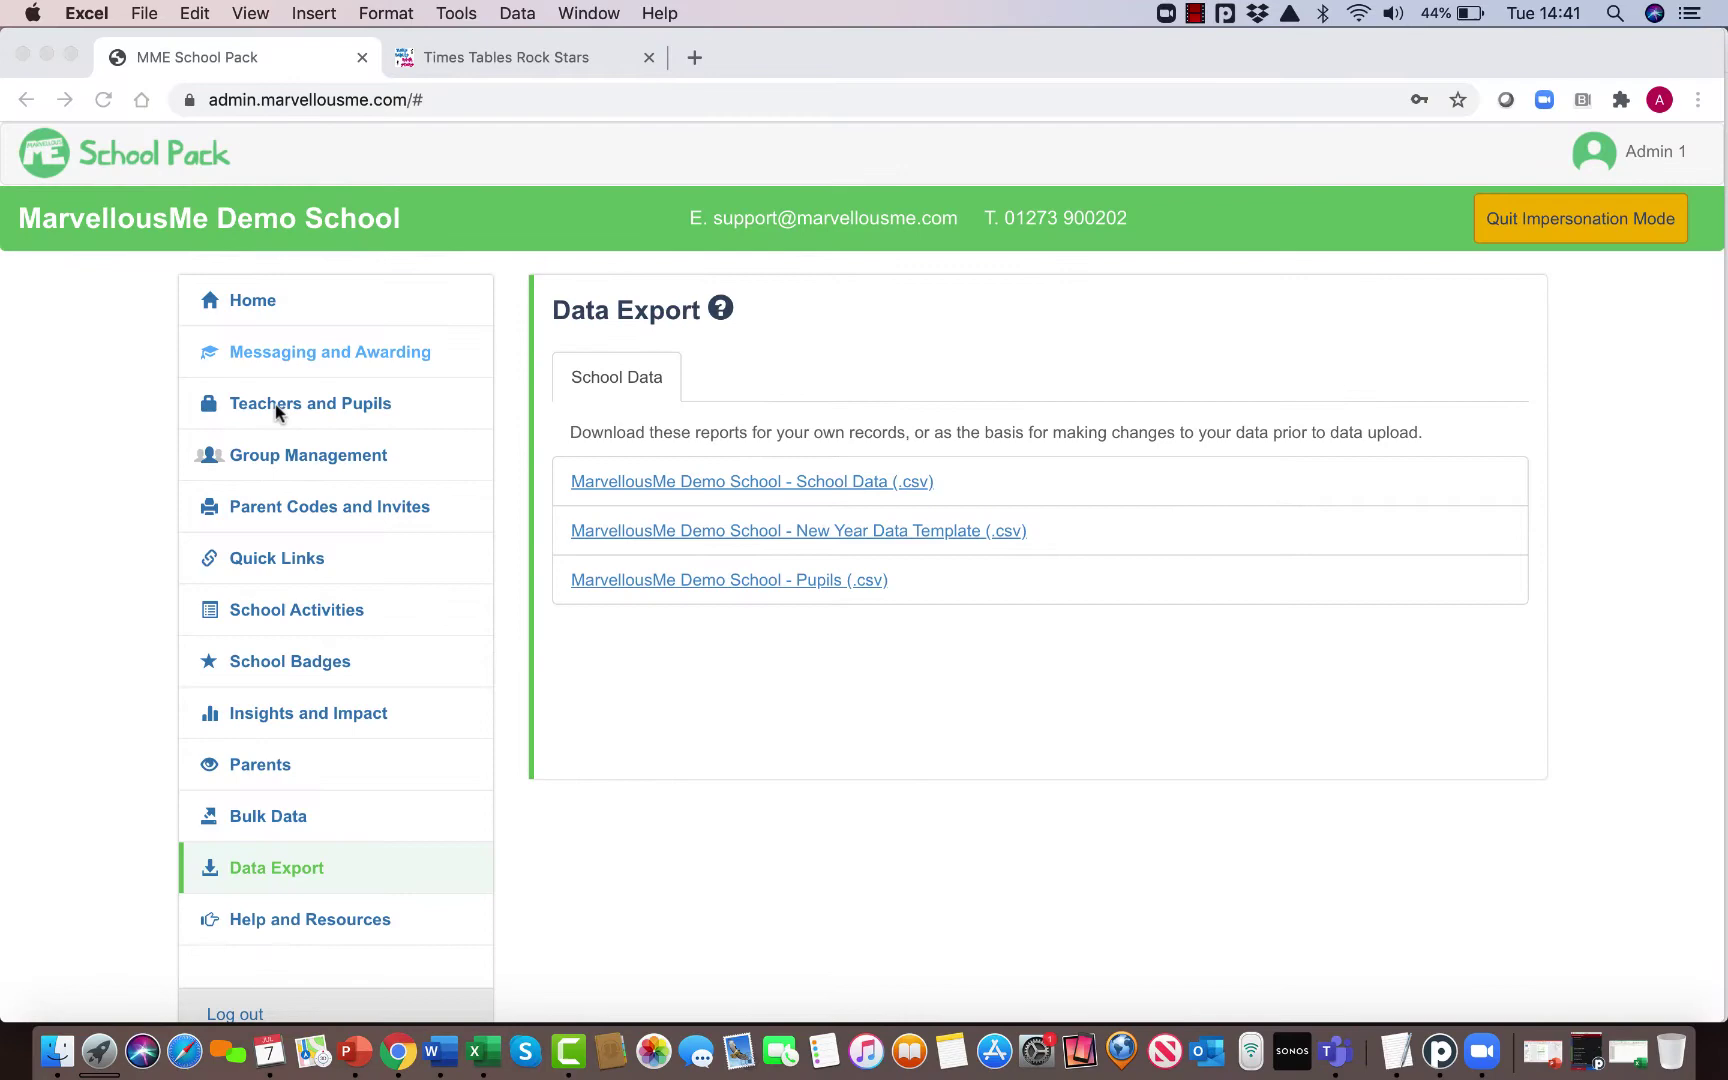
Step: Search for the pupil by surname and replace their Unique Id with the pasted correct UPN
click(297, 405)
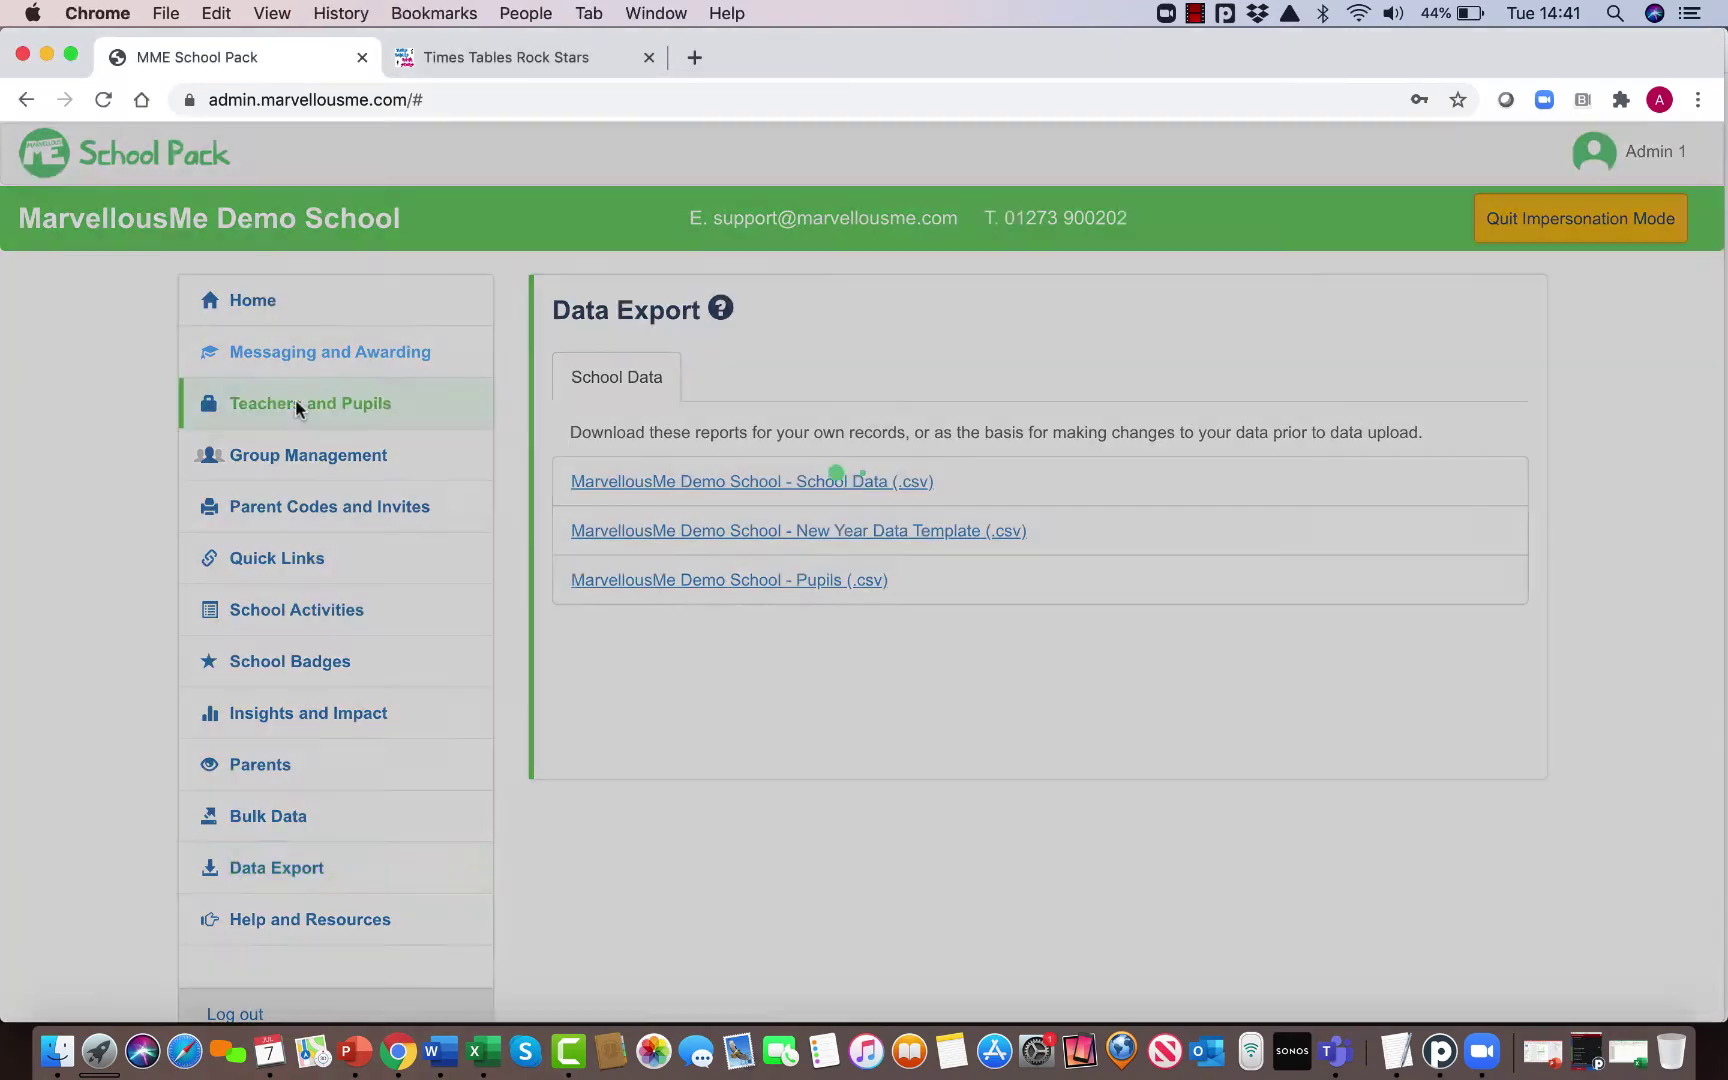
click(1347, 598)
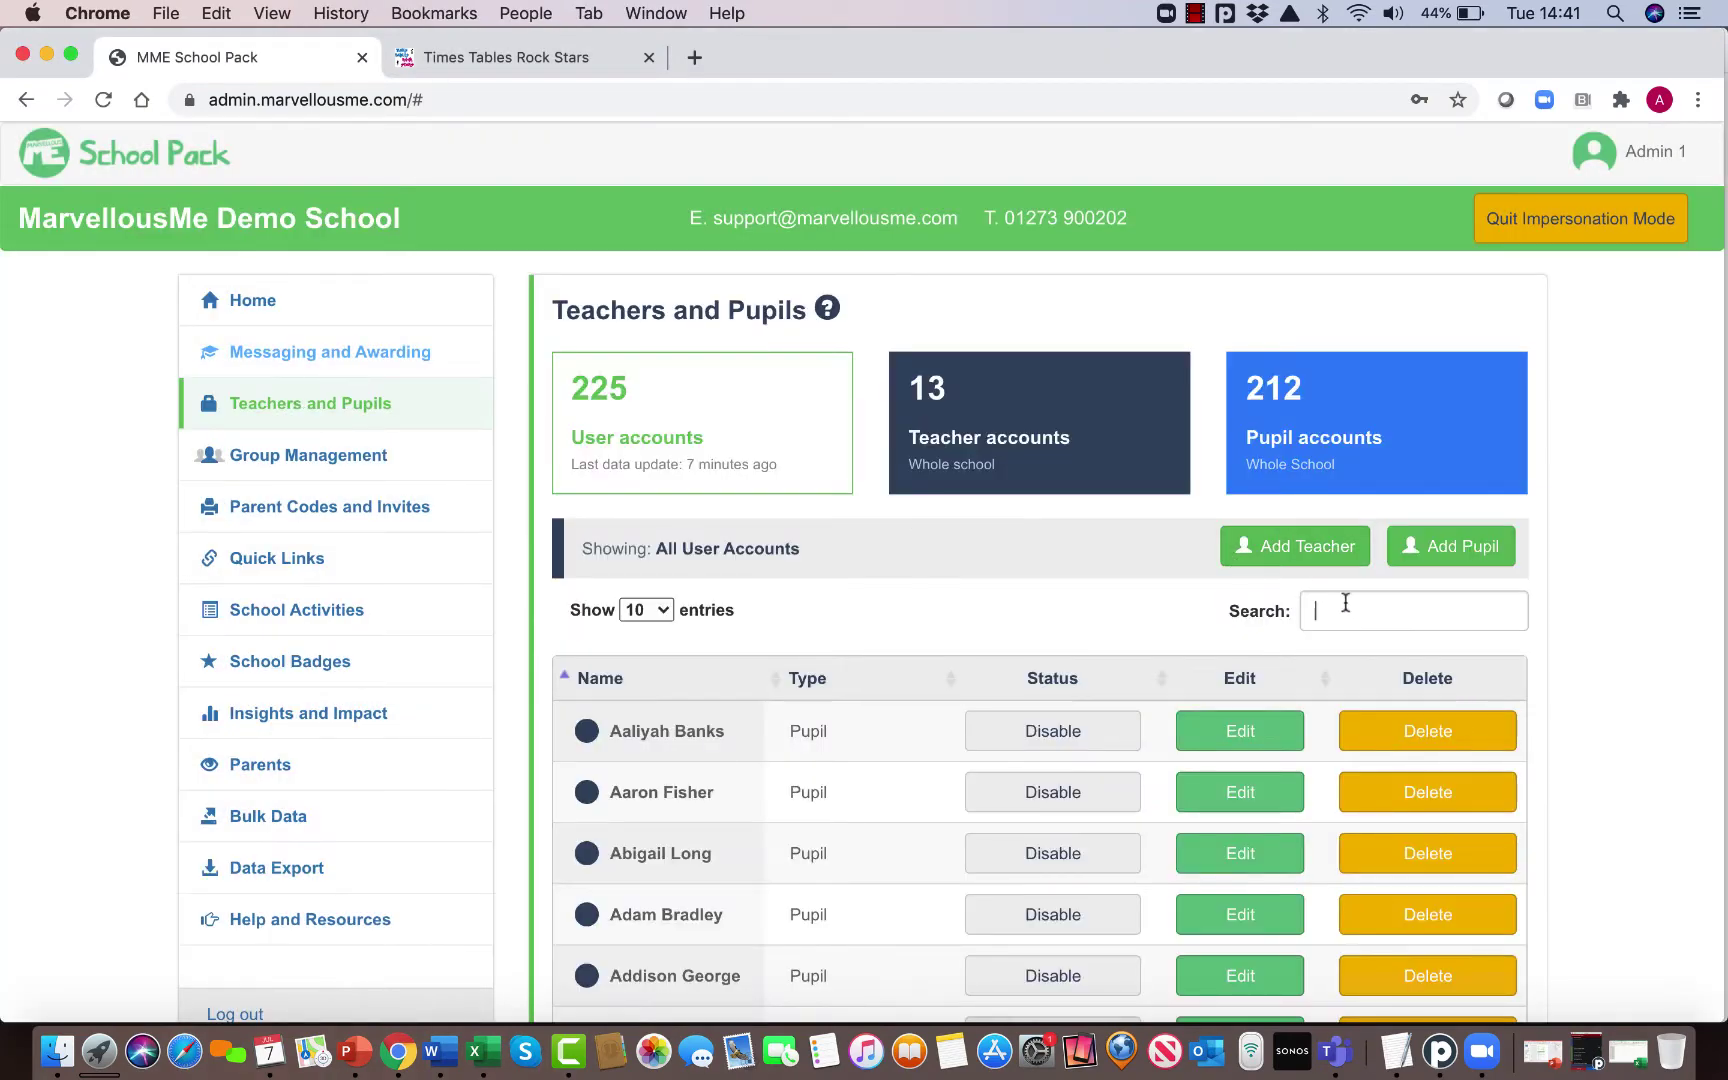
text(woods)
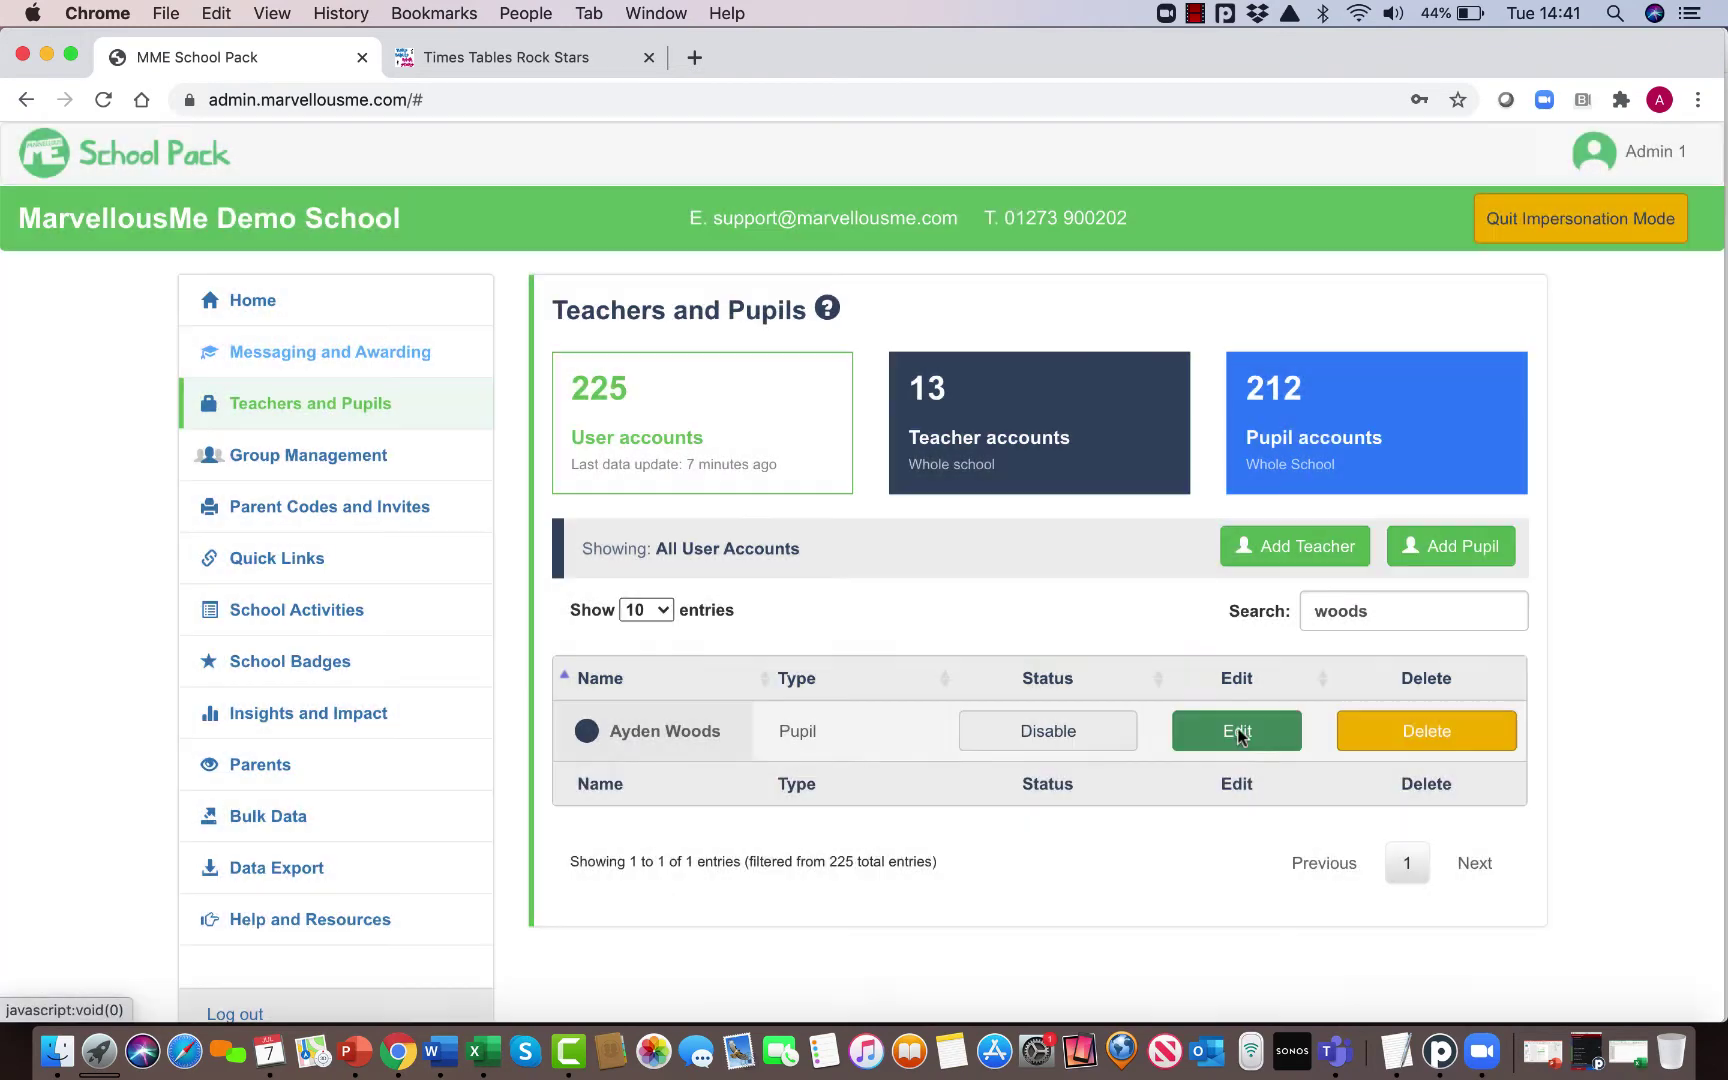
click(1237, 731)
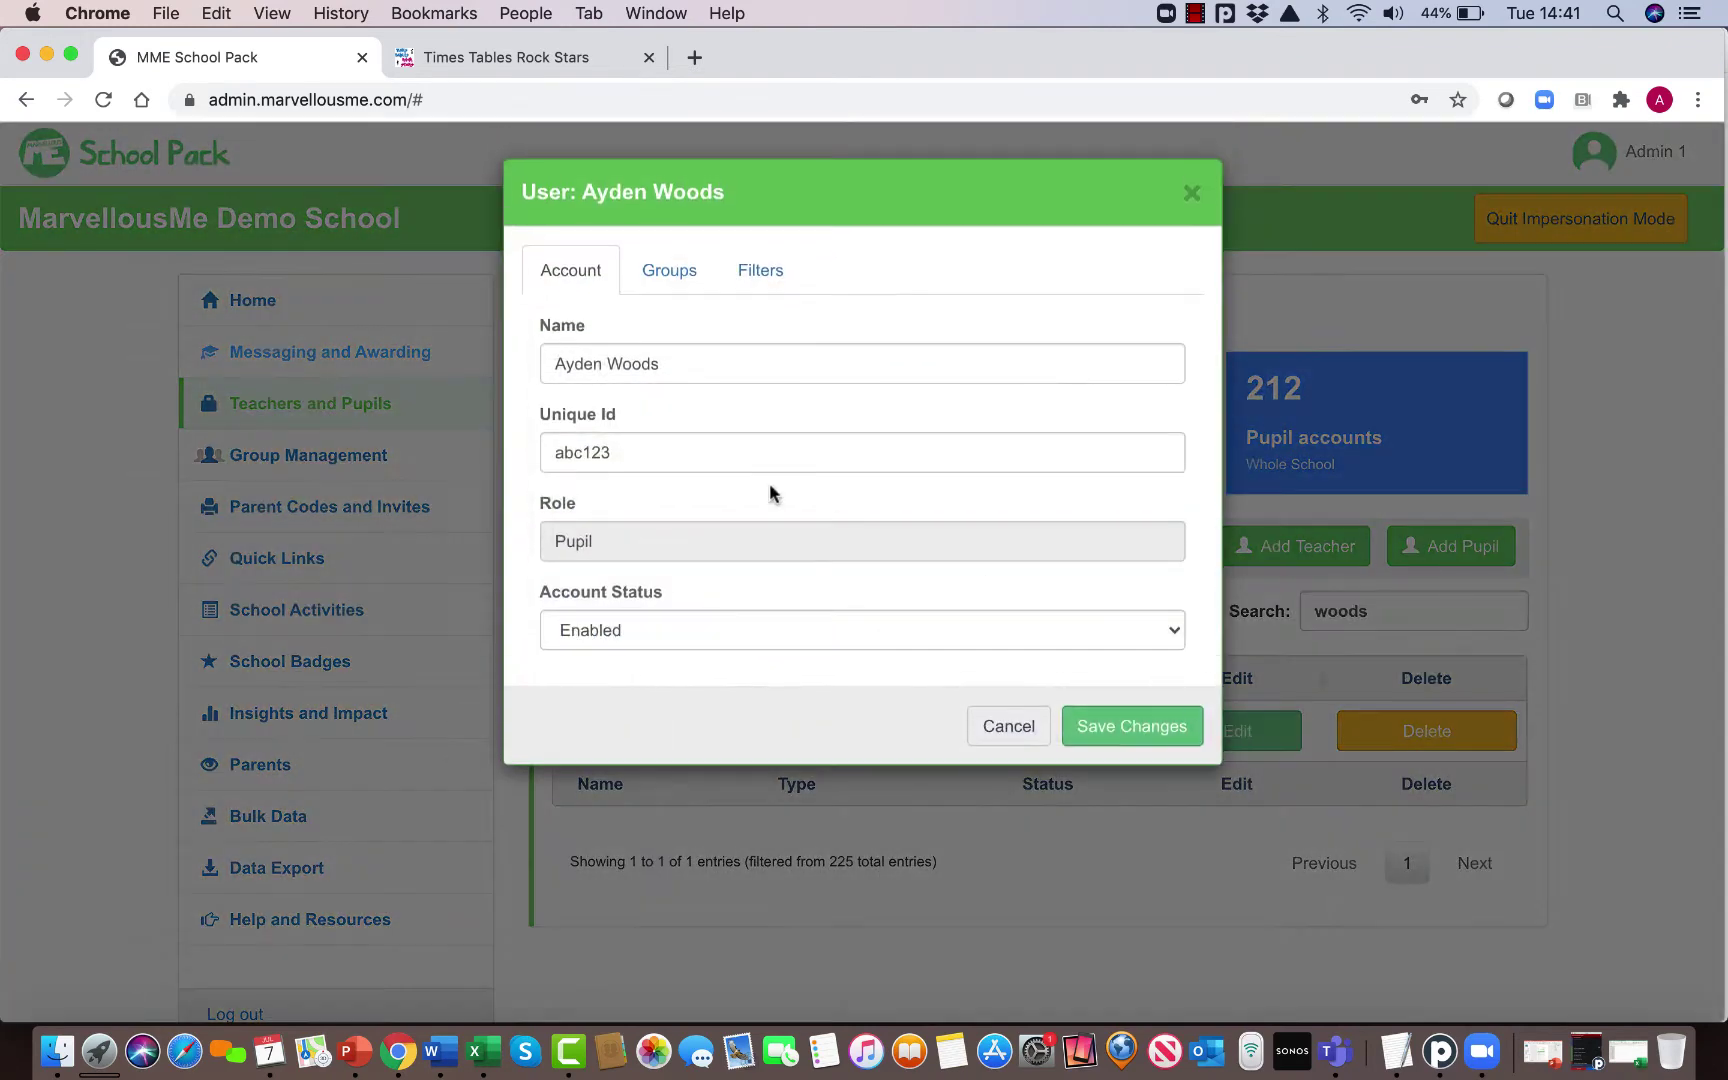
click(576, 458)
double_click(576, 458)
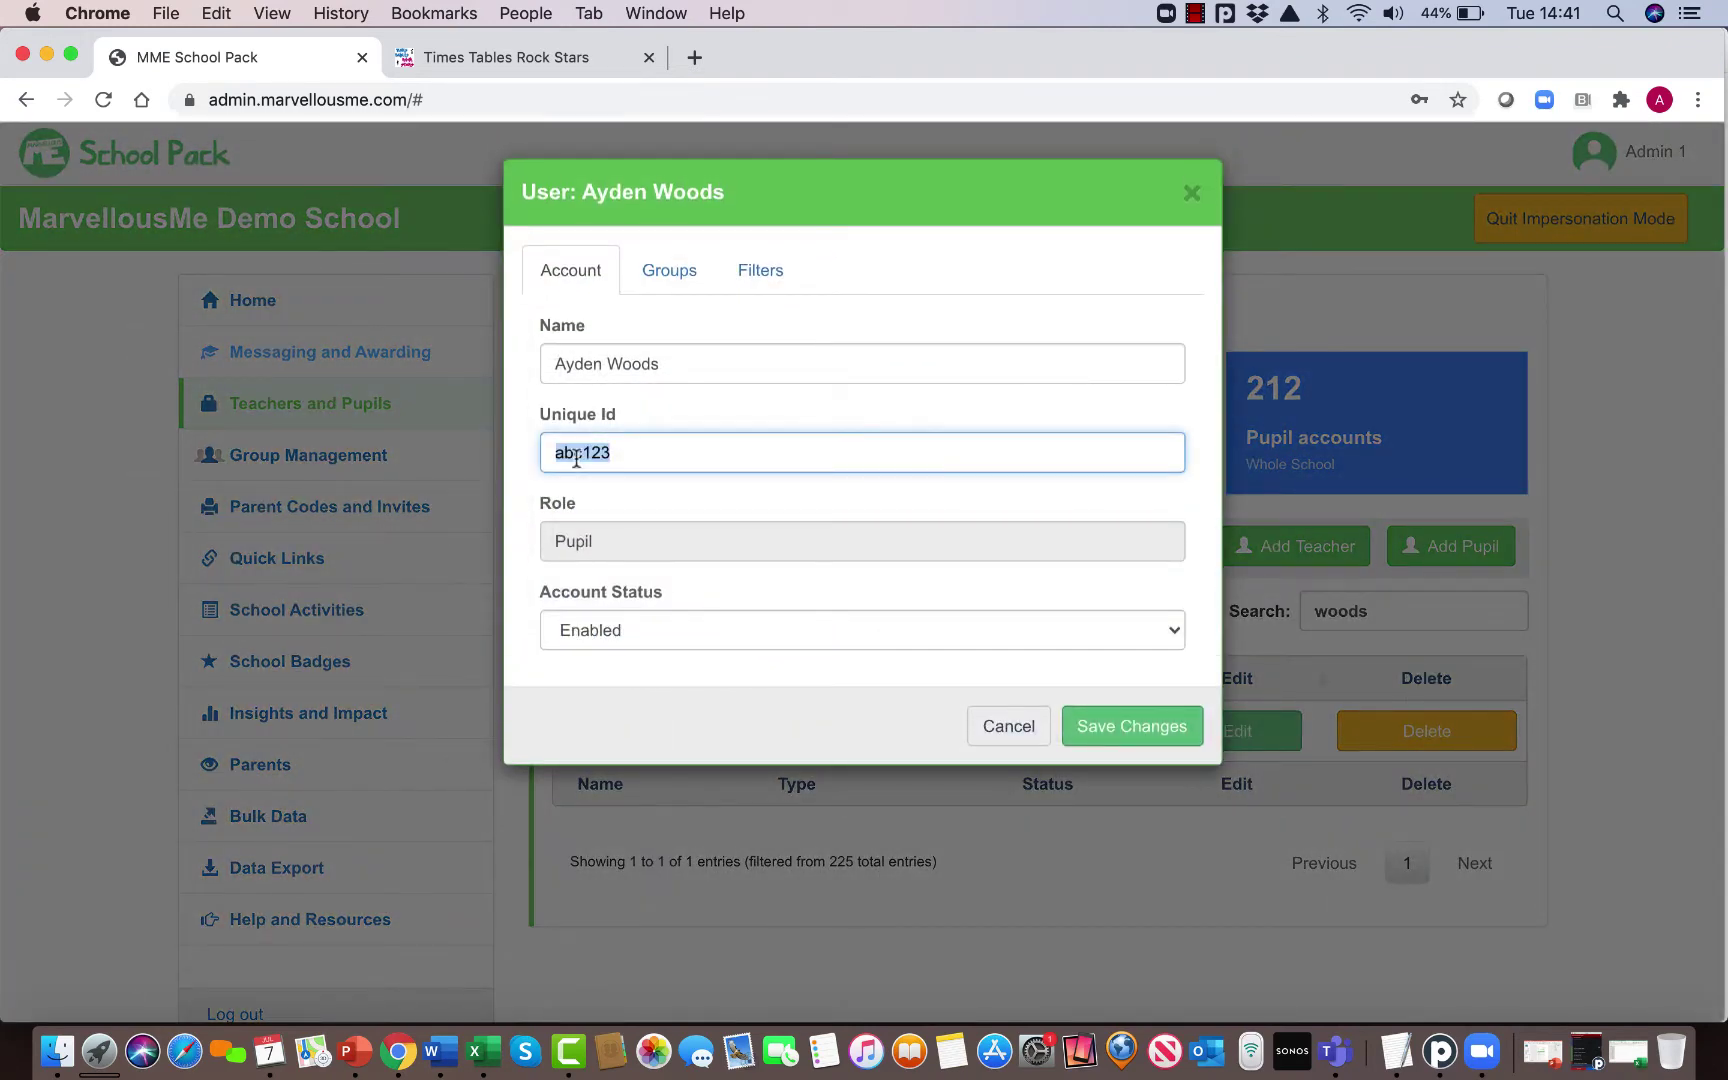
text(FAKECHILD250)
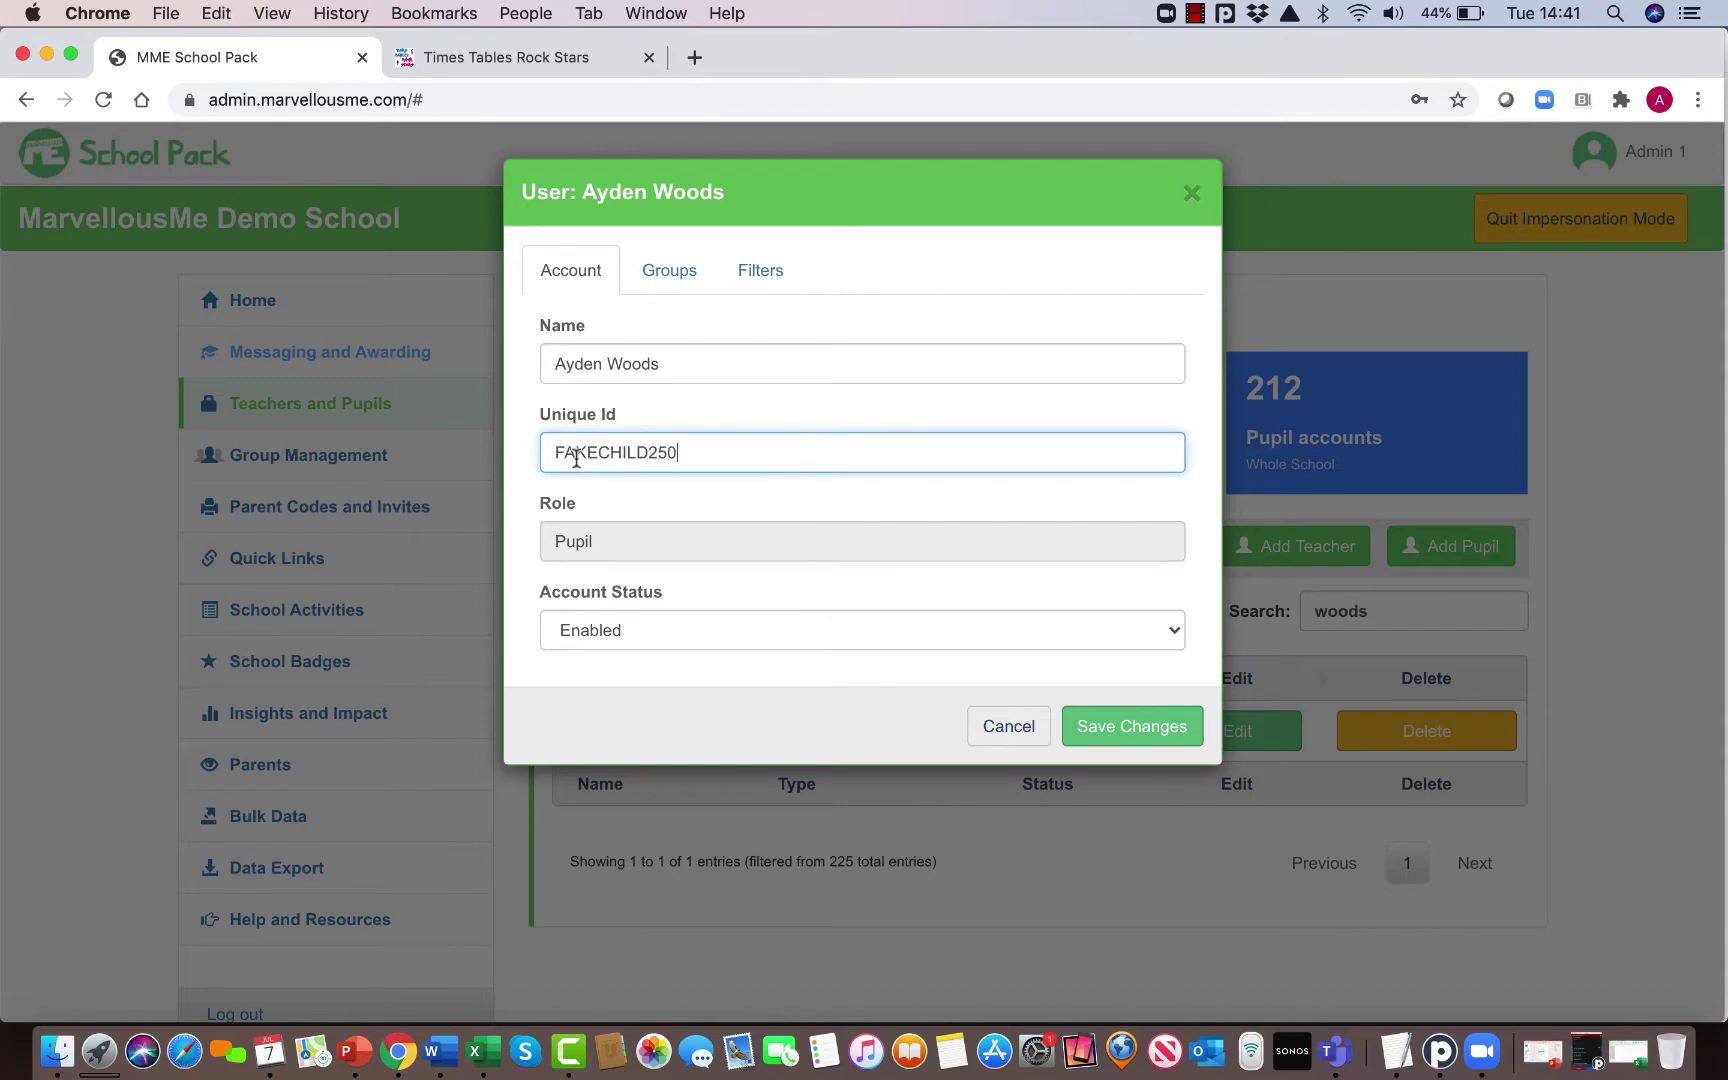
click(1090, 728)
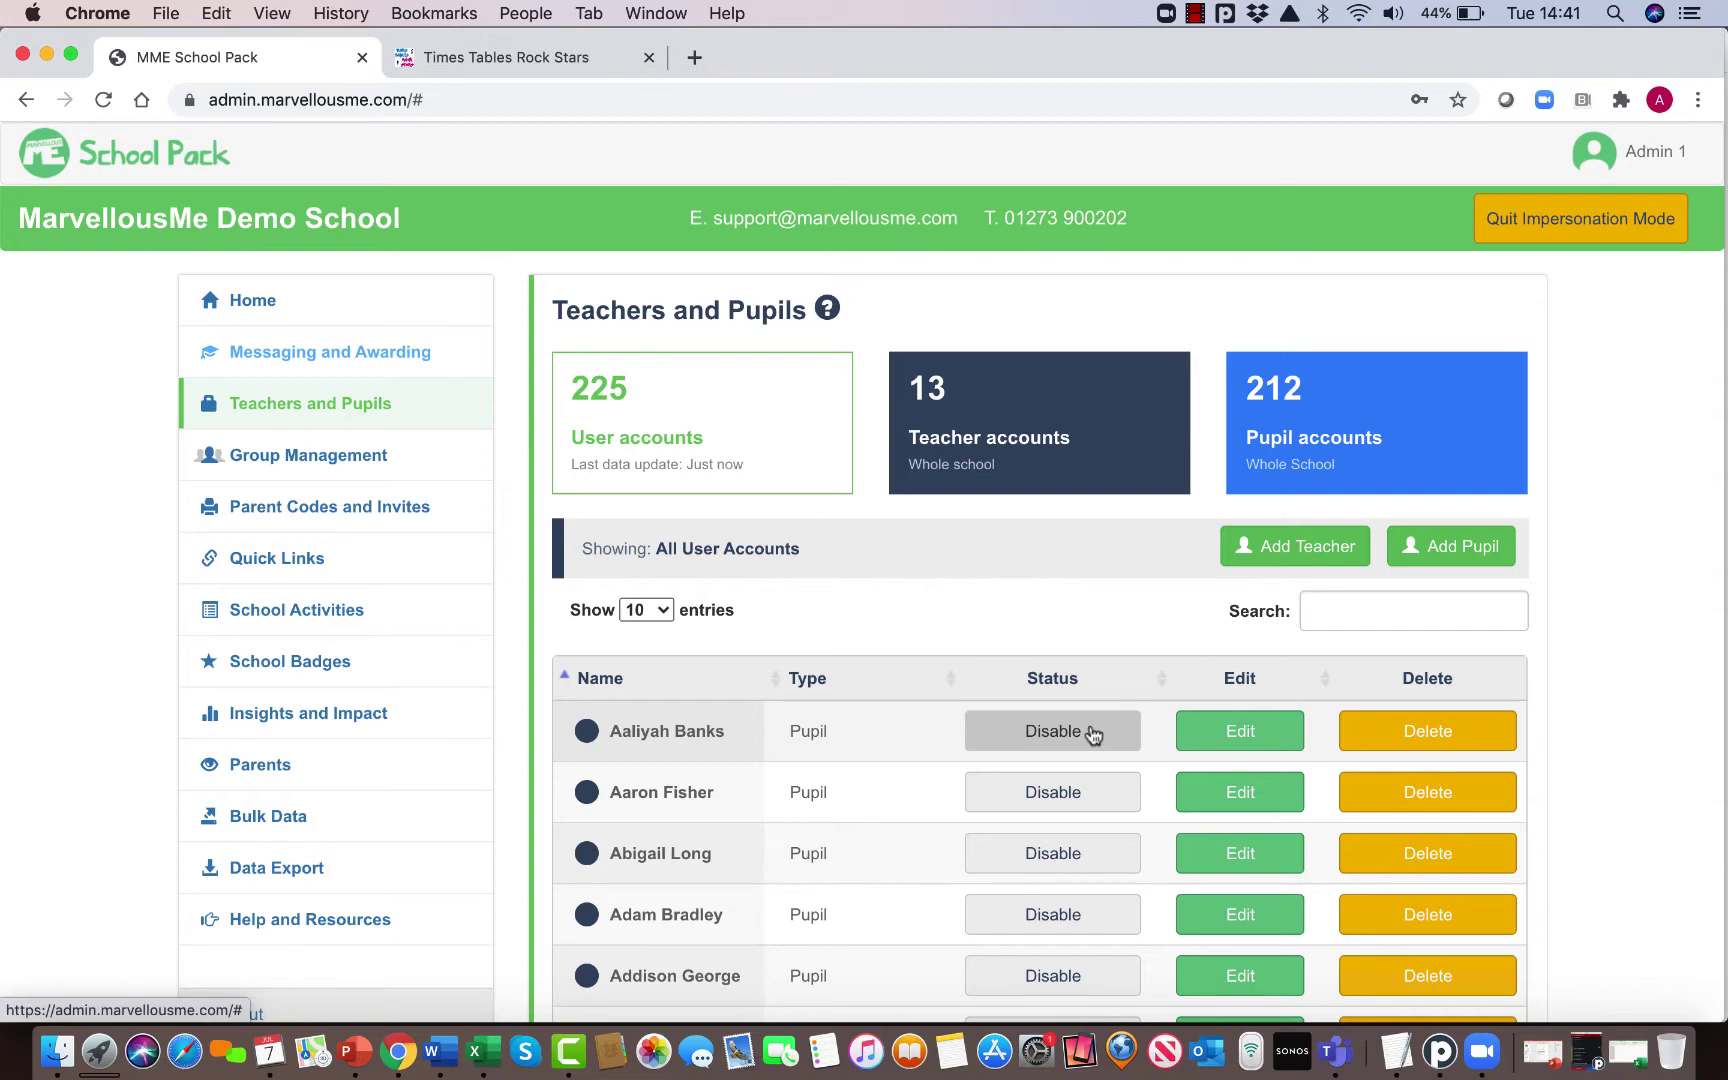
Step: Empty Class 6 in Group Management, removing its pupils from the school
click(358, 463)
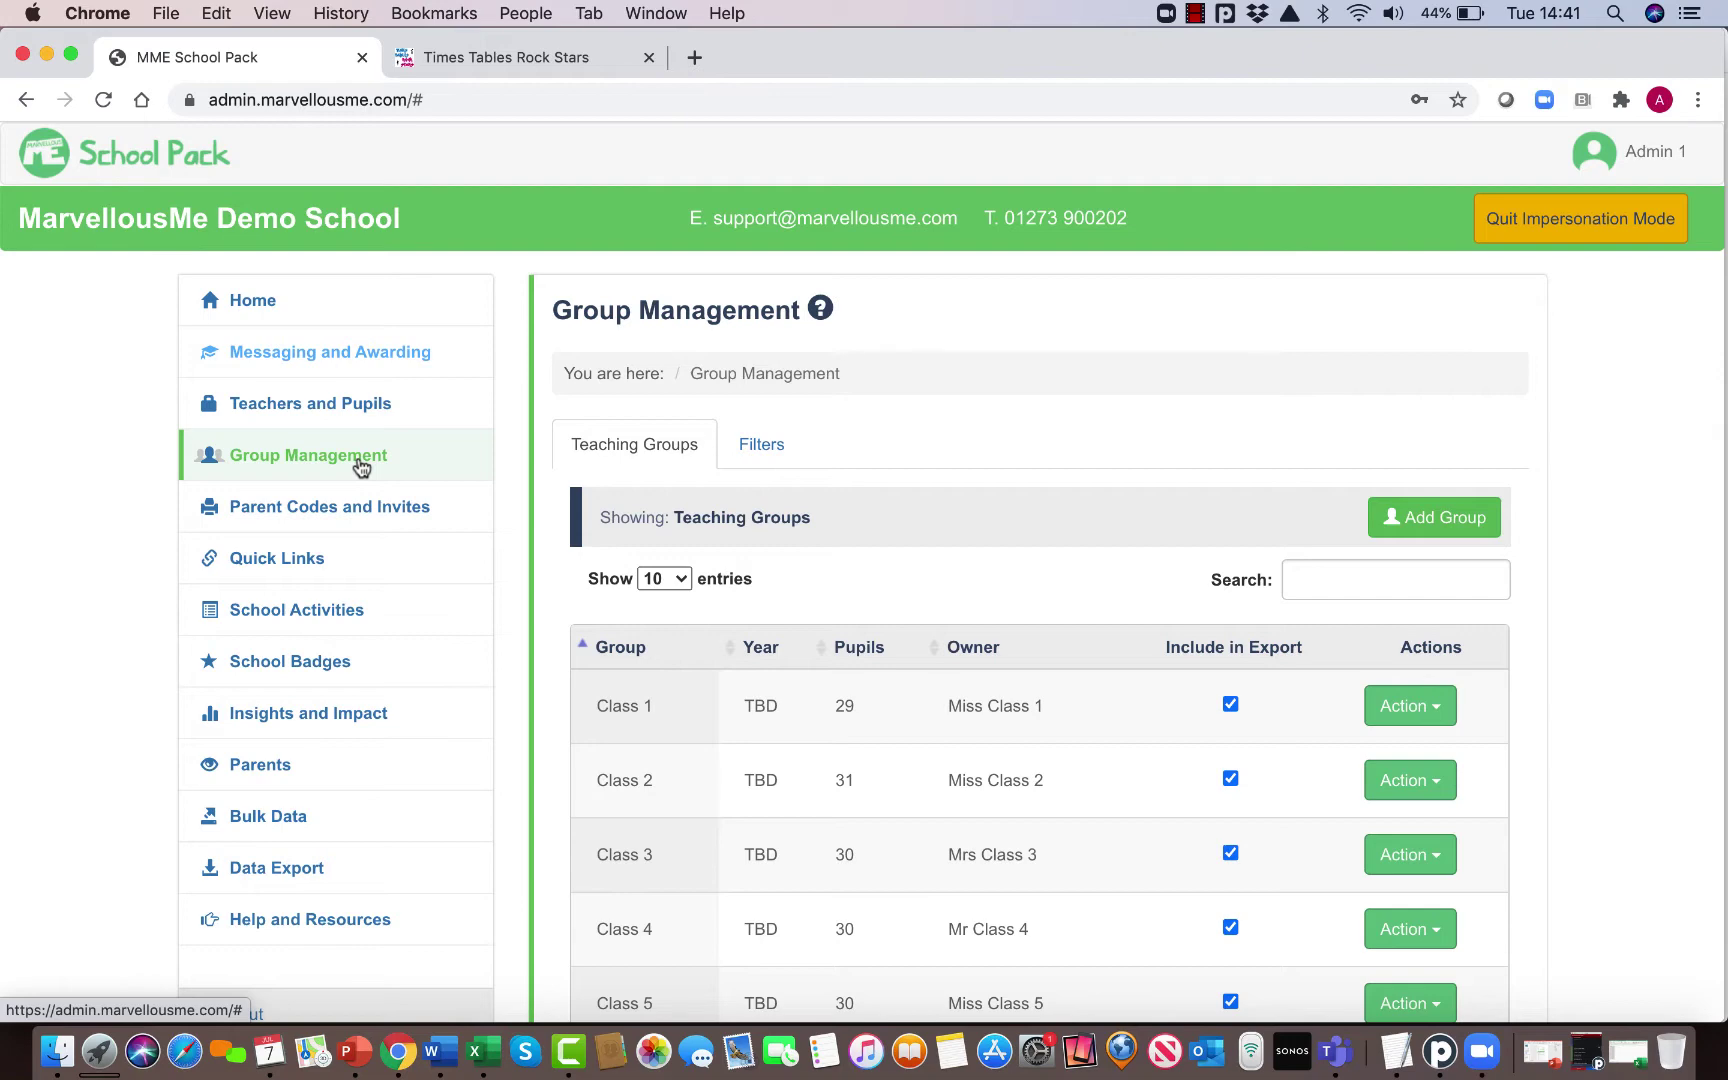
scroll(360, 467, down, 5)
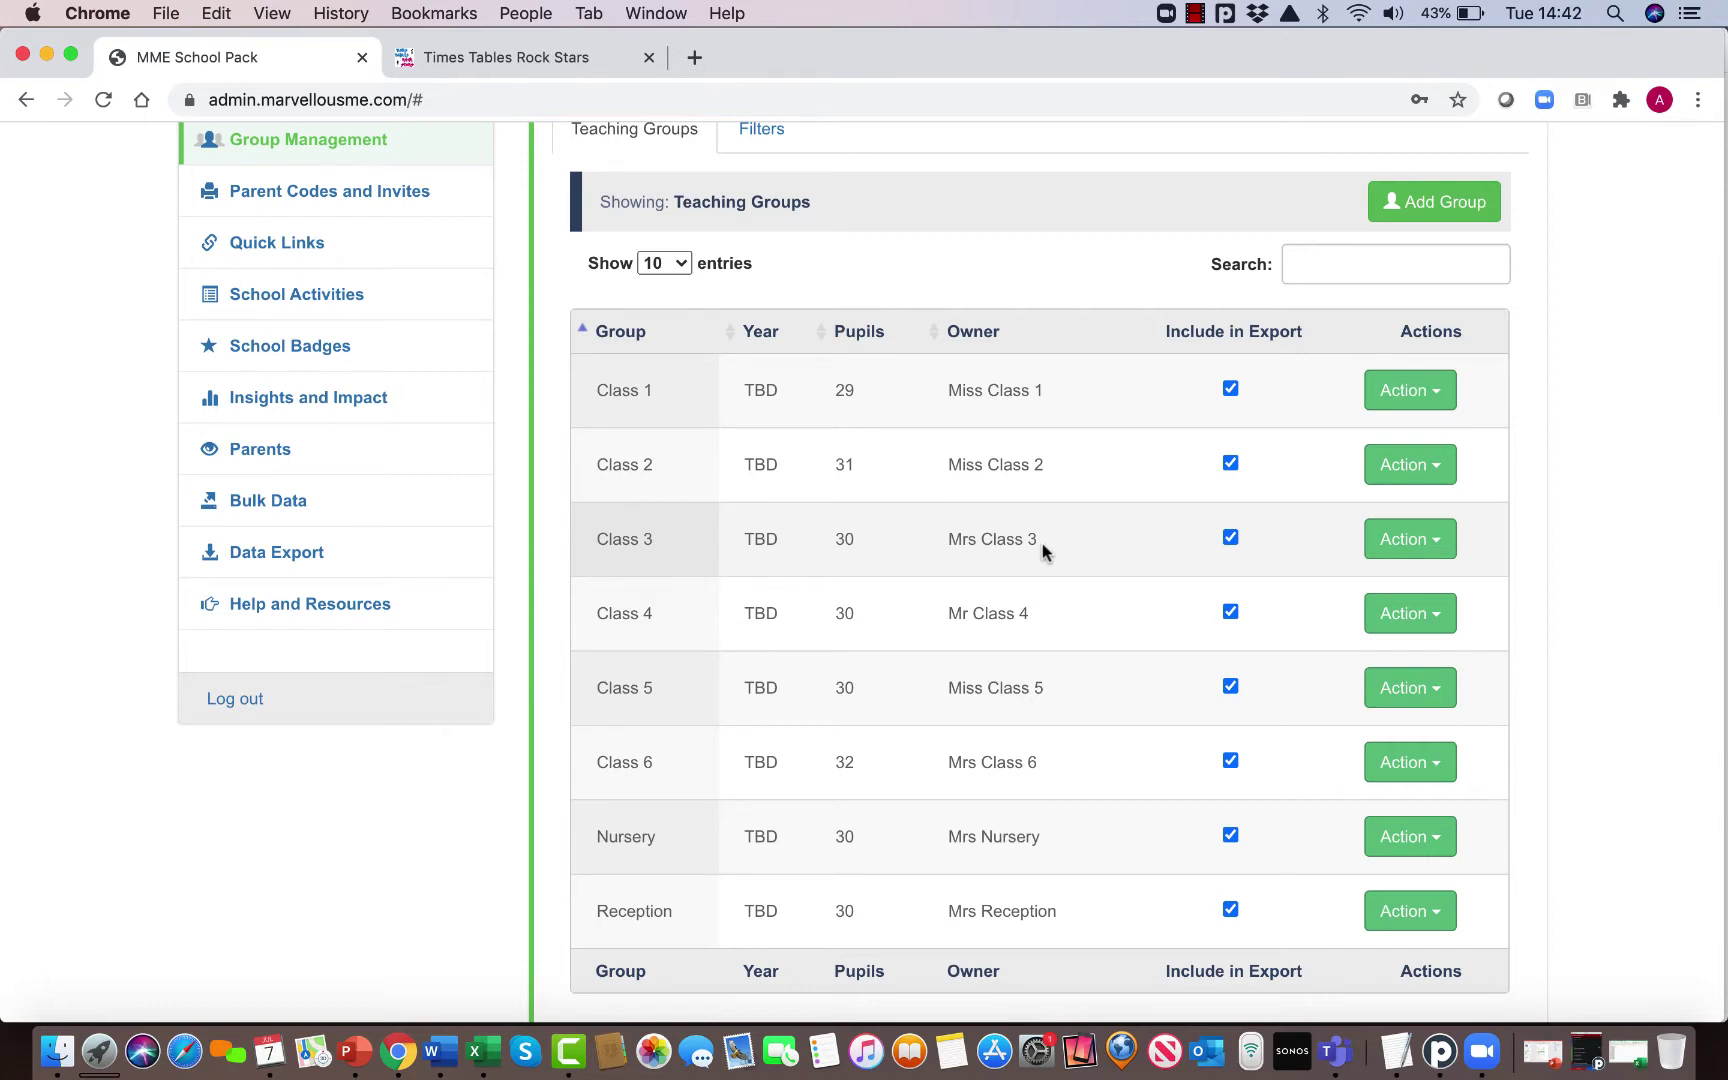
click(1453, 765)
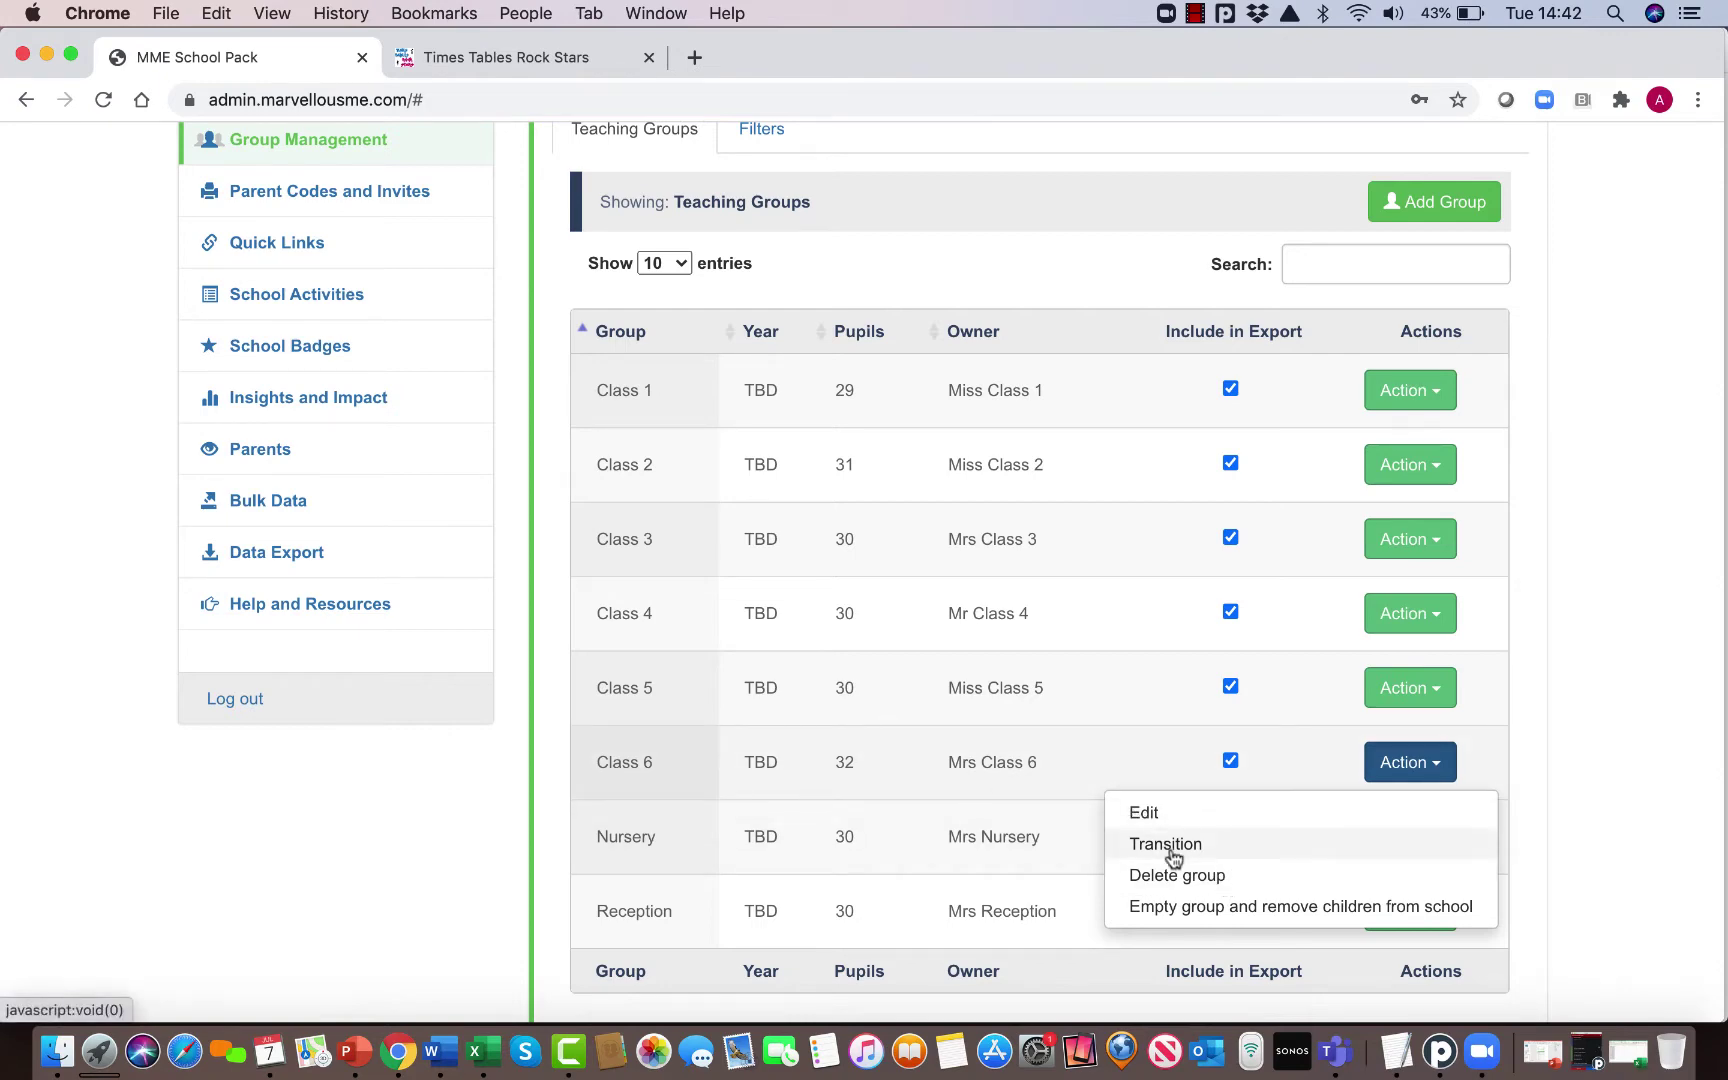
click(1168, 909)
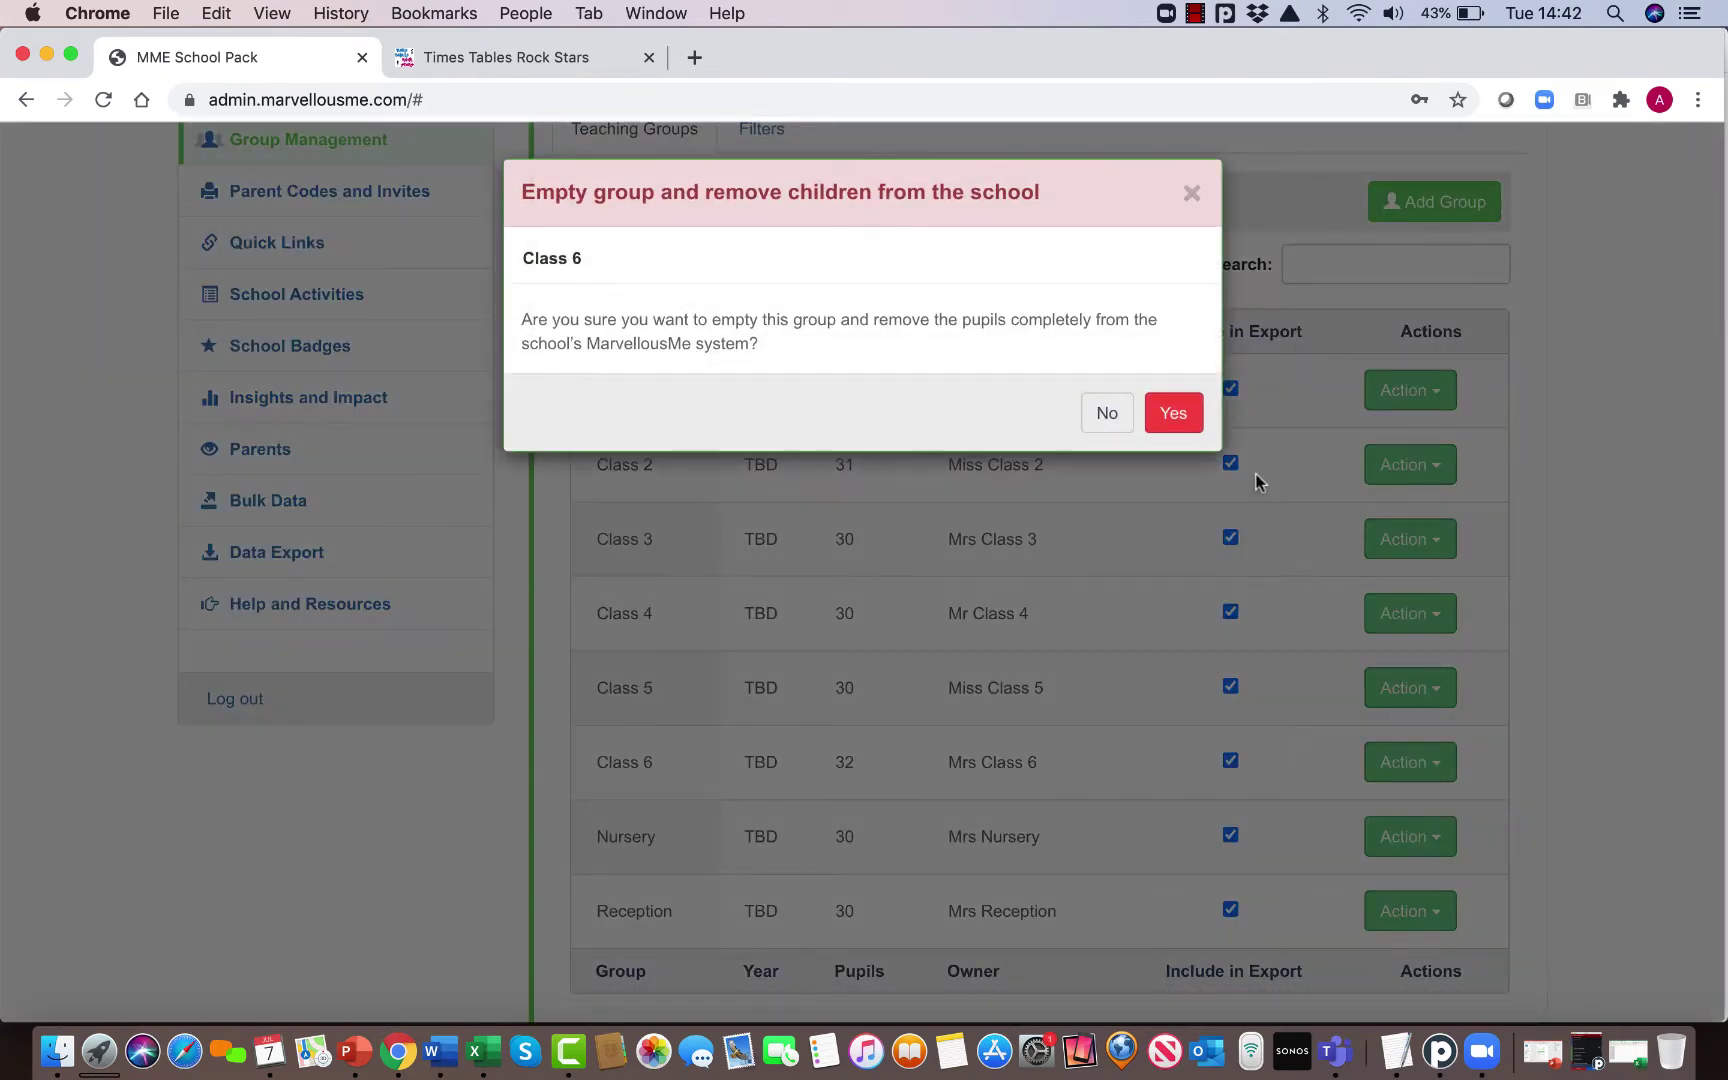
click(1176, 418)
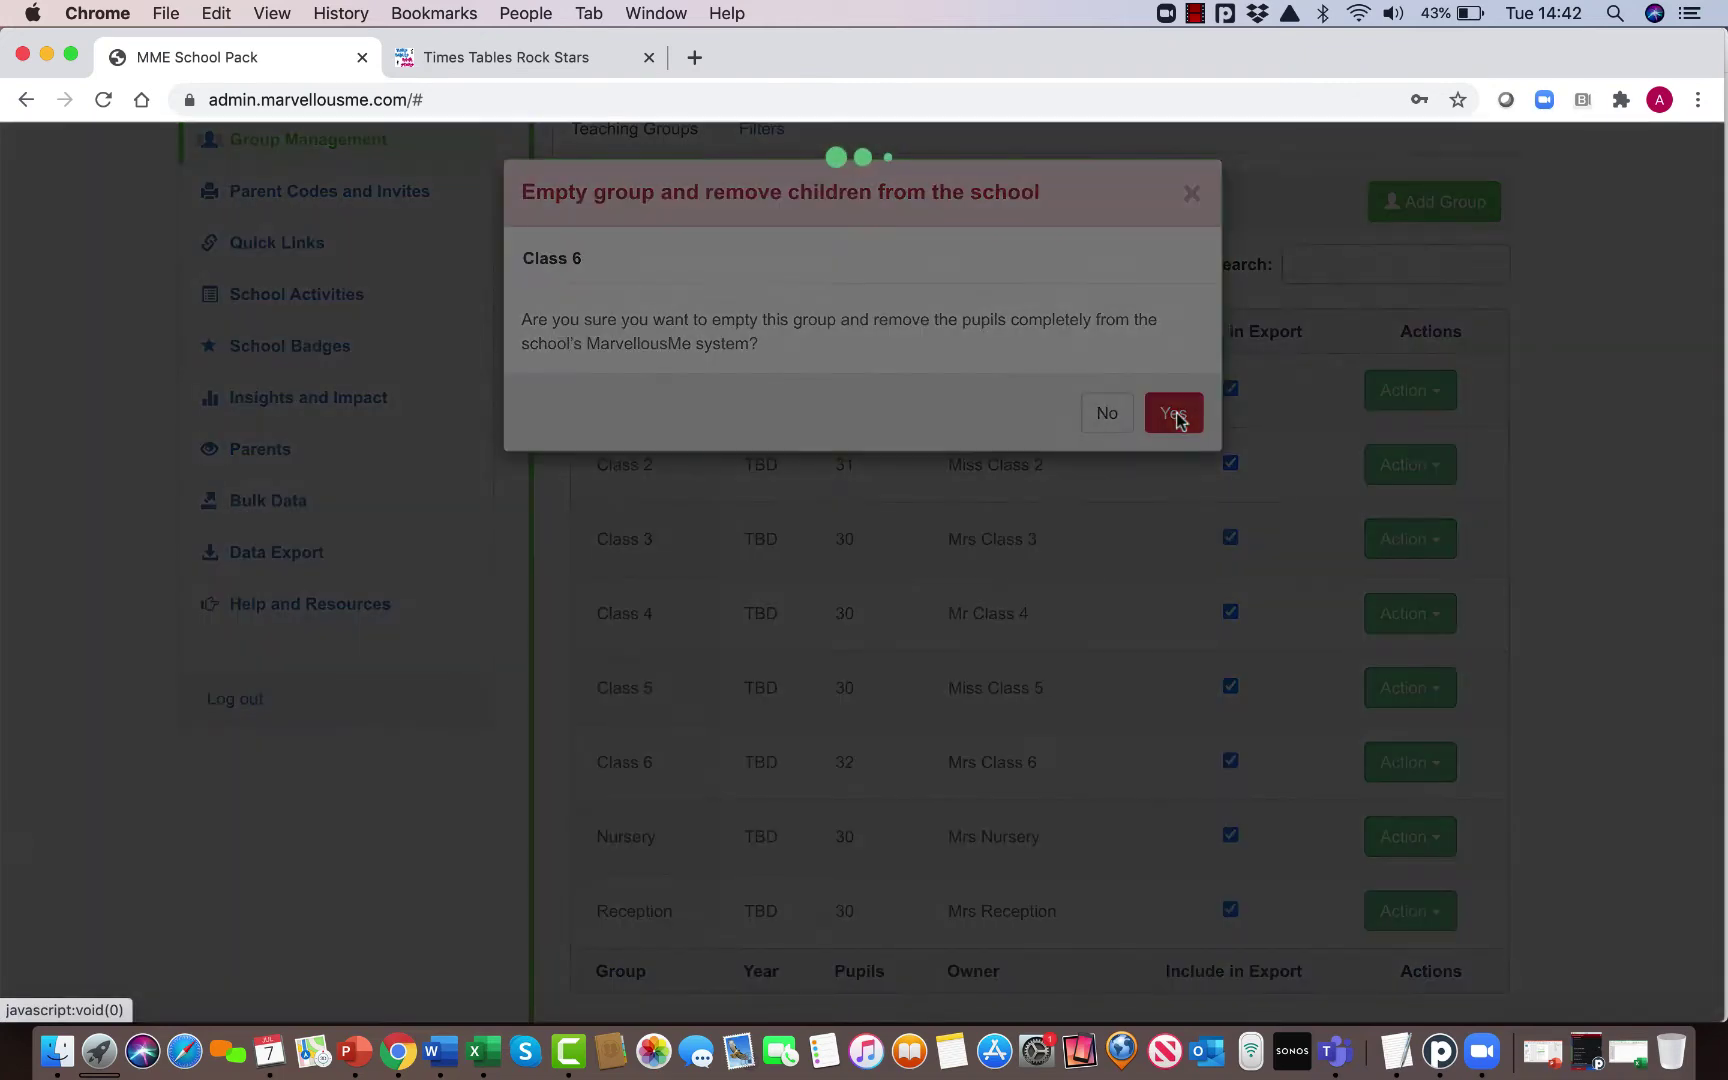
scroll(1110, 530, down, 5)
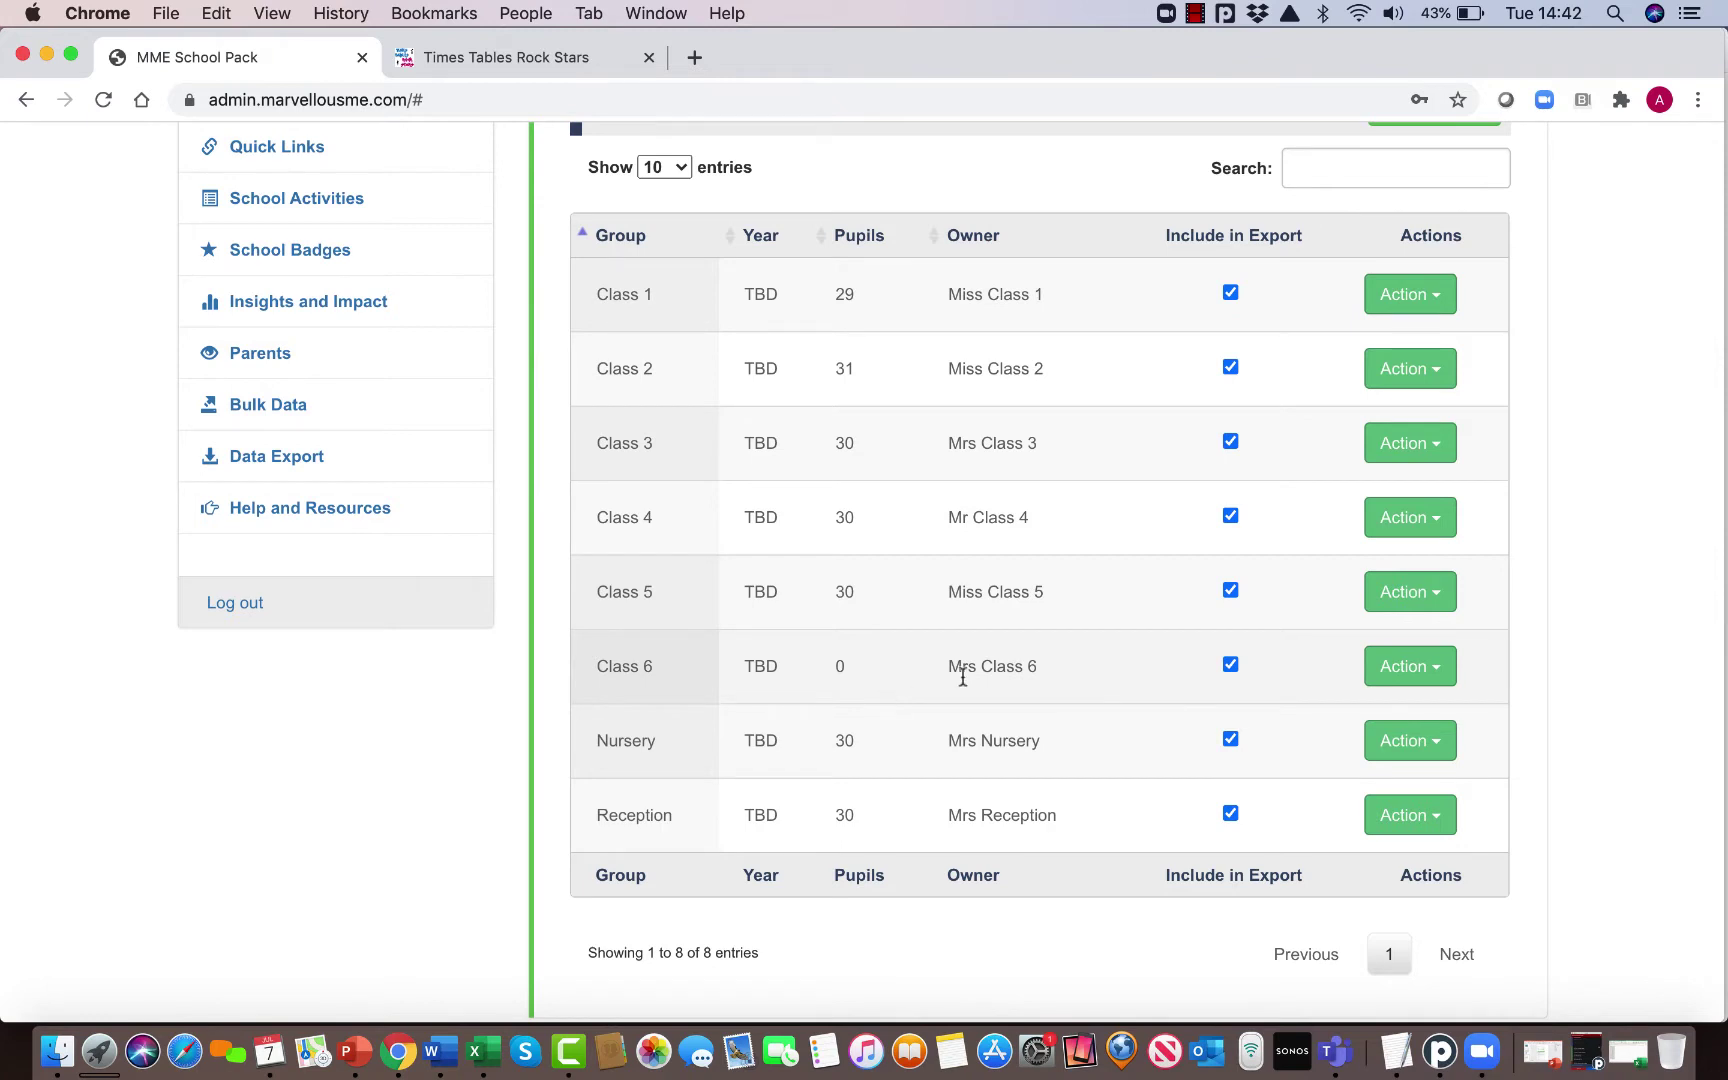
Step: Transition Class 5's pupils into Class 6 and save Class 6
click(1446, 598)
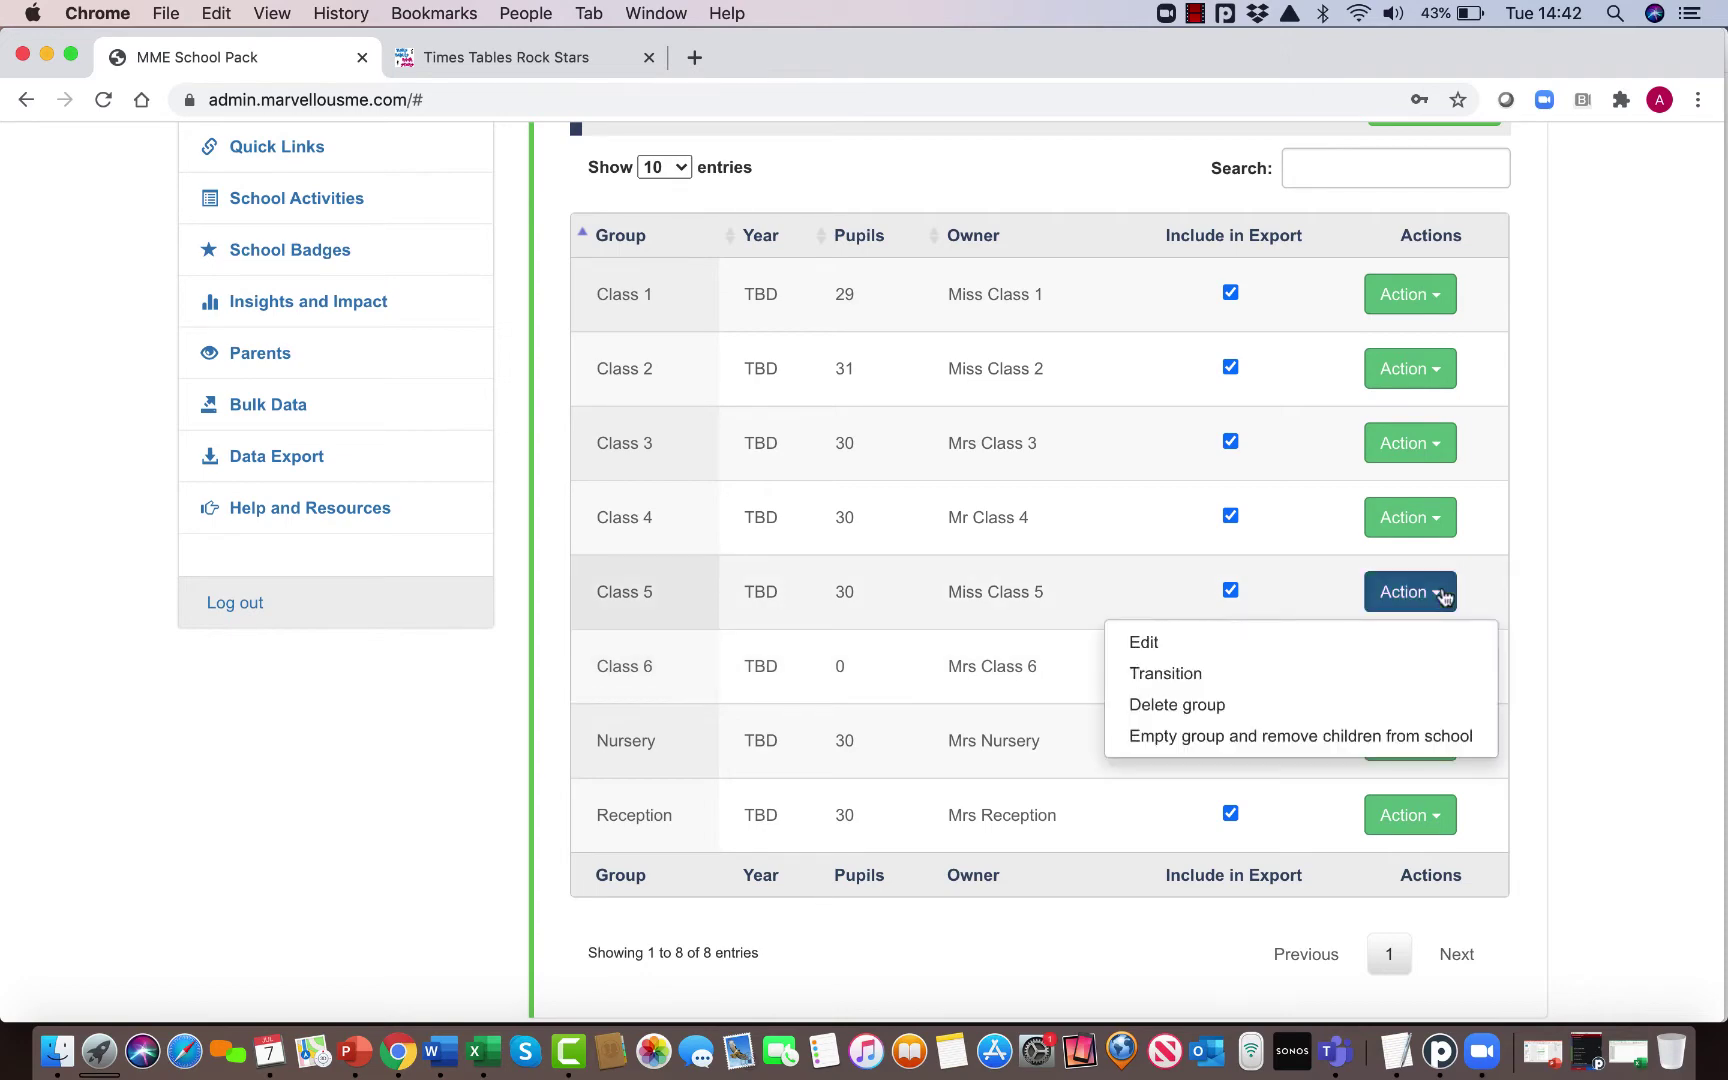
click(1163, 673)
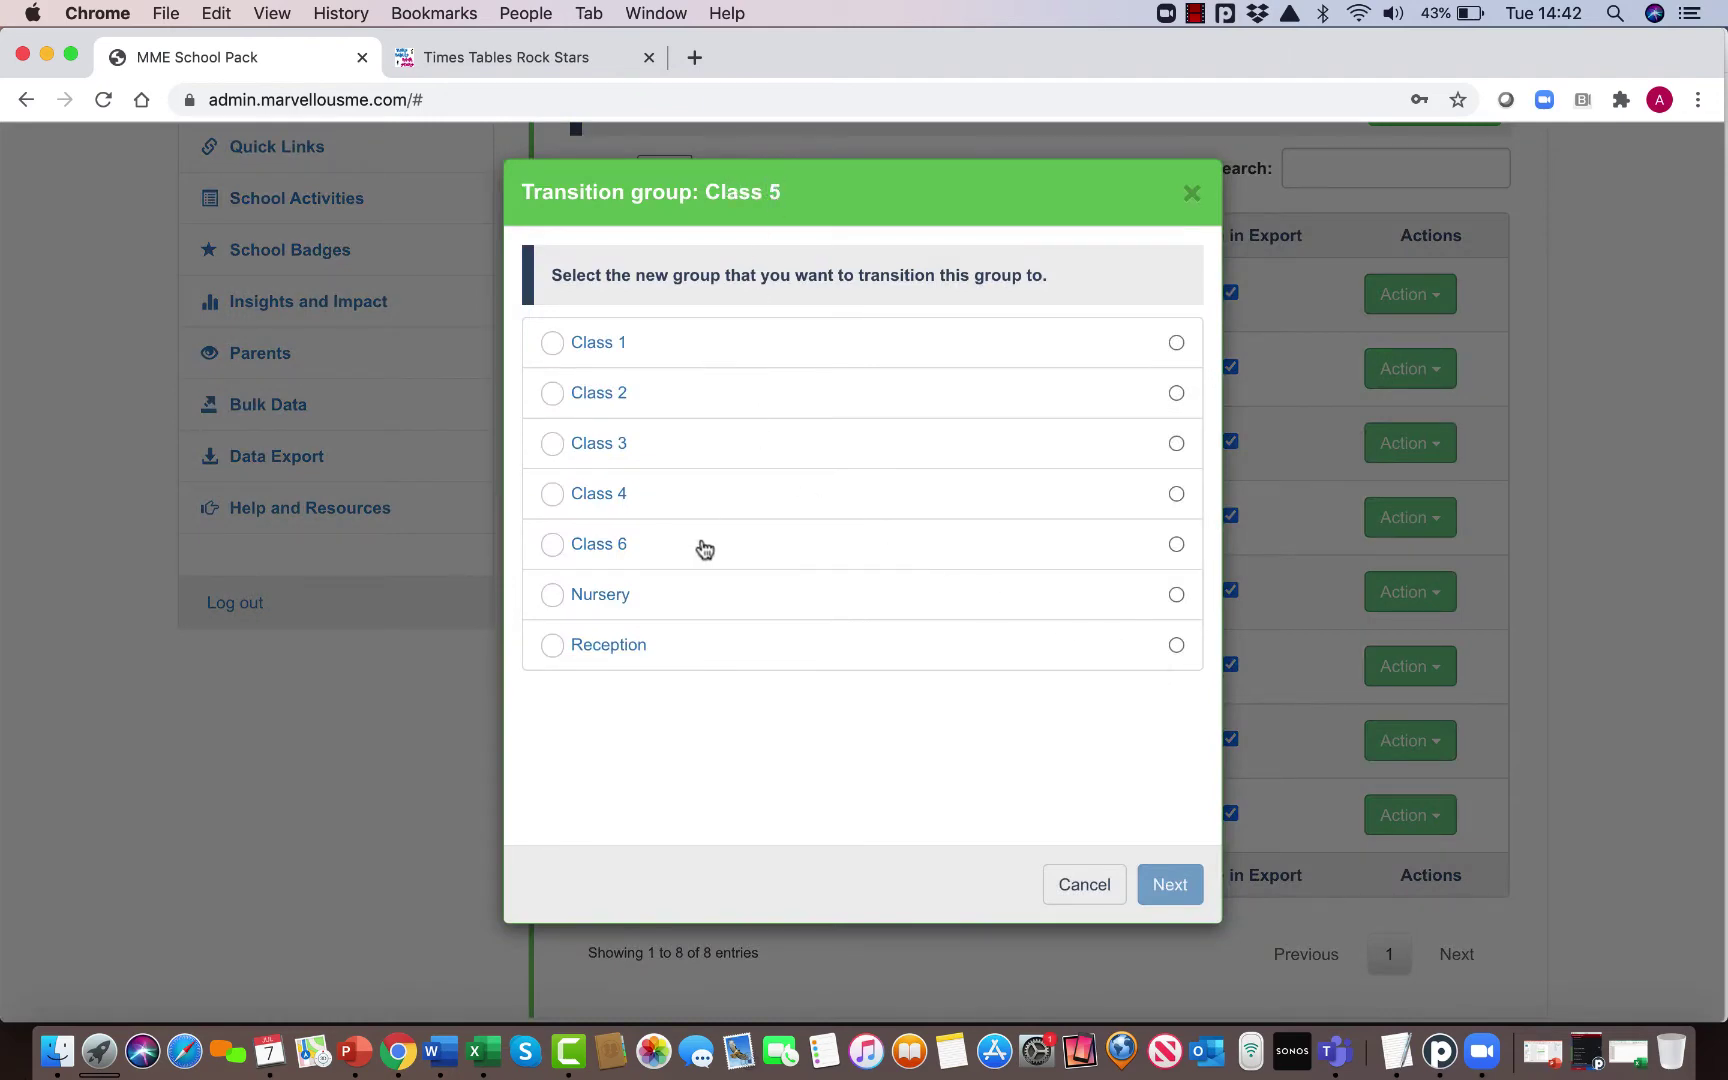
click(669, 553)
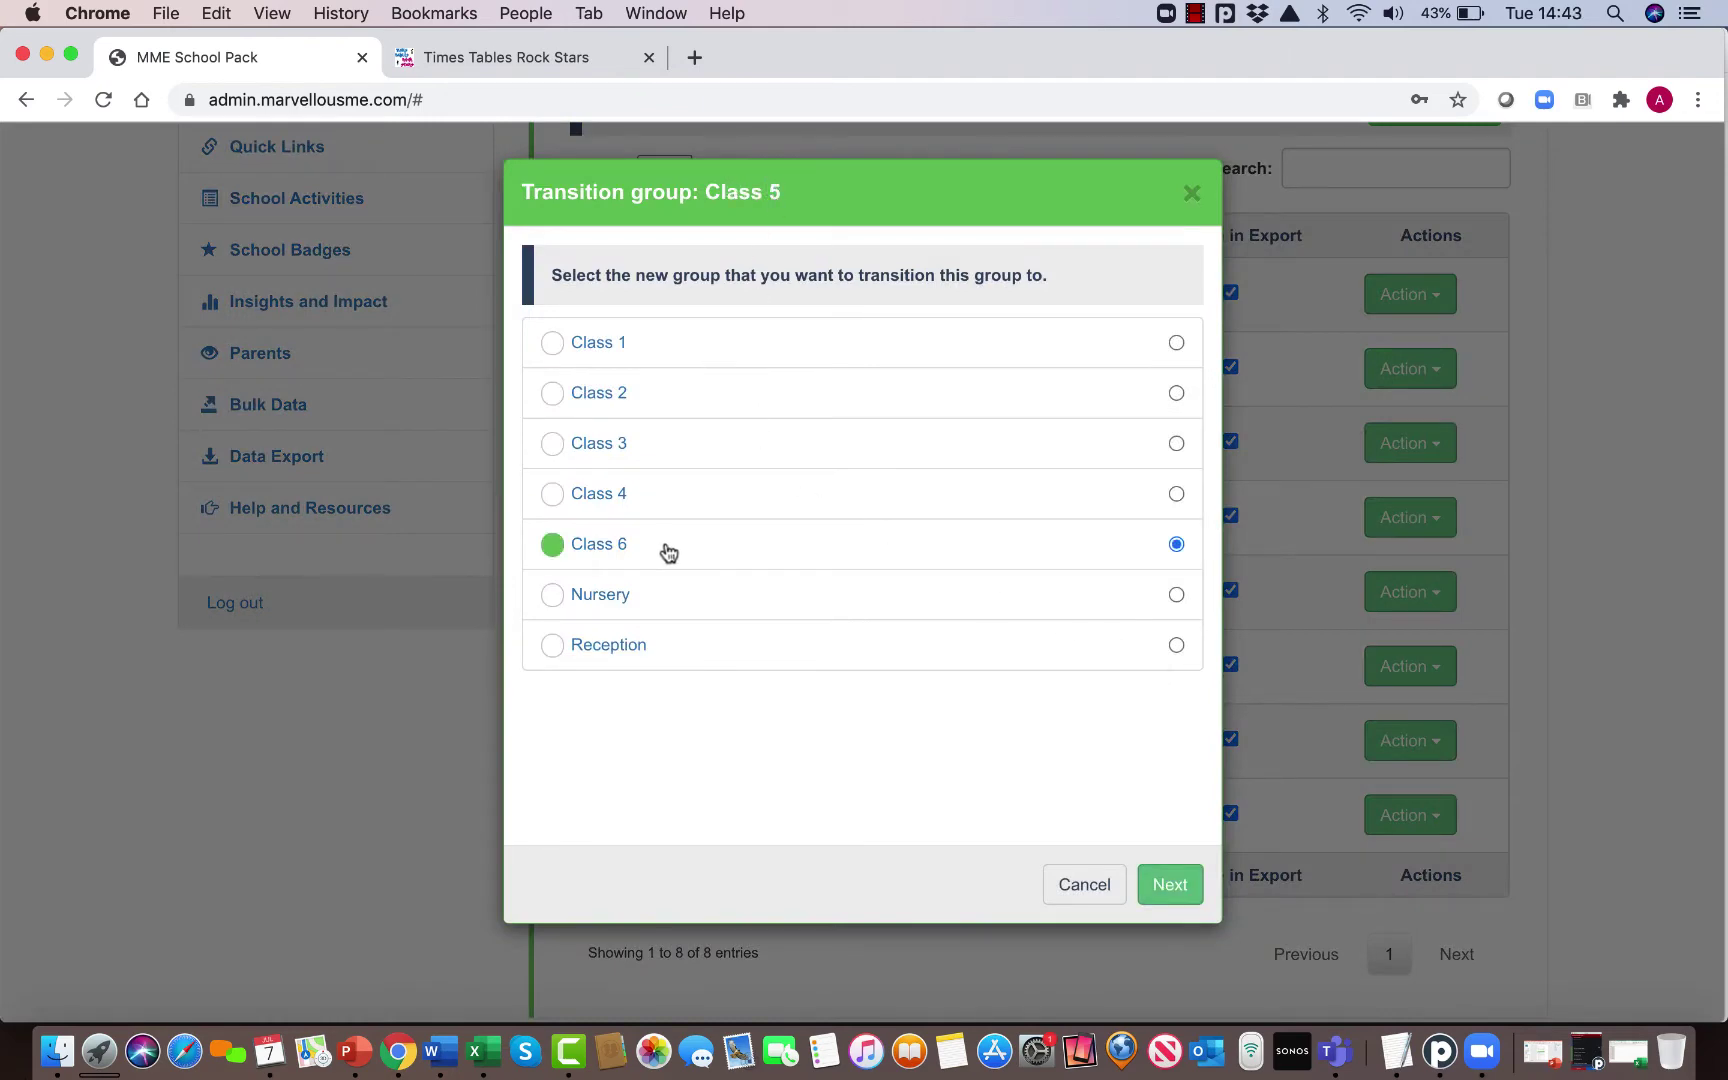
click(1171, 886)
click(1158, 843)
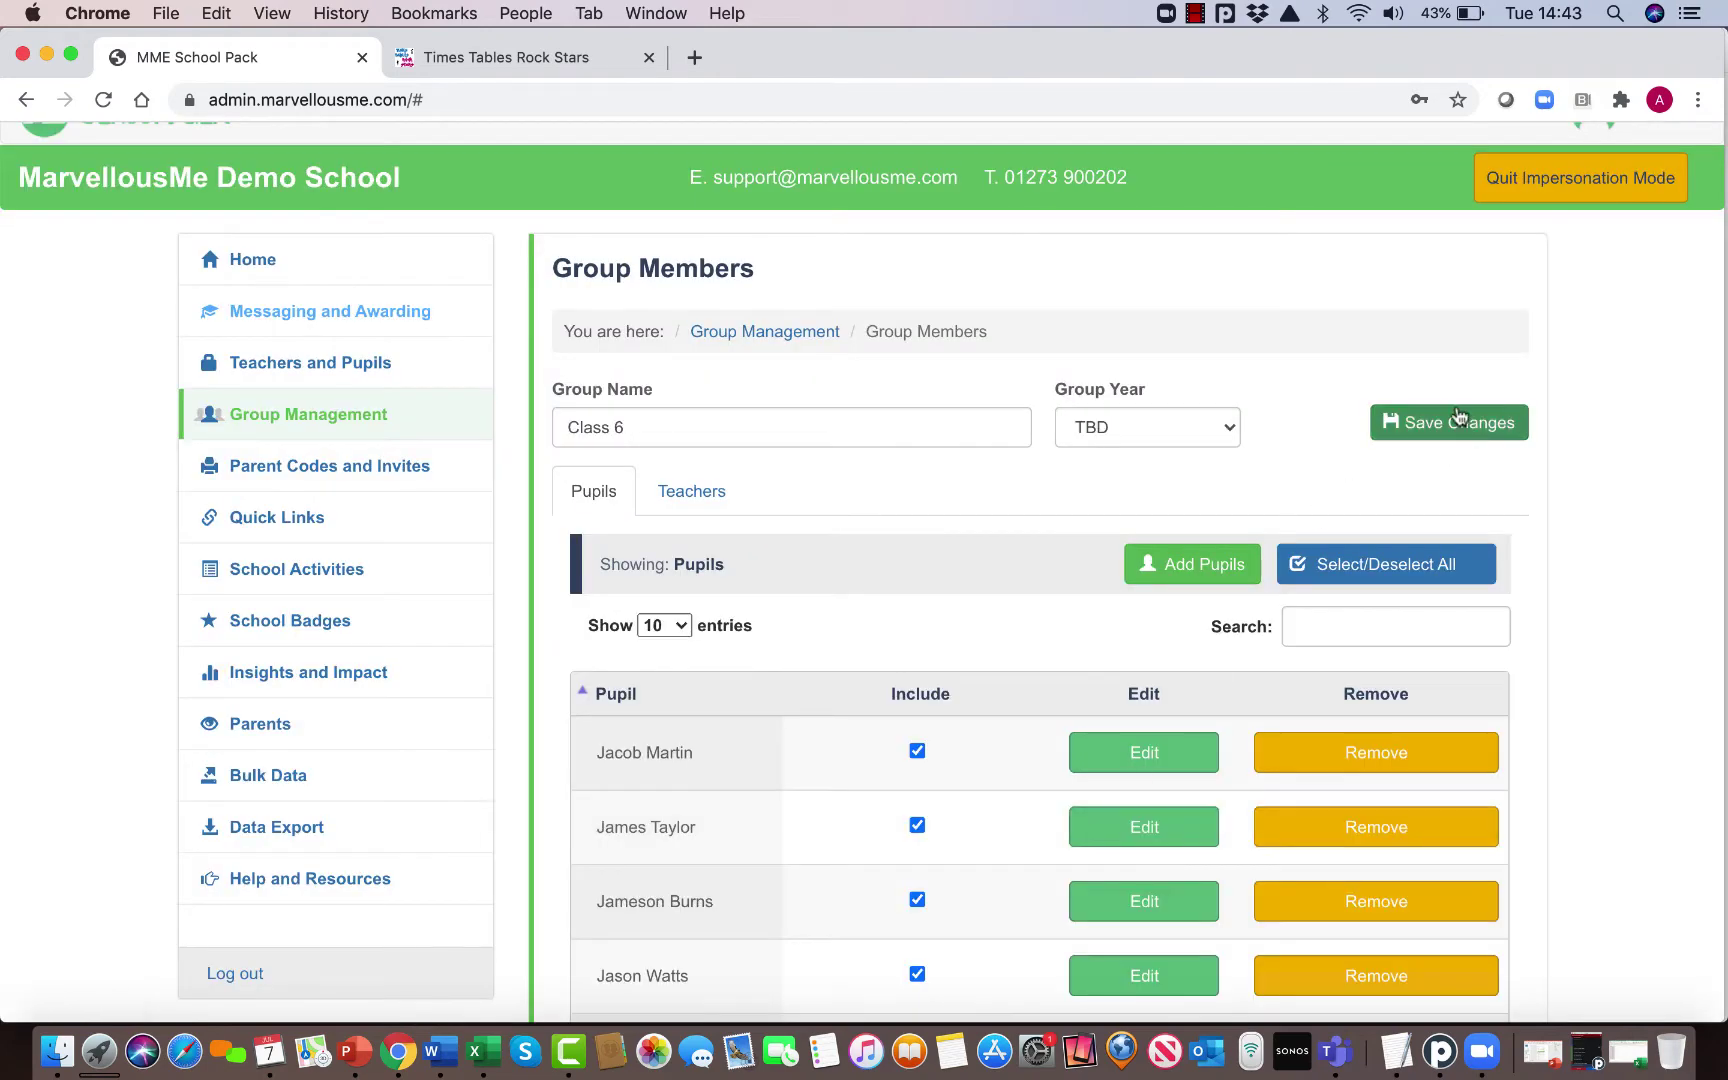
click(1453, 420)
Step: Transition Class 4's pupils into Class 5 and save Class 5
scroll(1022, 667, down, 5)
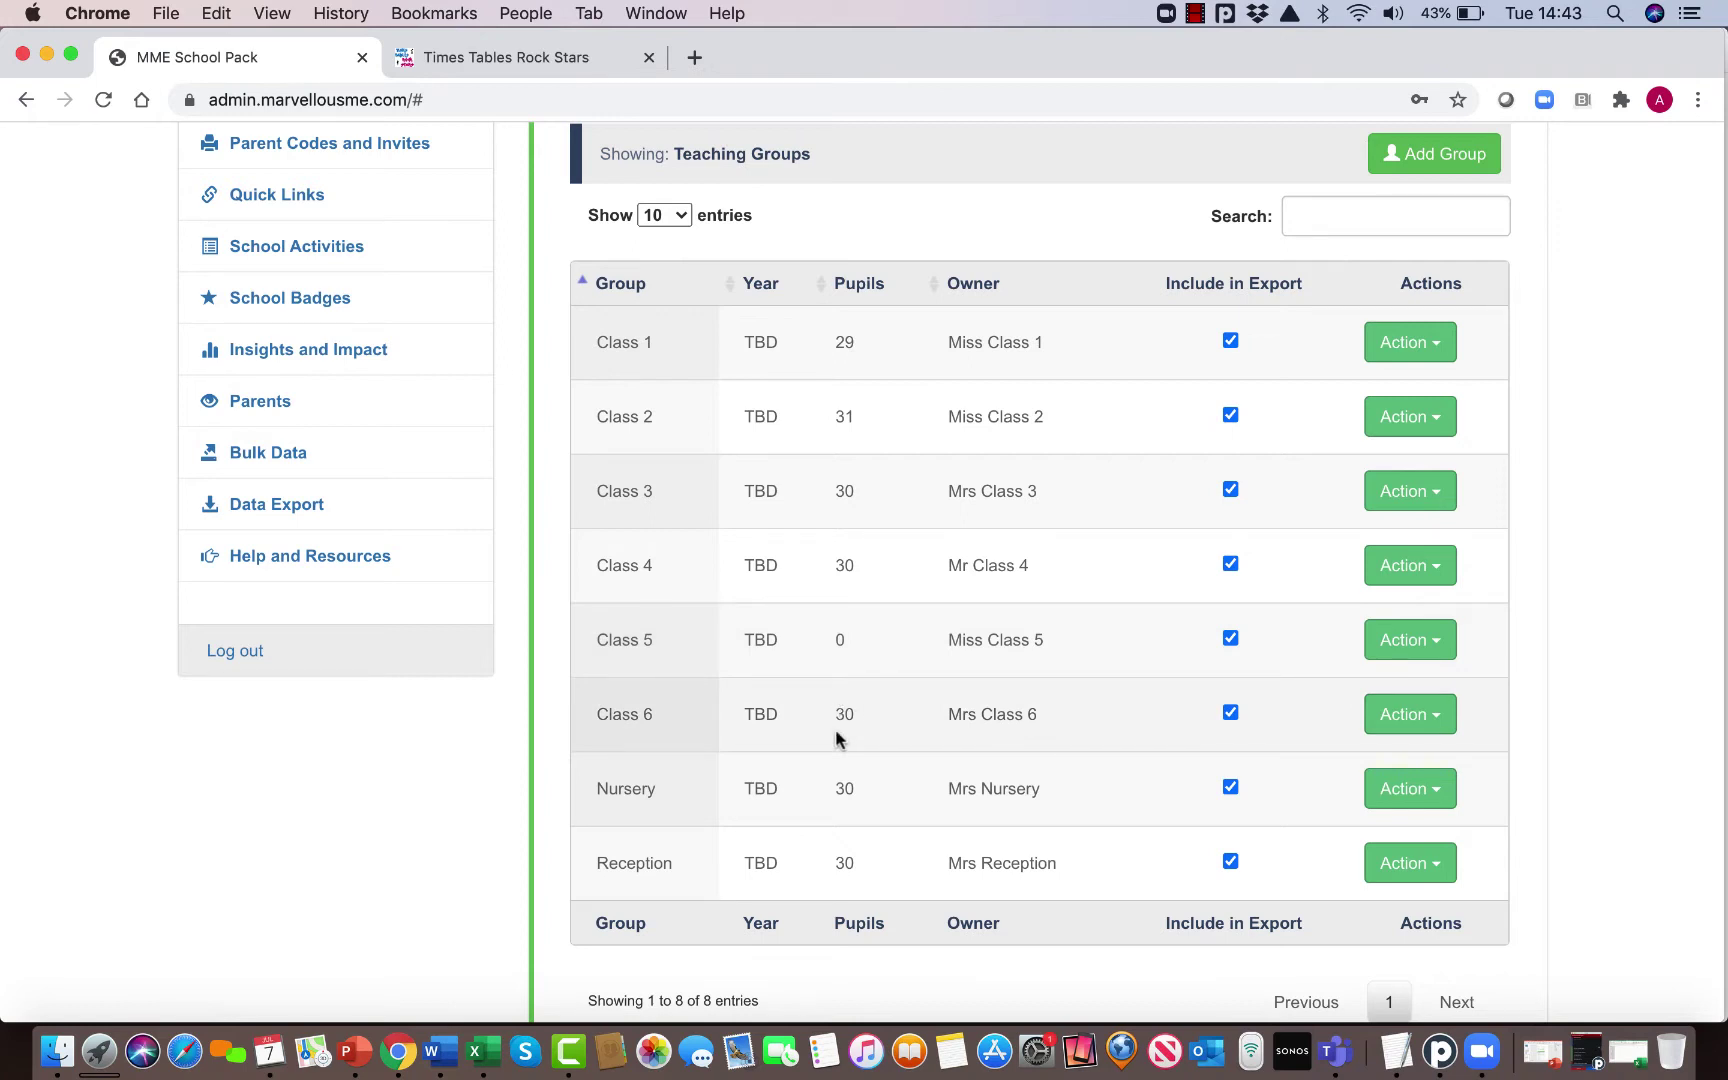
click(1440, 580)
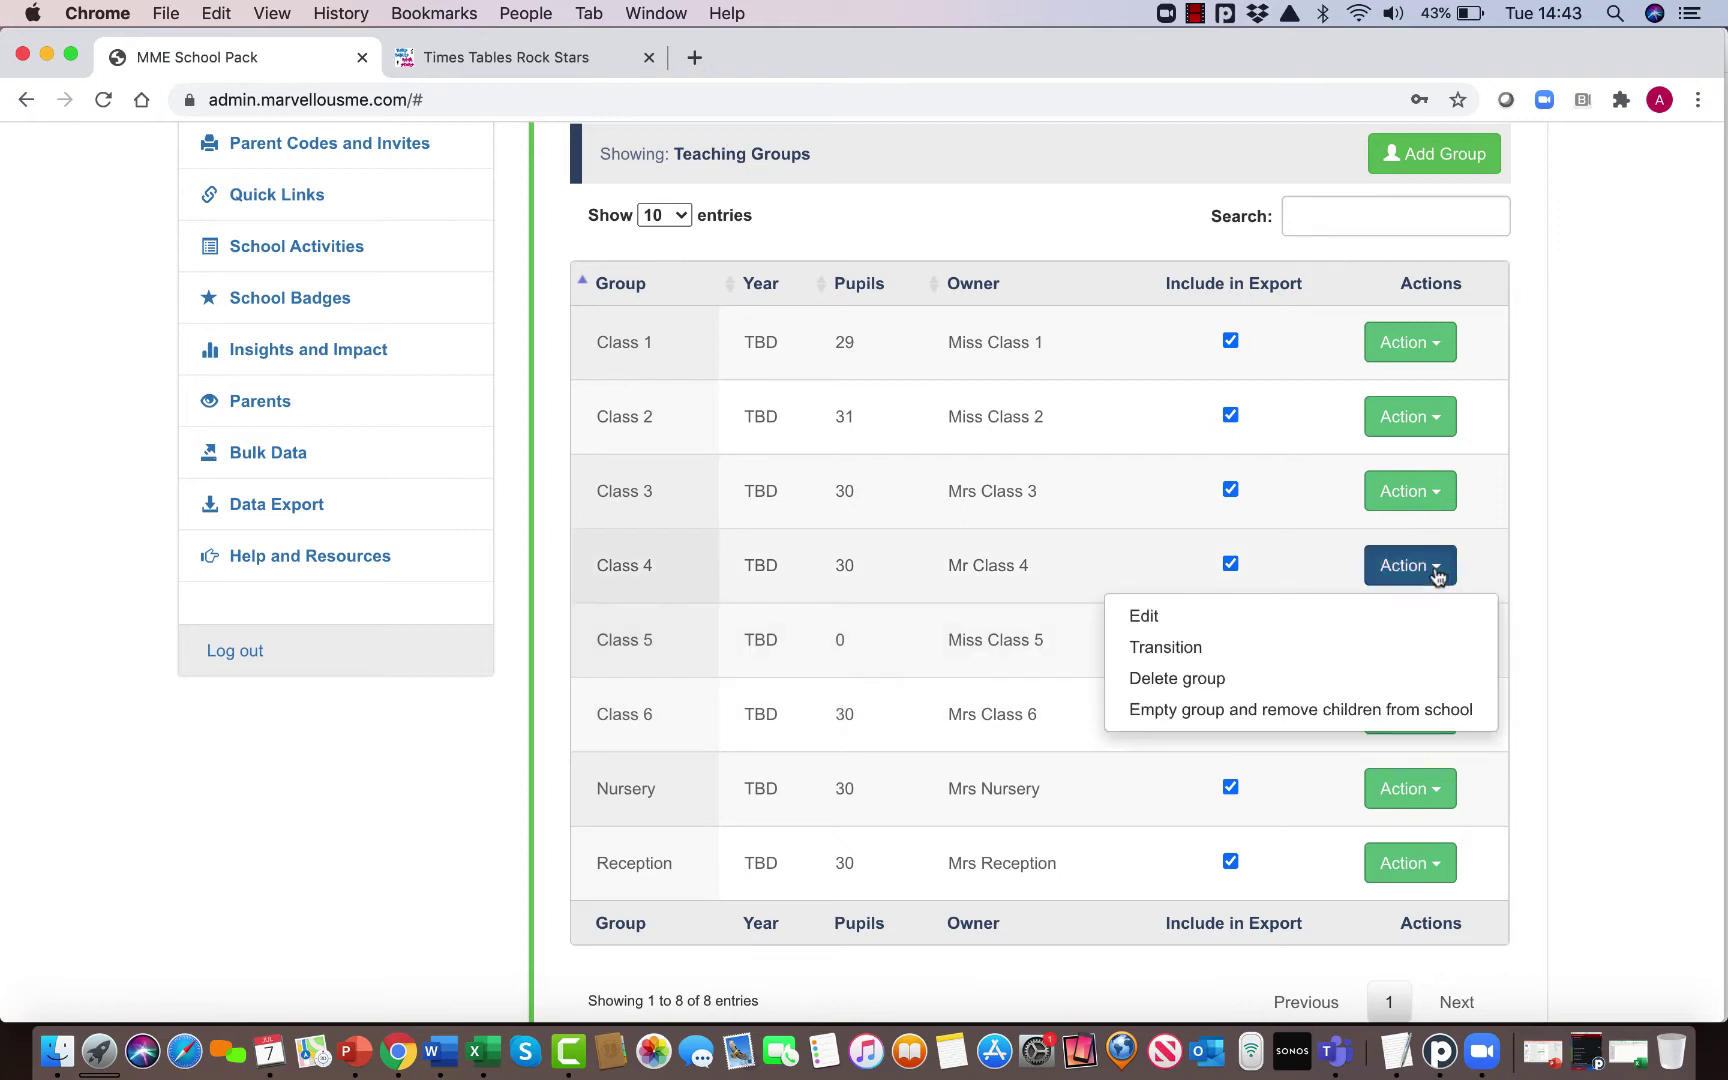
click(1146, 649)
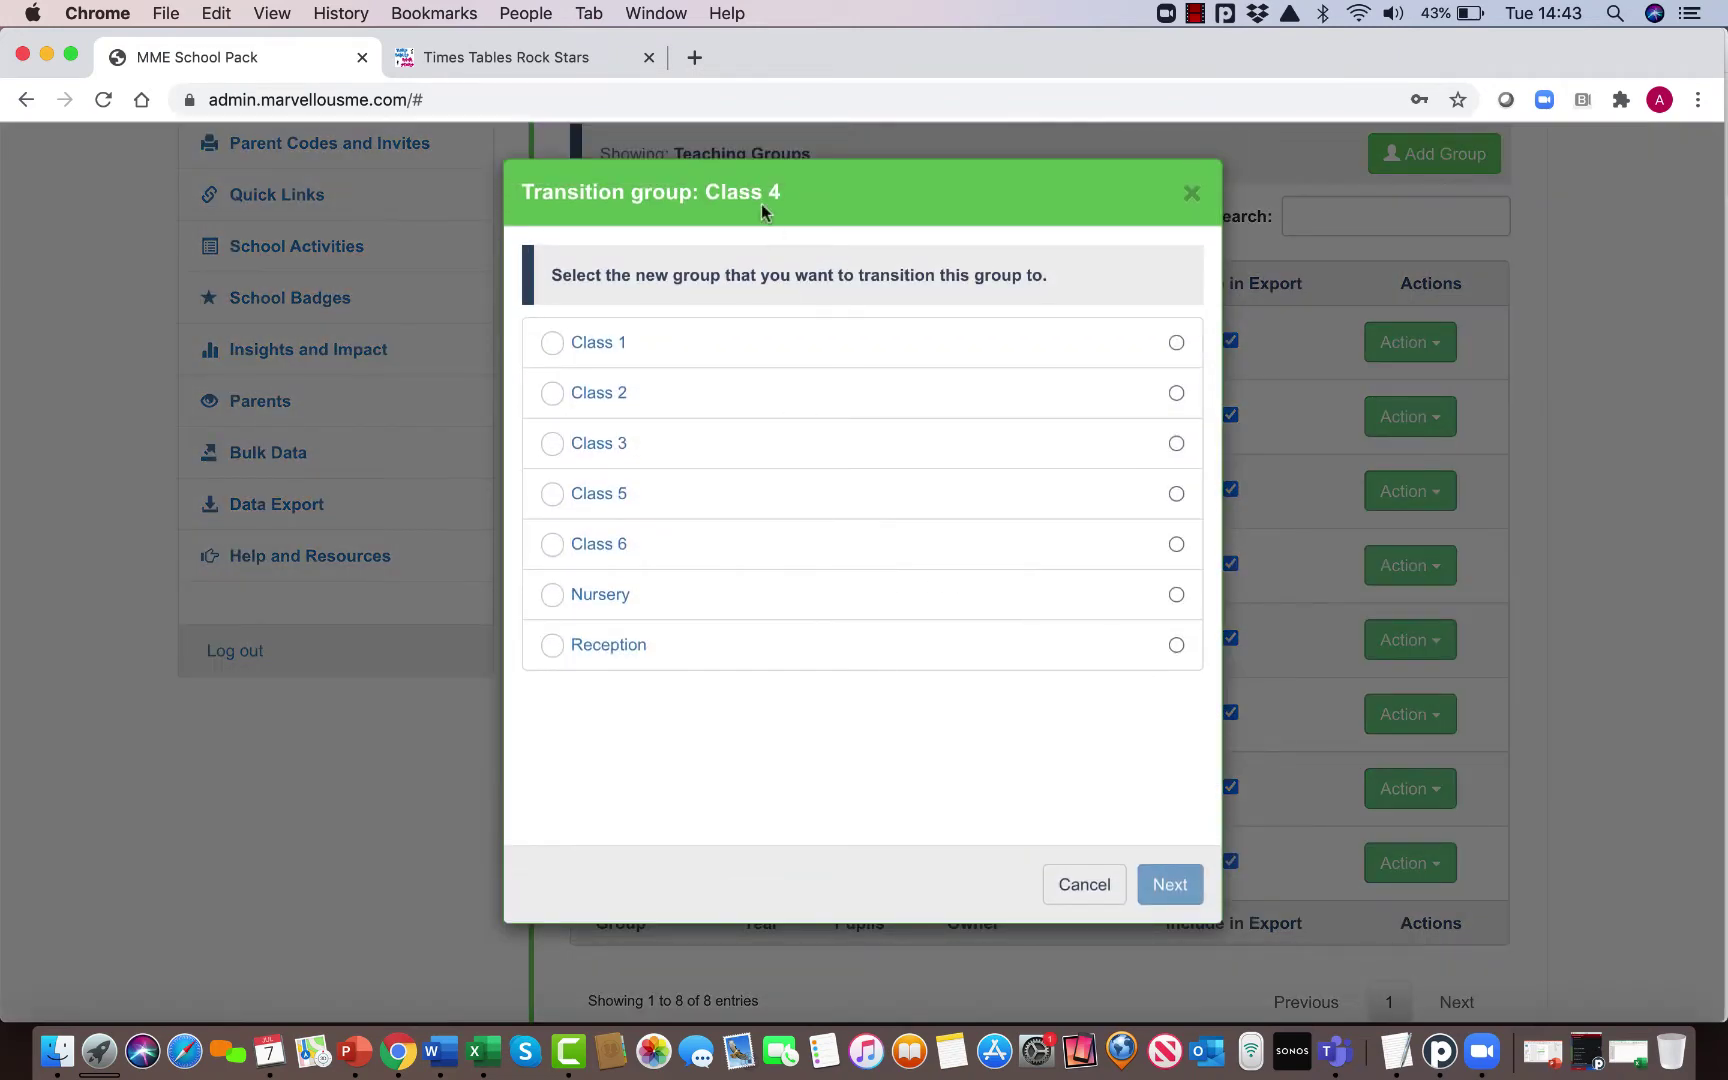
click(578, 497)
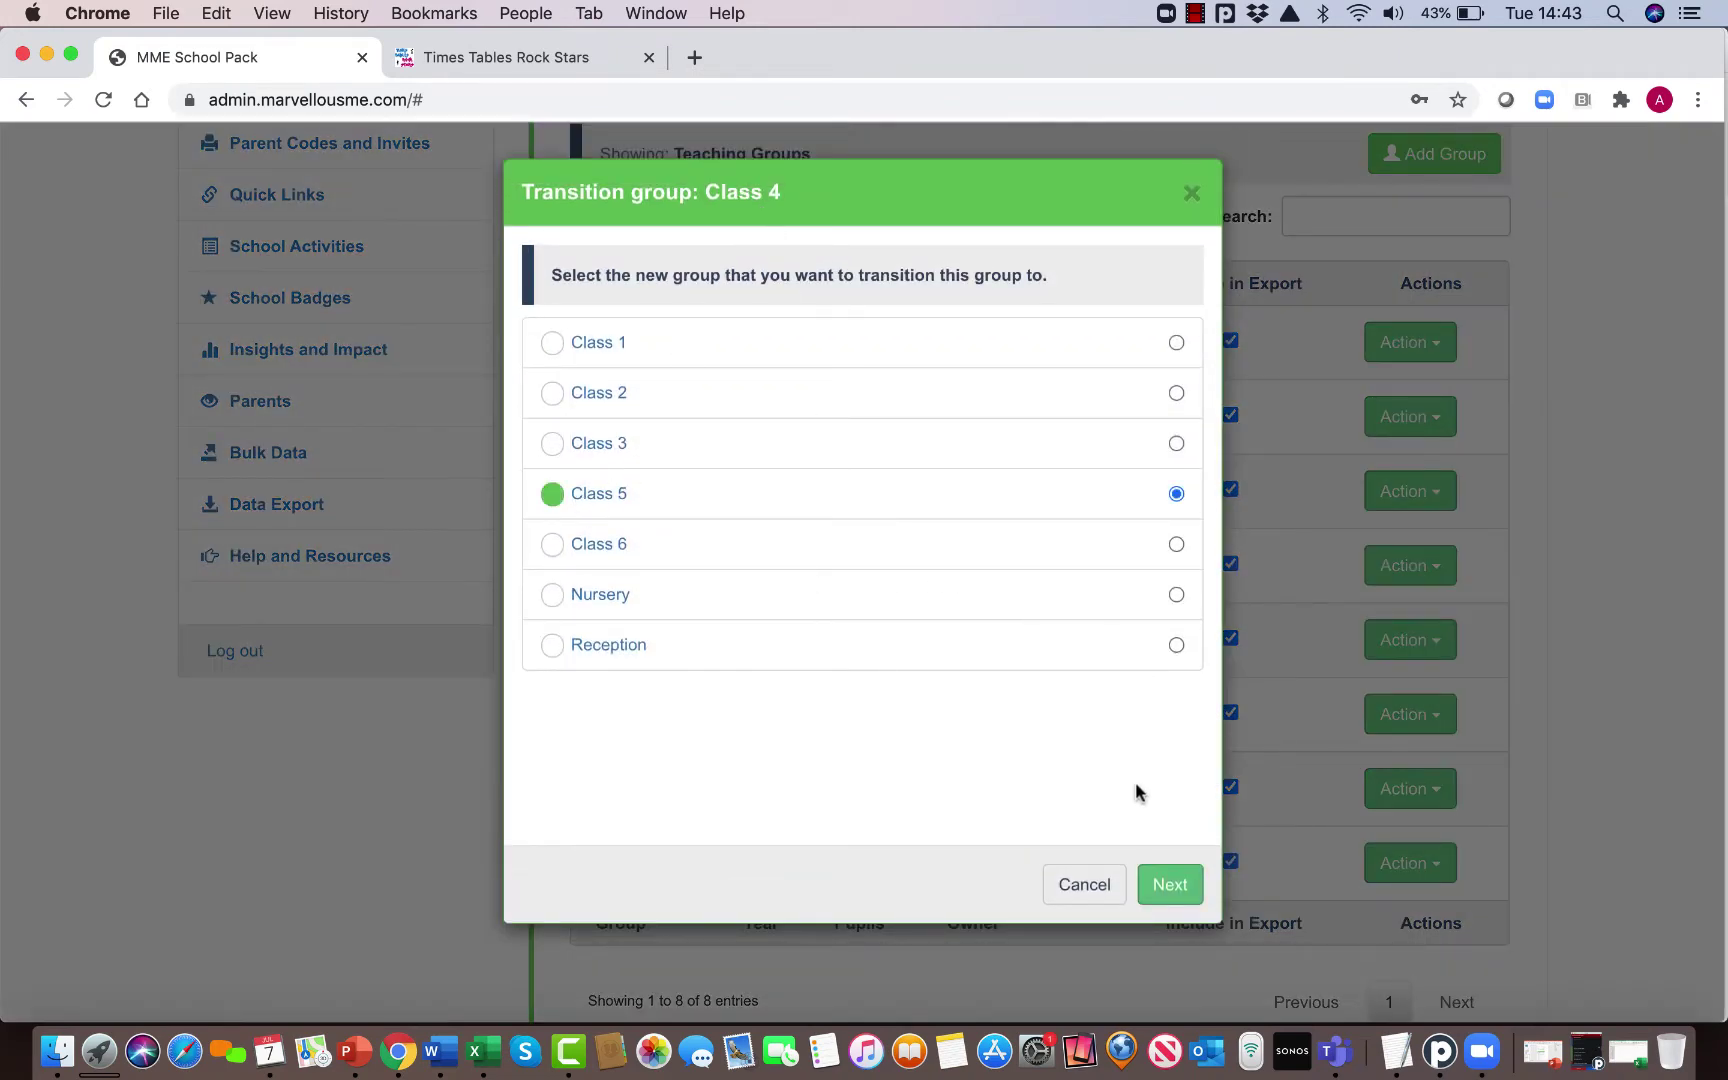
click(1168, 886)
click(1155, 848)
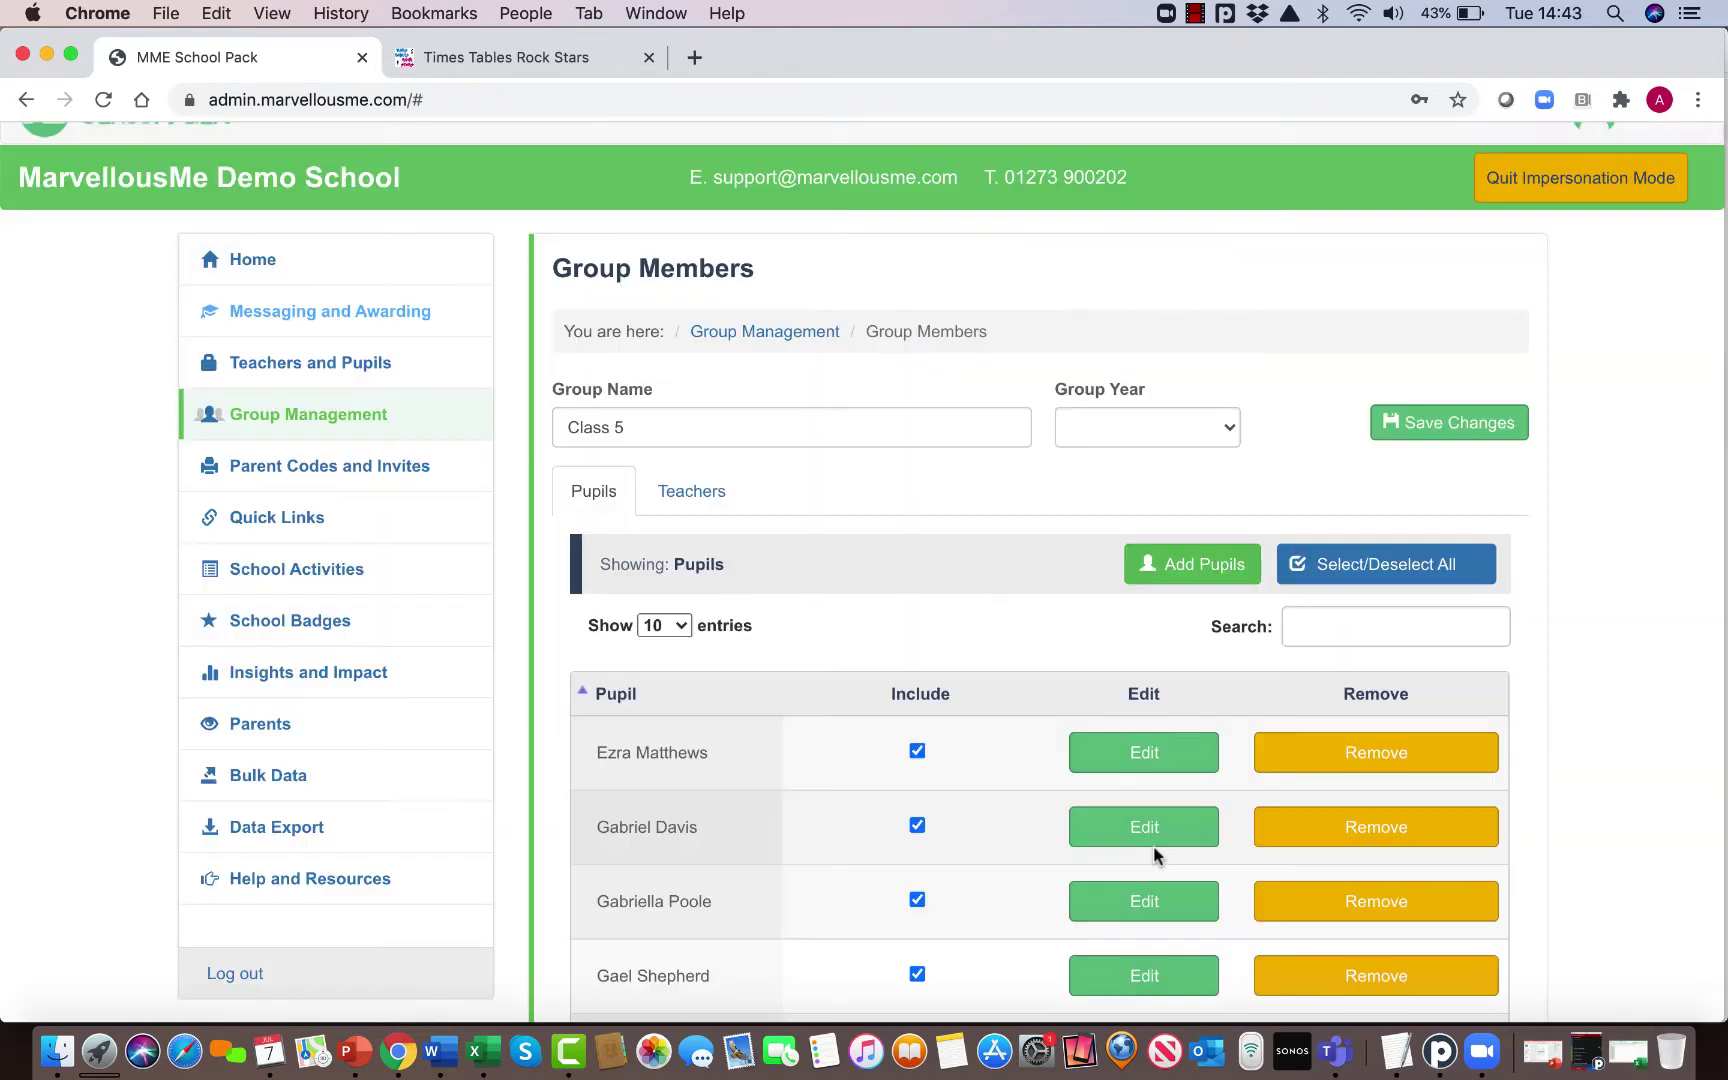
click(1476, 424)
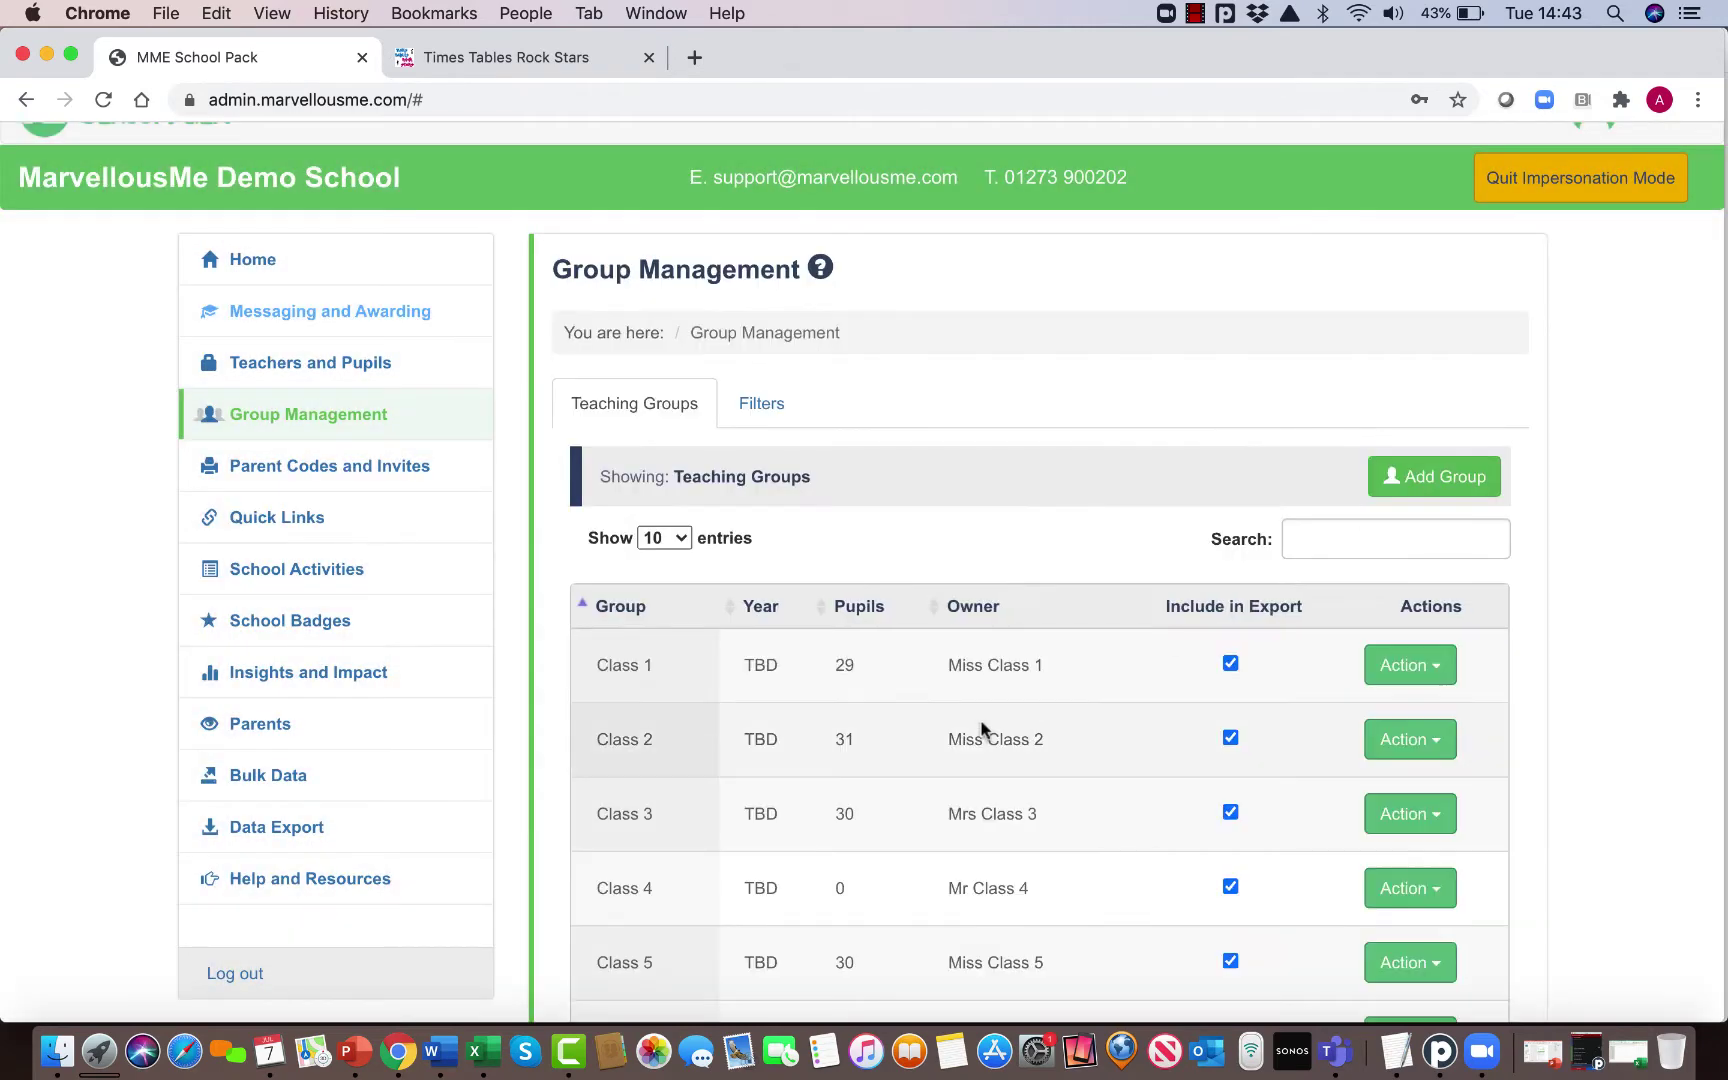
Step: Transition Class 3's pupils into Class 4 and save Class 4
scroll(981, 729, down, 5)
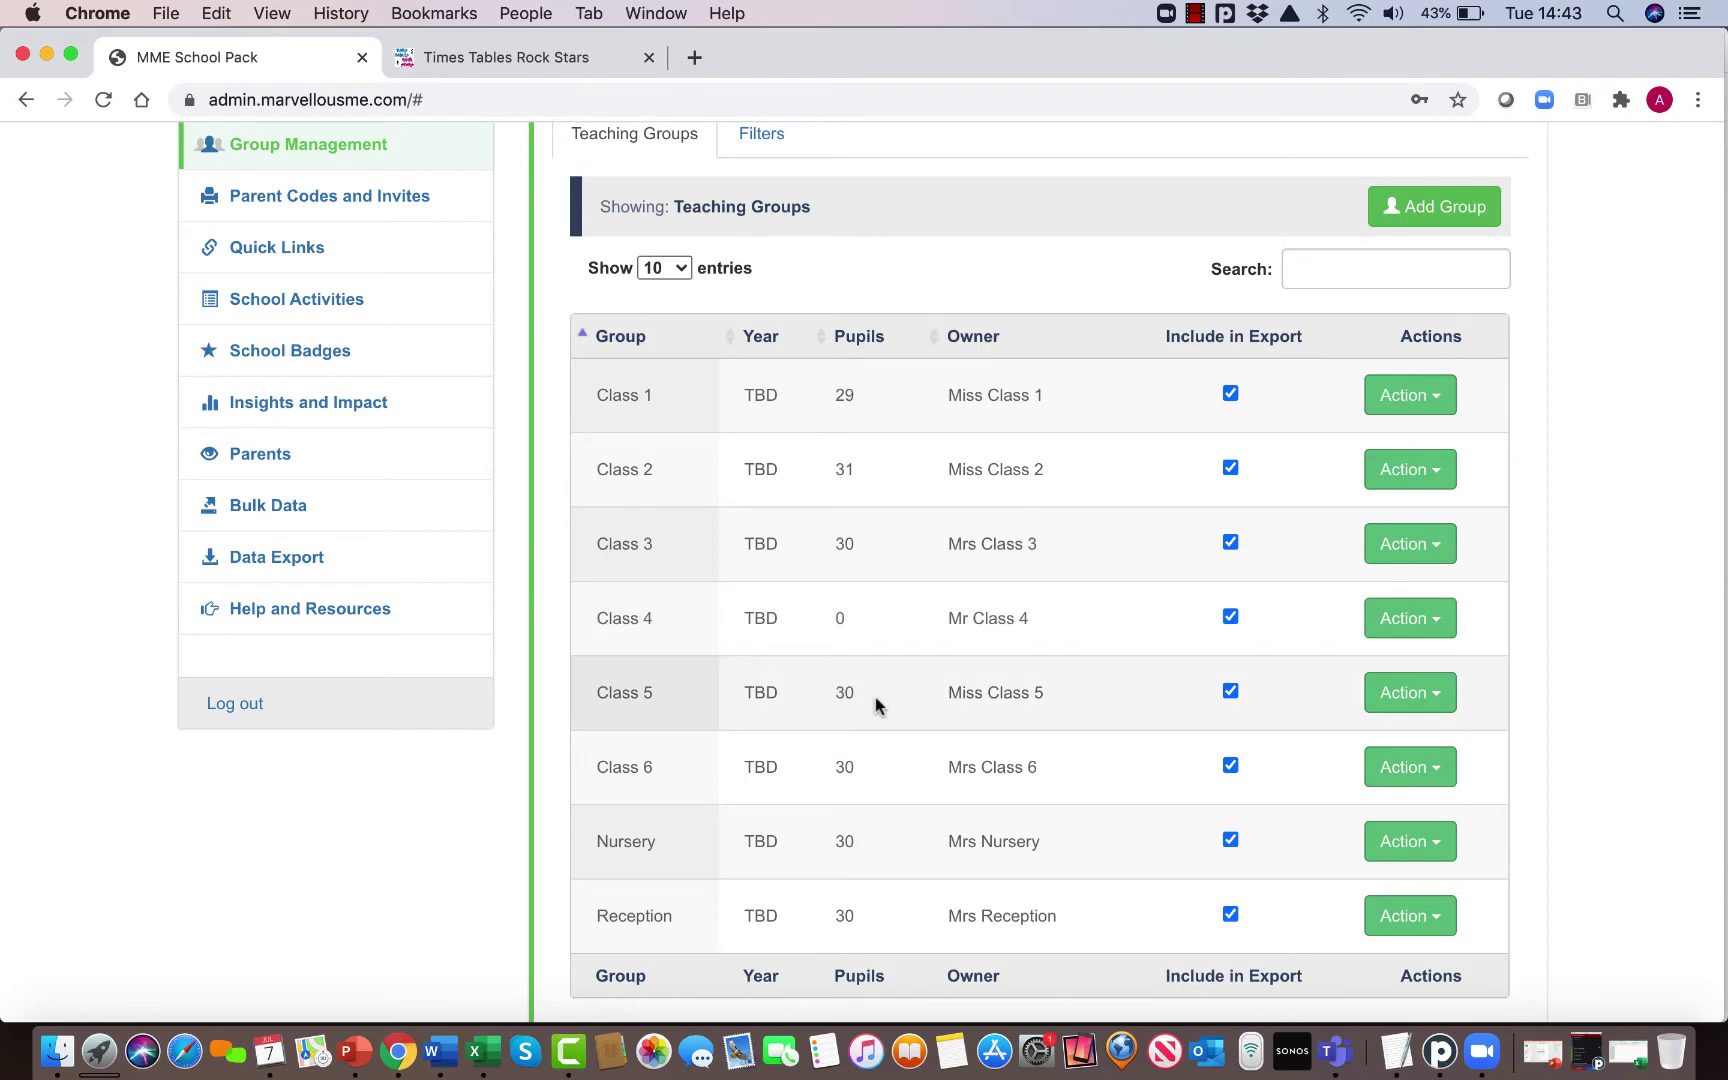
click(1395, 547)
click(1181, 627)
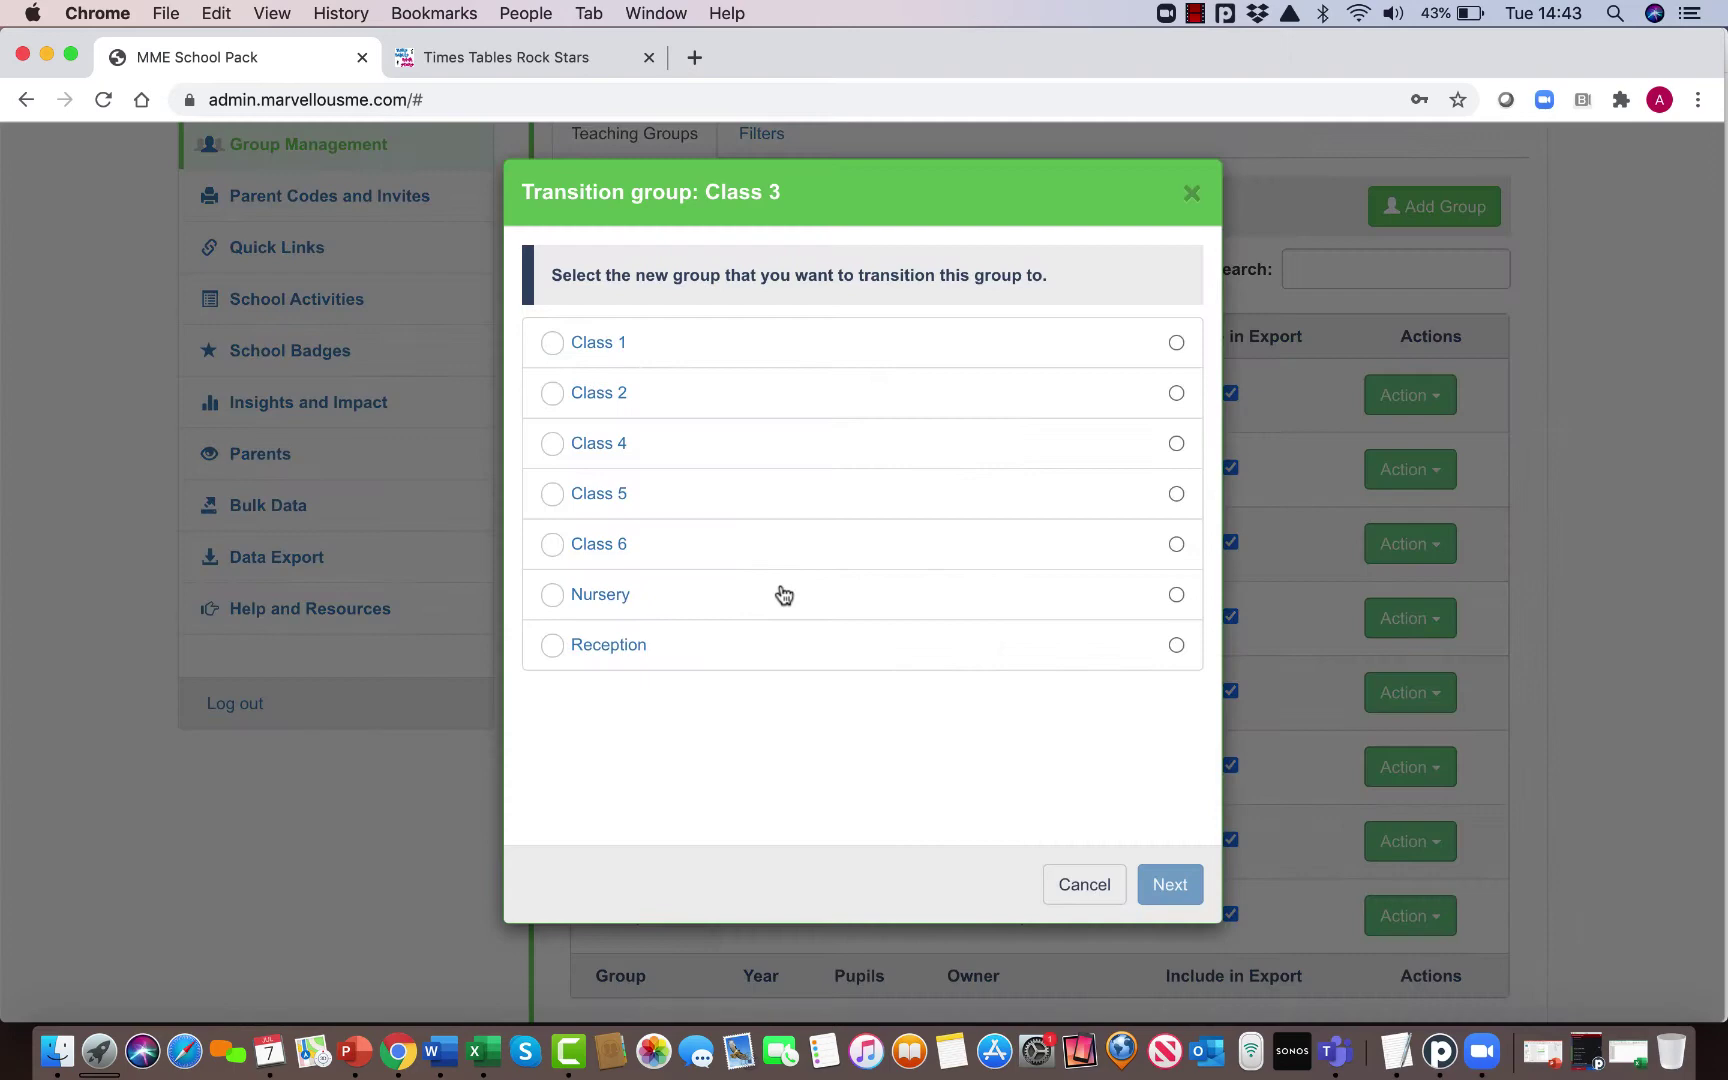
click(664, 443)
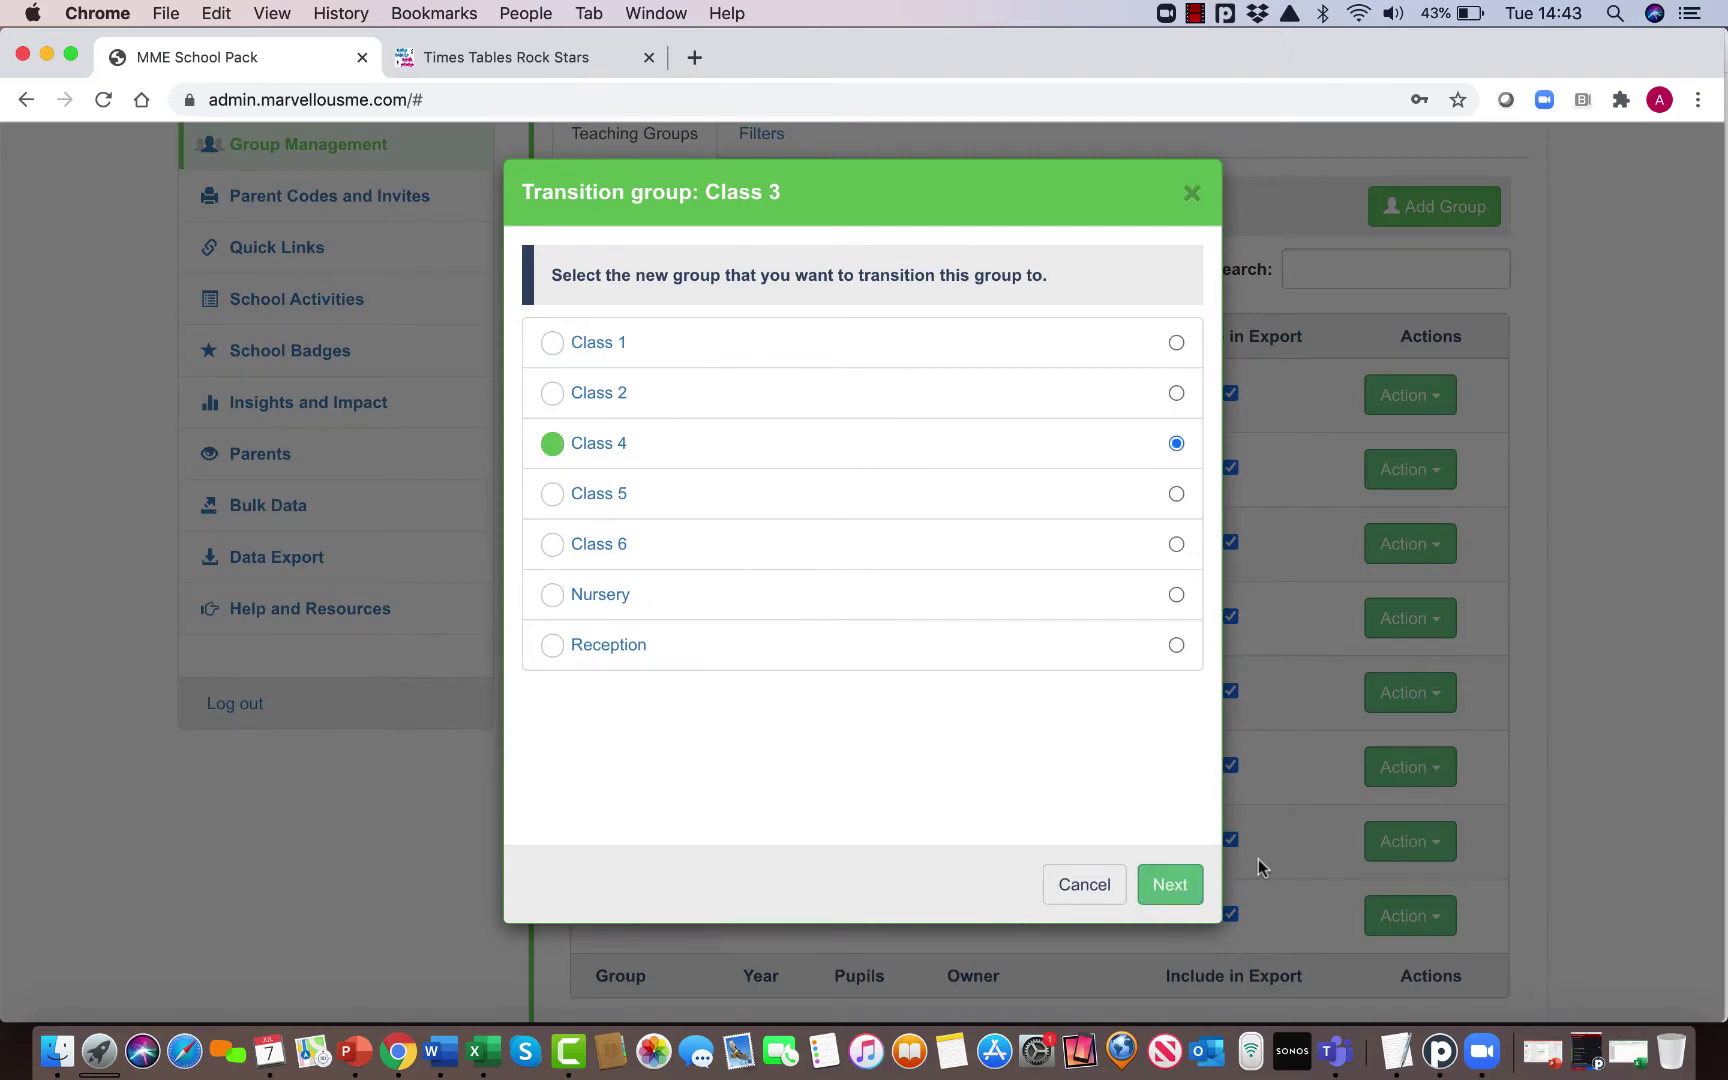
click(1168, 884)
click(1158, 848)
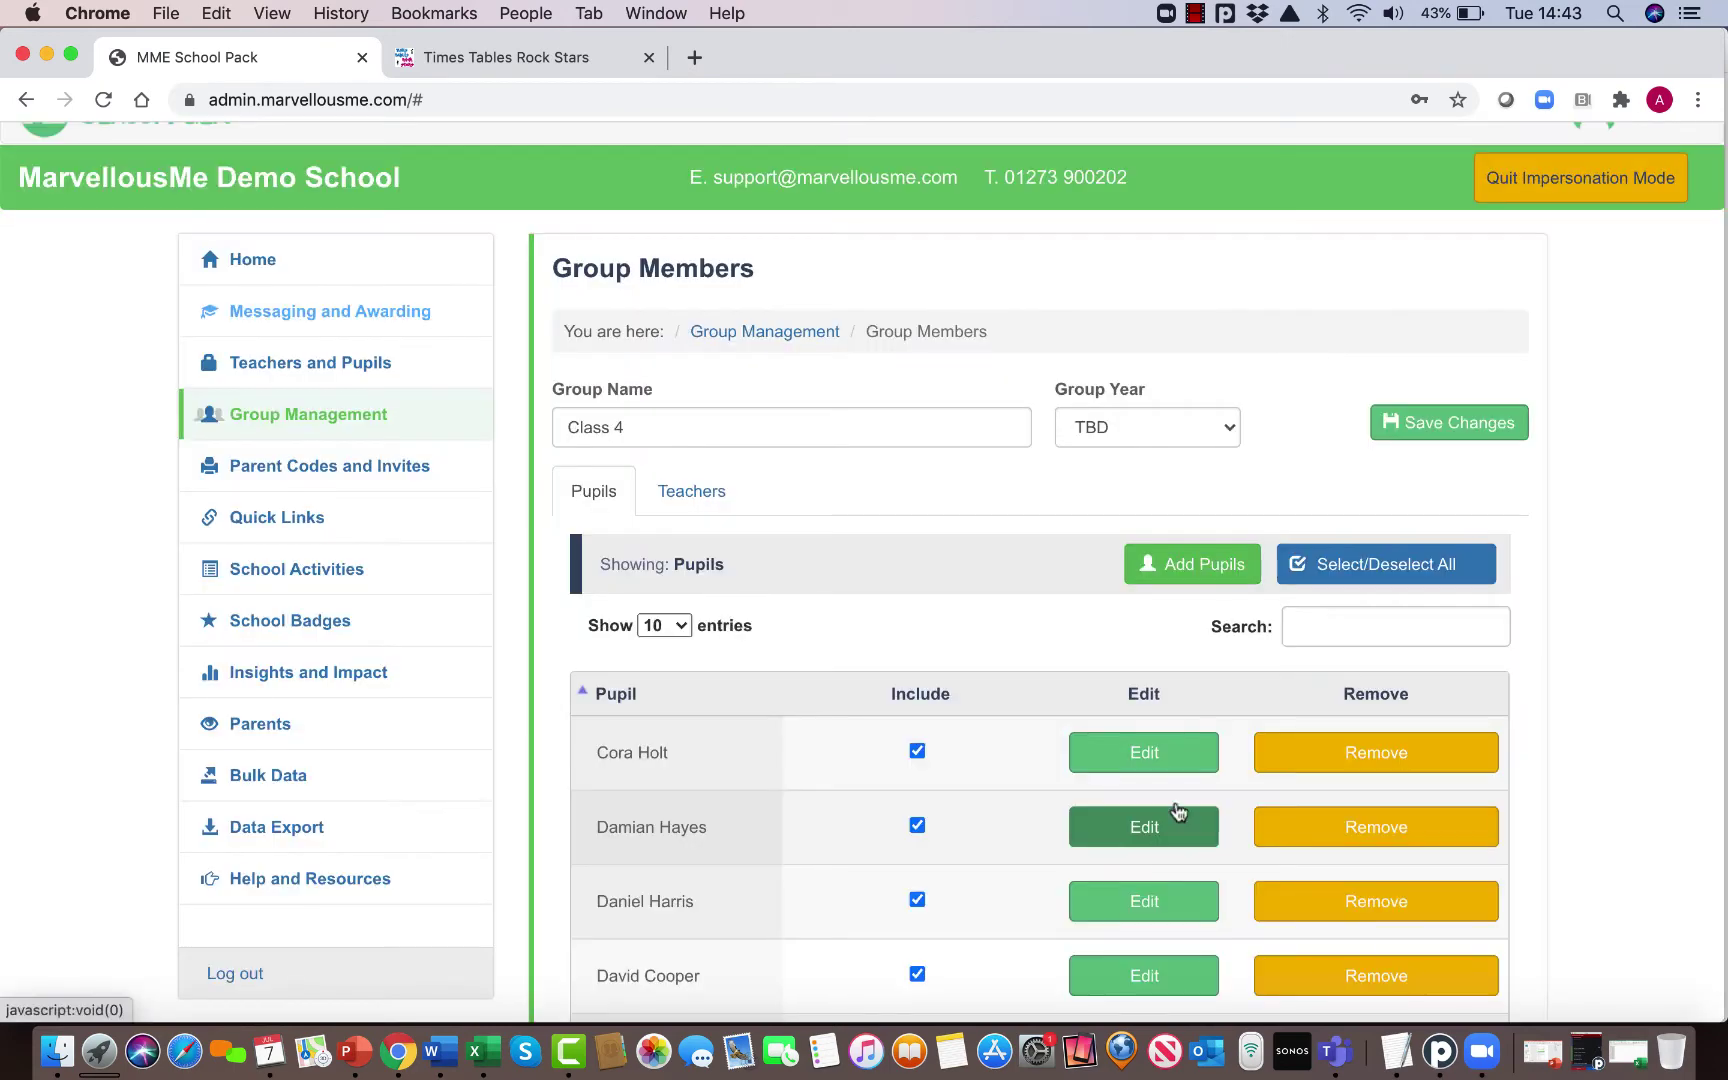
click(1422, 424)
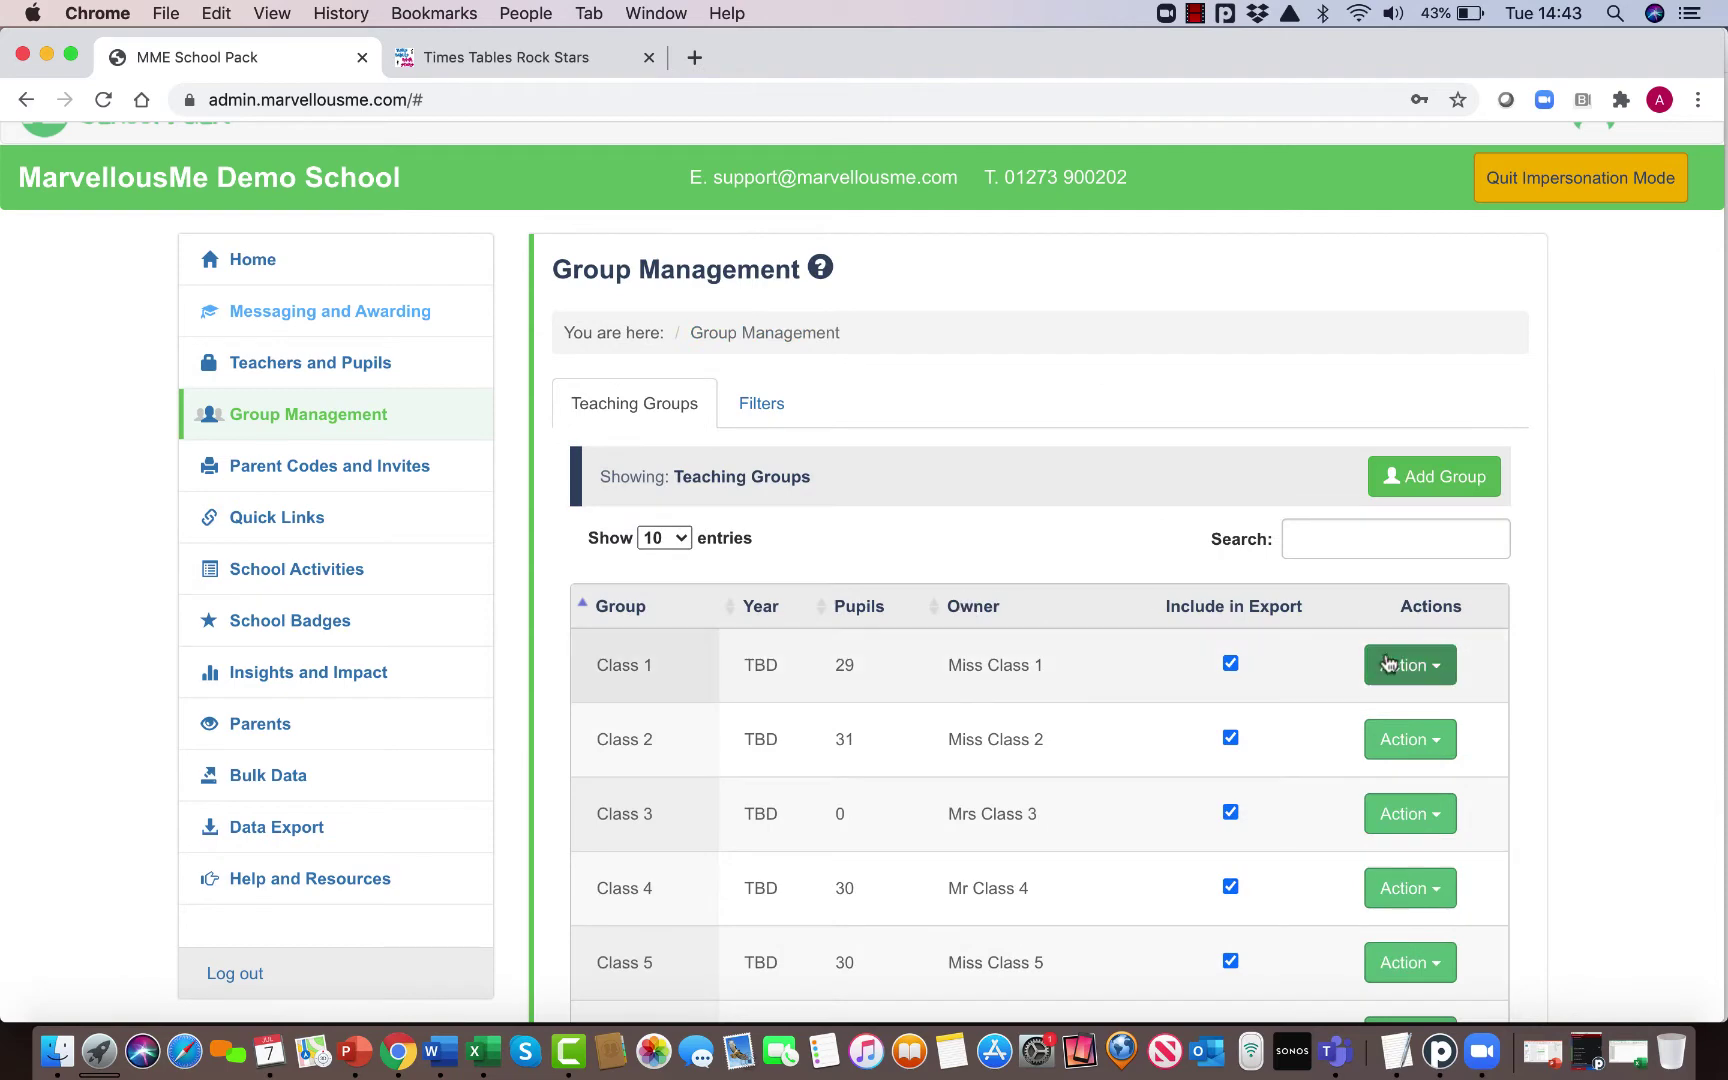
Step: Transition Class 2's pupils into Class 3 and save Class 3
scroll(1285, 680, down, 2)
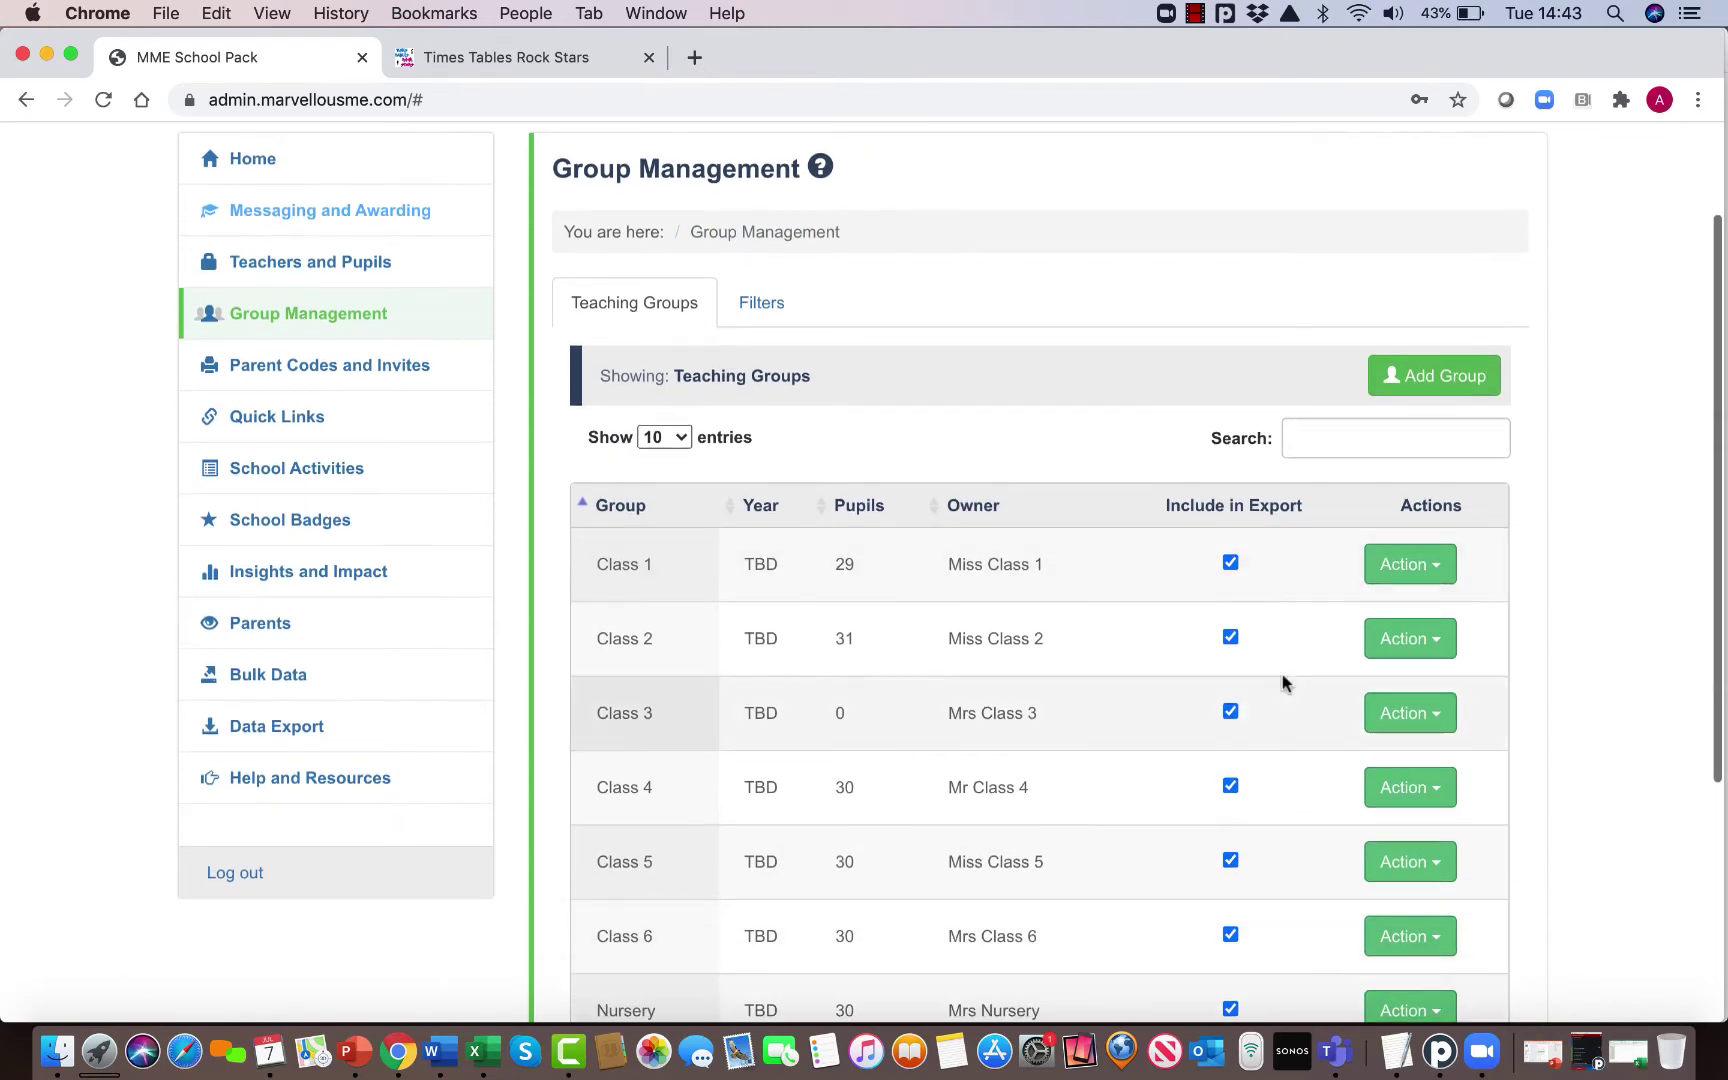
click(1440, 638)
click(1166, 722)
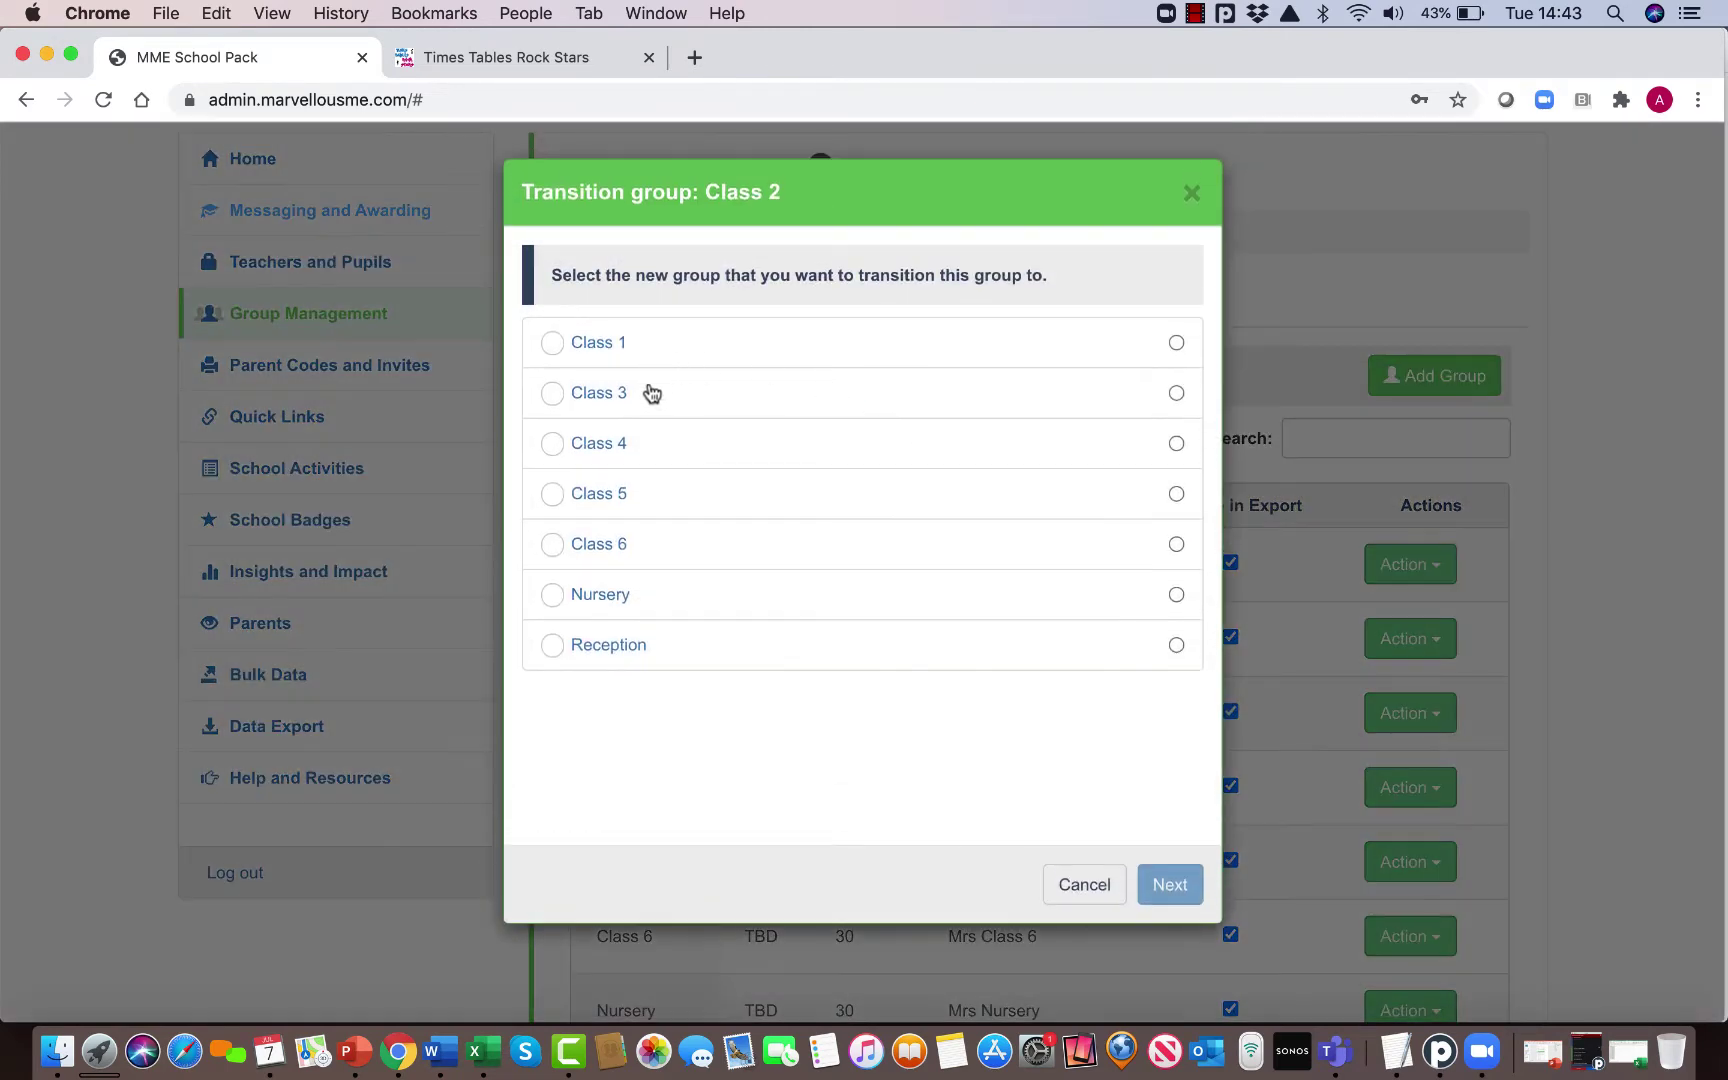
click(645, 400)
click(1155, 886)
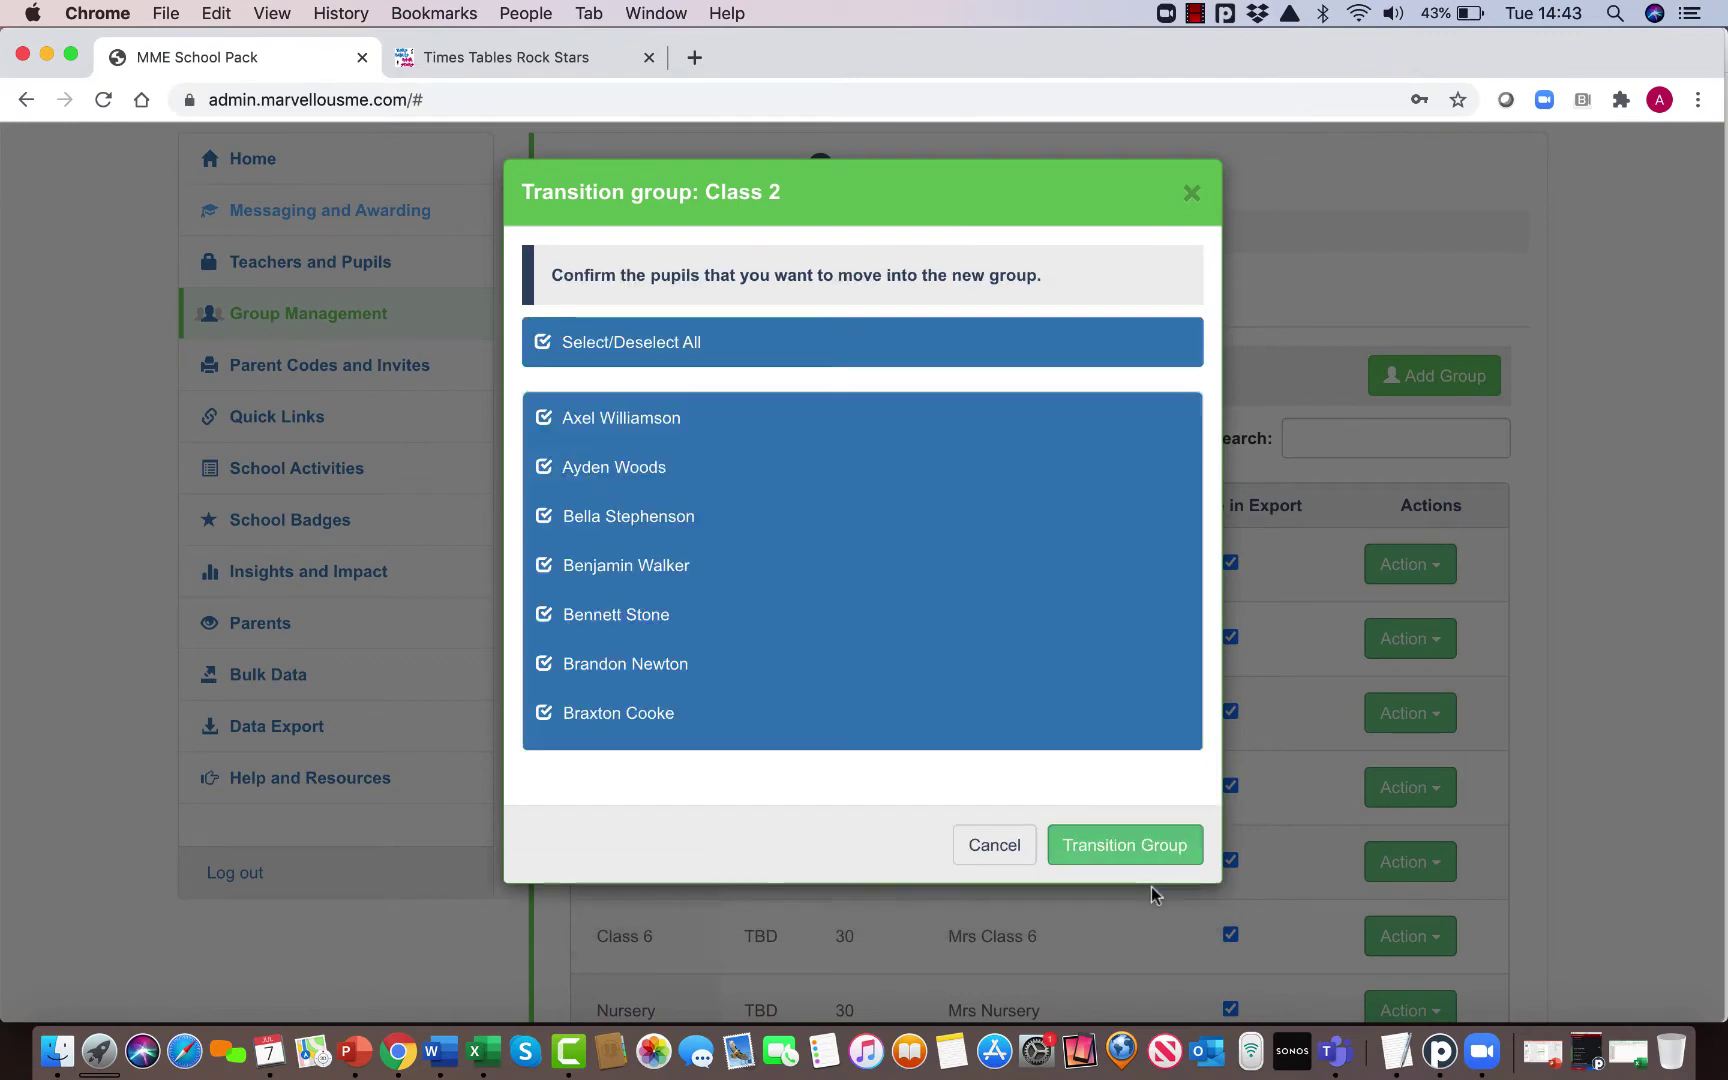
click(1147, 855)
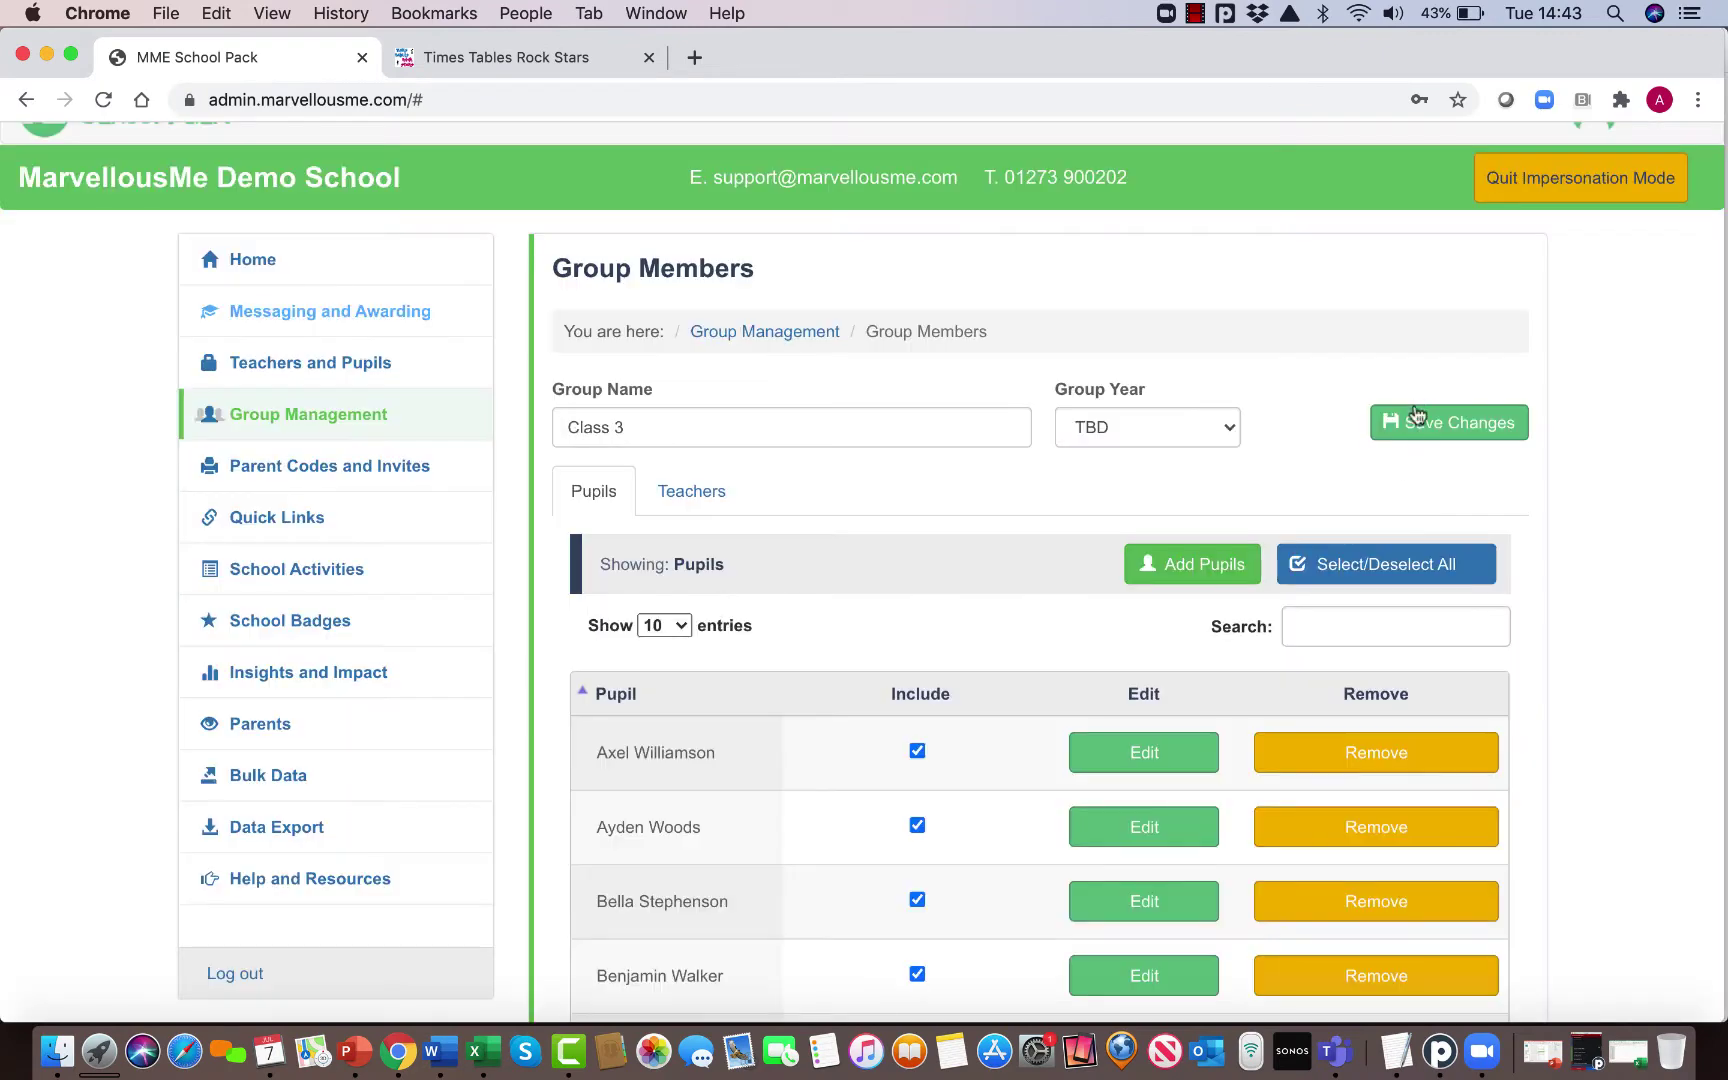
click(1410, 418)
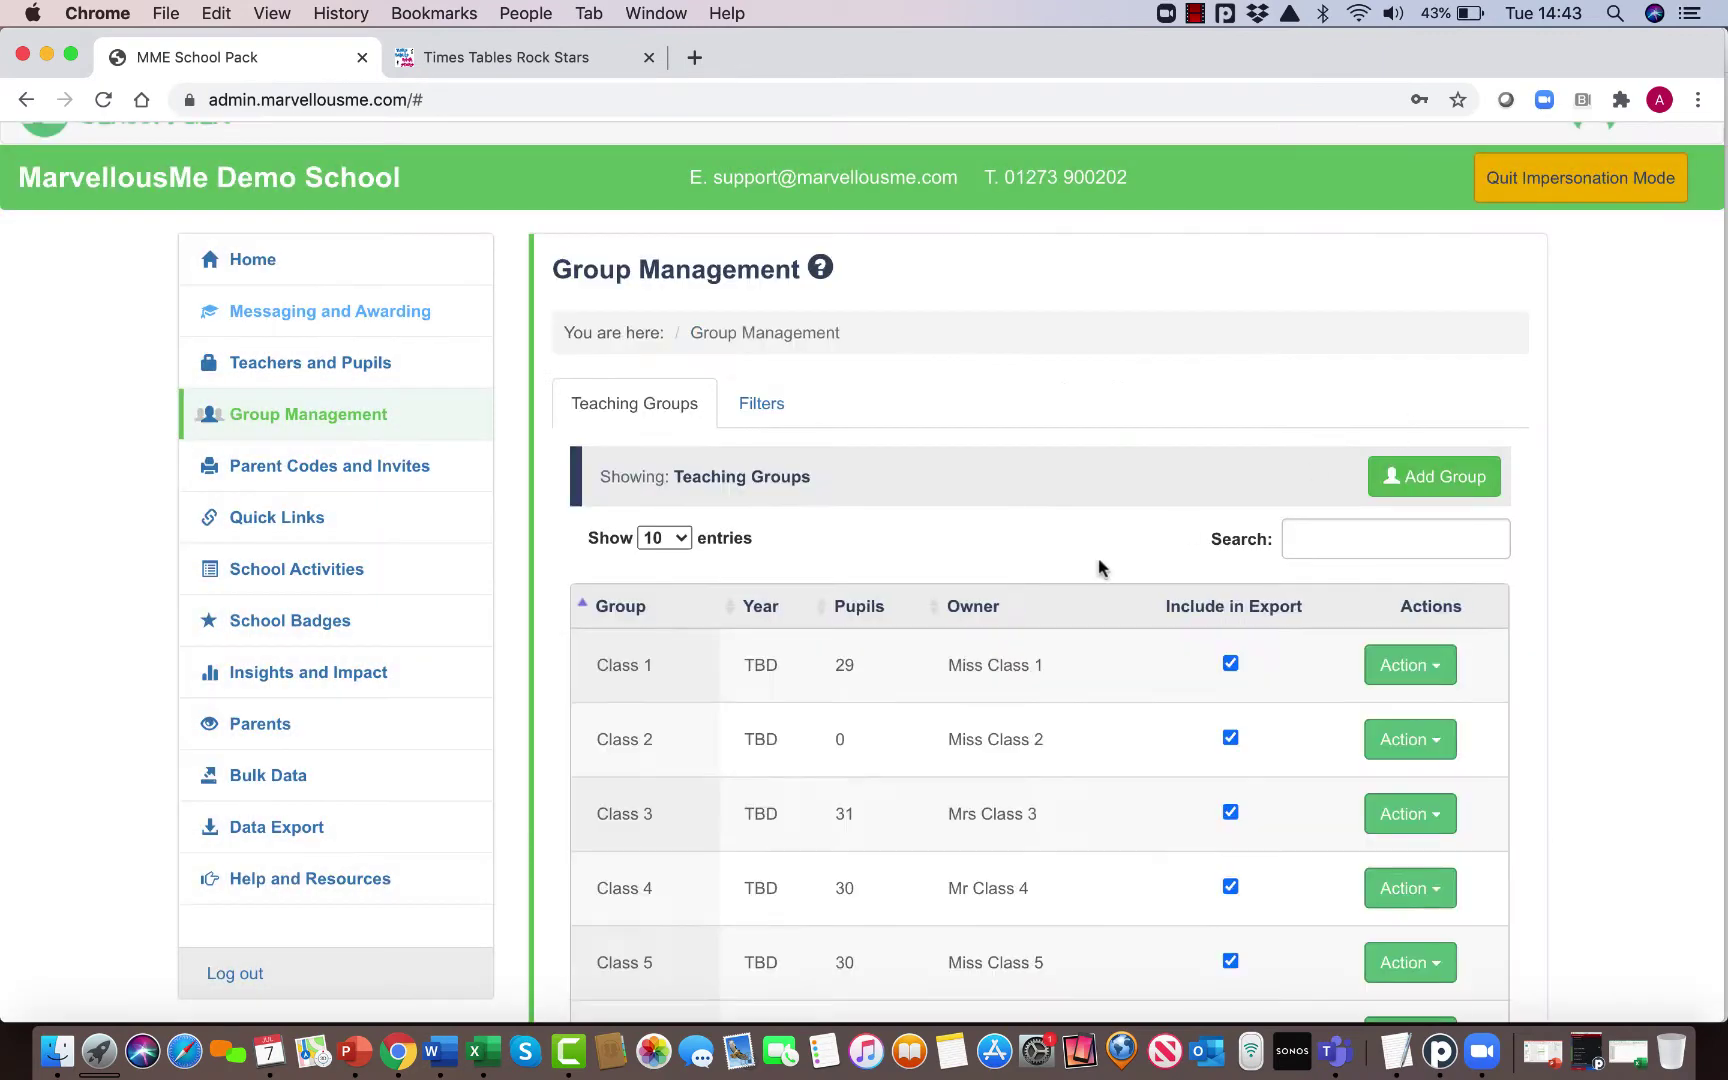
Step: Transition Class 1's pupils into Class 2 and save Class 2
click(1410, 665)
click(1195, 745)
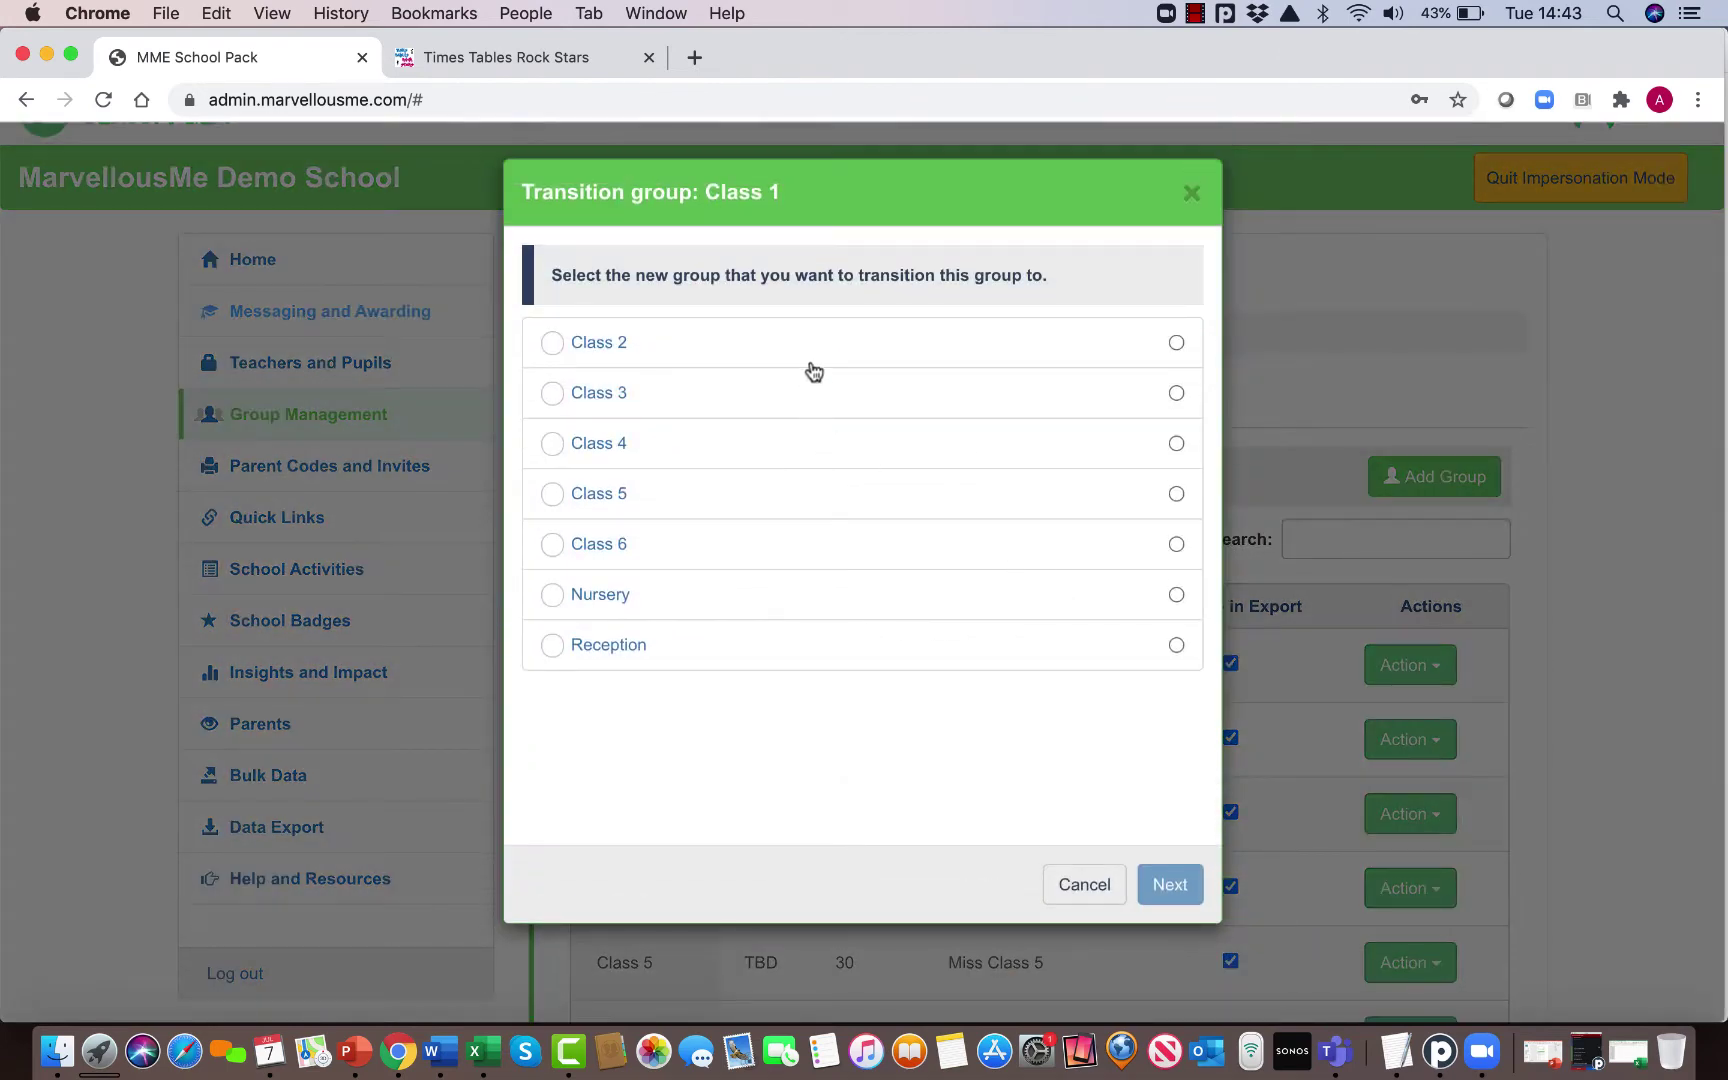
click(806, 350)
click(1172, 880)
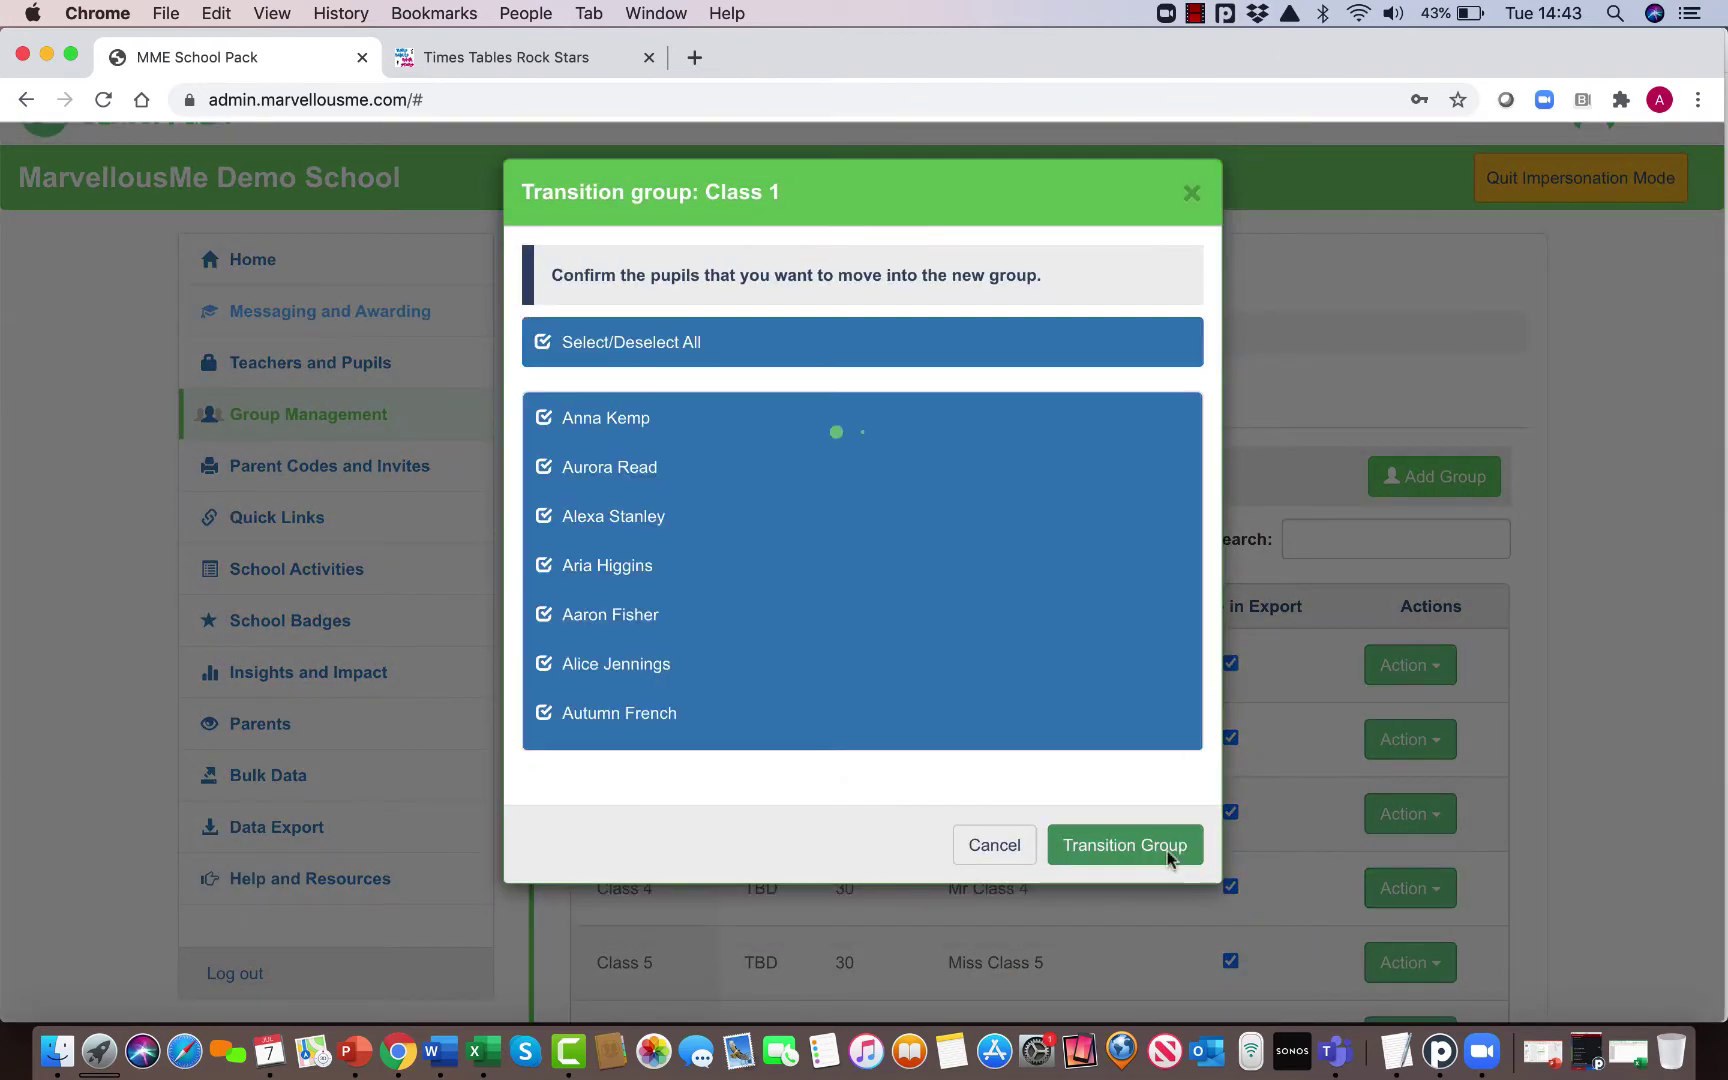
click(1166, 848)
scroll(1166, 850, down, 1)
scroll(1166, 850, down, 3)
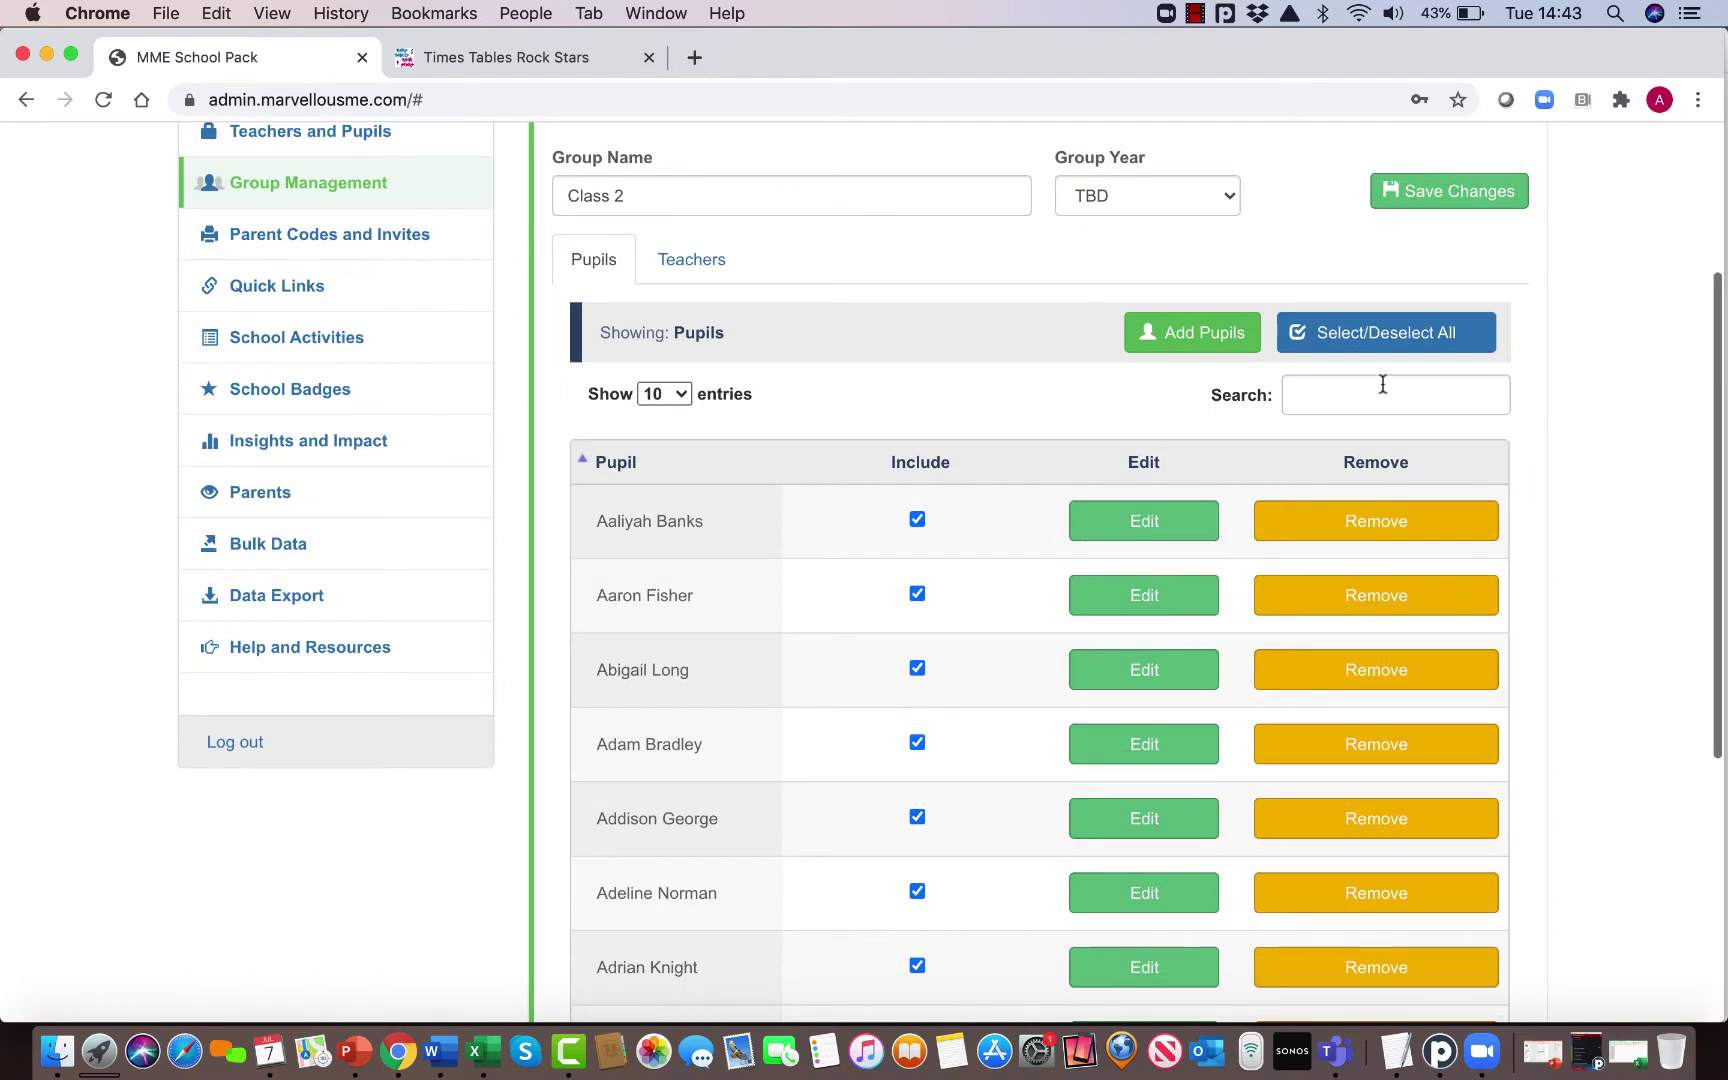
click(1425, 200)
scroll(1181, 414, down, 3)
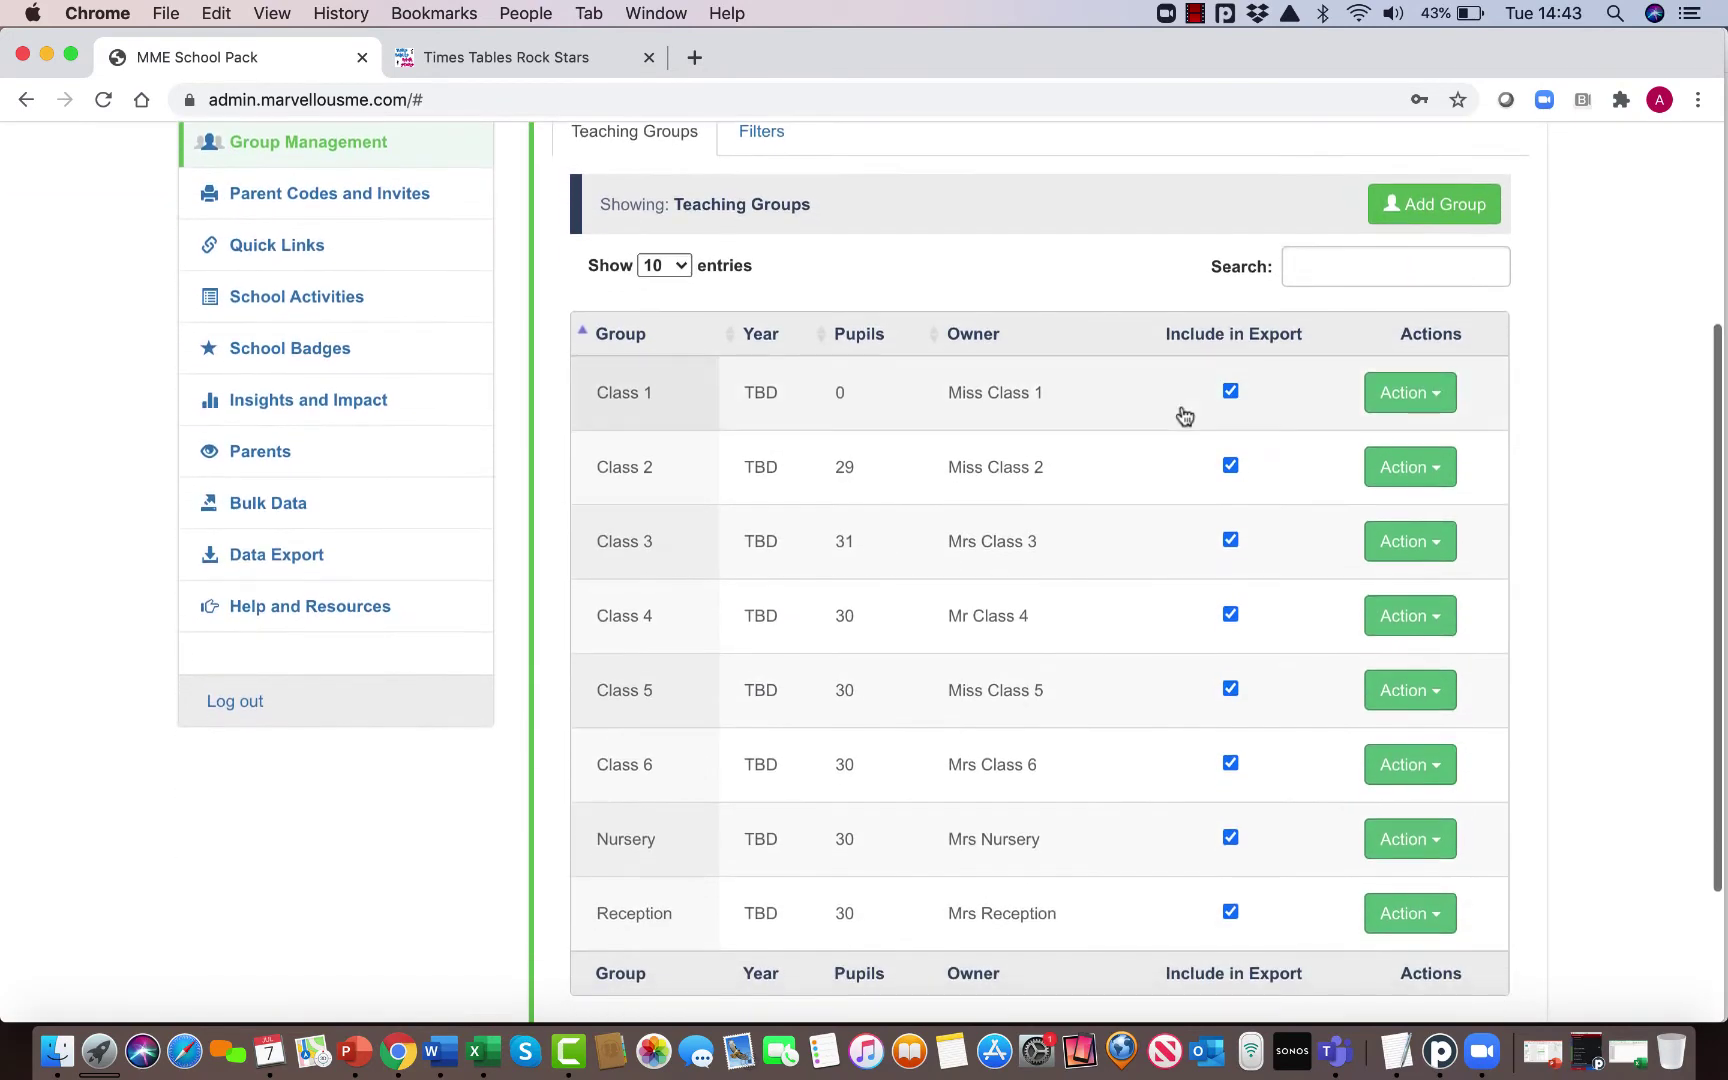
Step: Transition the Reception pupils into Class 1 and save Class 1
click(1421, 916)
click(1178, 992)
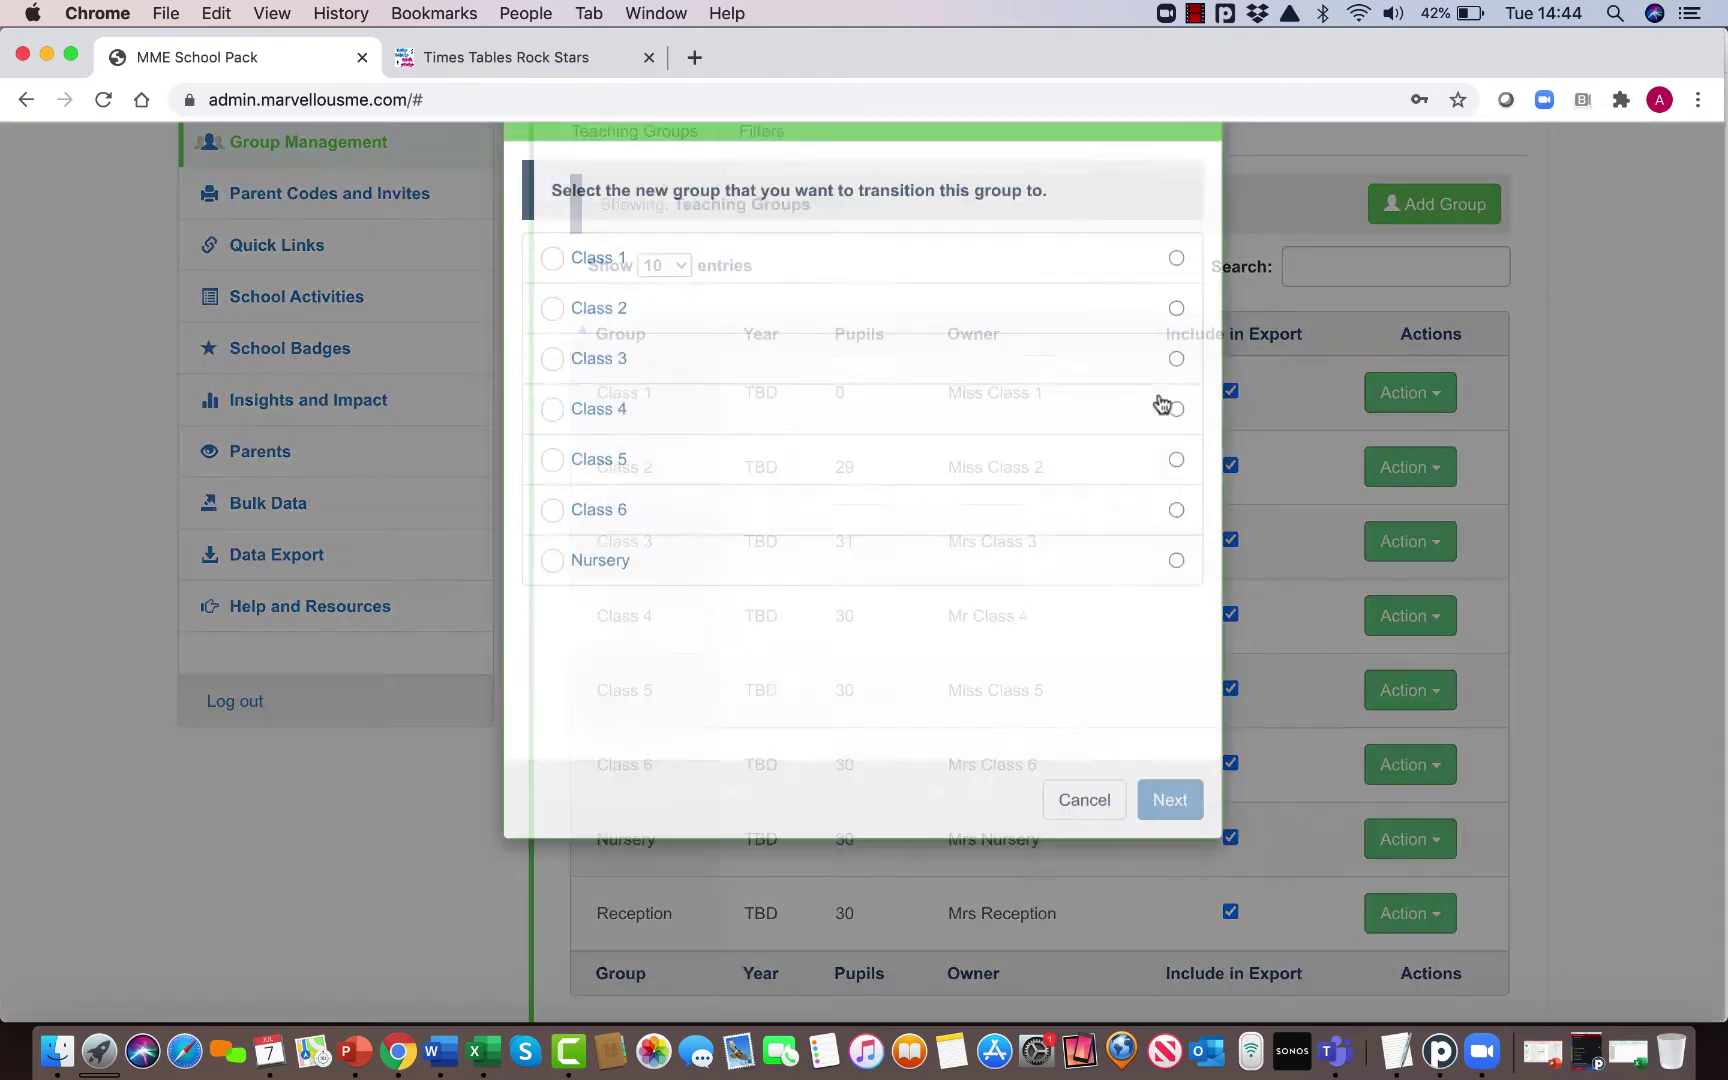
click(760, 346)
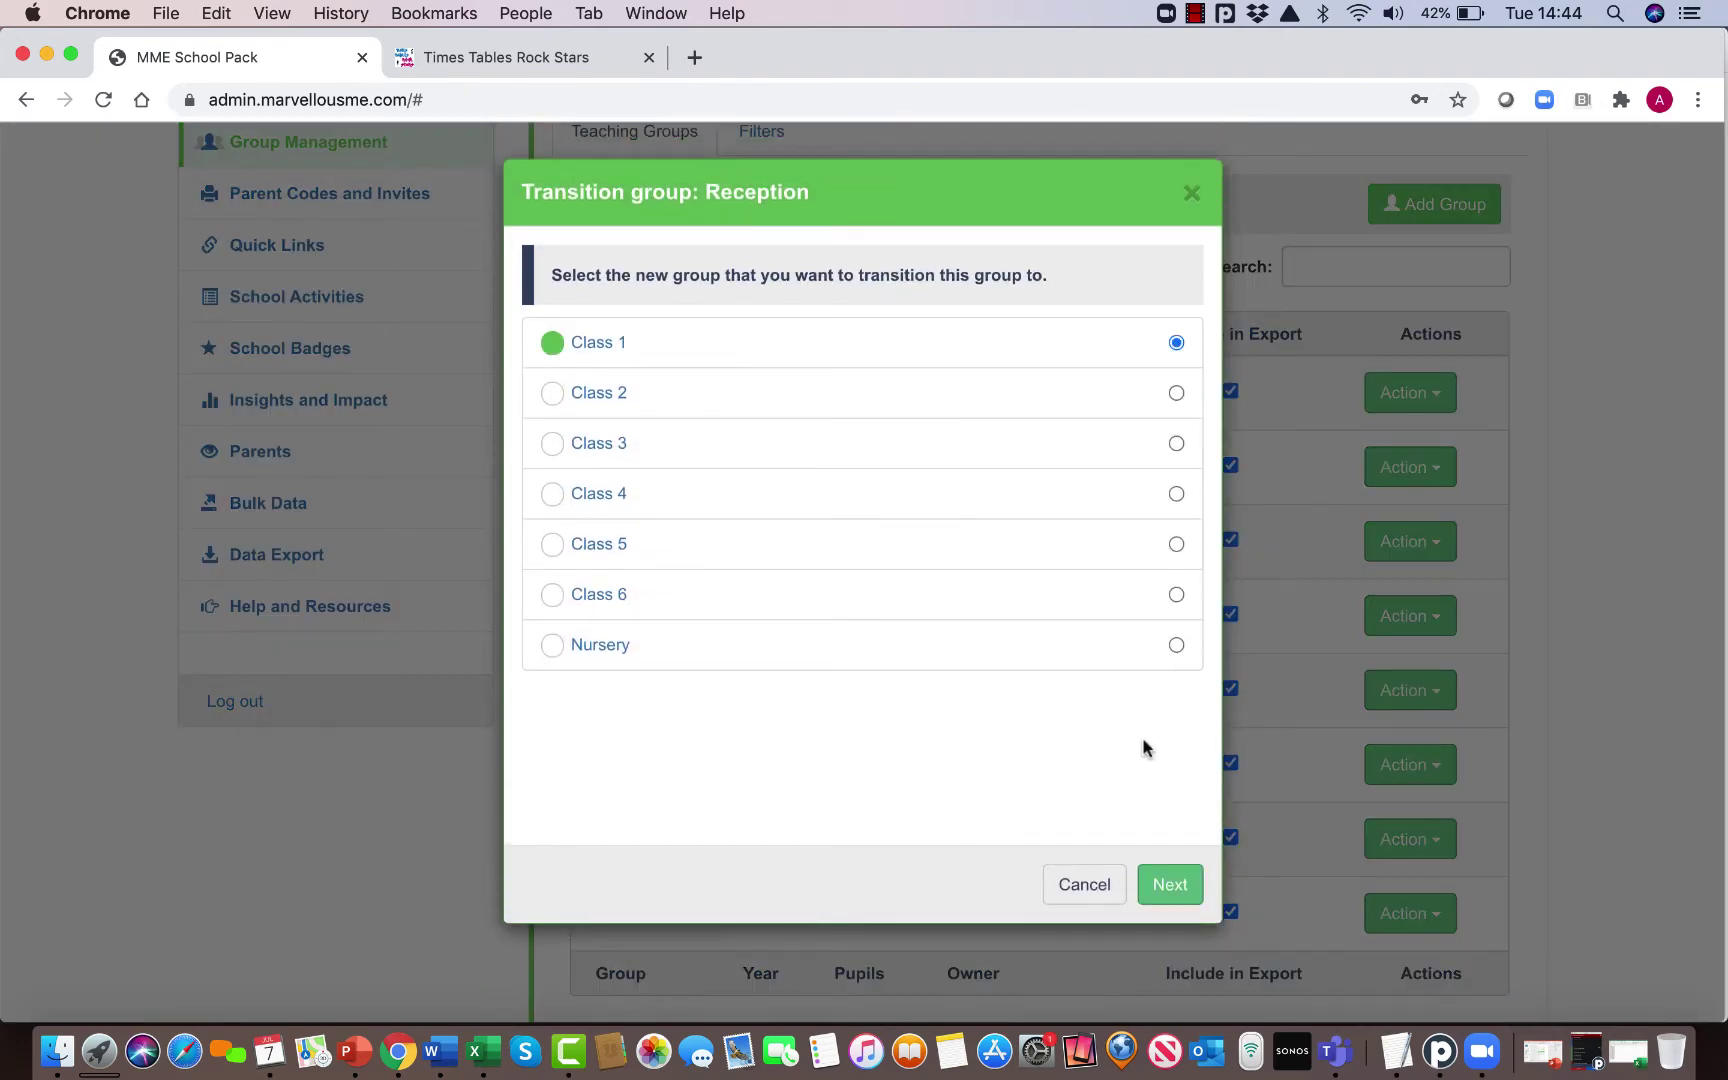
click(1176, 882)
click(1178, 845)
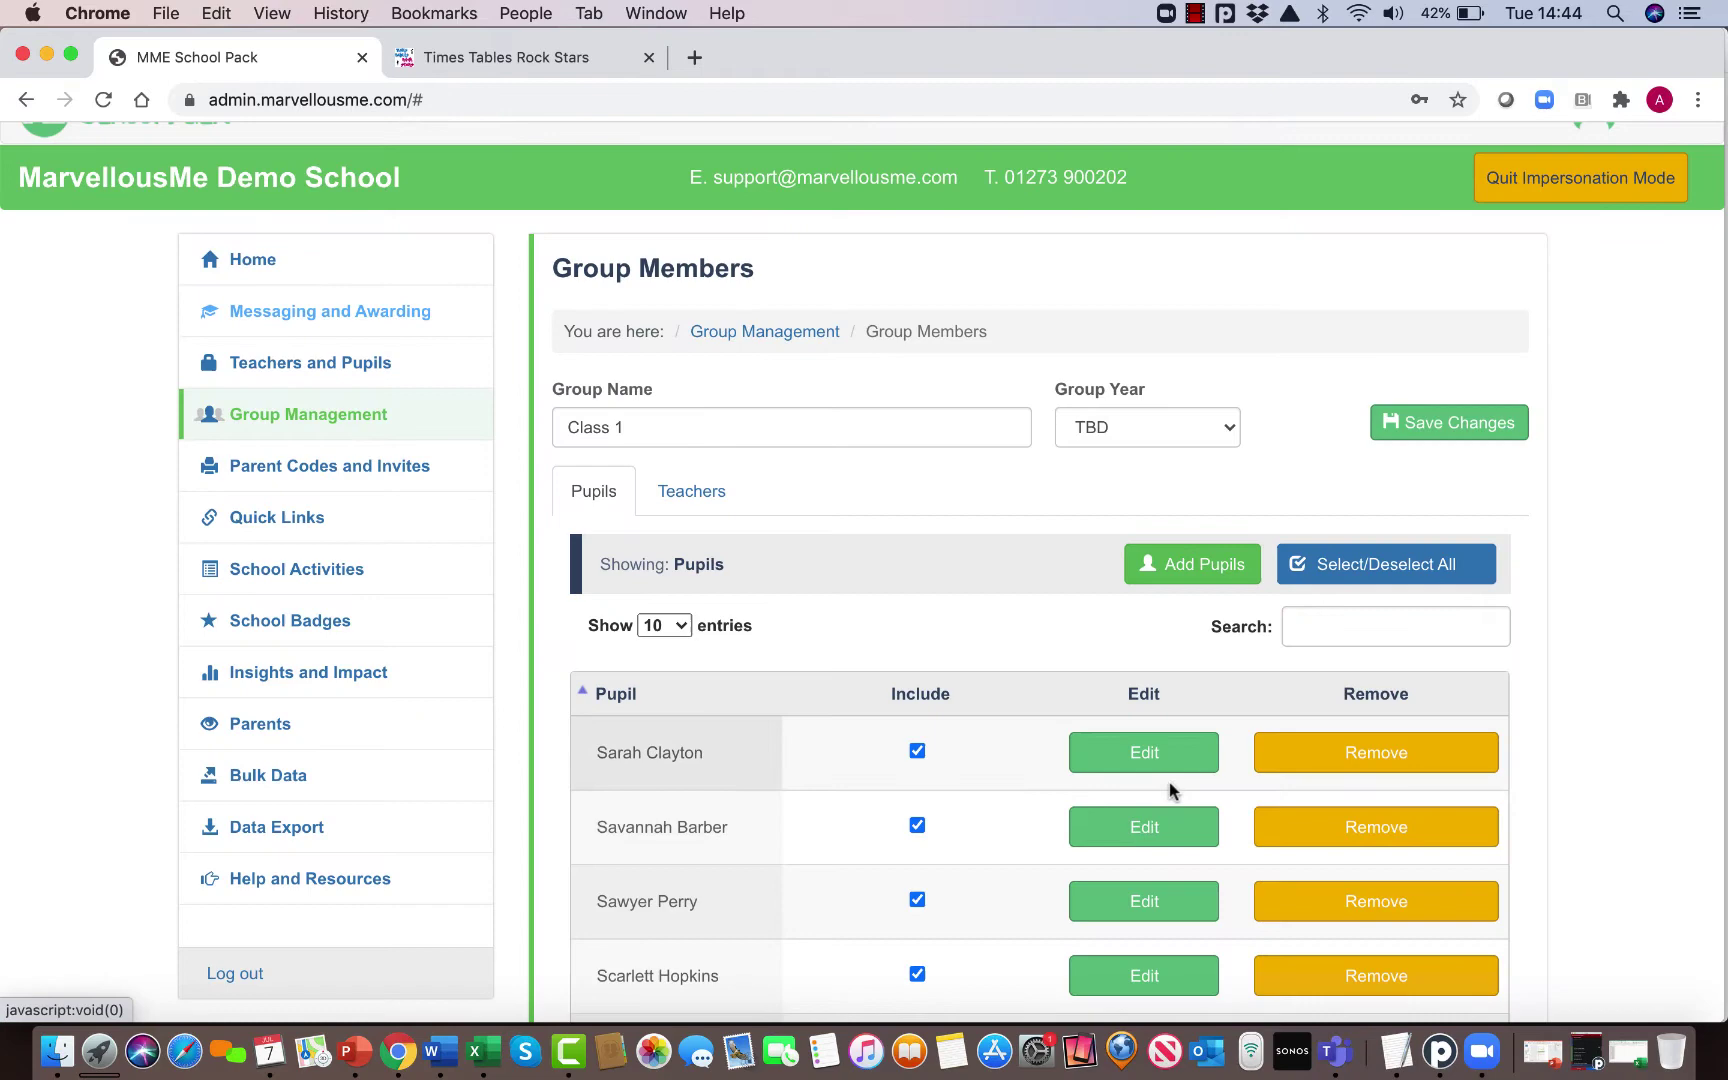
scroll(1169, 782, down, 4)
click(1476, 207)
Step: Transition the Nursery pupils into Reception and save Reception
scroll(1372, 516, down, 1)
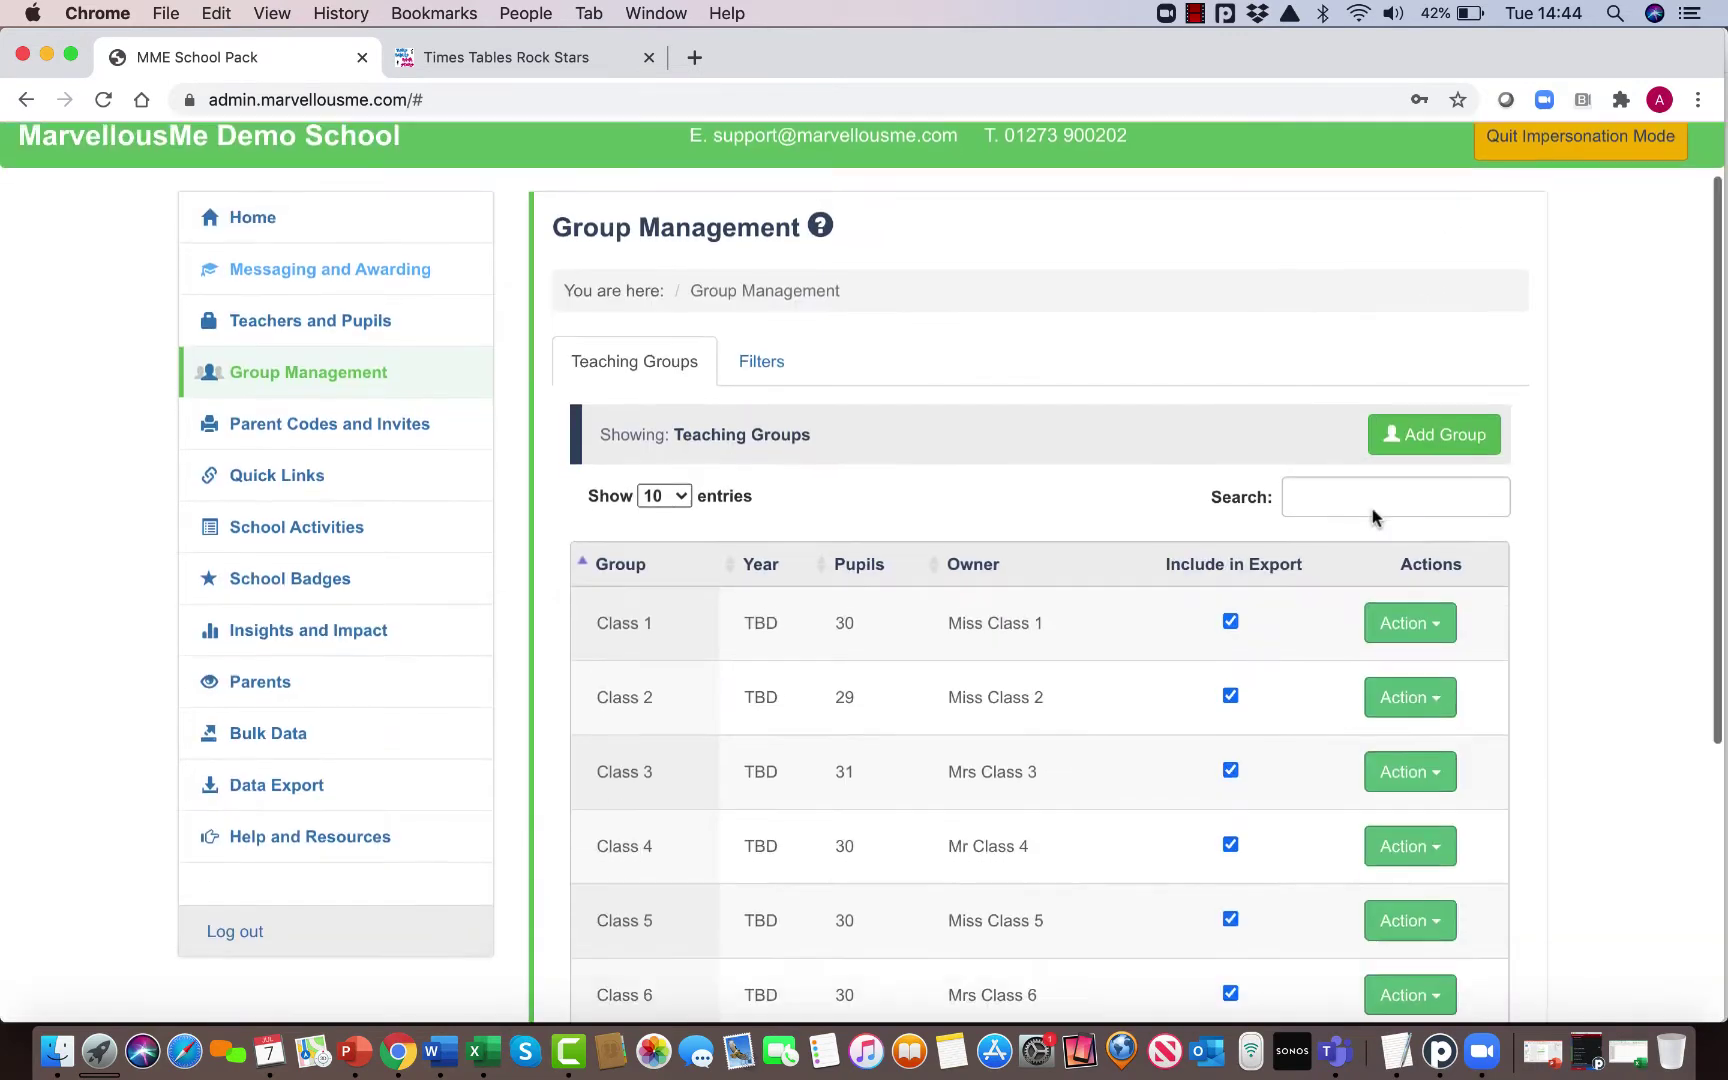
scroll(1372, 516, down, 4)
click(1415, 708)
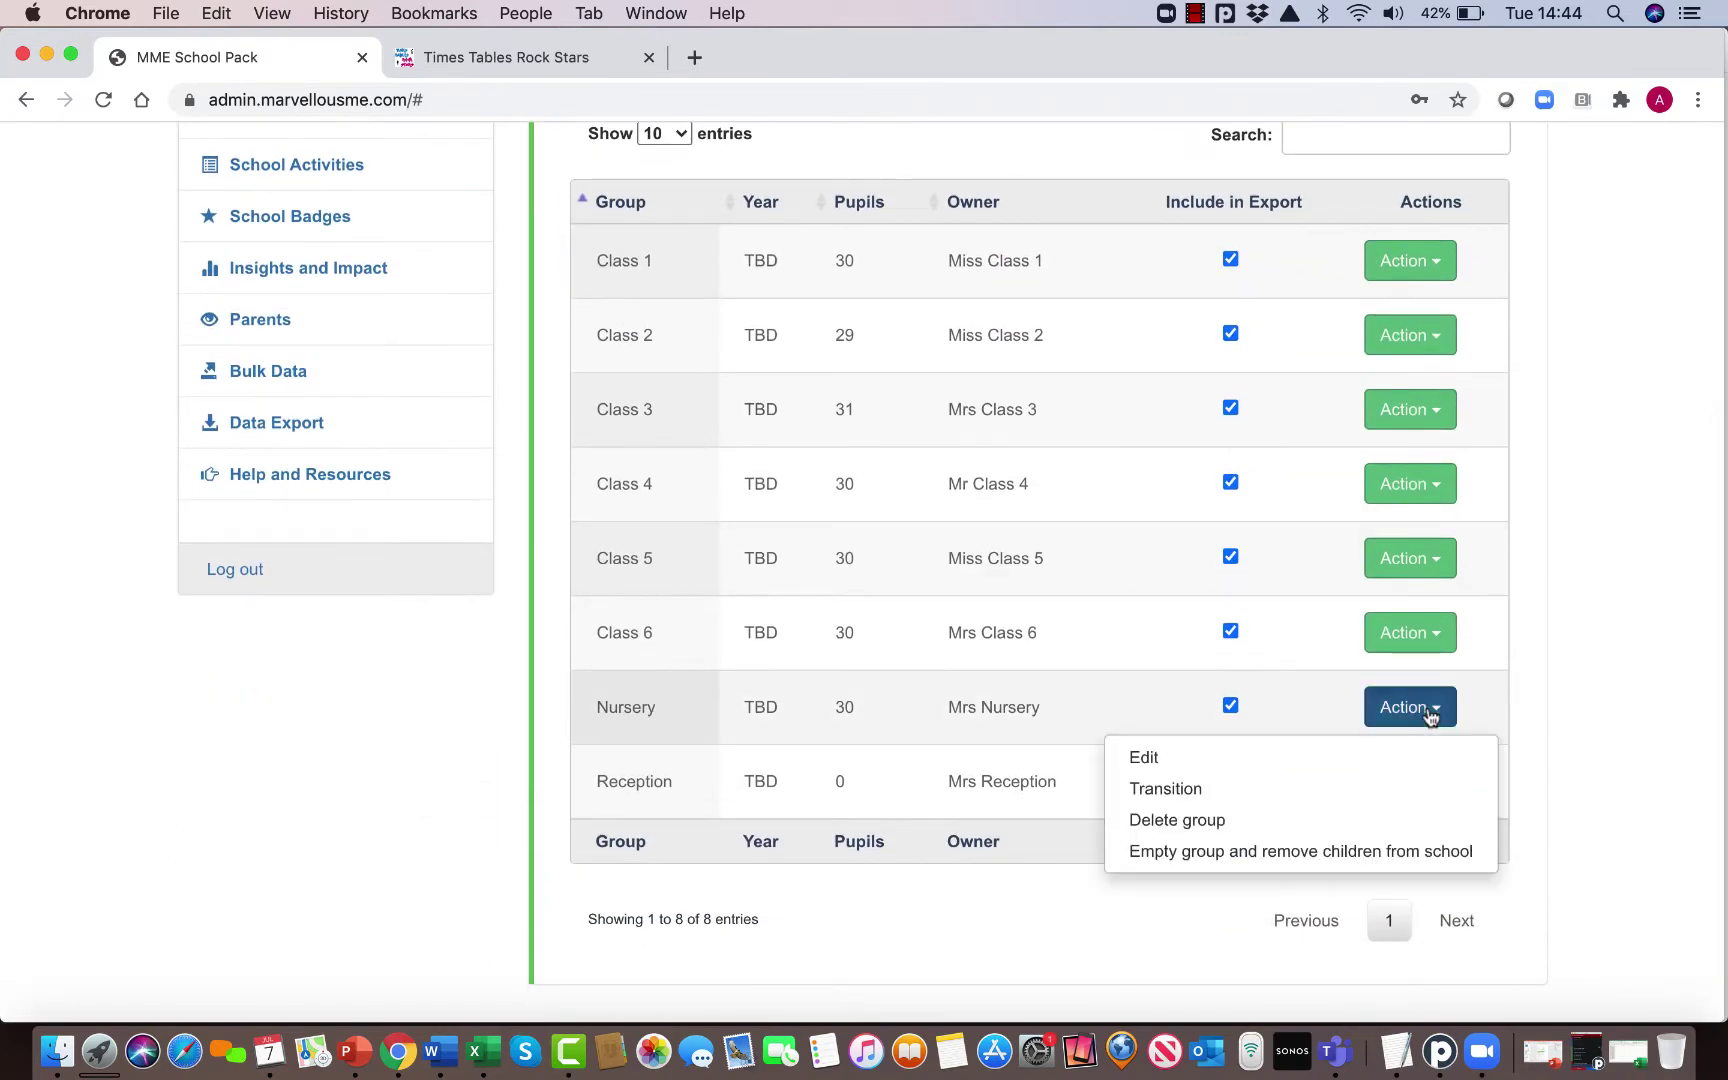
click(1222, 787)
click(850, 644)
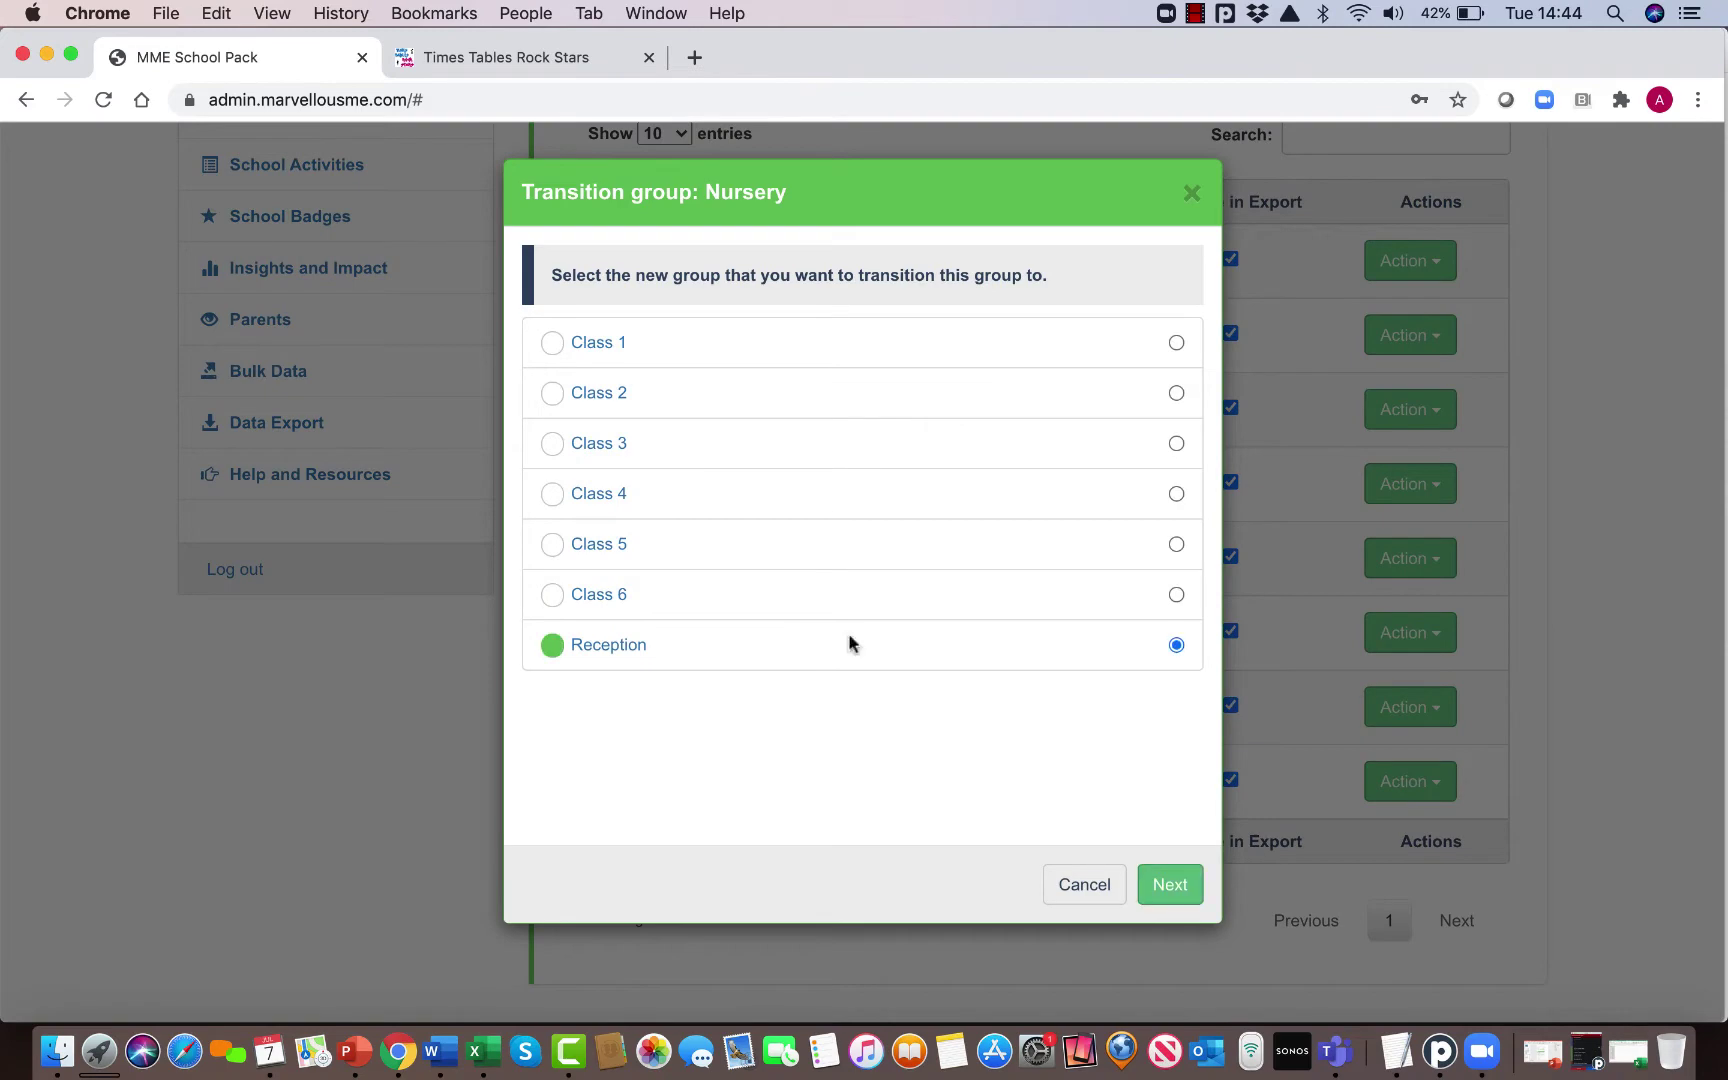
click(1169, 880)
click(1148, 846)
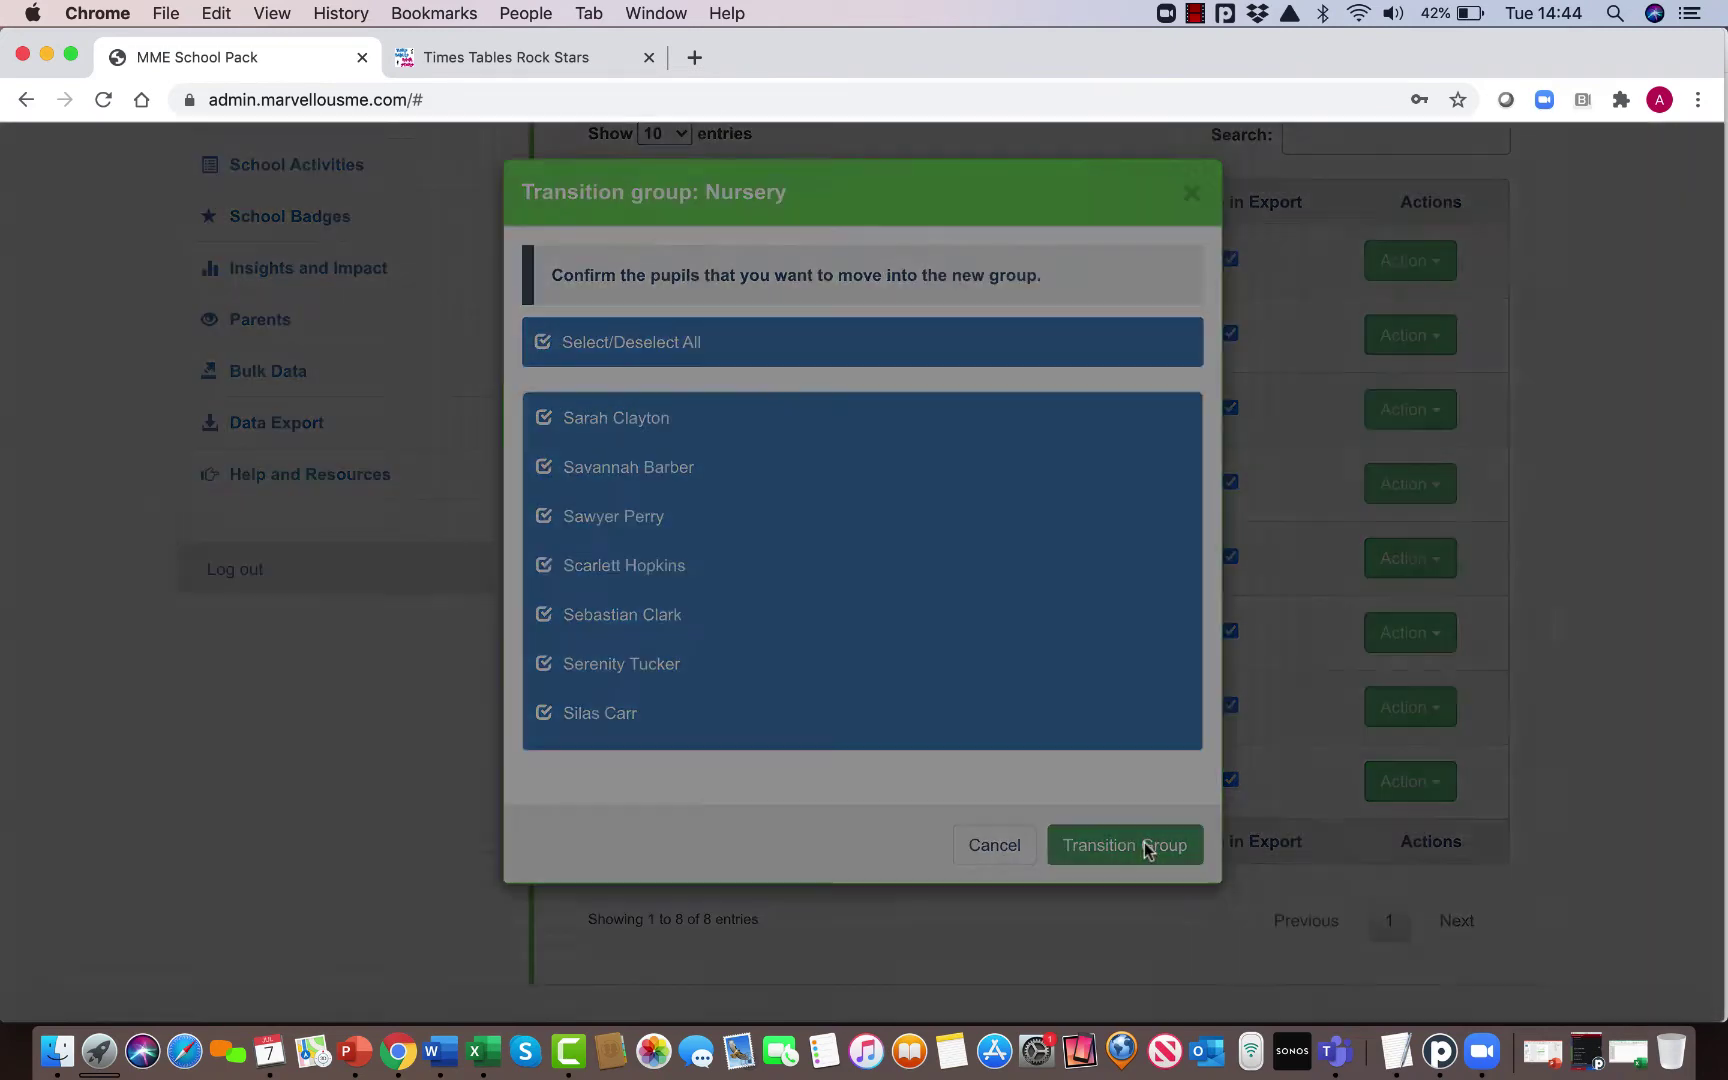
scroll(1142, 856, down, 1)
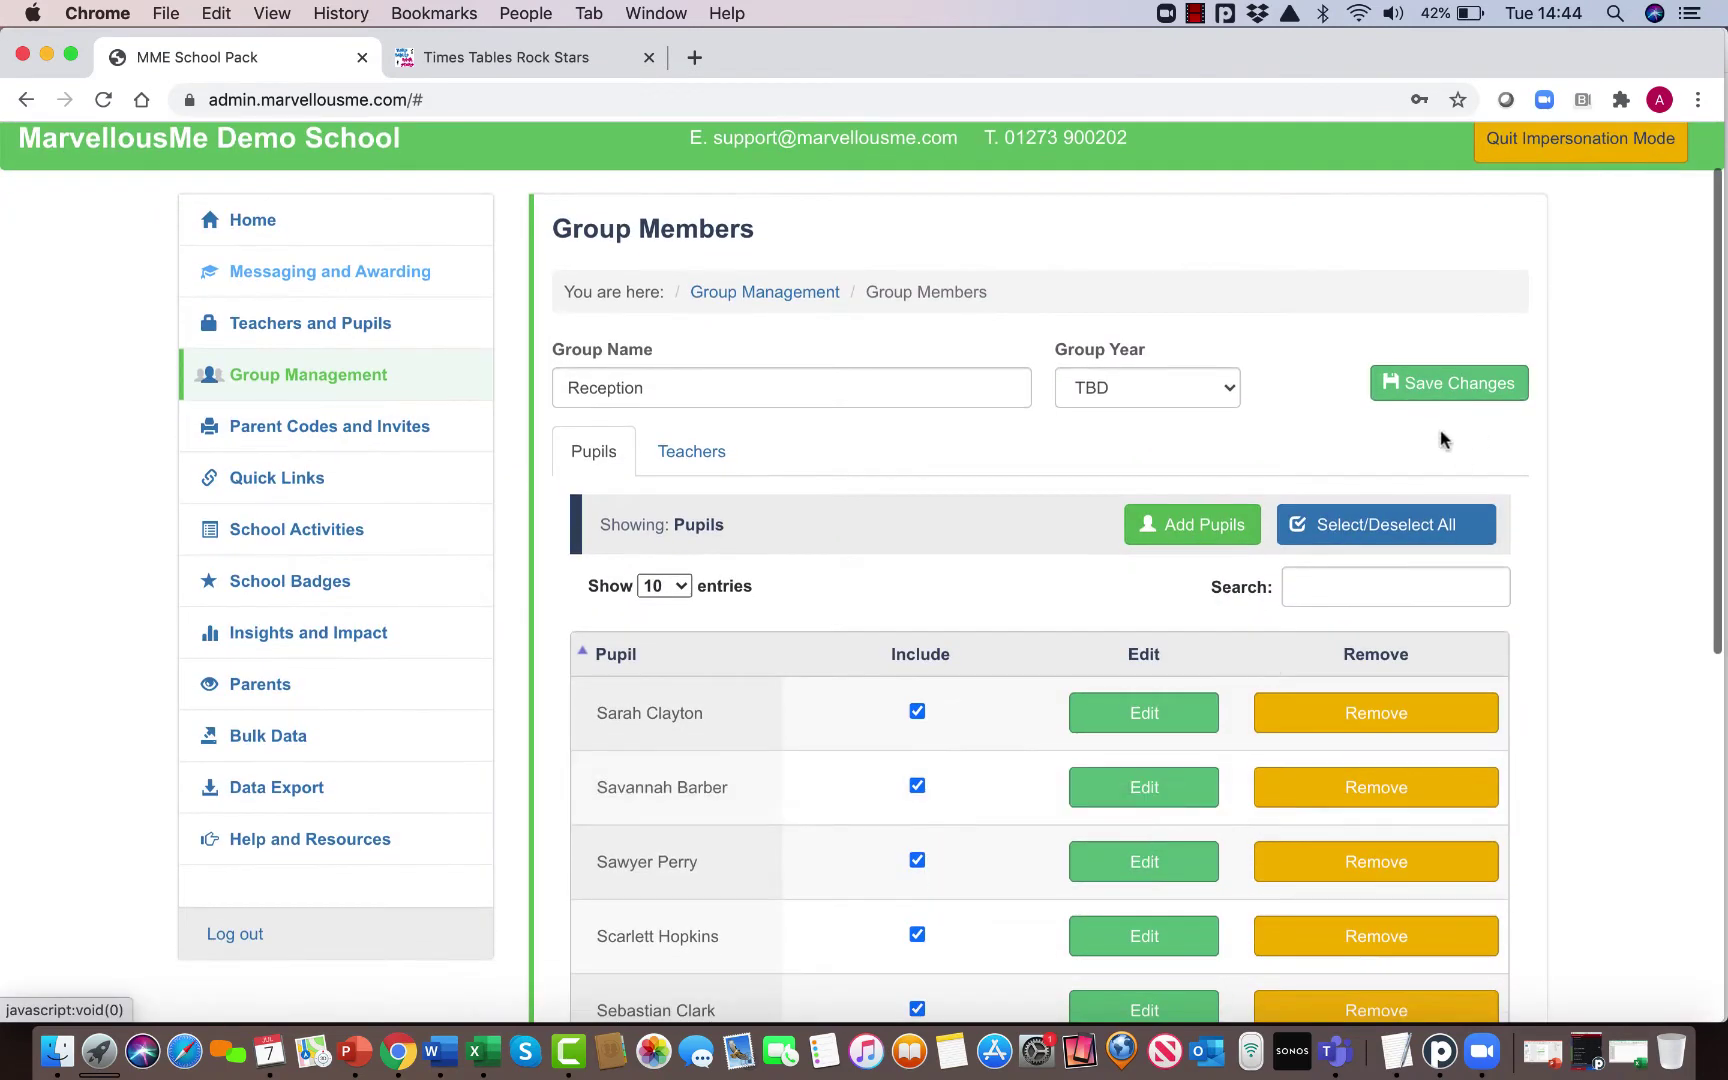
click(1446, 388)
scroll(1037, 551, down, 5)
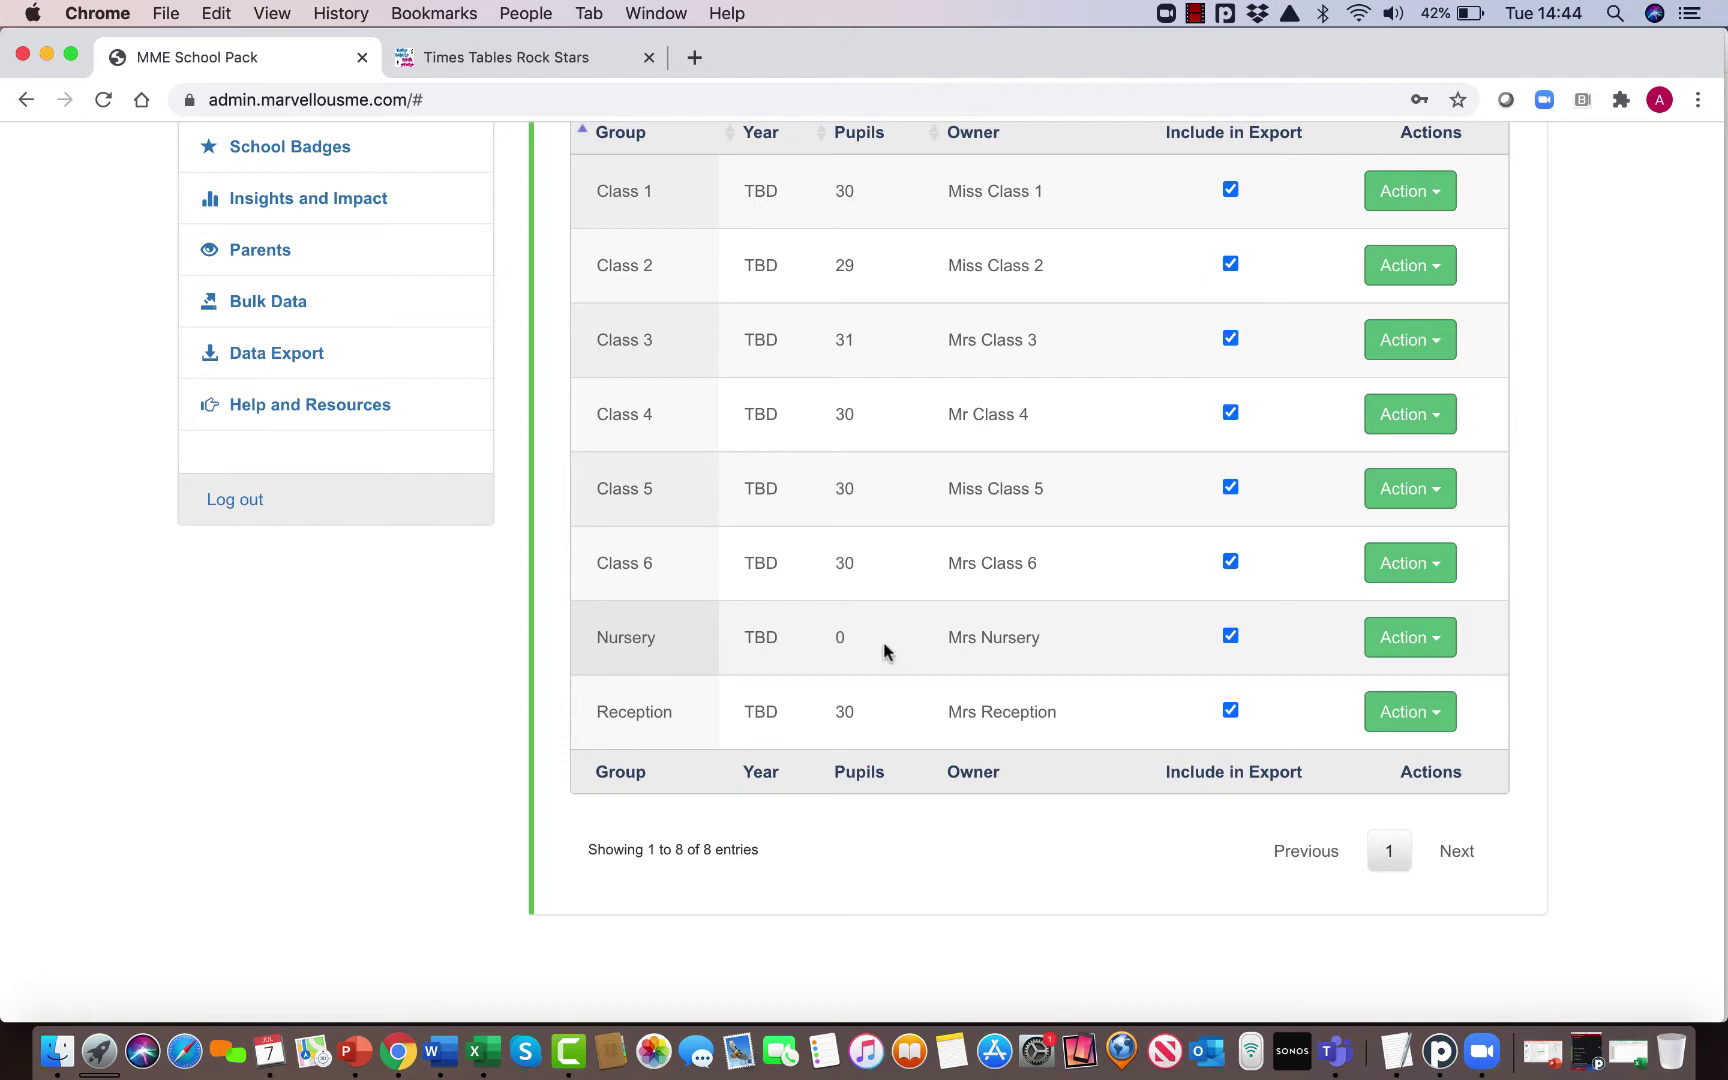
Step: Edit the empty Nursery group's members and choose 'Add pupils by pasting and matching'
click(1445, 637)
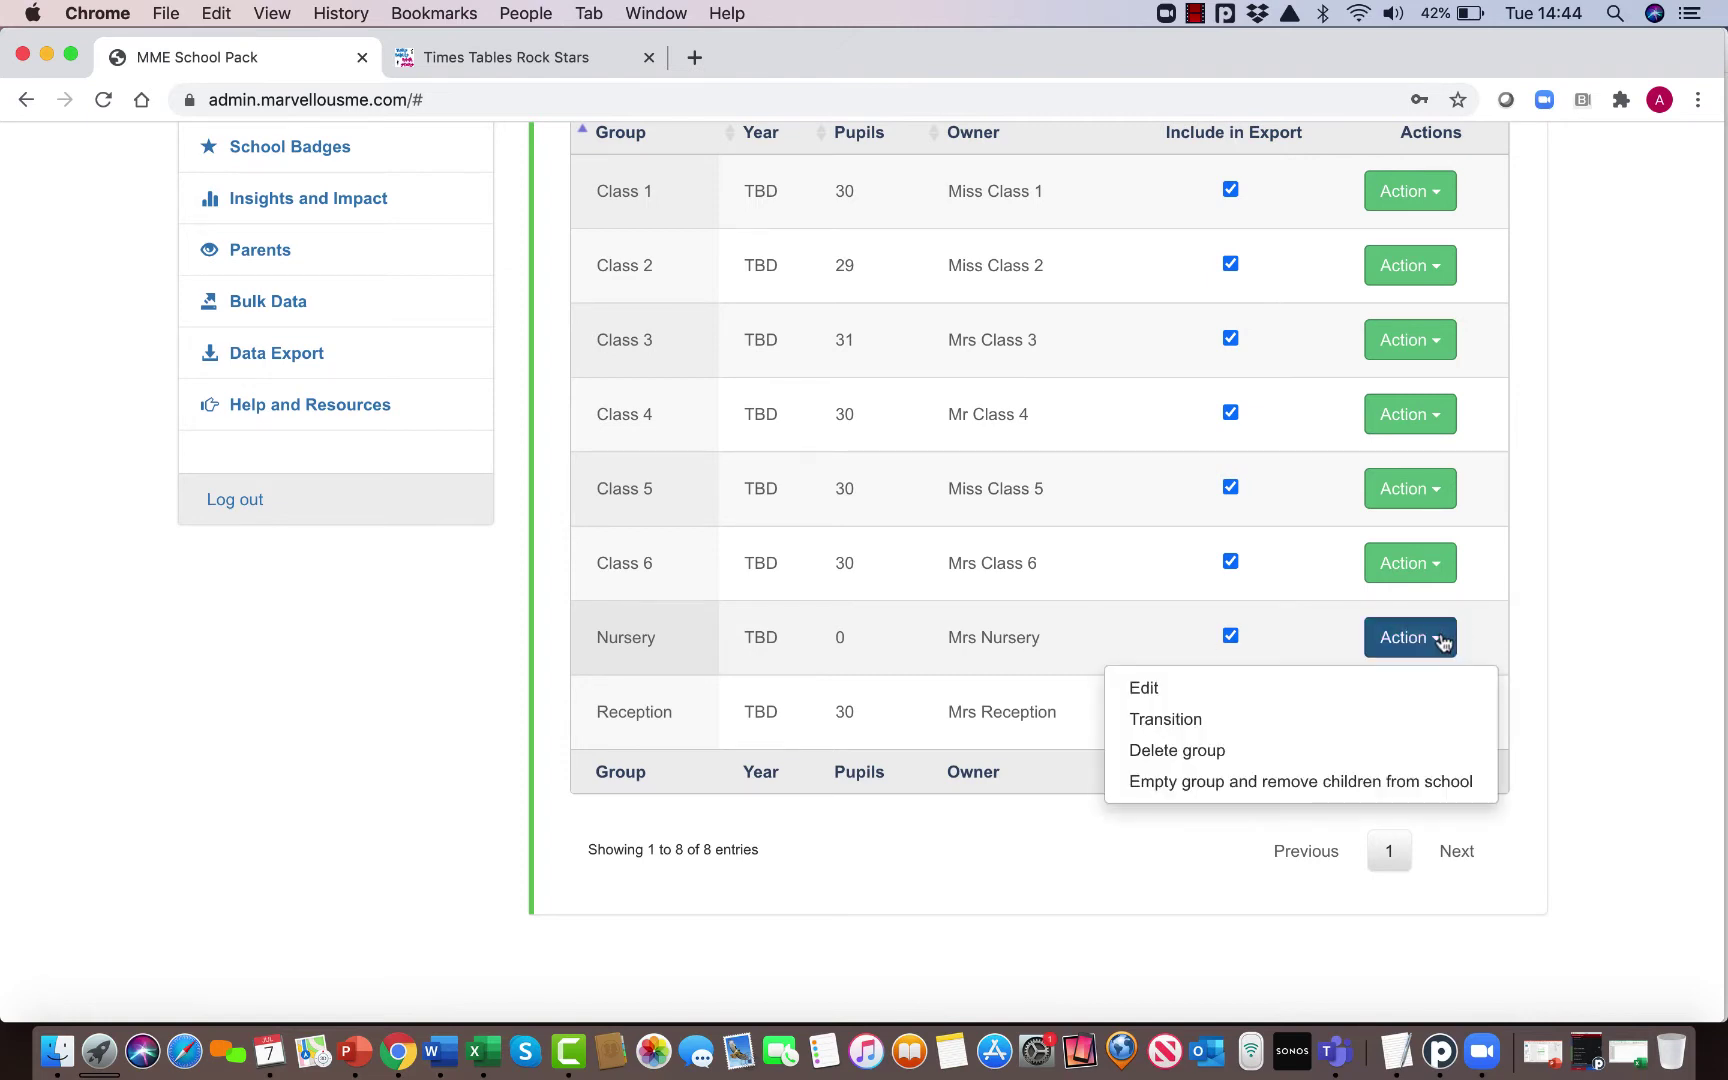
click(1145, 686)
click(1193, 565)
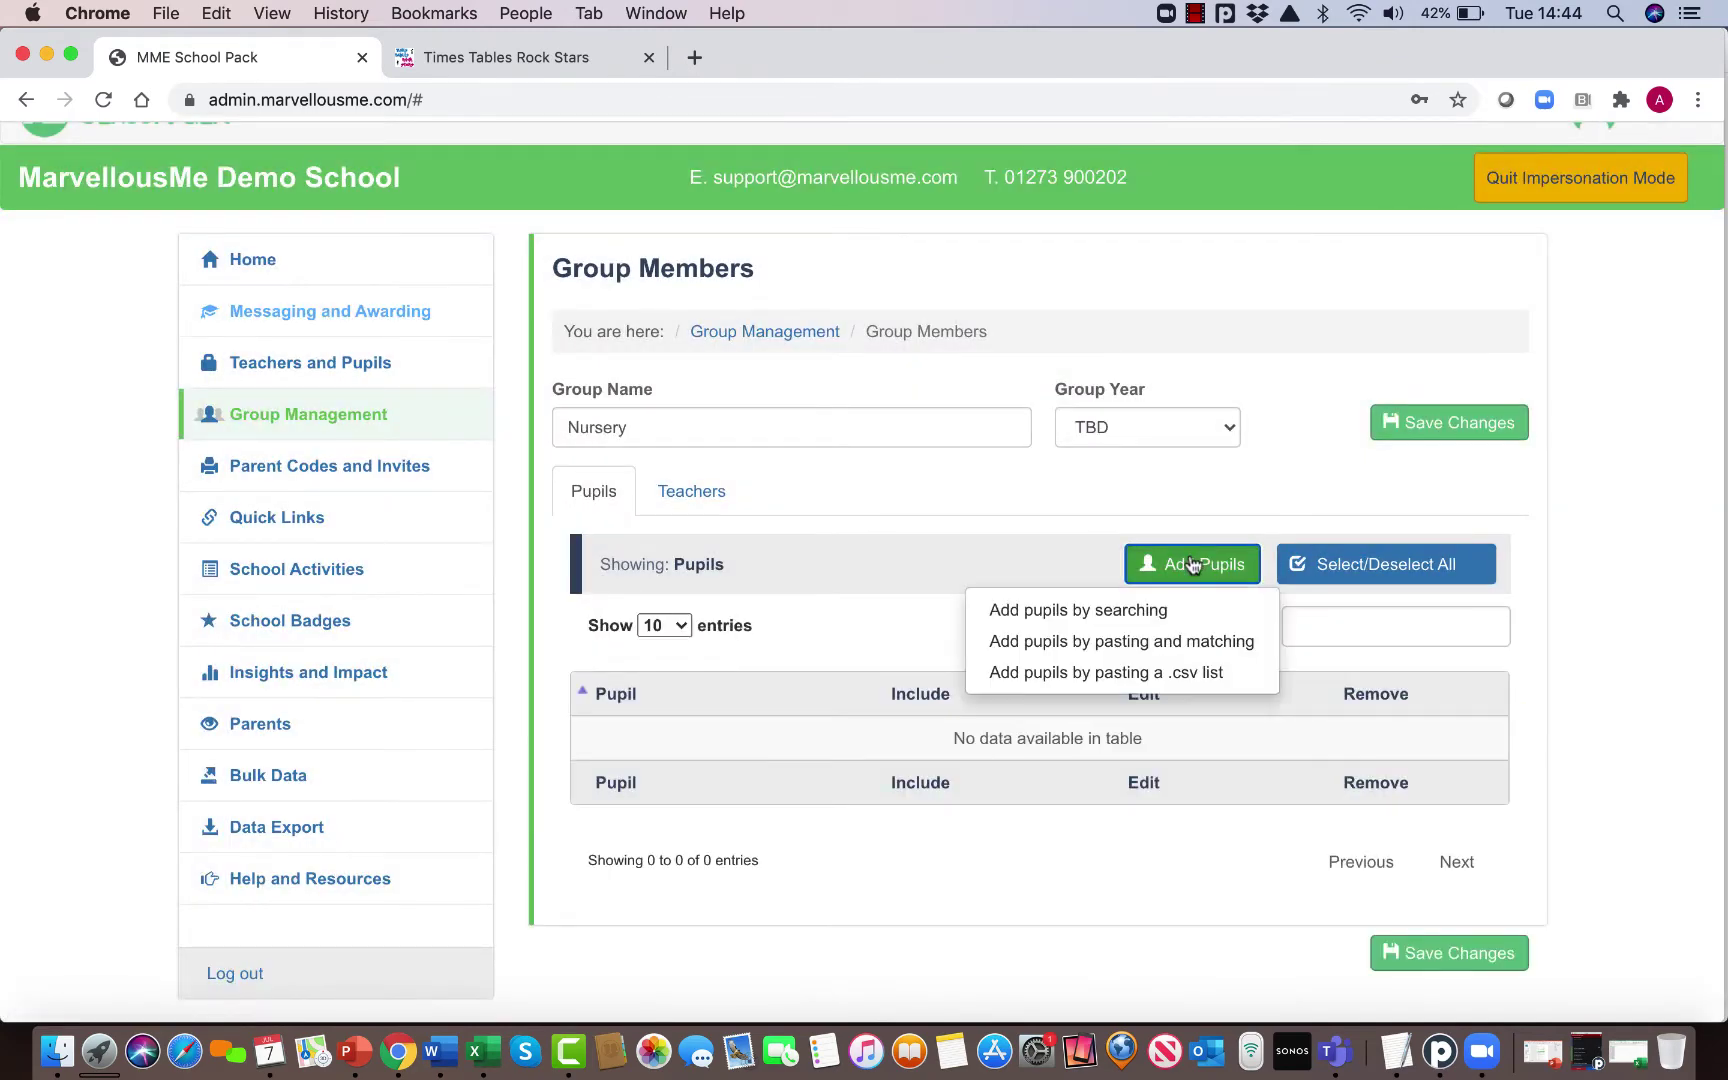
click(1067, 678)
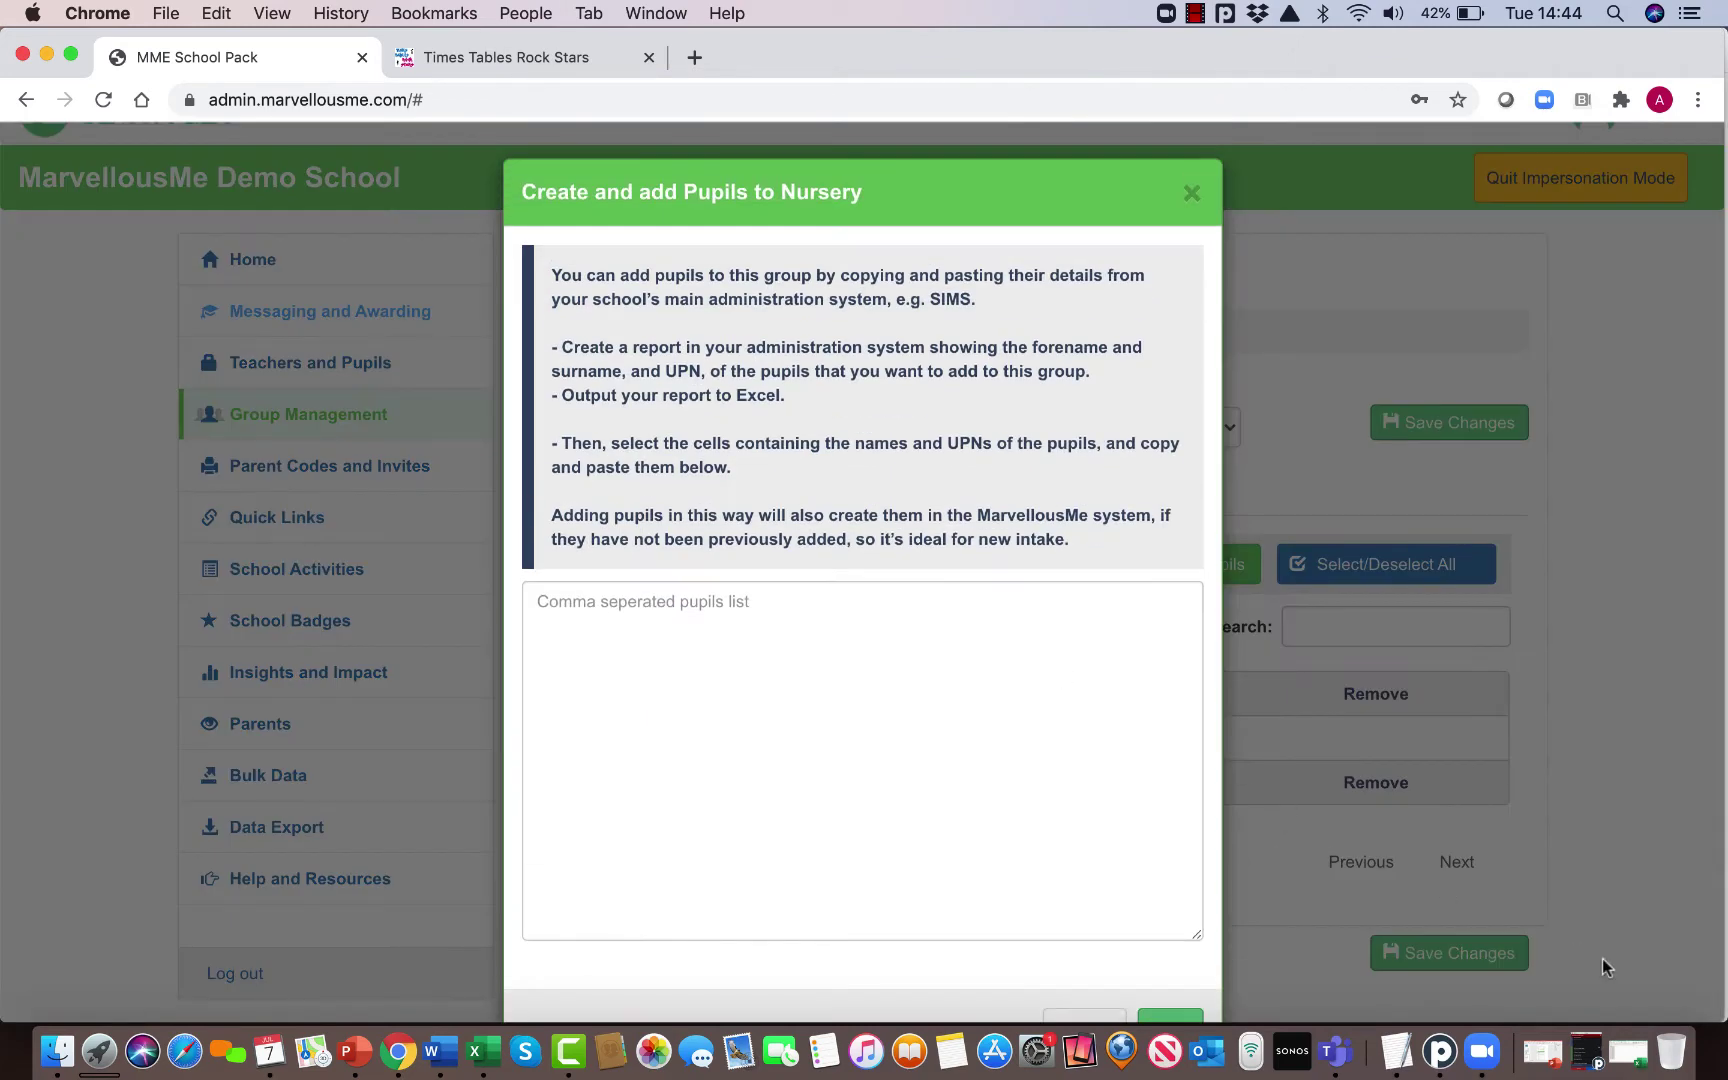
Step: In the MIS new intake report, autofit column A and copy the names and UPNs in A2:B31
click(1628, 1052)
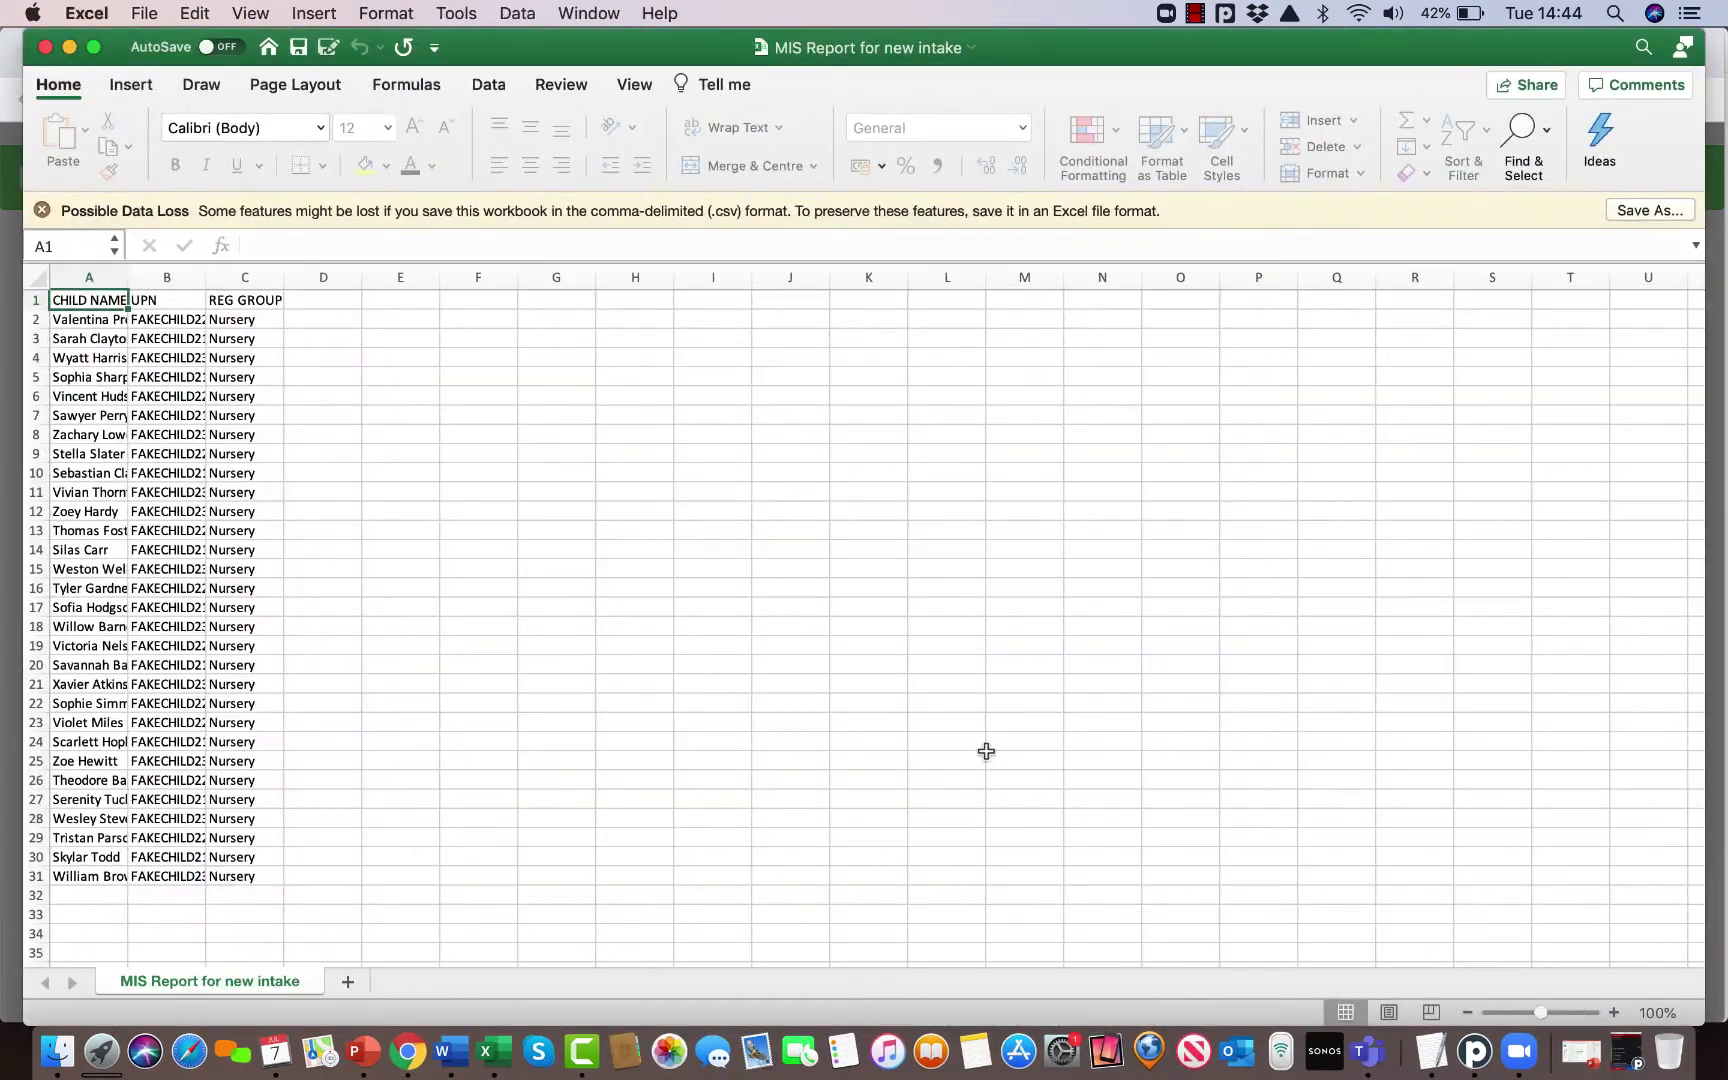
drag(127, 276, 127, 276)
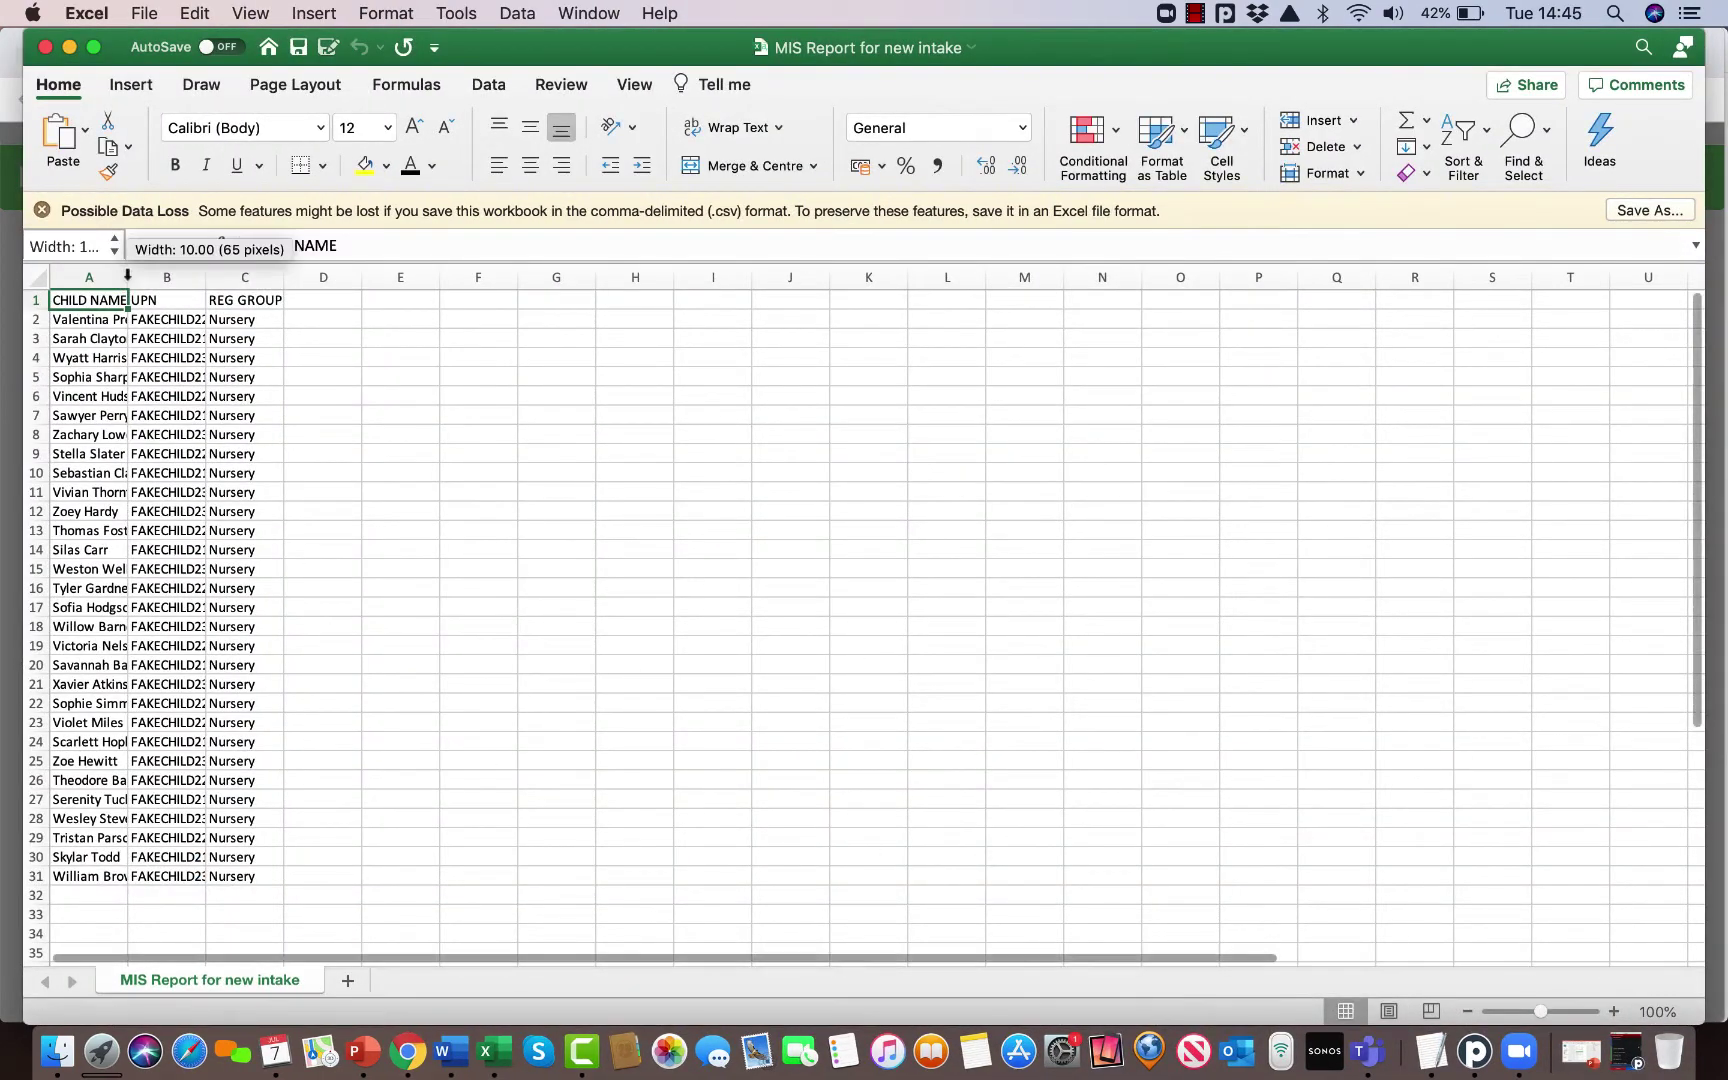
double_click(127, 276)
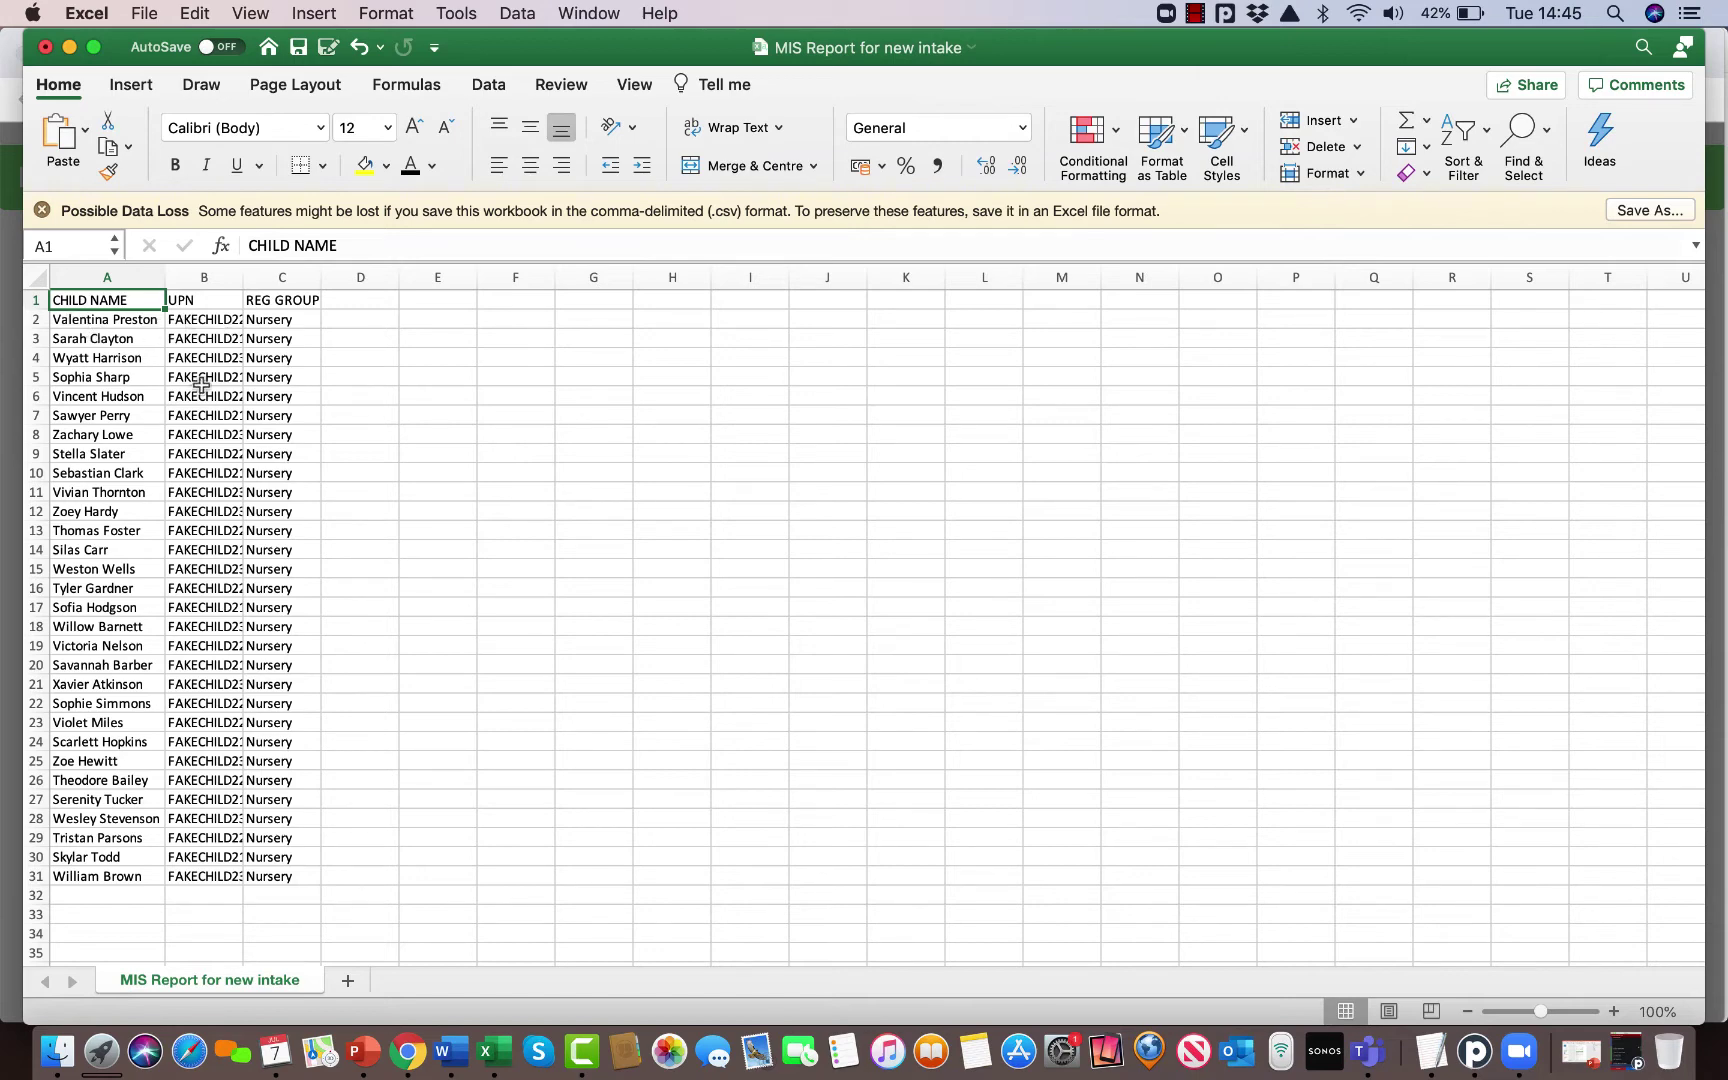
click(98, 318)
drag(98, 318, 175, 872)
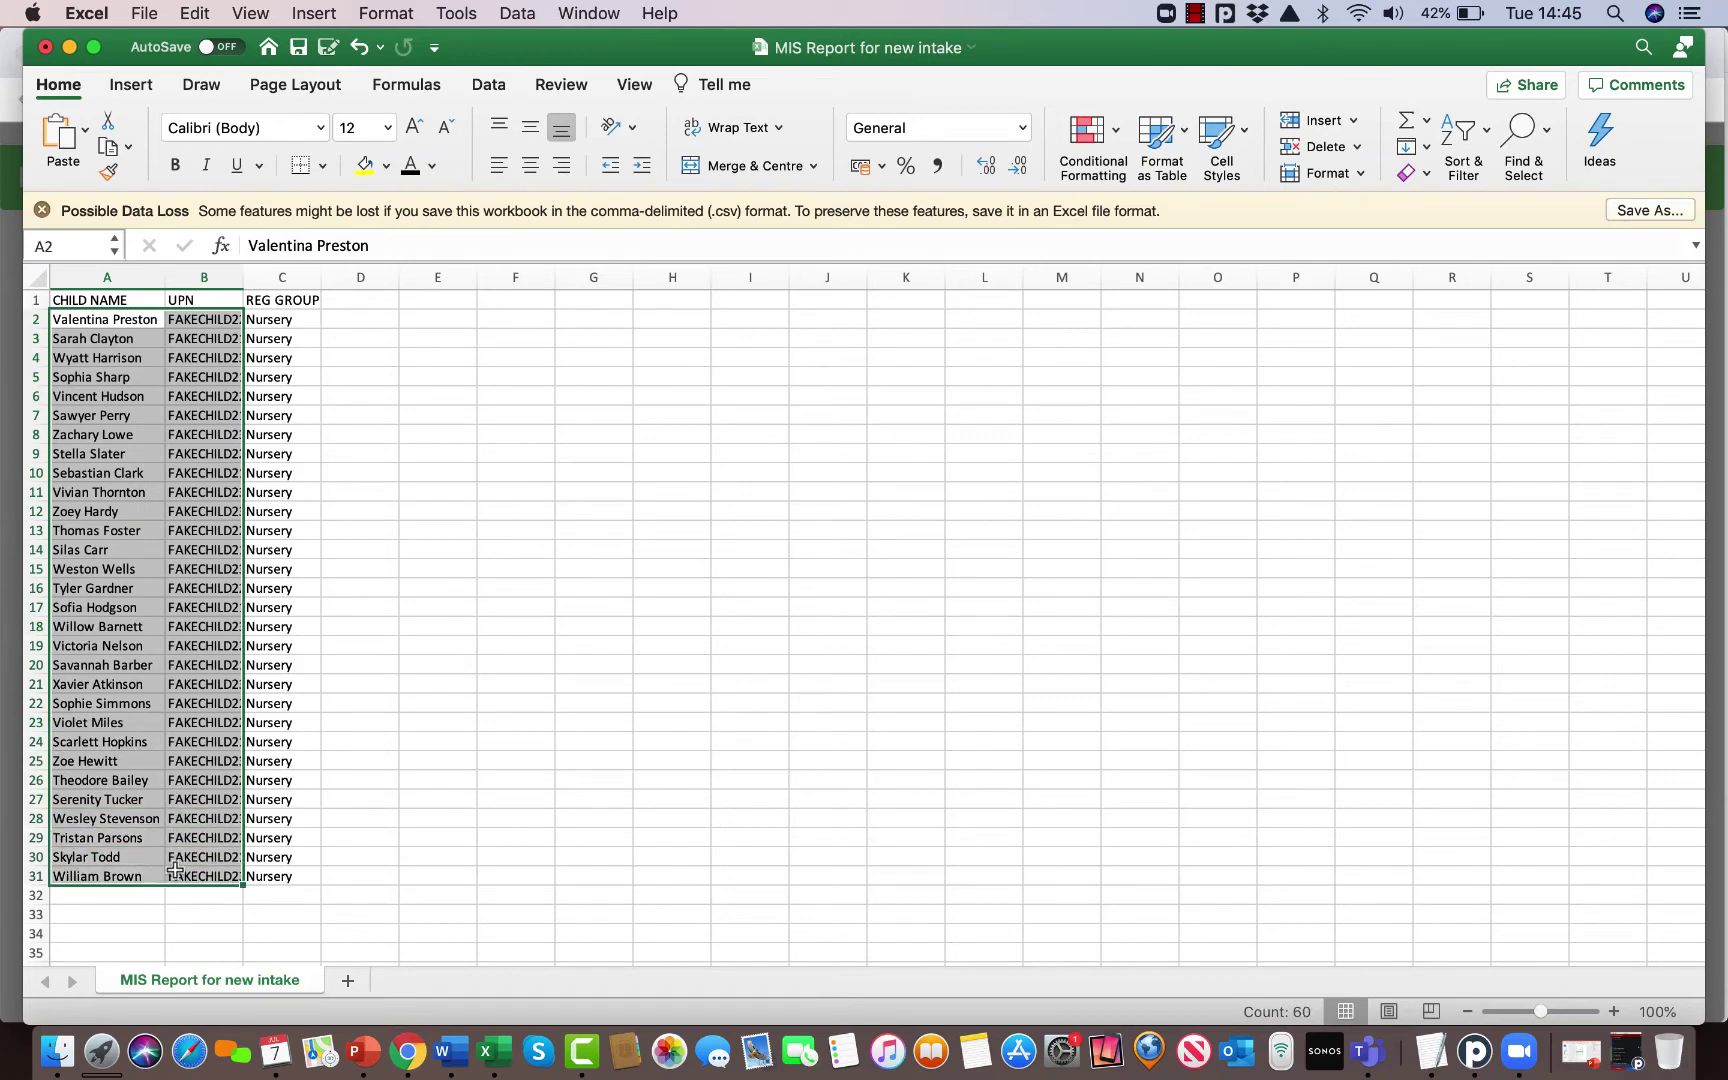
click(194, 13)
mouse_move(200, 222)
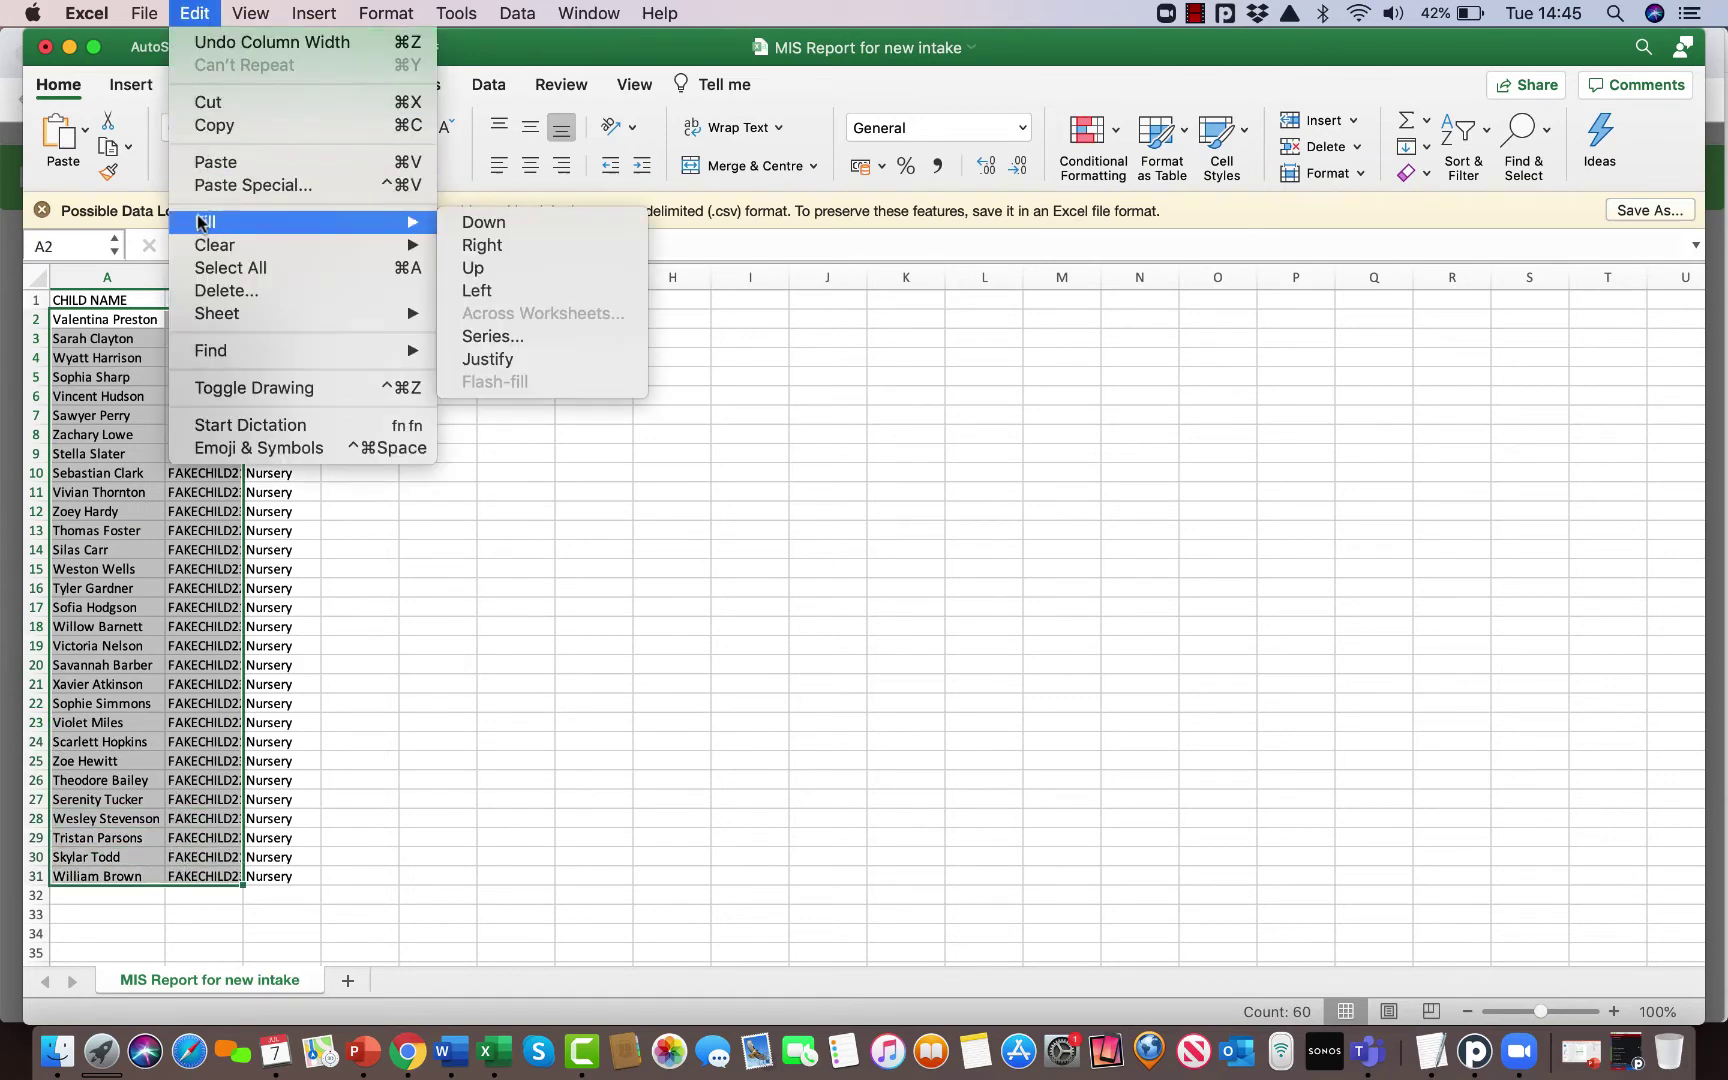
click(215, 125)
Step: Paste the copied new-intake pupils into Nursery's pupil list and create them in the group
click(408, 1050)
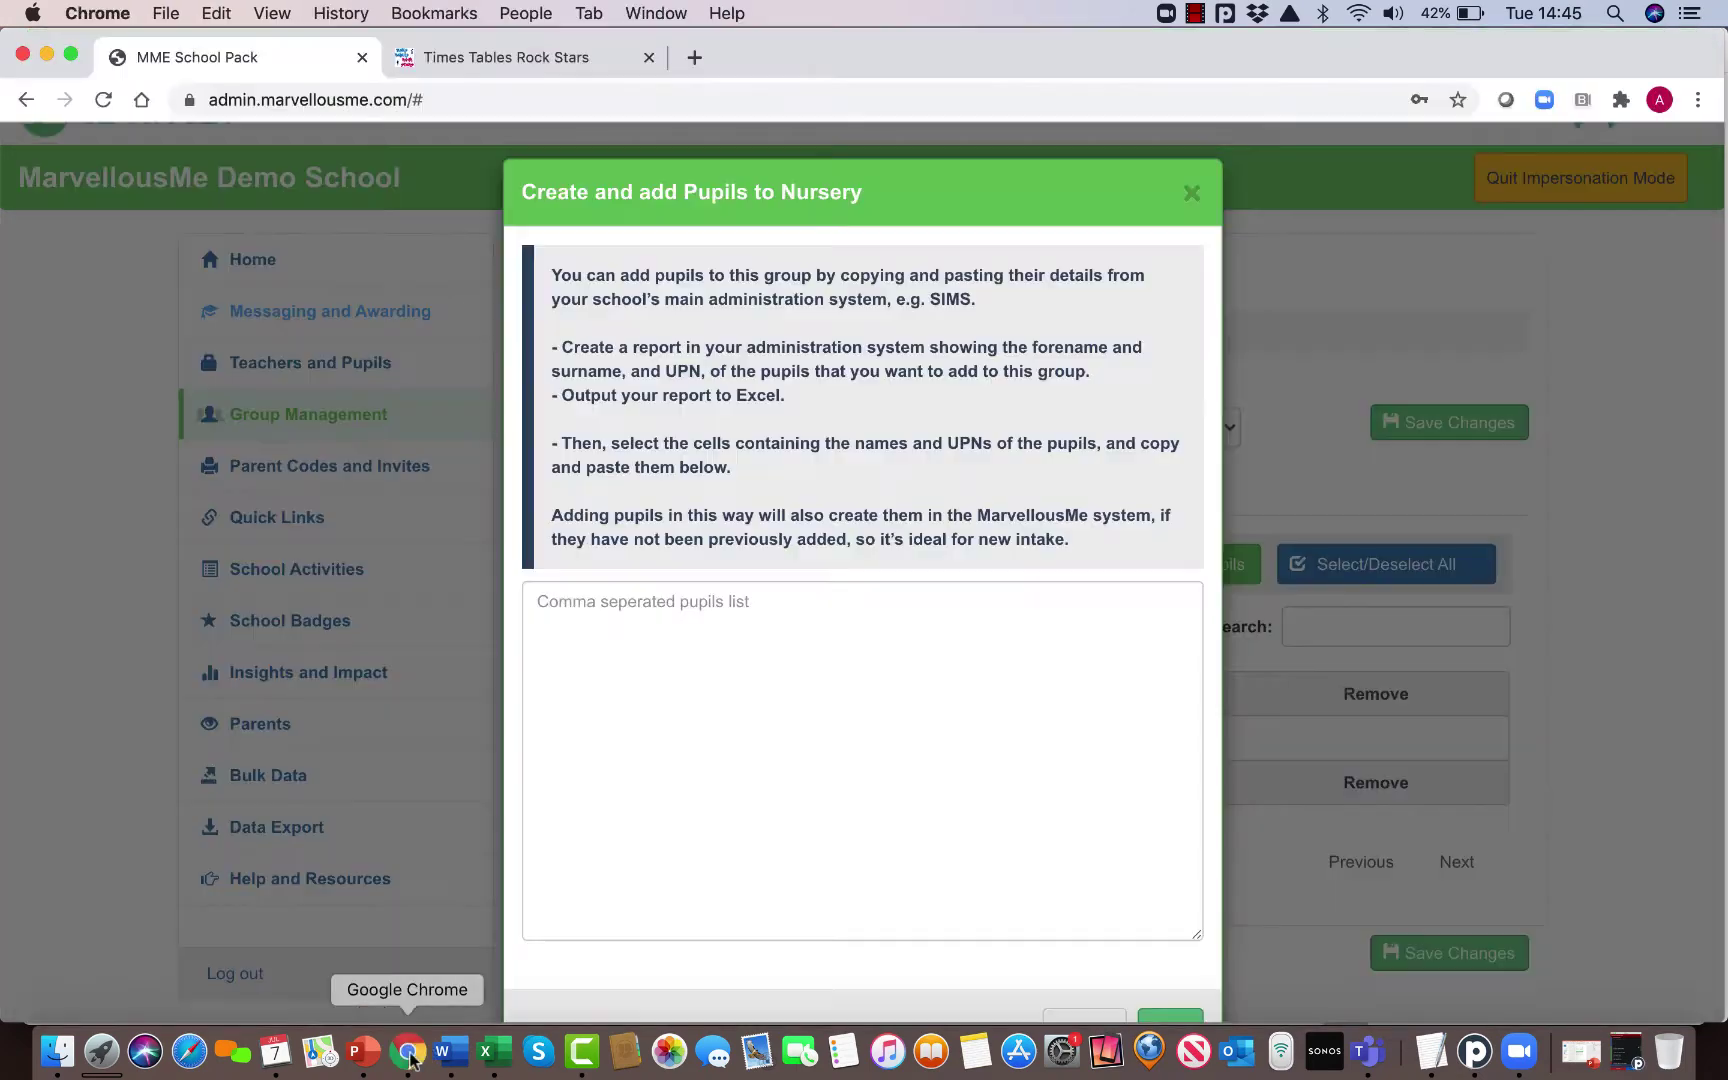
click(735, 689)
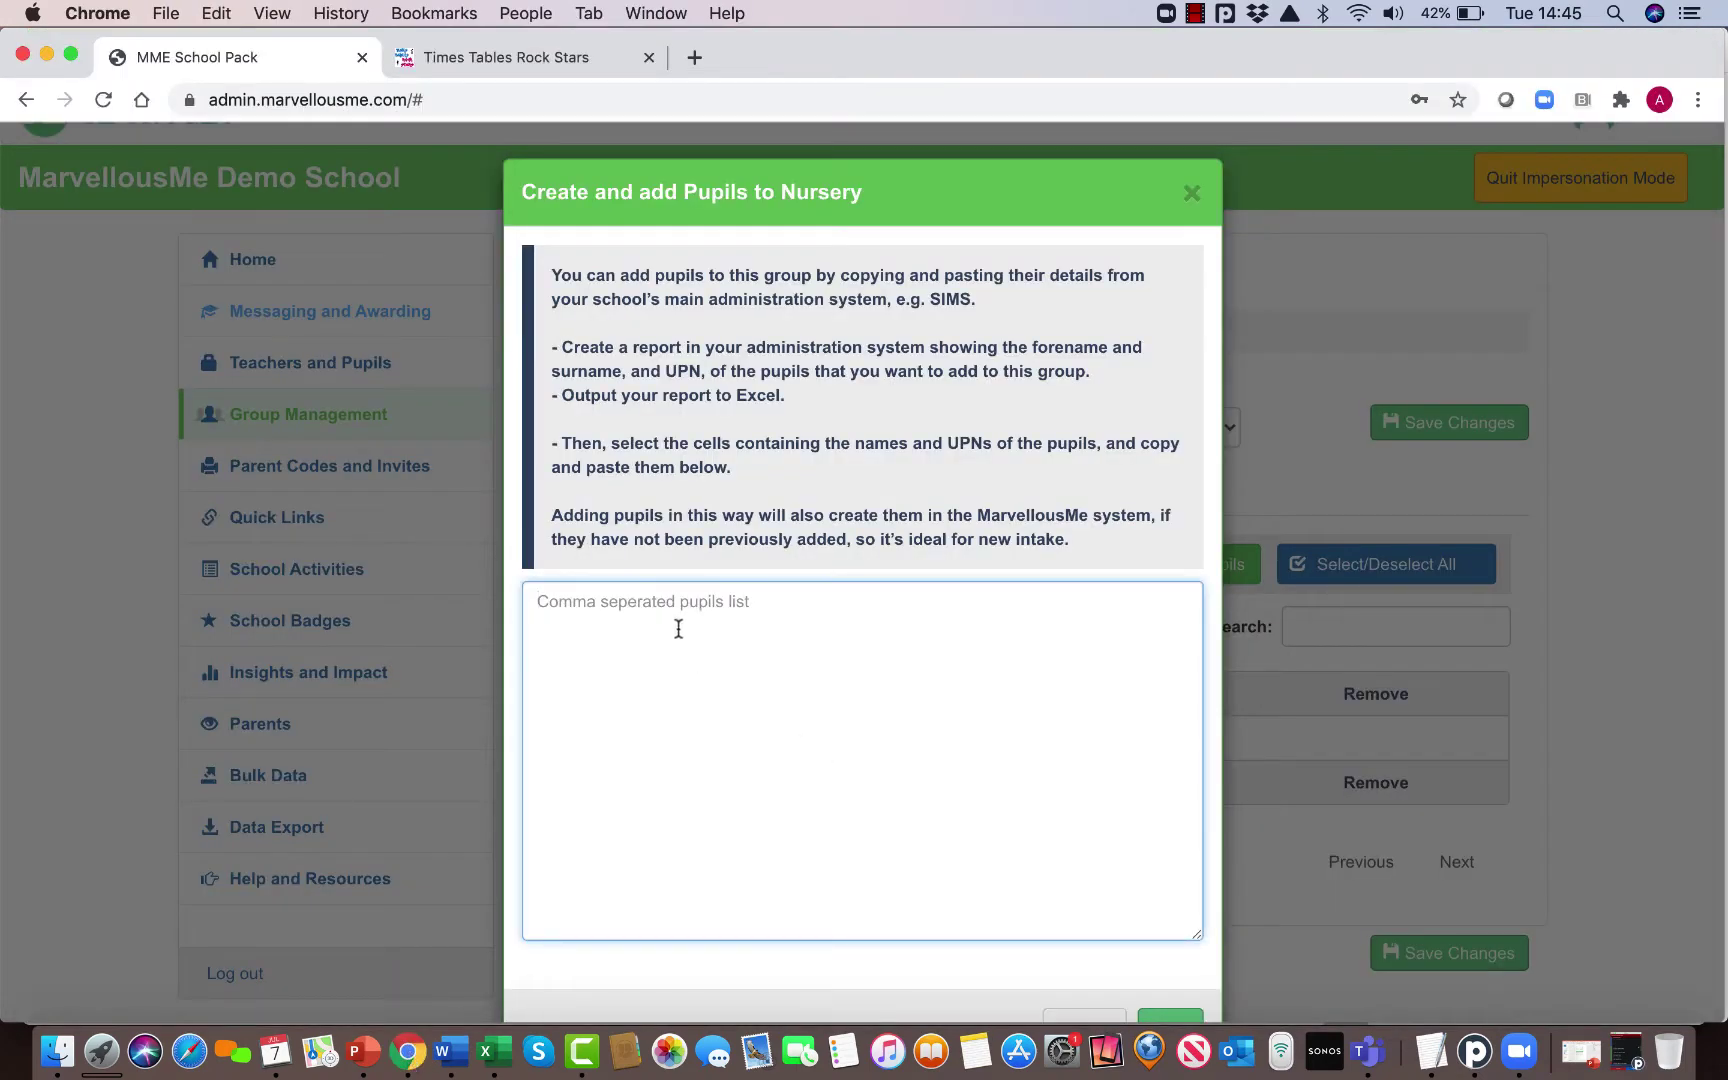
click(217, 13)
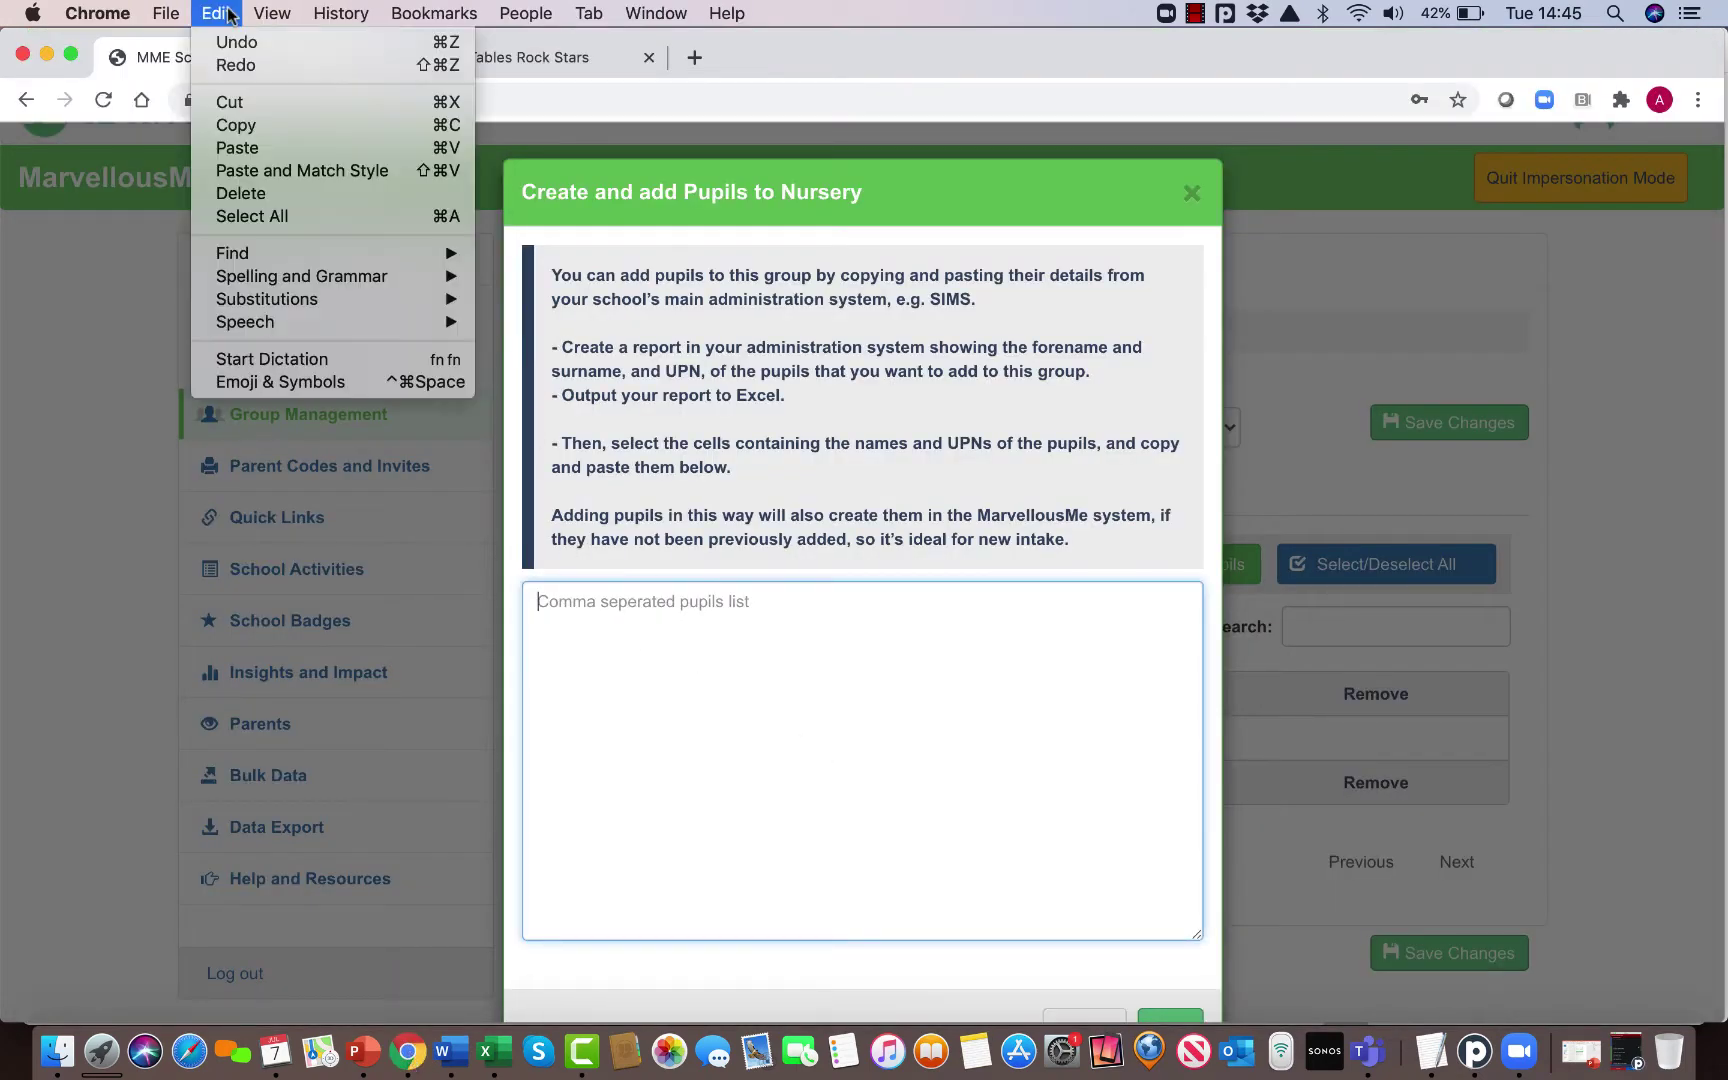
click(240, 147)
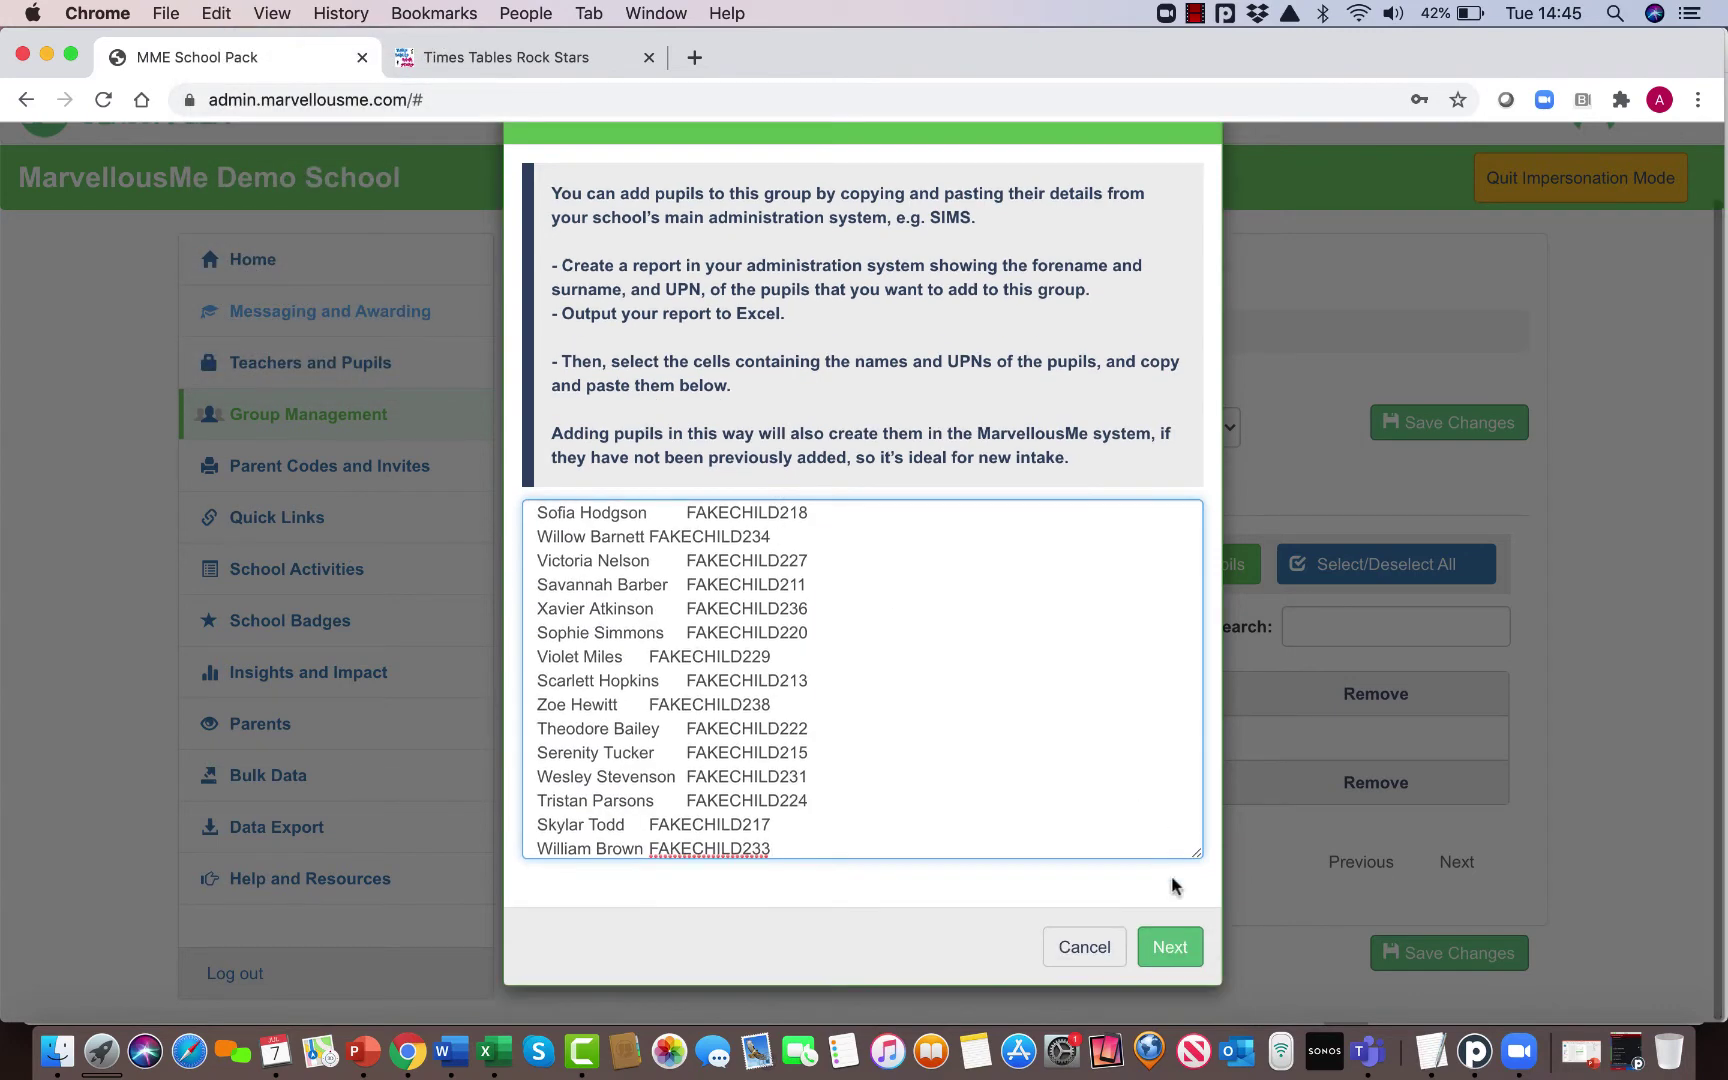
click(1170, 947)
click(1157, 925)
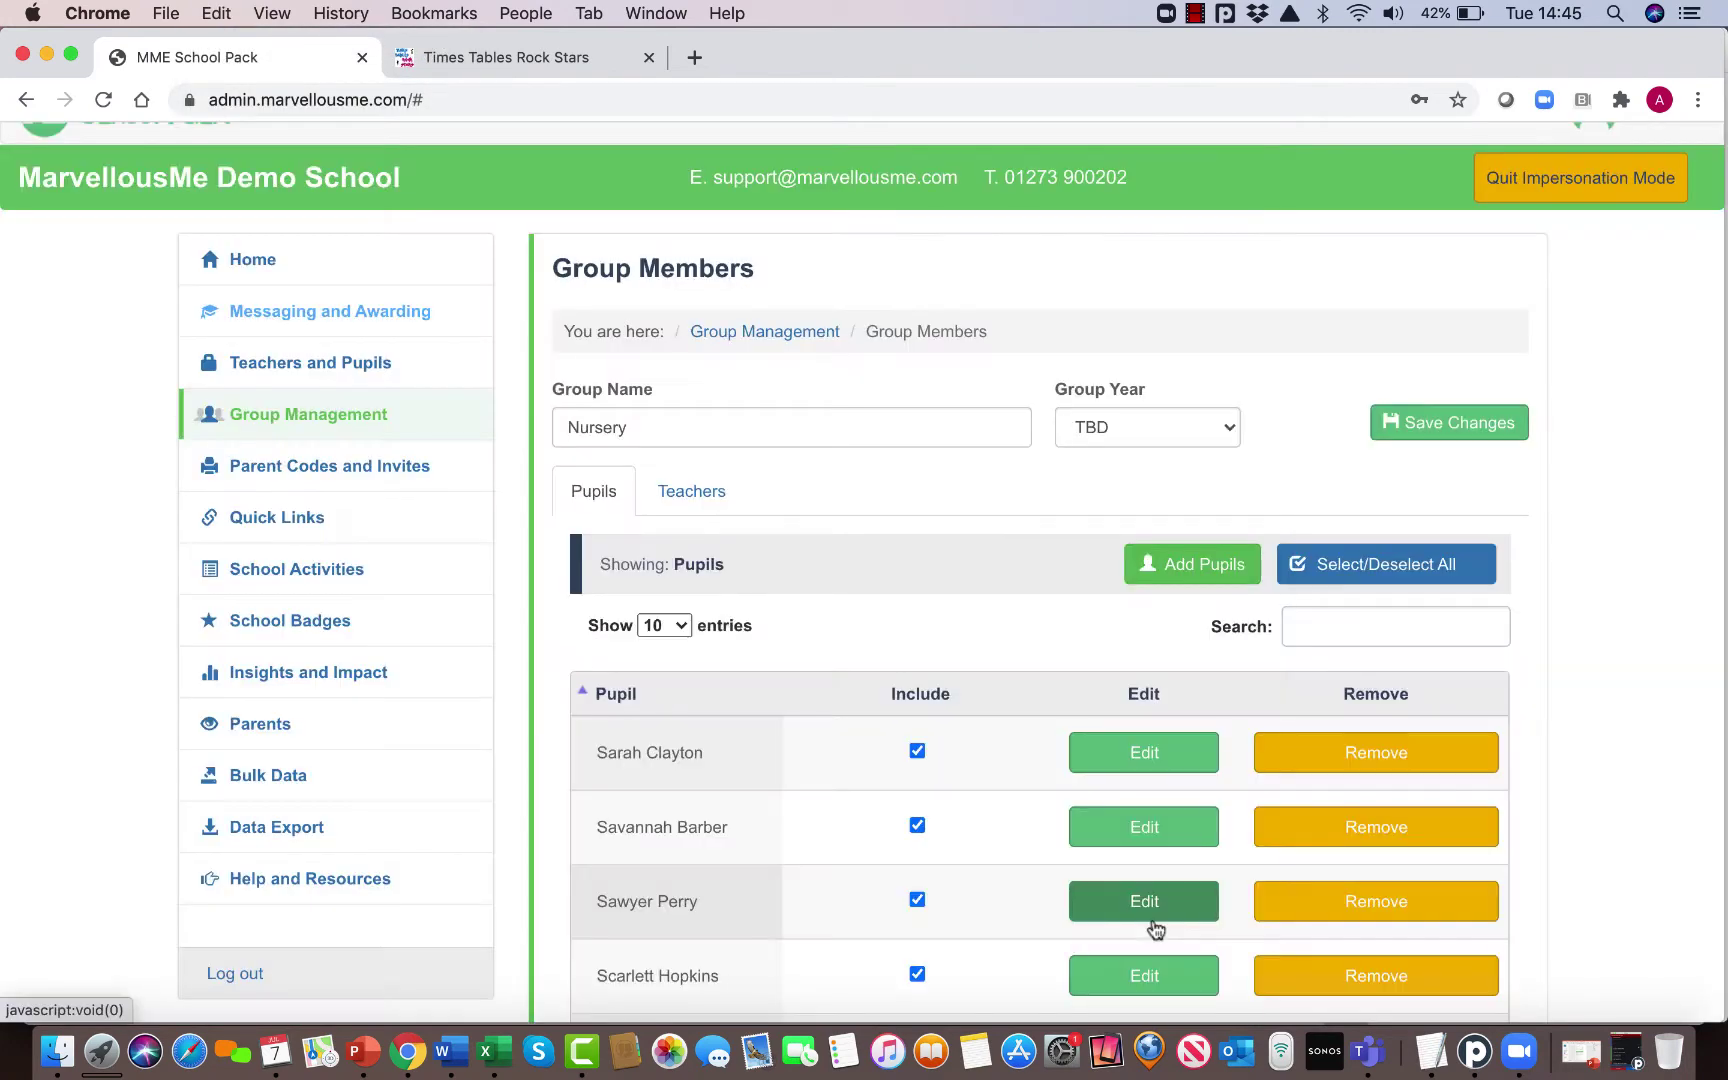
Step: Save the Nursery group, which now holds 30 pupils
click(1450, 424)
scroll(1040, 606, down, 4)
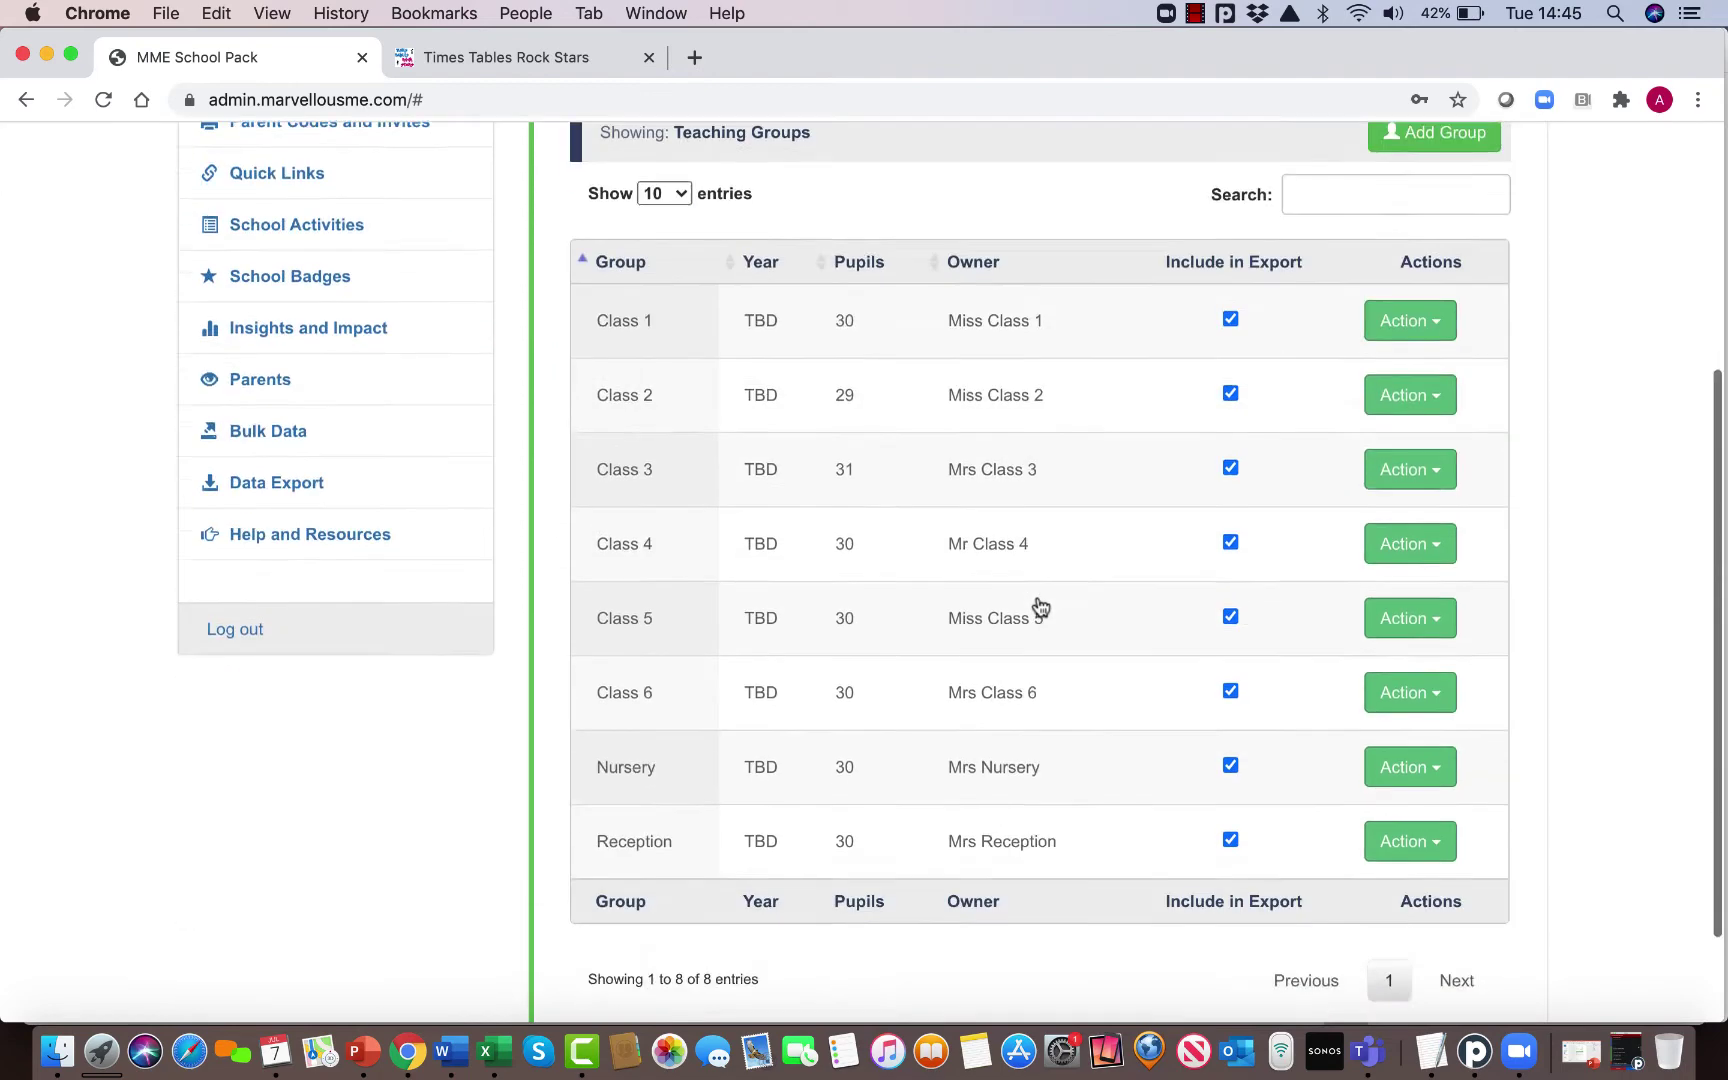
scroll(1040, 606, down, 2)
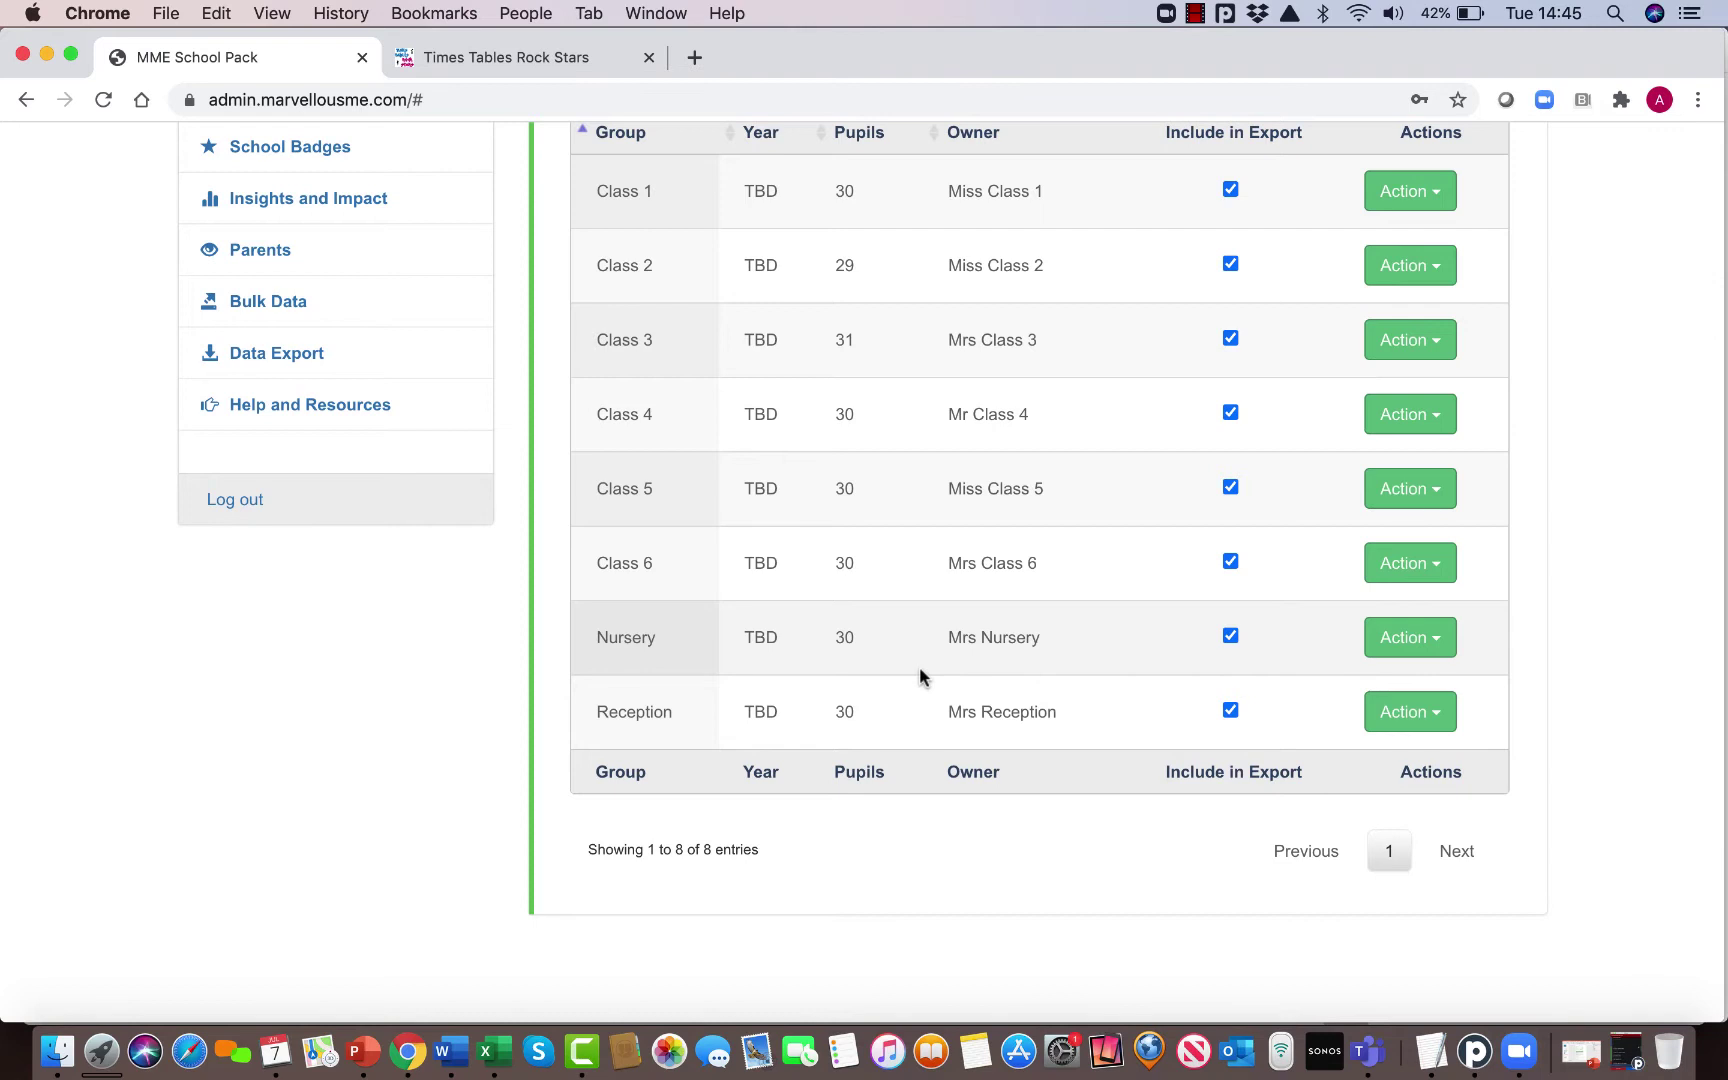
Step: Open Class 1 for editing from the Teaching Groups list
scroll(919, 668, up, 1)
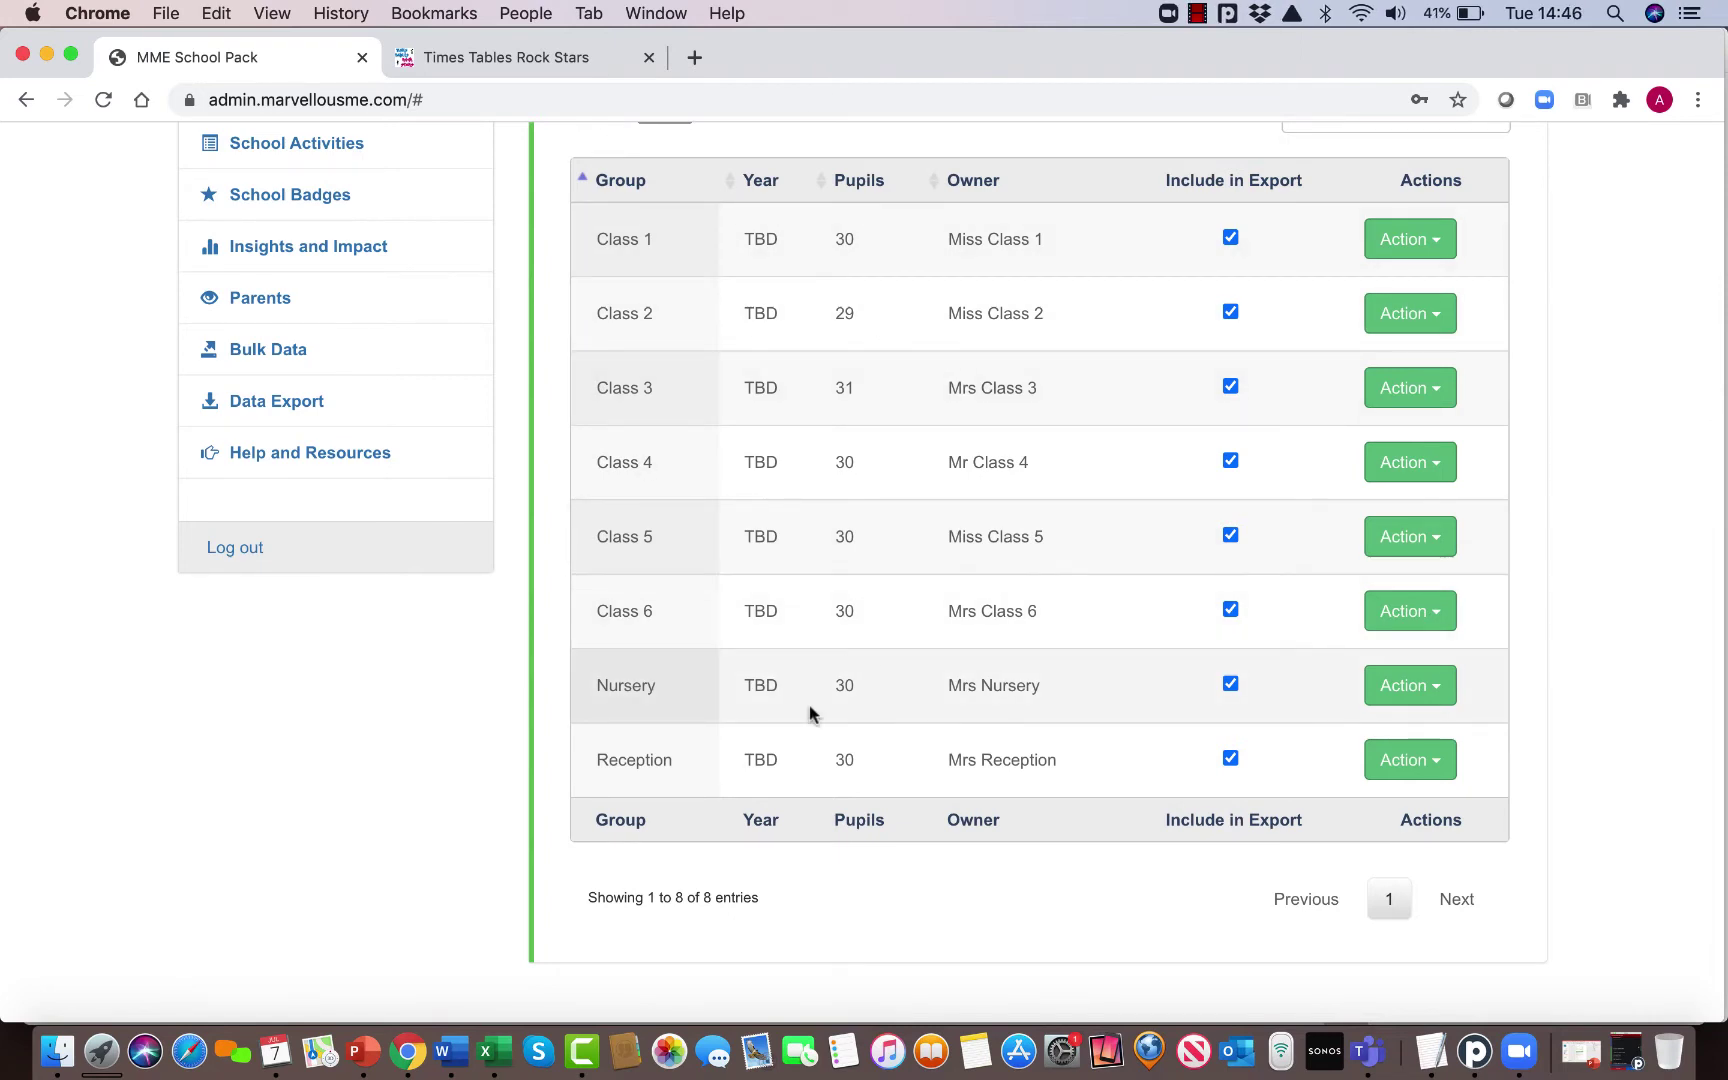
scroll(809, 705, up, 5)
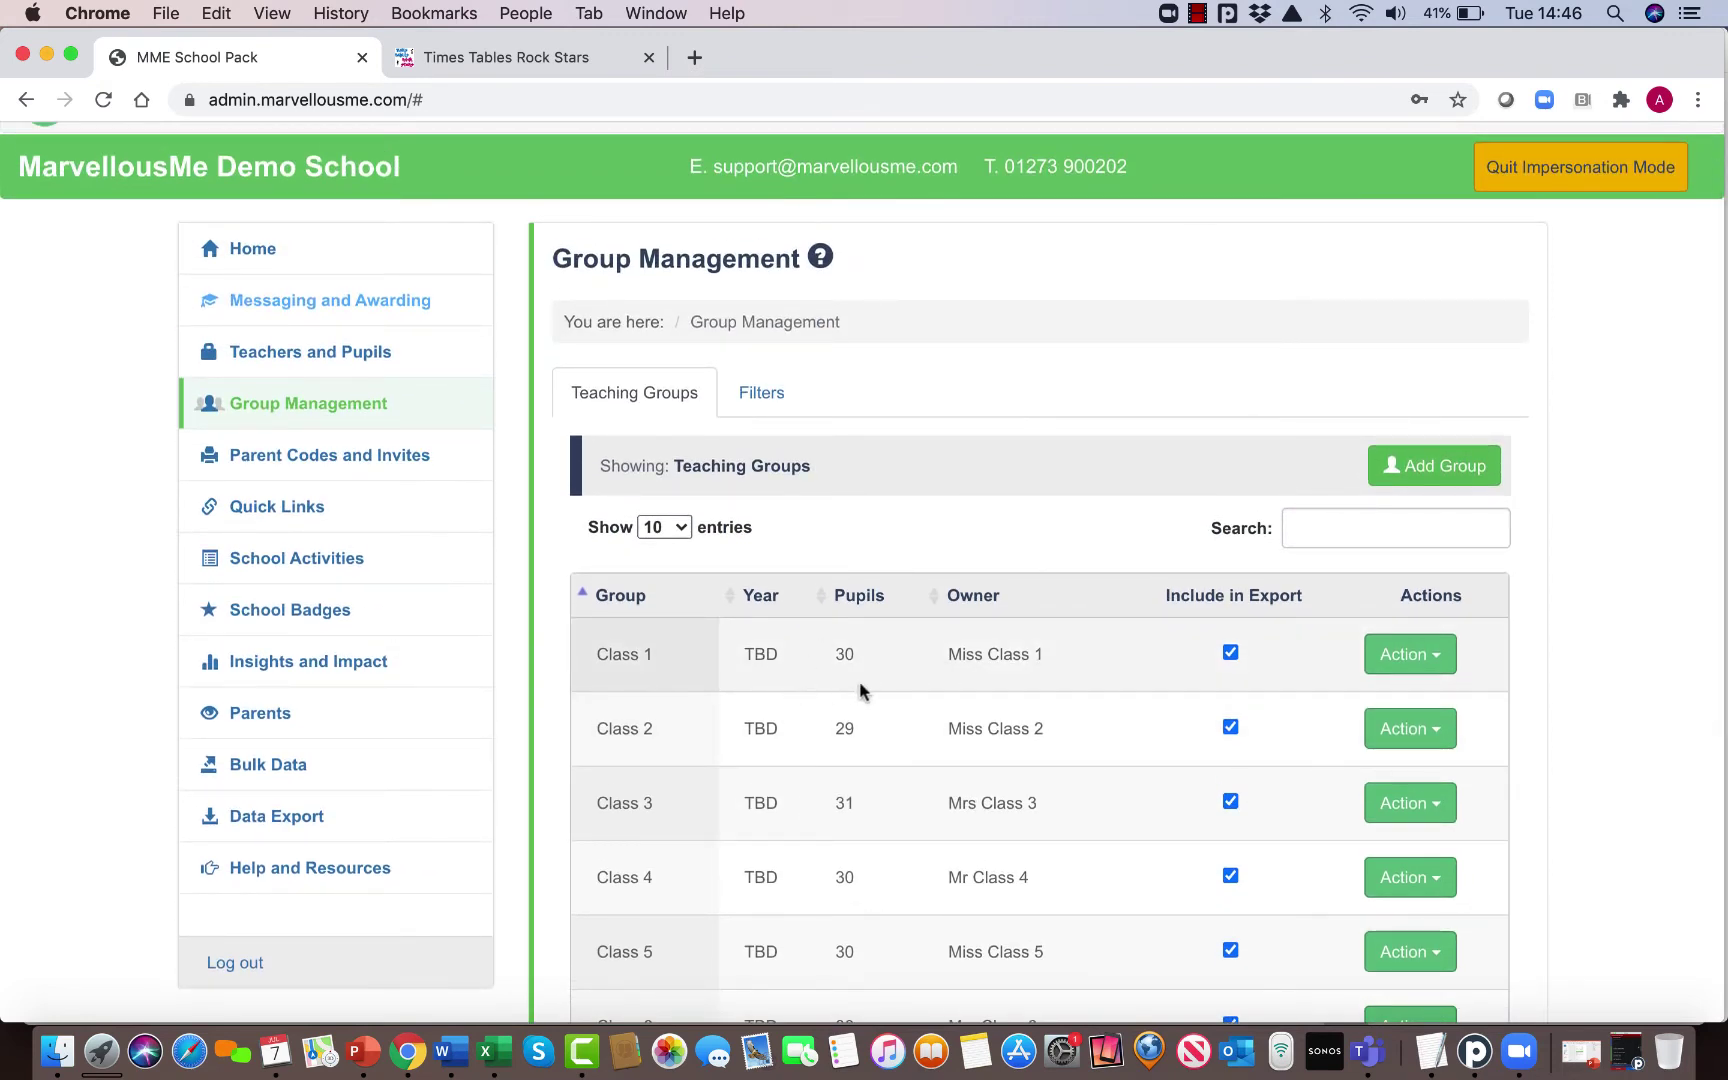
click(1437, 658)
click(1145, 704)
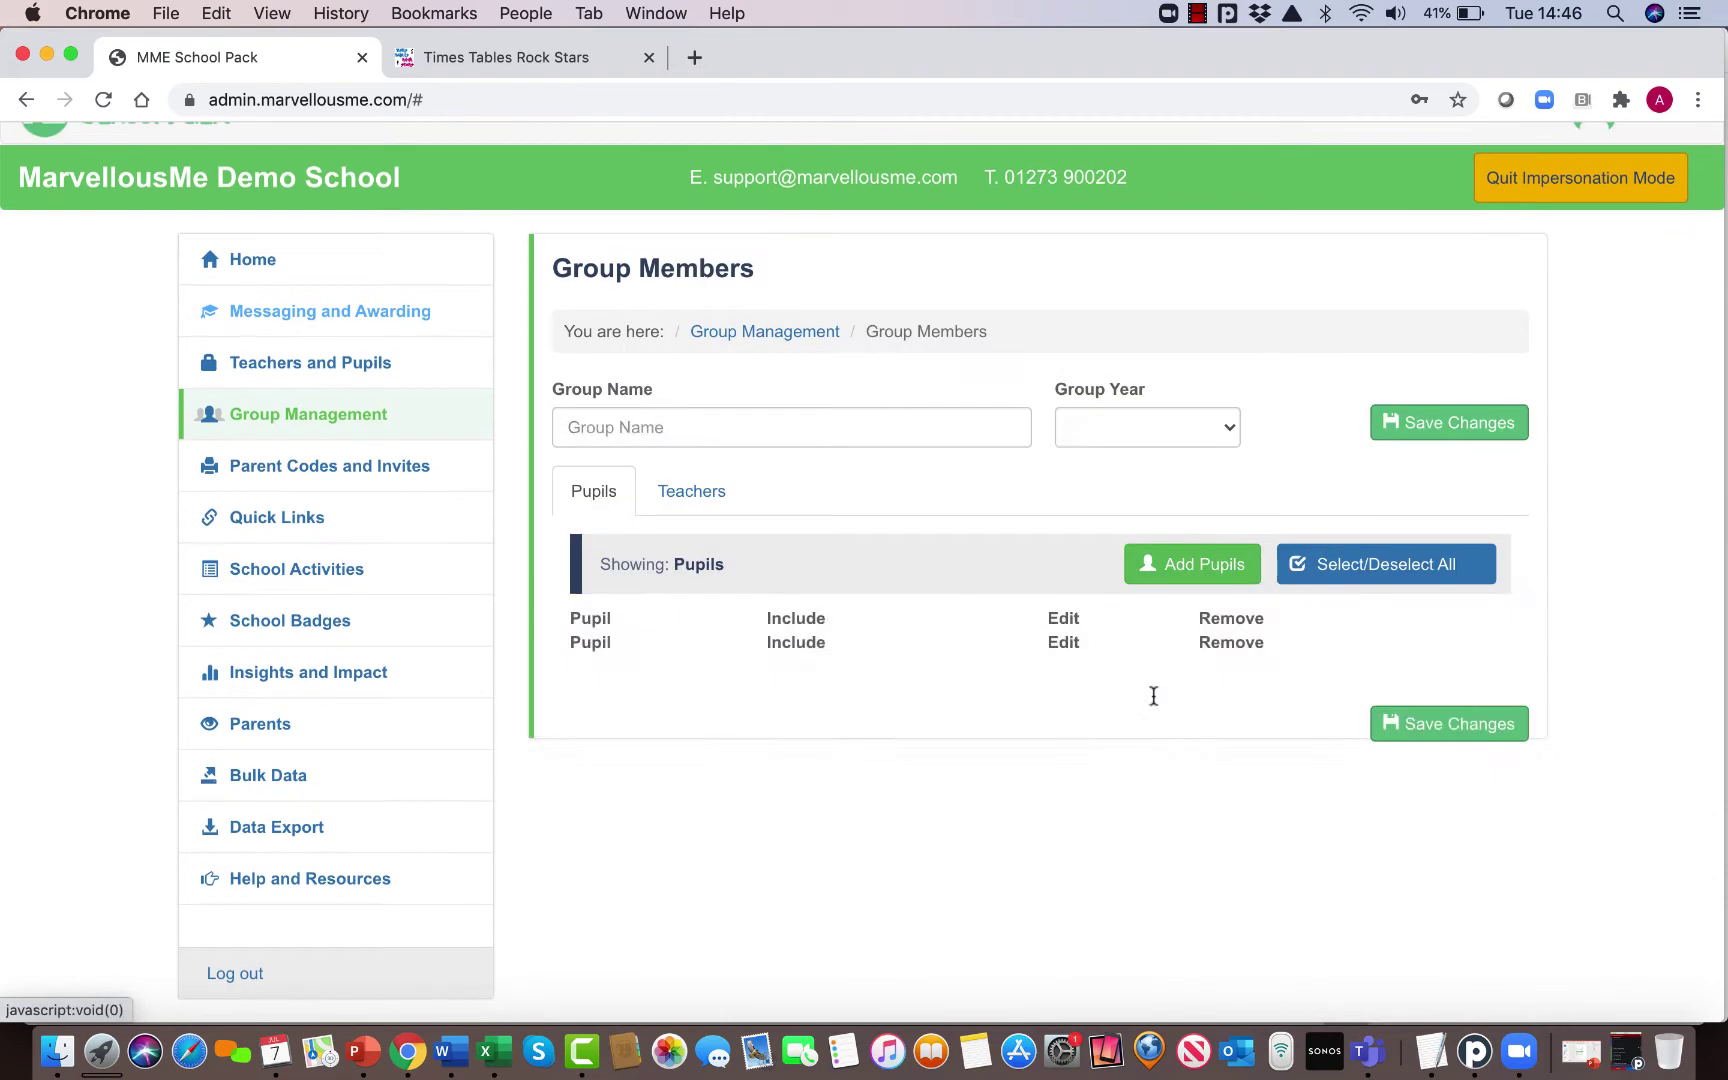
Step: In Class 1's Teachers tab, list 10 teachers, mark one as Owner and add them
click(697, 491)
scroll(771, 515, down, 3)
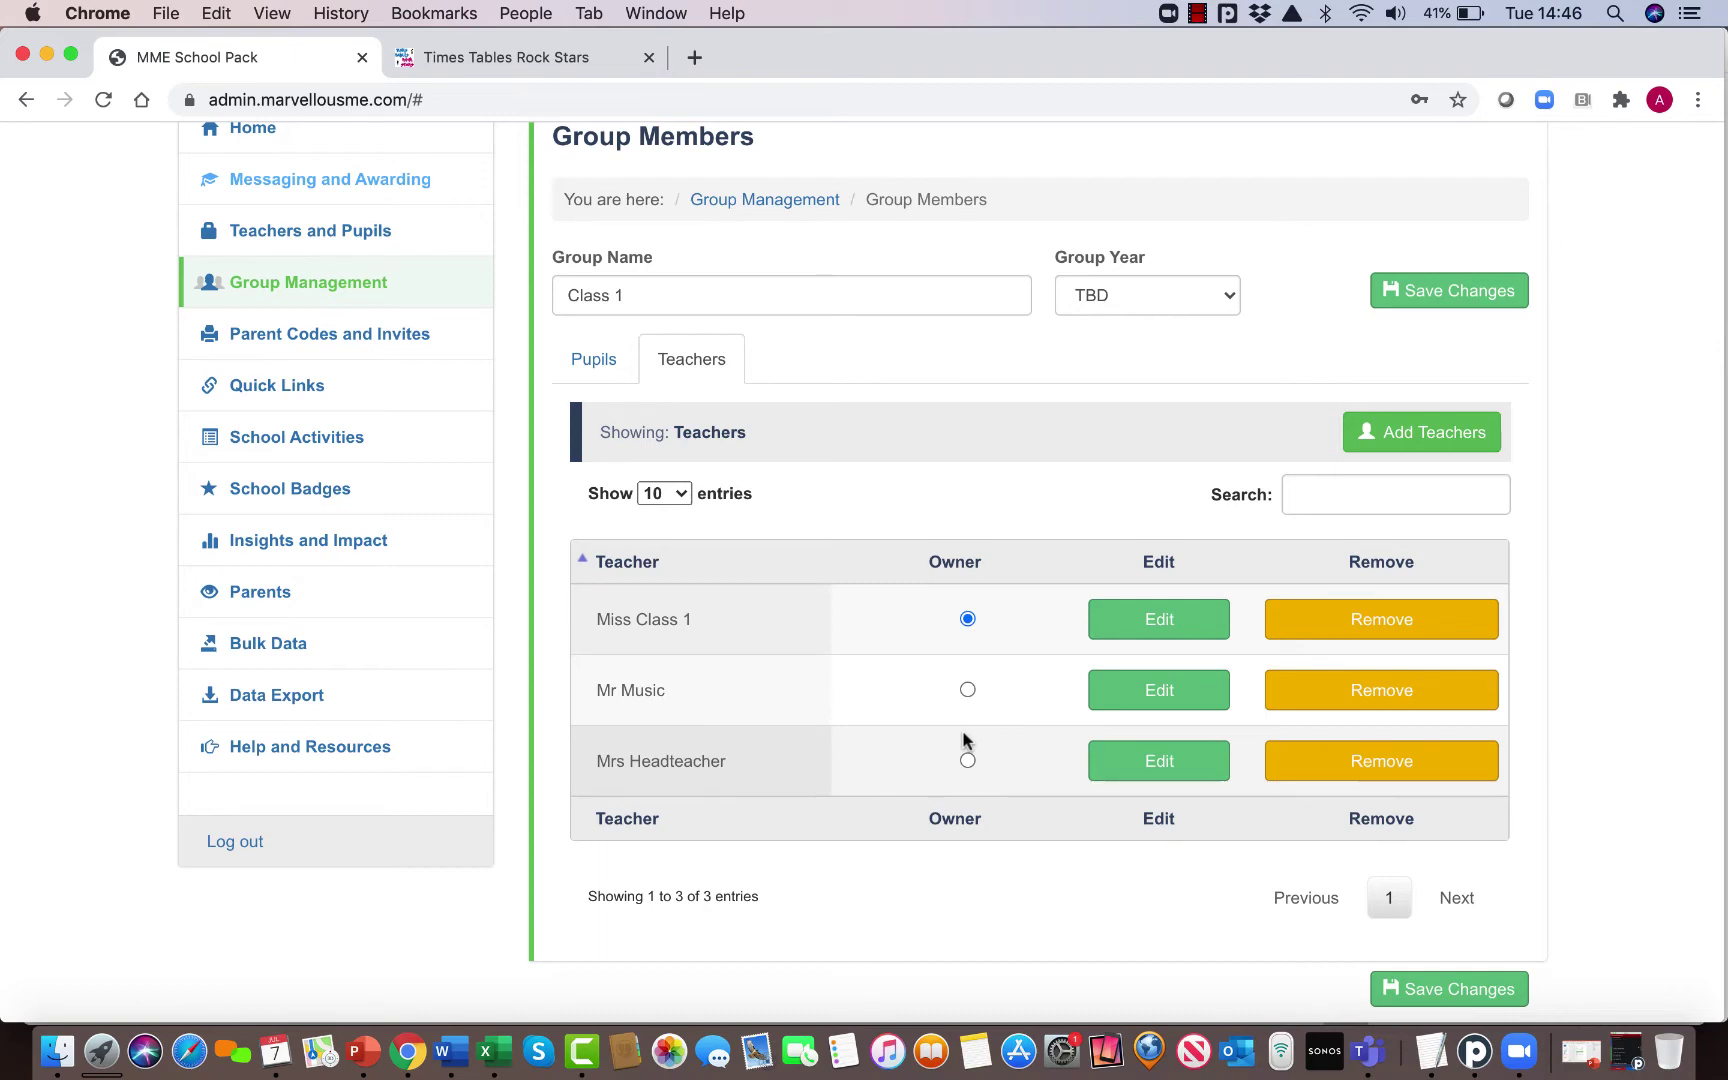
click(1441, 428)
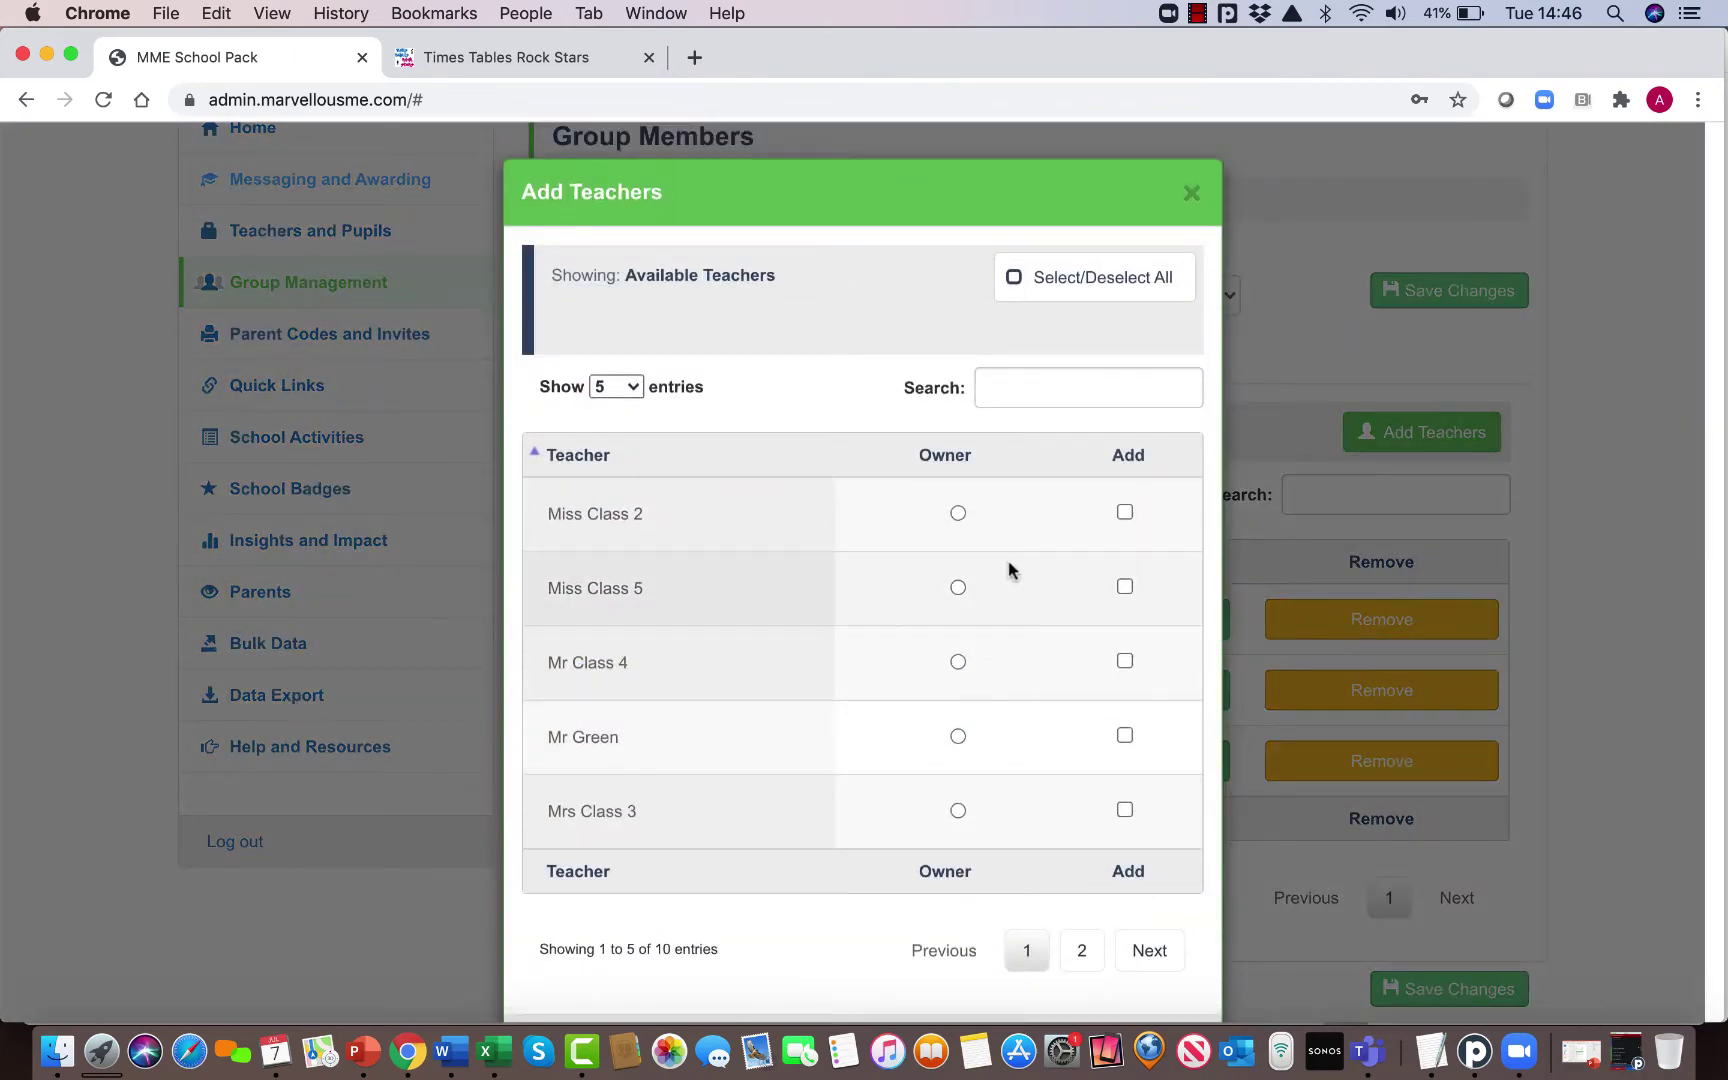
click(643, 393)
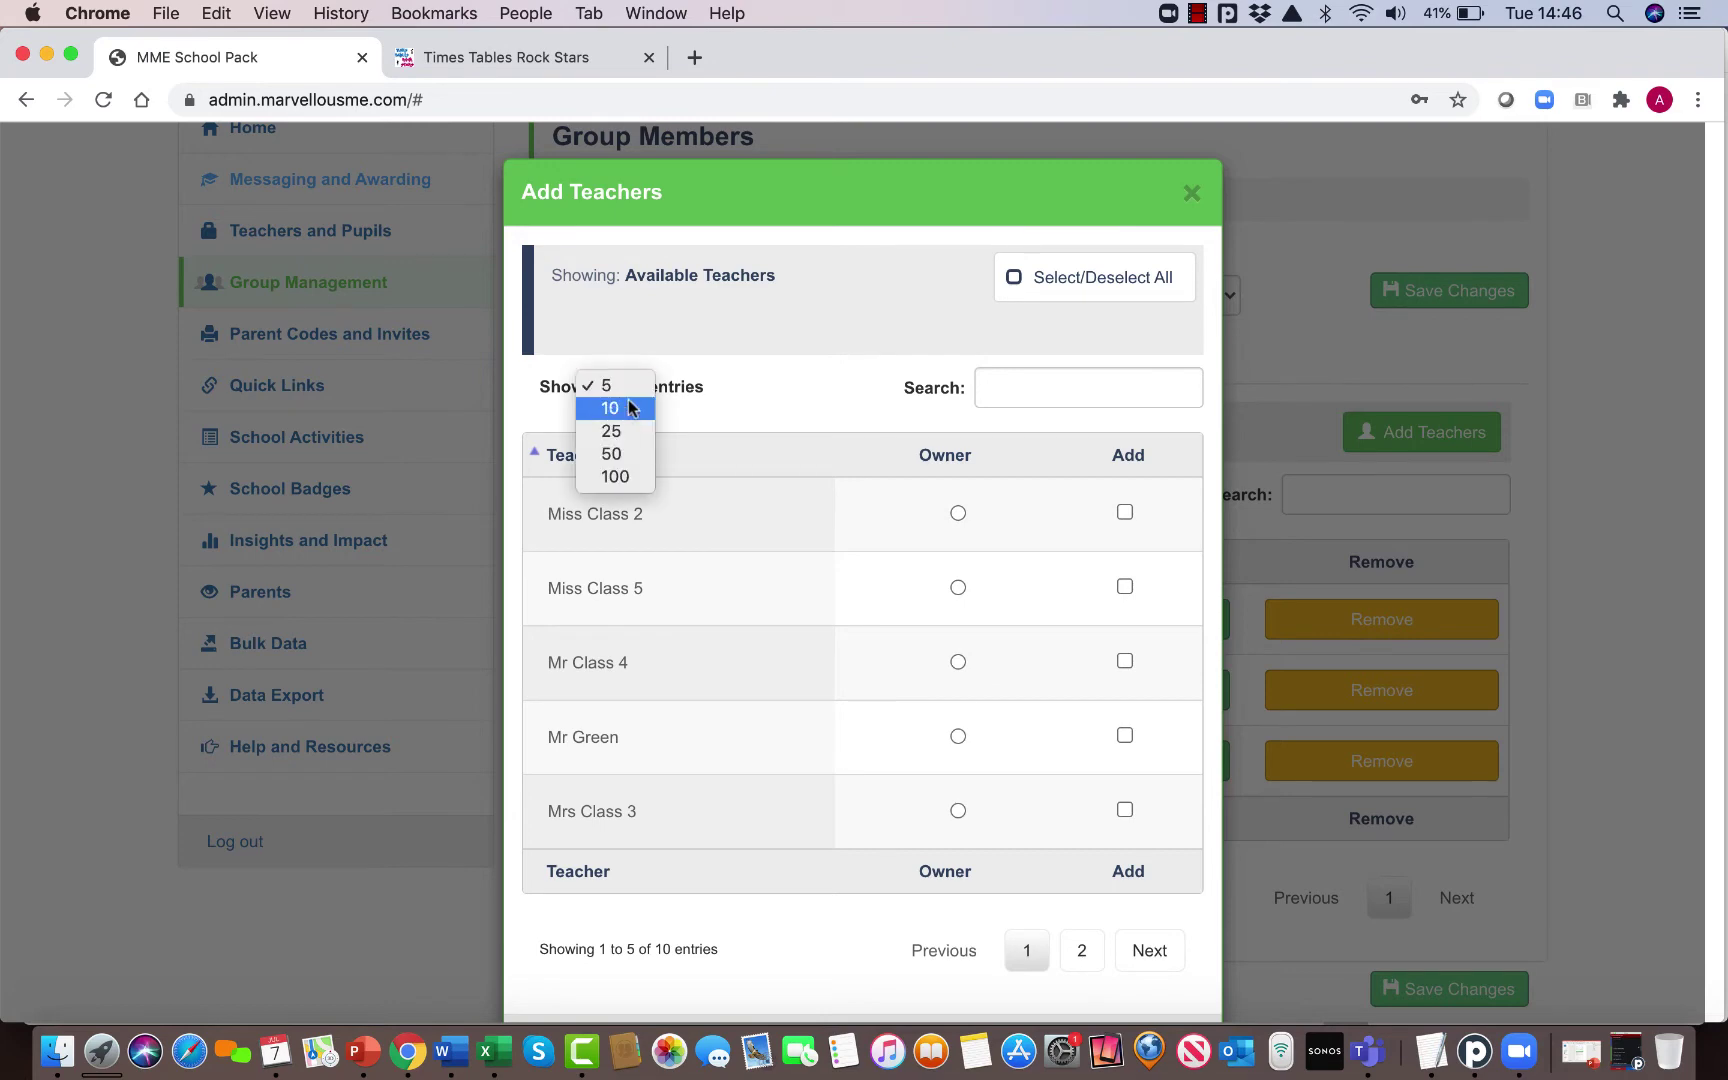
click(622, 412)
scroll(746, 468, down, 5)
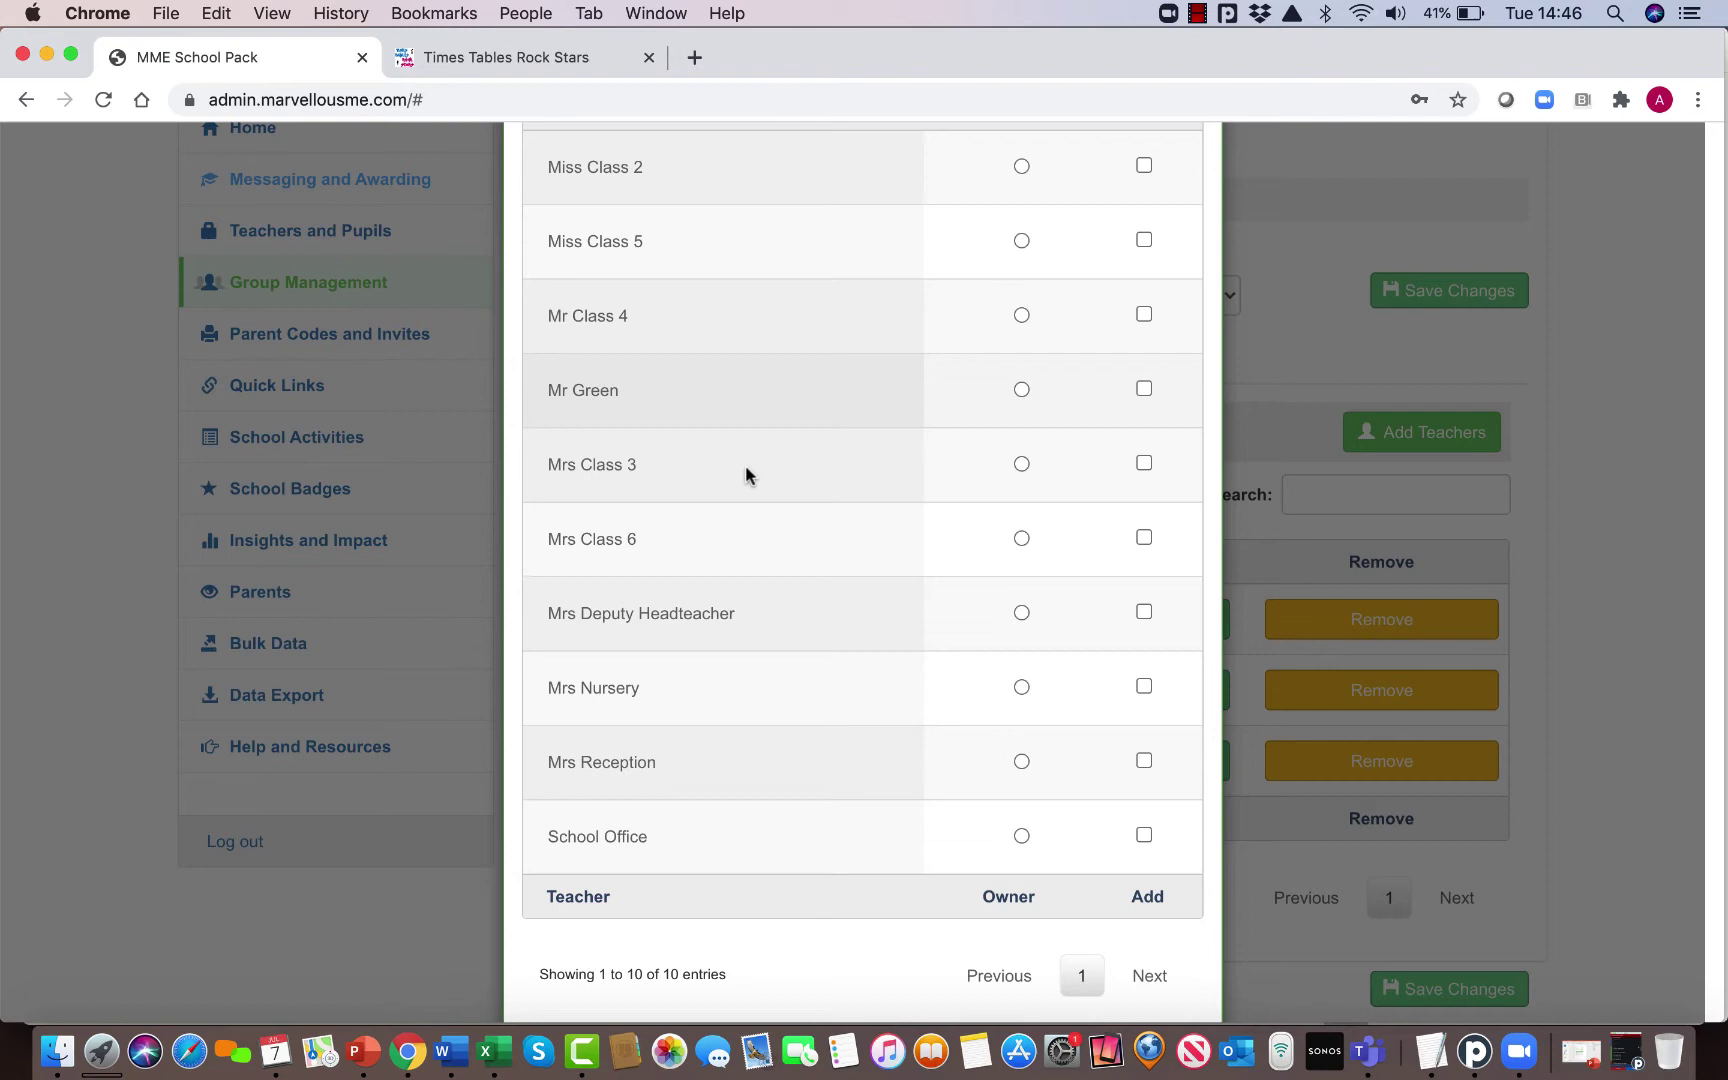
scroll(745, 464, up, 3)
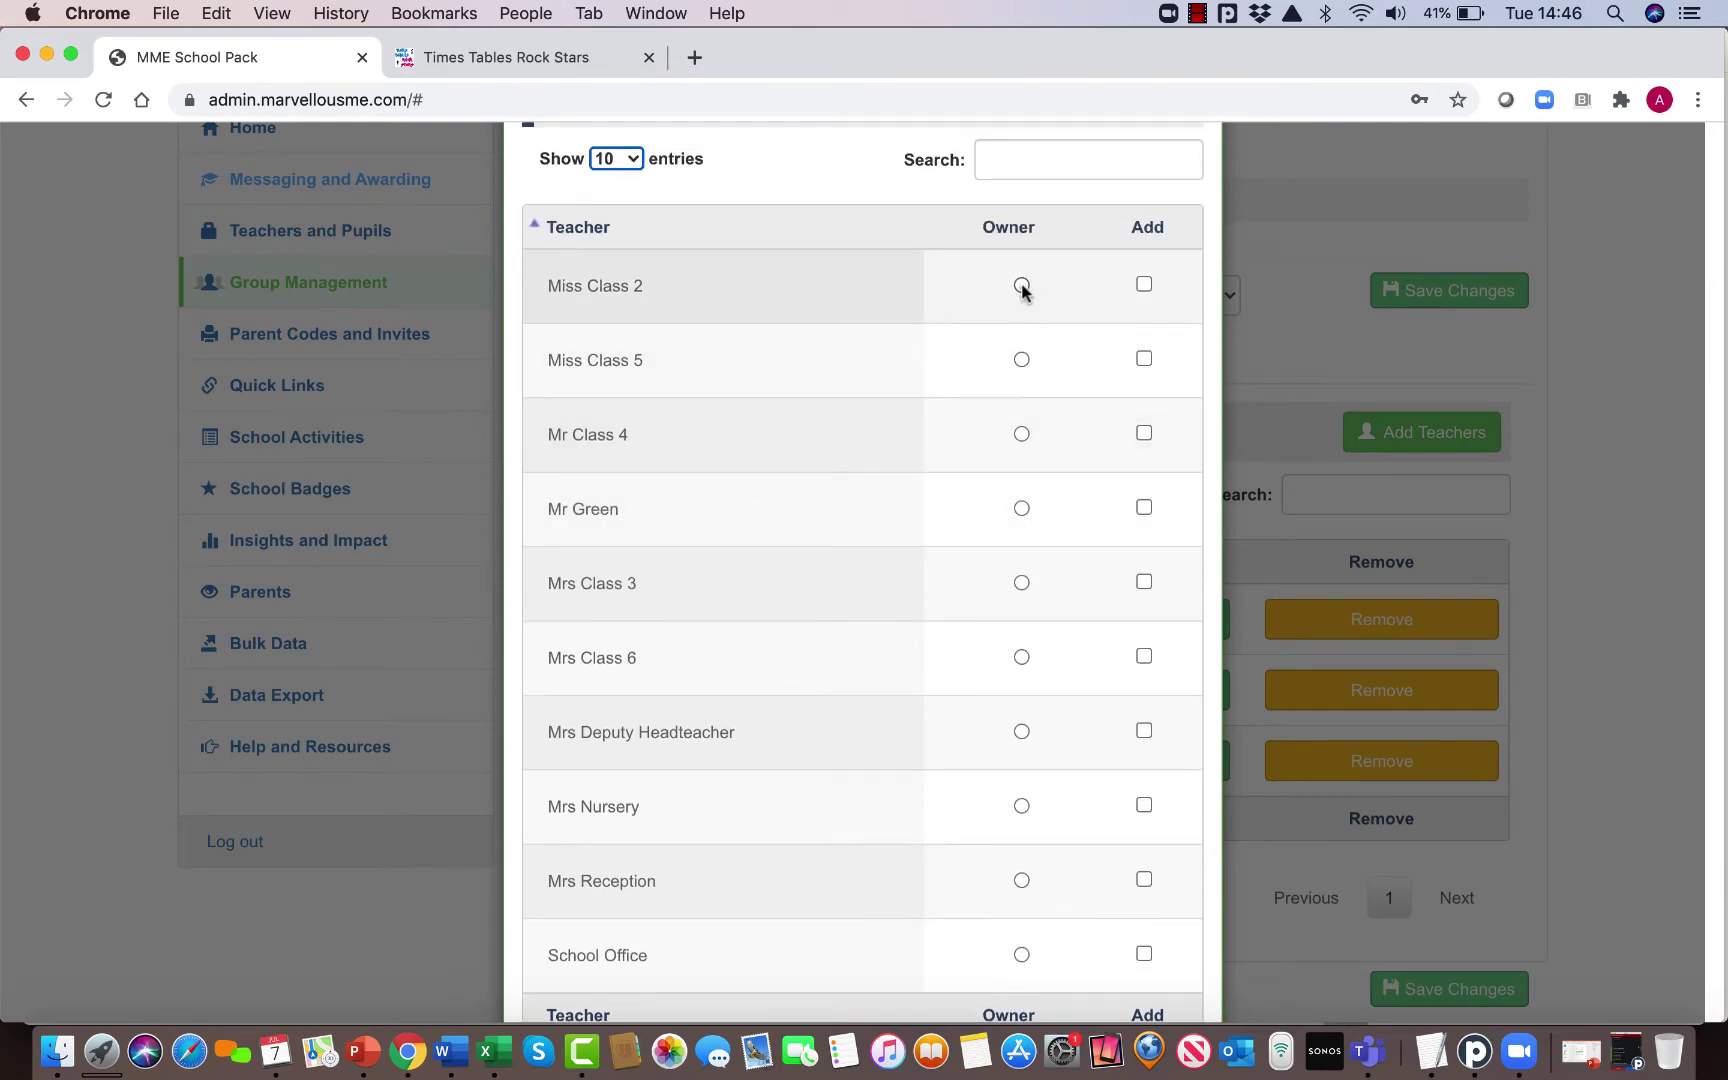
click(1021, 509)
scroll(1041, 690, down, 5)
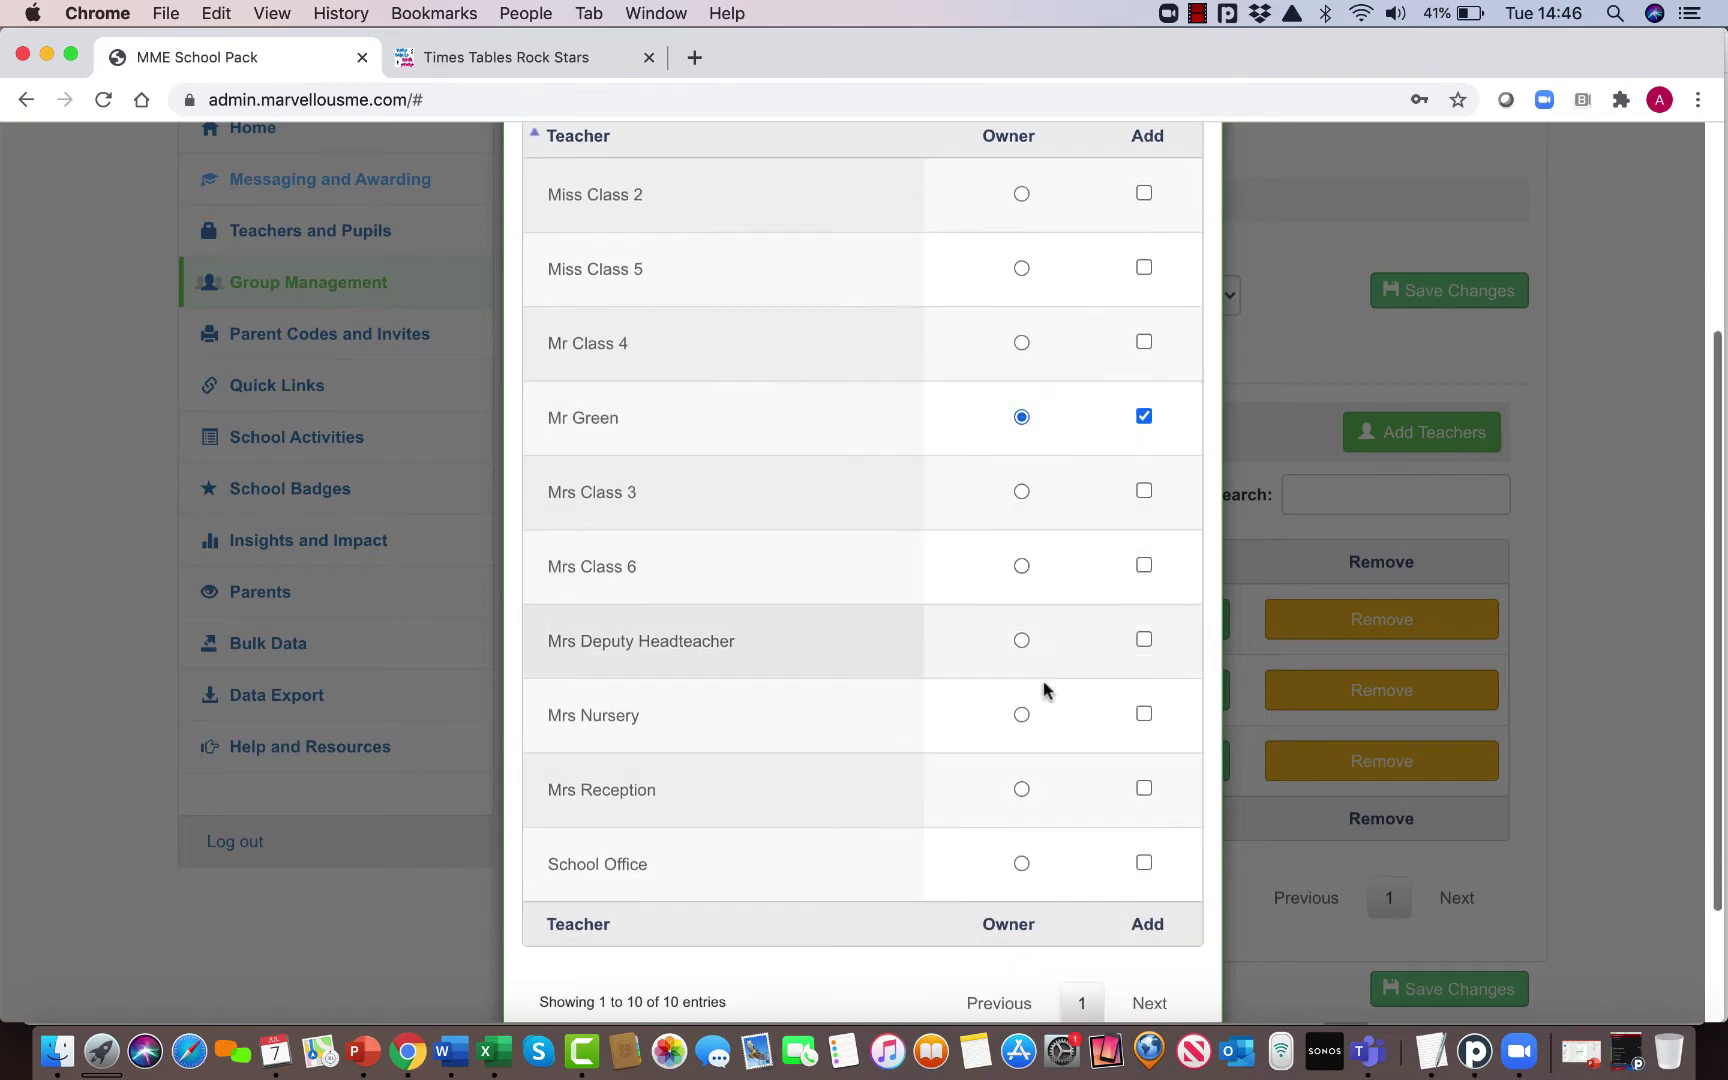
click(1145, 940)
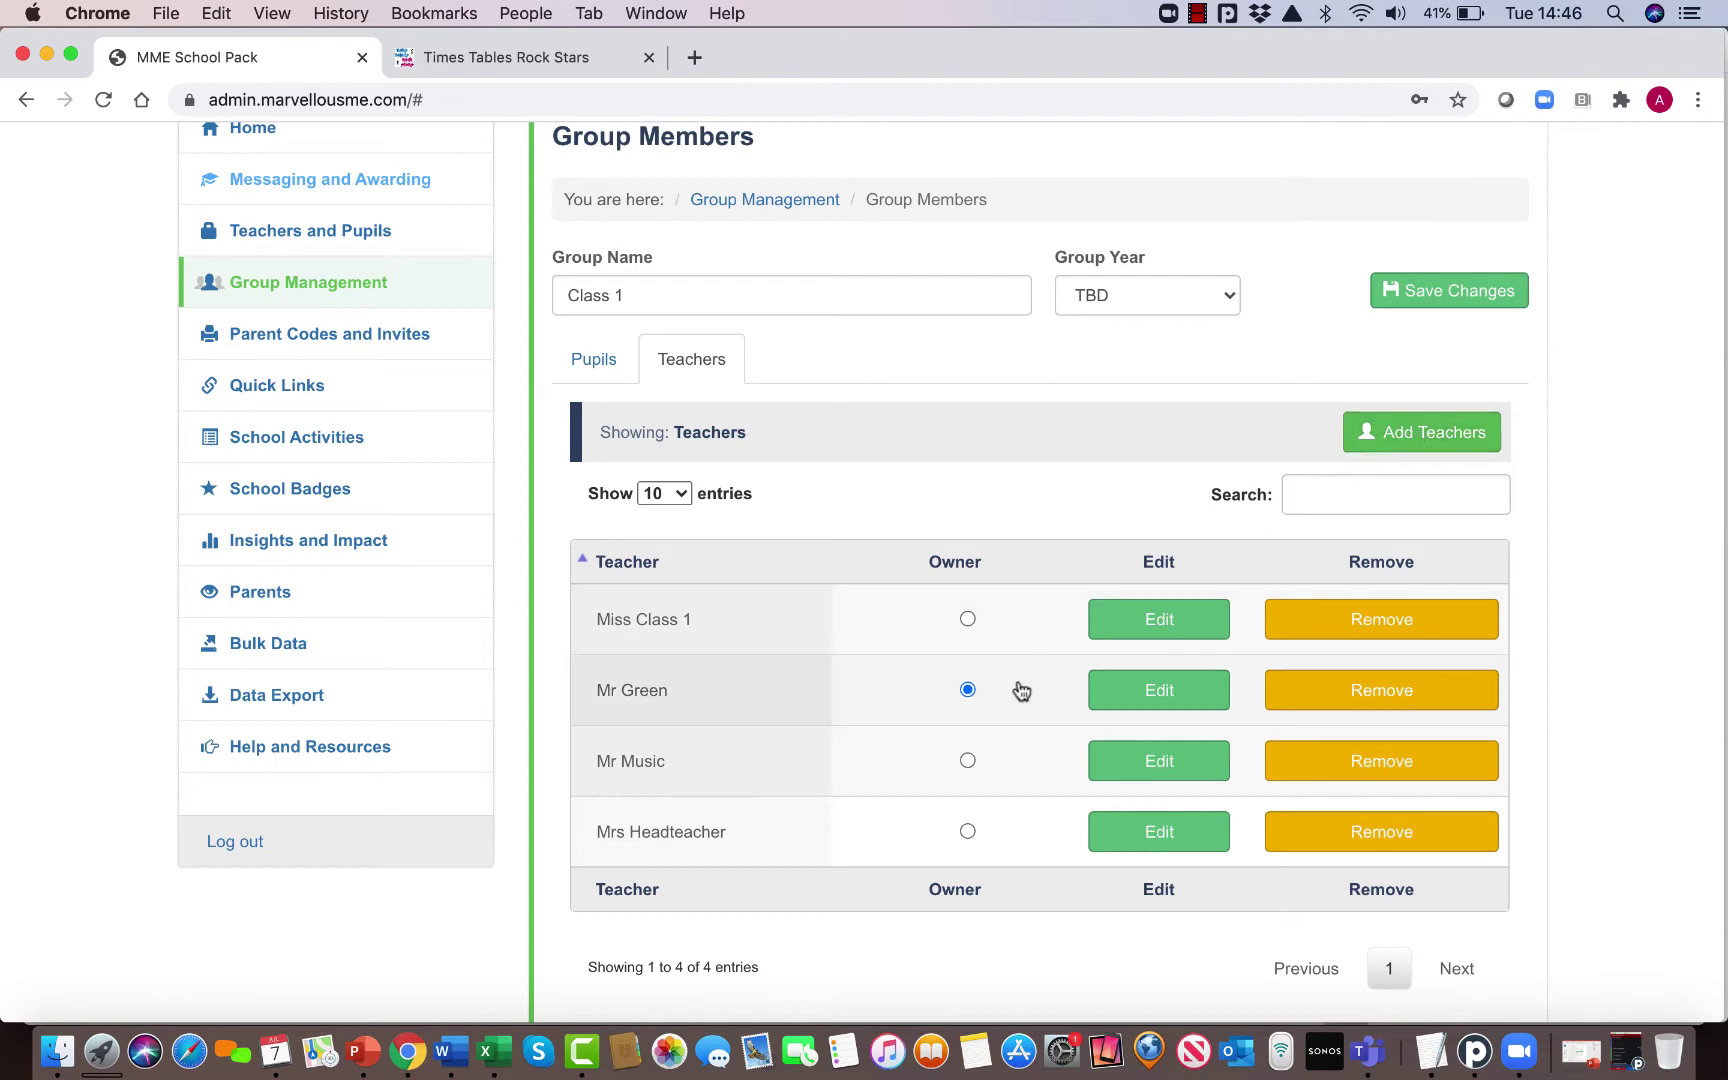
scroll(930, 770, down, 3)
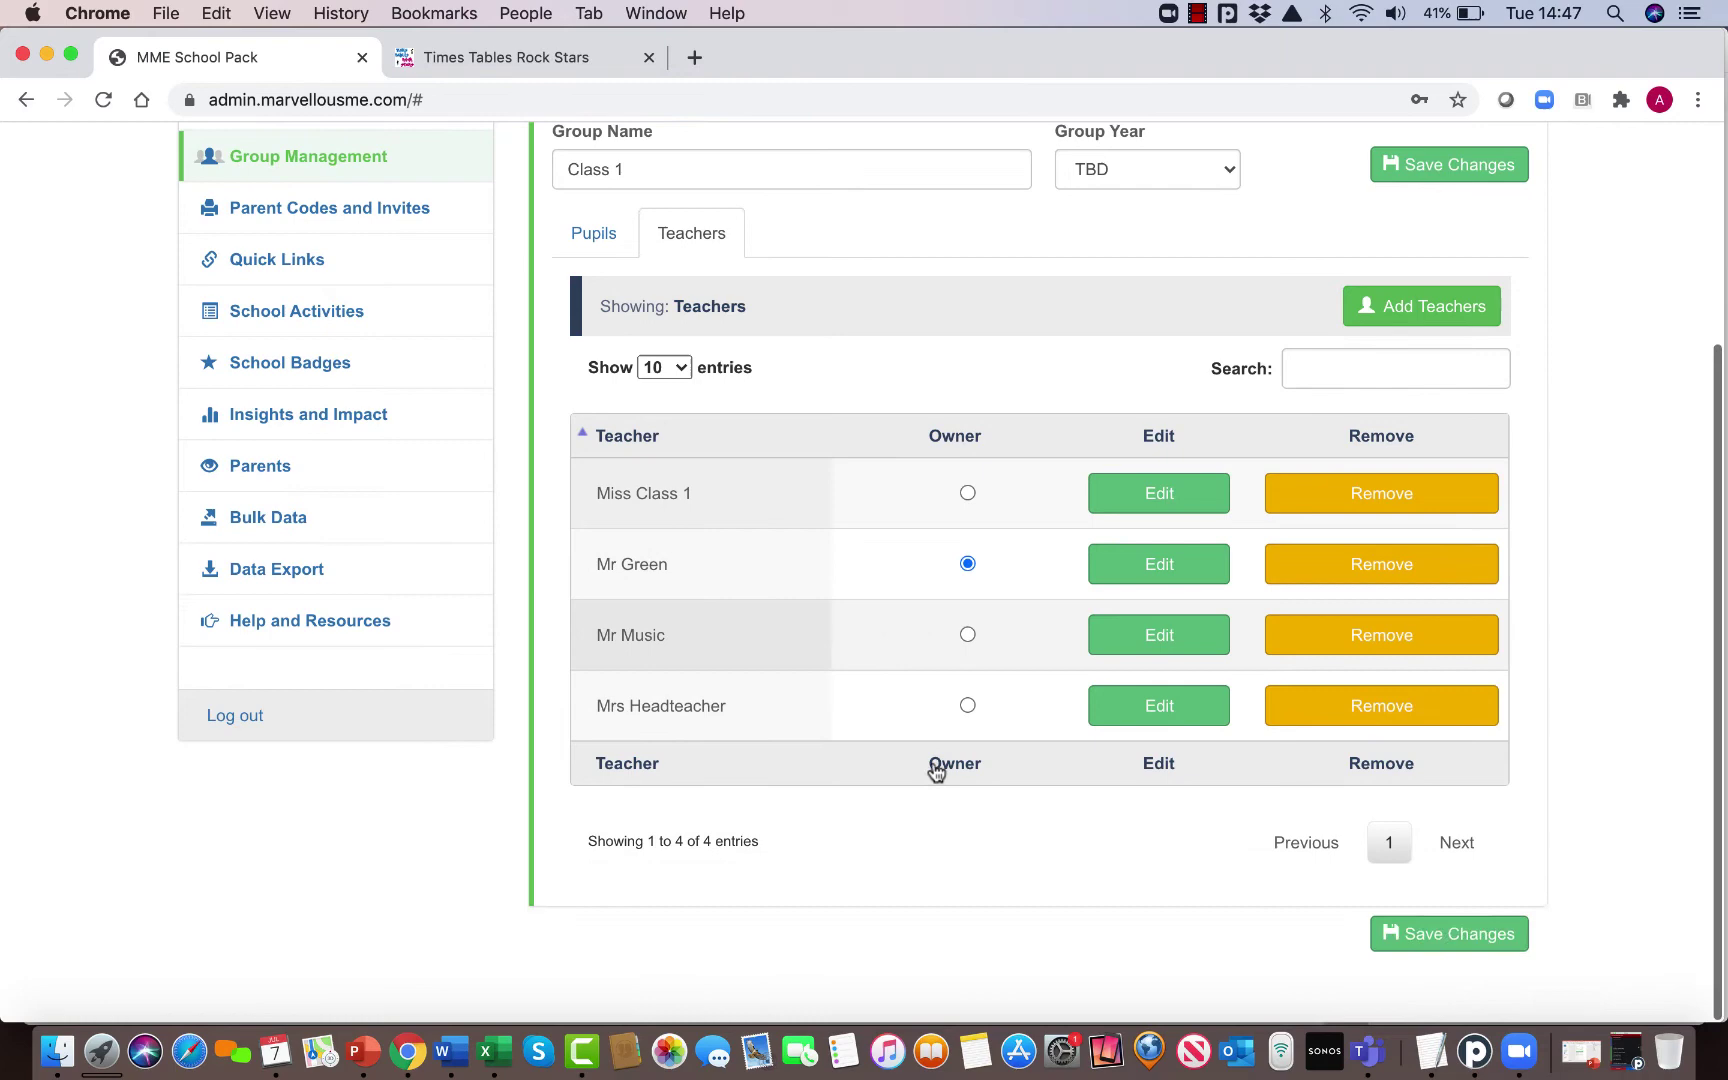
Step: Save Class 1's teacher changes, reopen it for editing, and leave its group year as TBD
click(1435, 176)
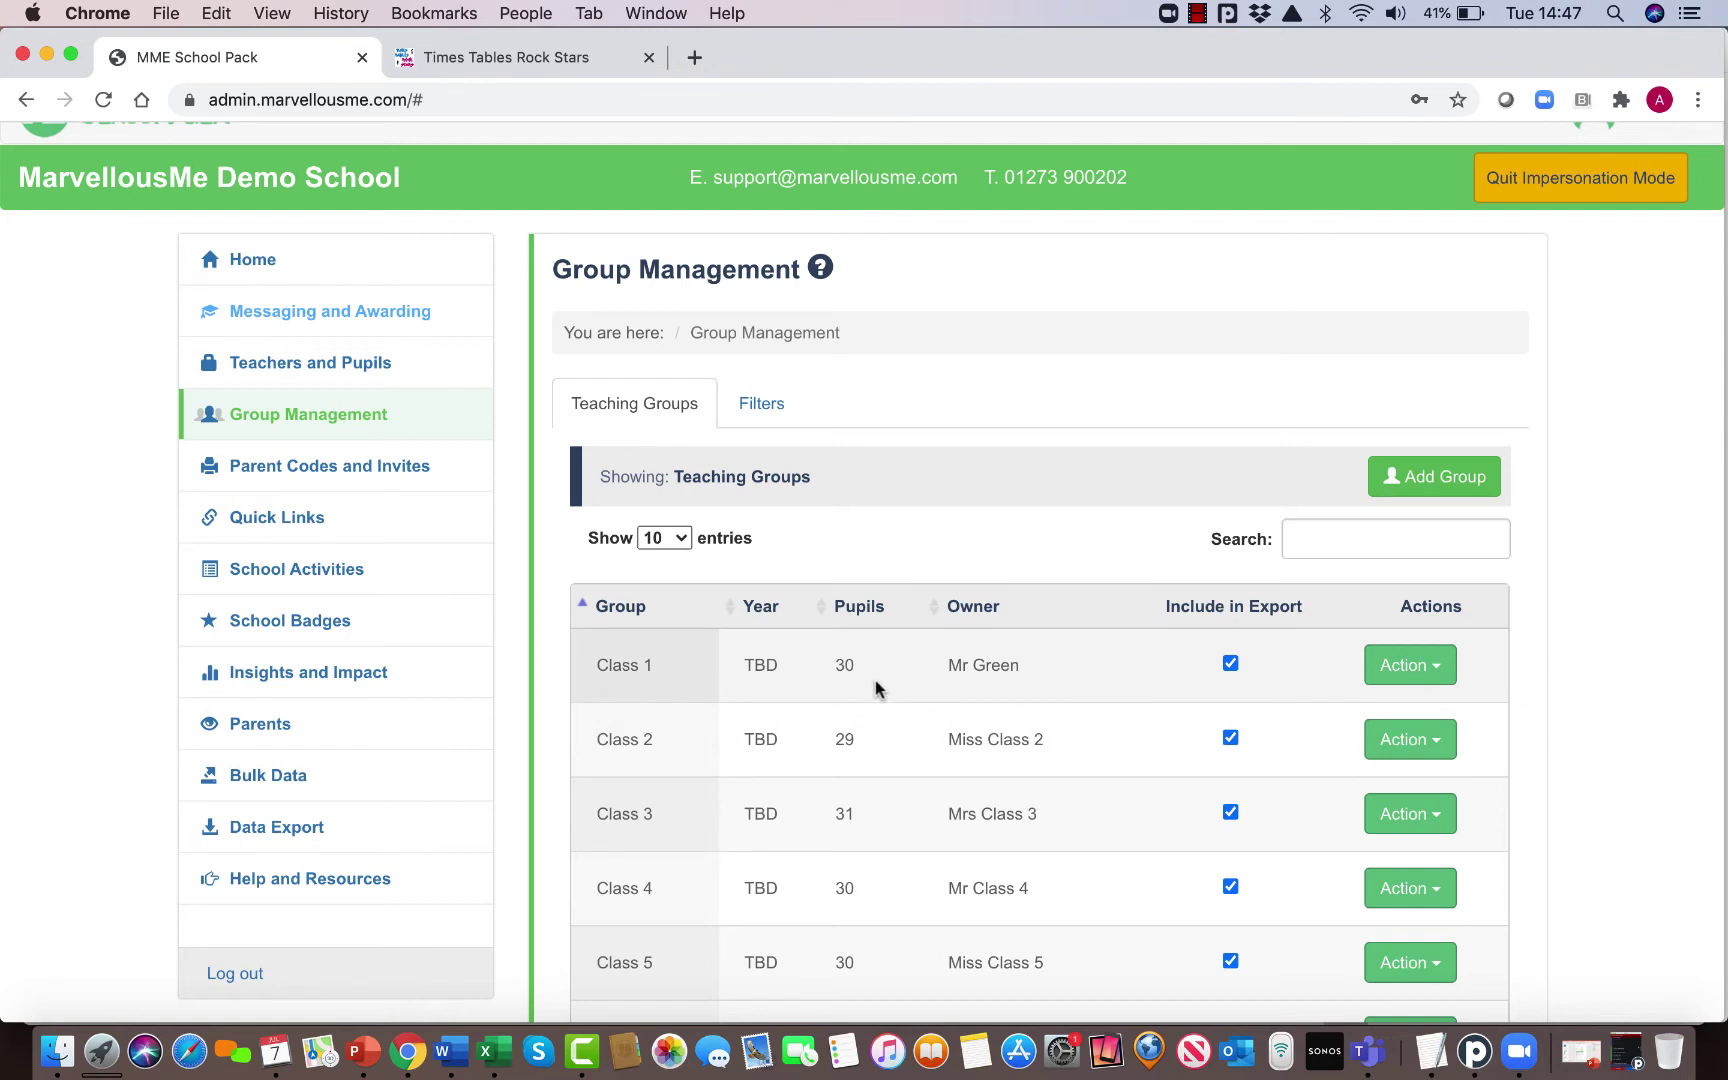
click(1402, 666)
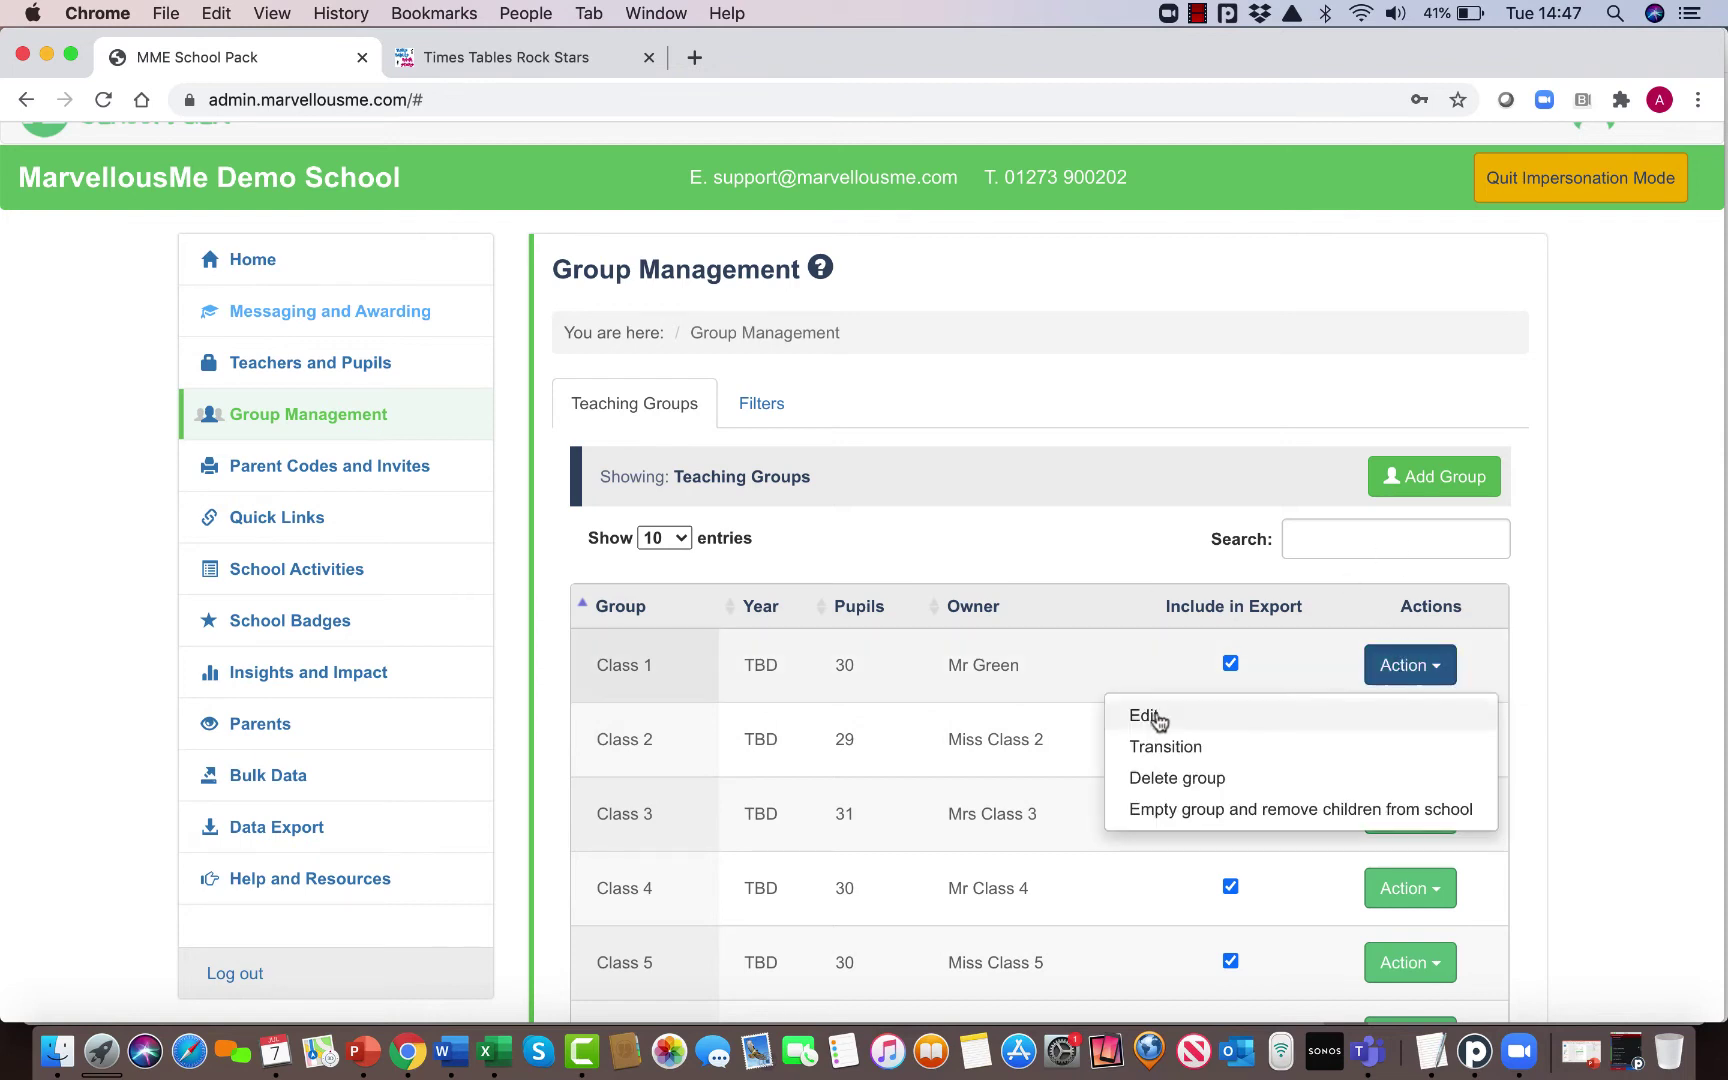
click(1148, 715)
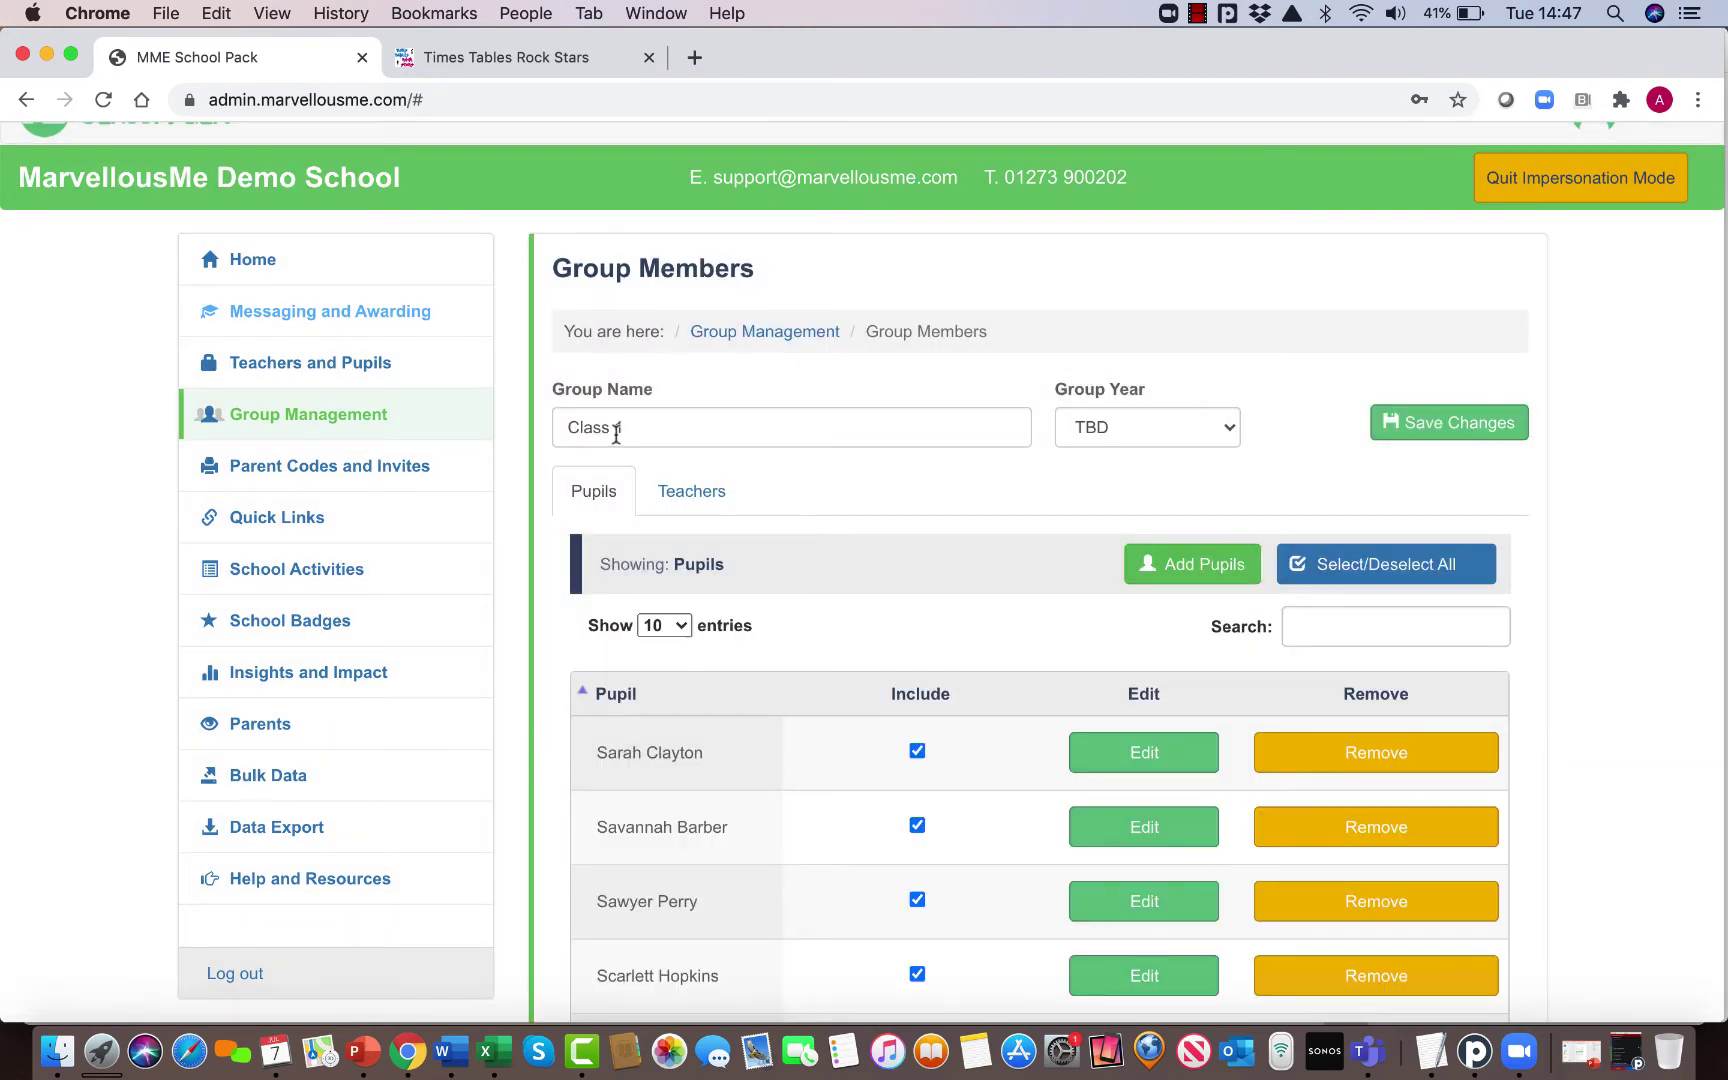
click(1147, 428)
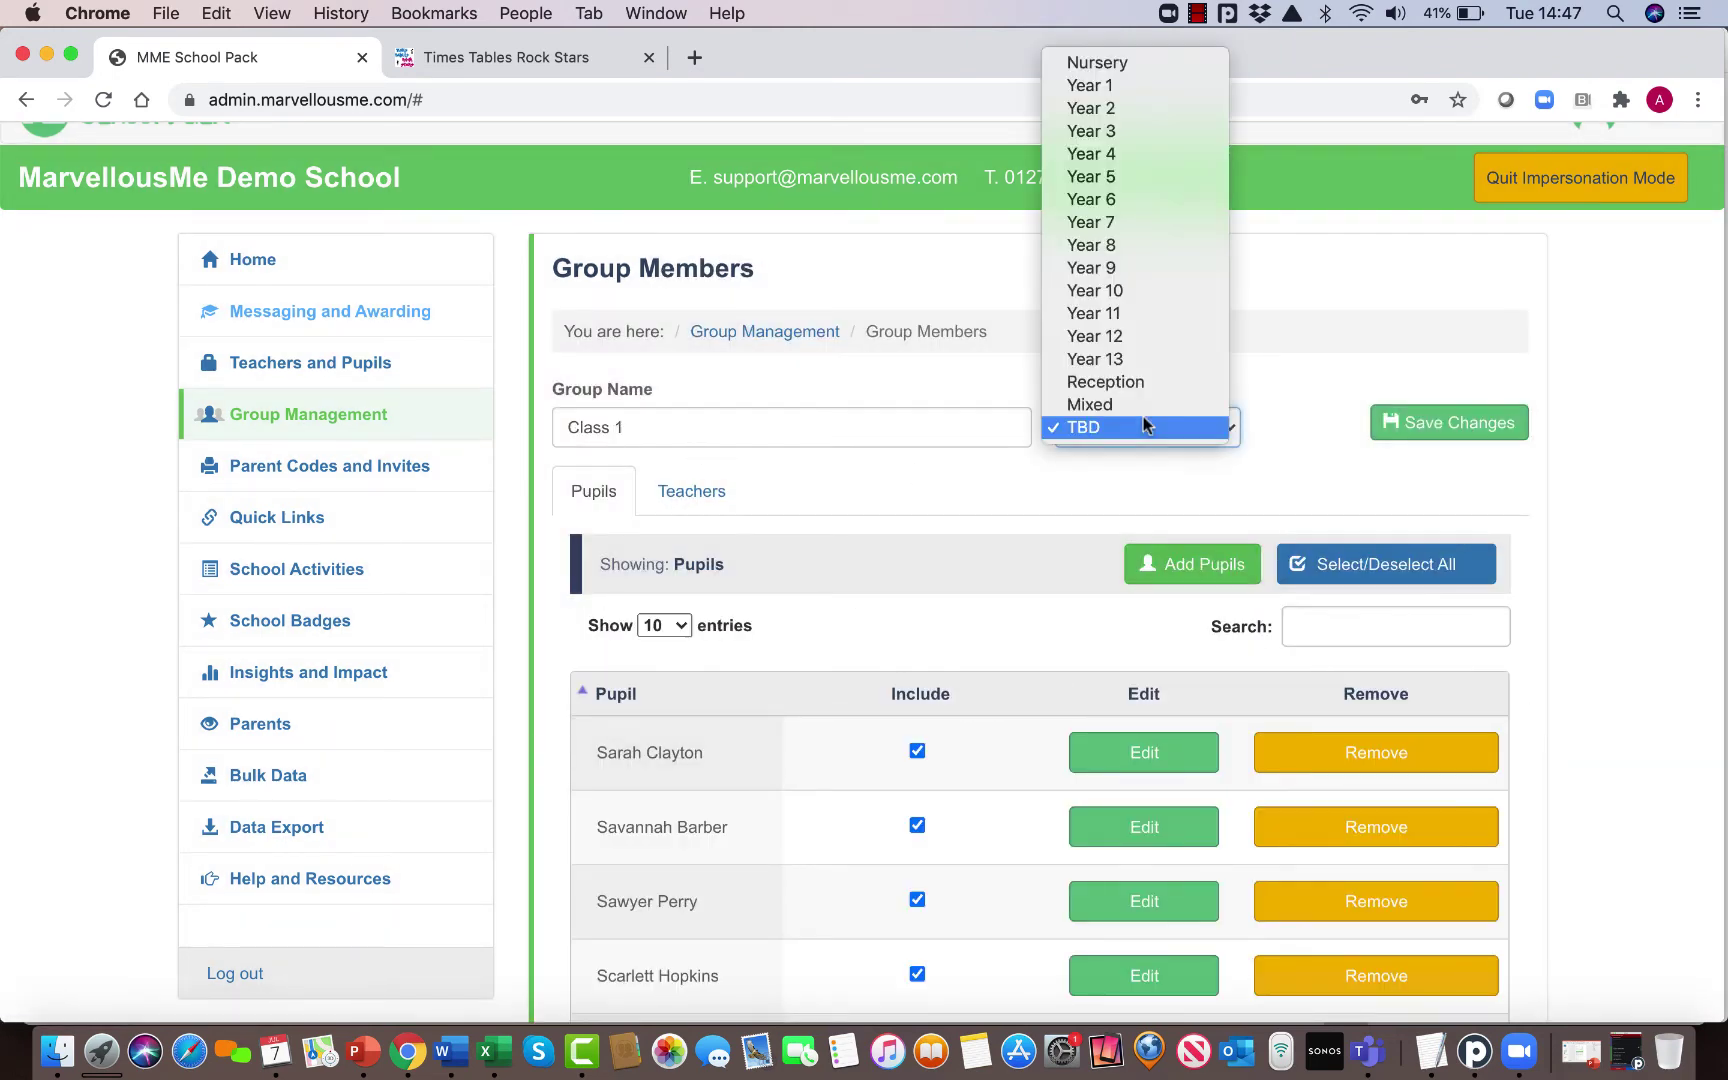
click(1265, 433)
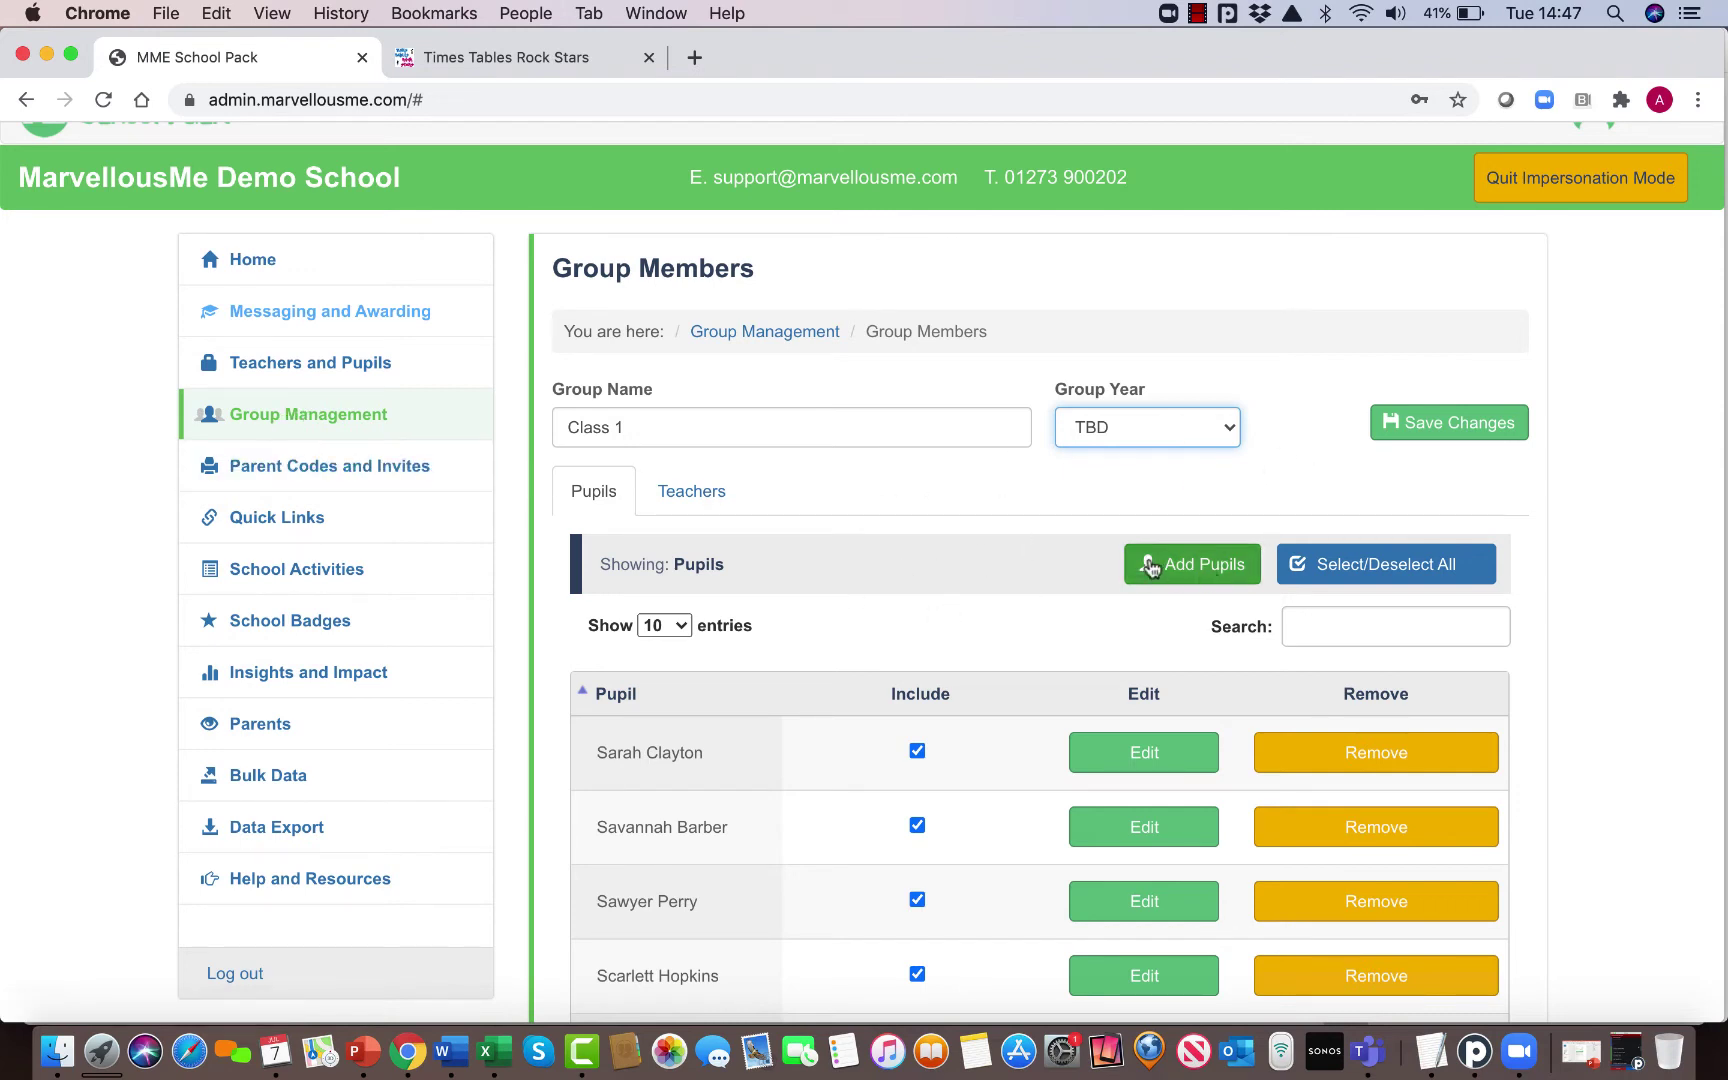
Step: Return to the Teaching Groups list and open Class 4 for editing
scroll(1025, 662, down, 5)
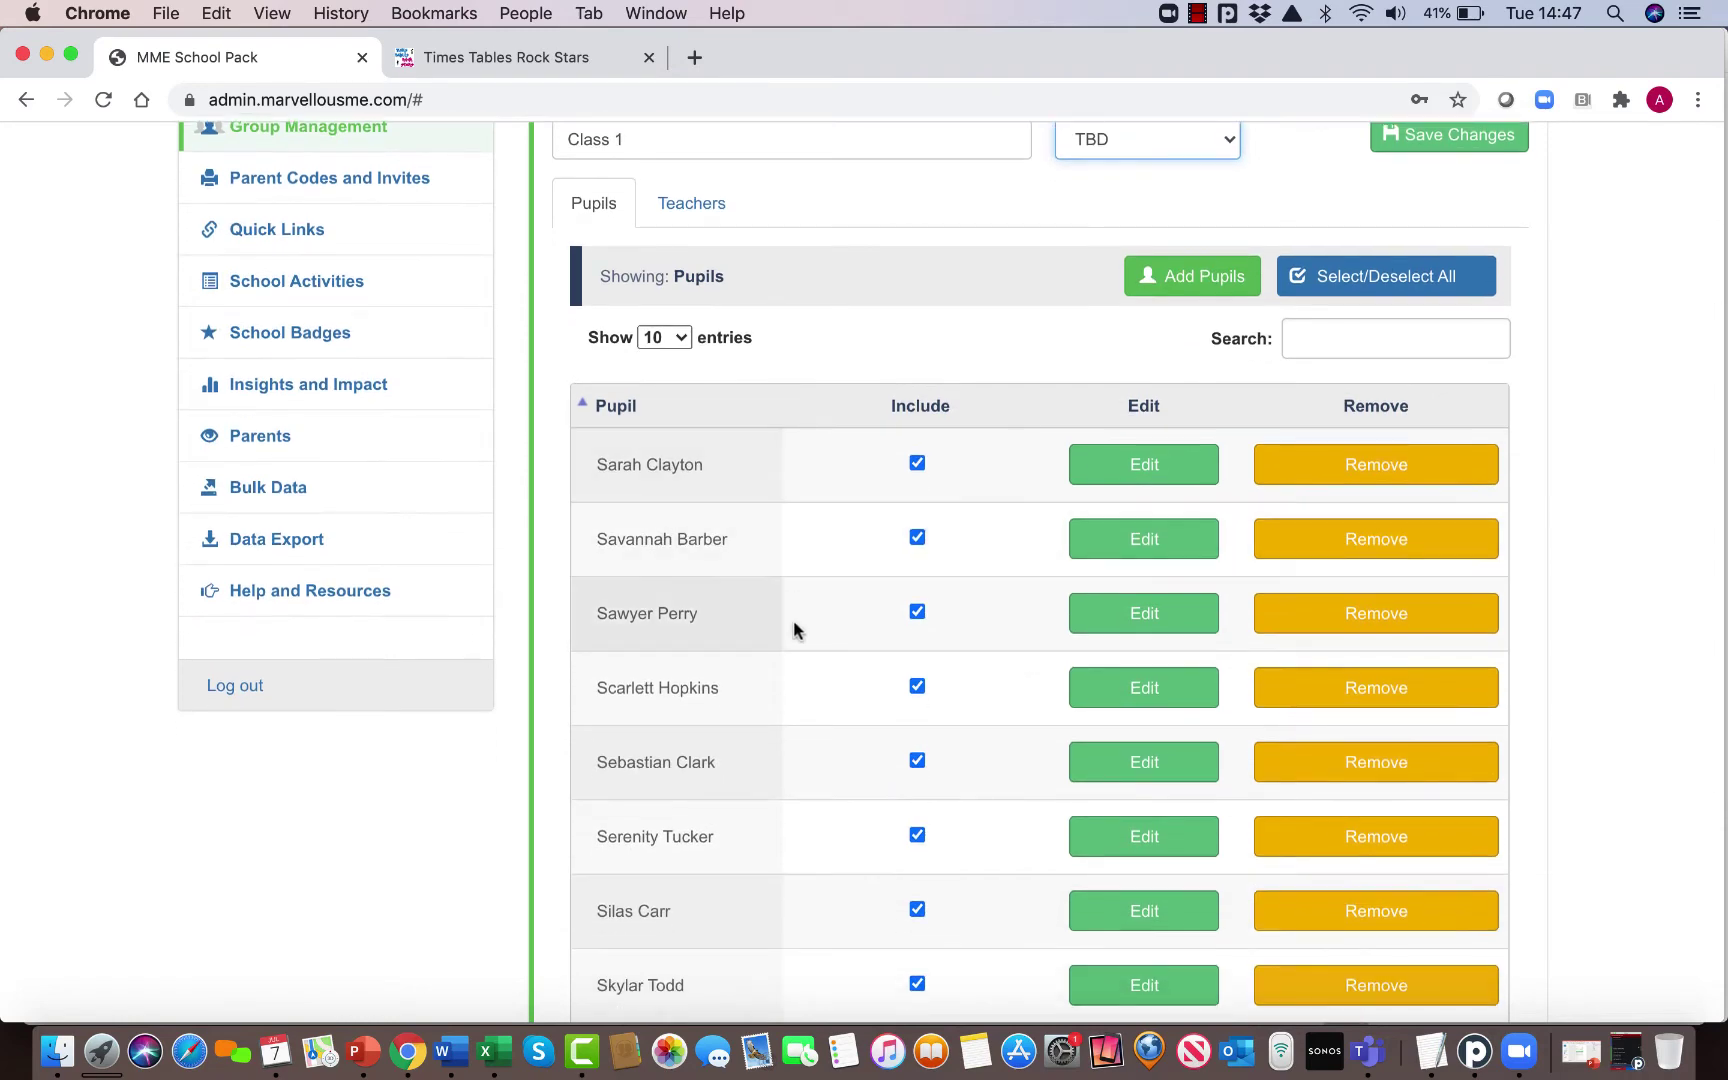
scroll(801, 712, up, 1)
scroll(801, 712, down, 2)
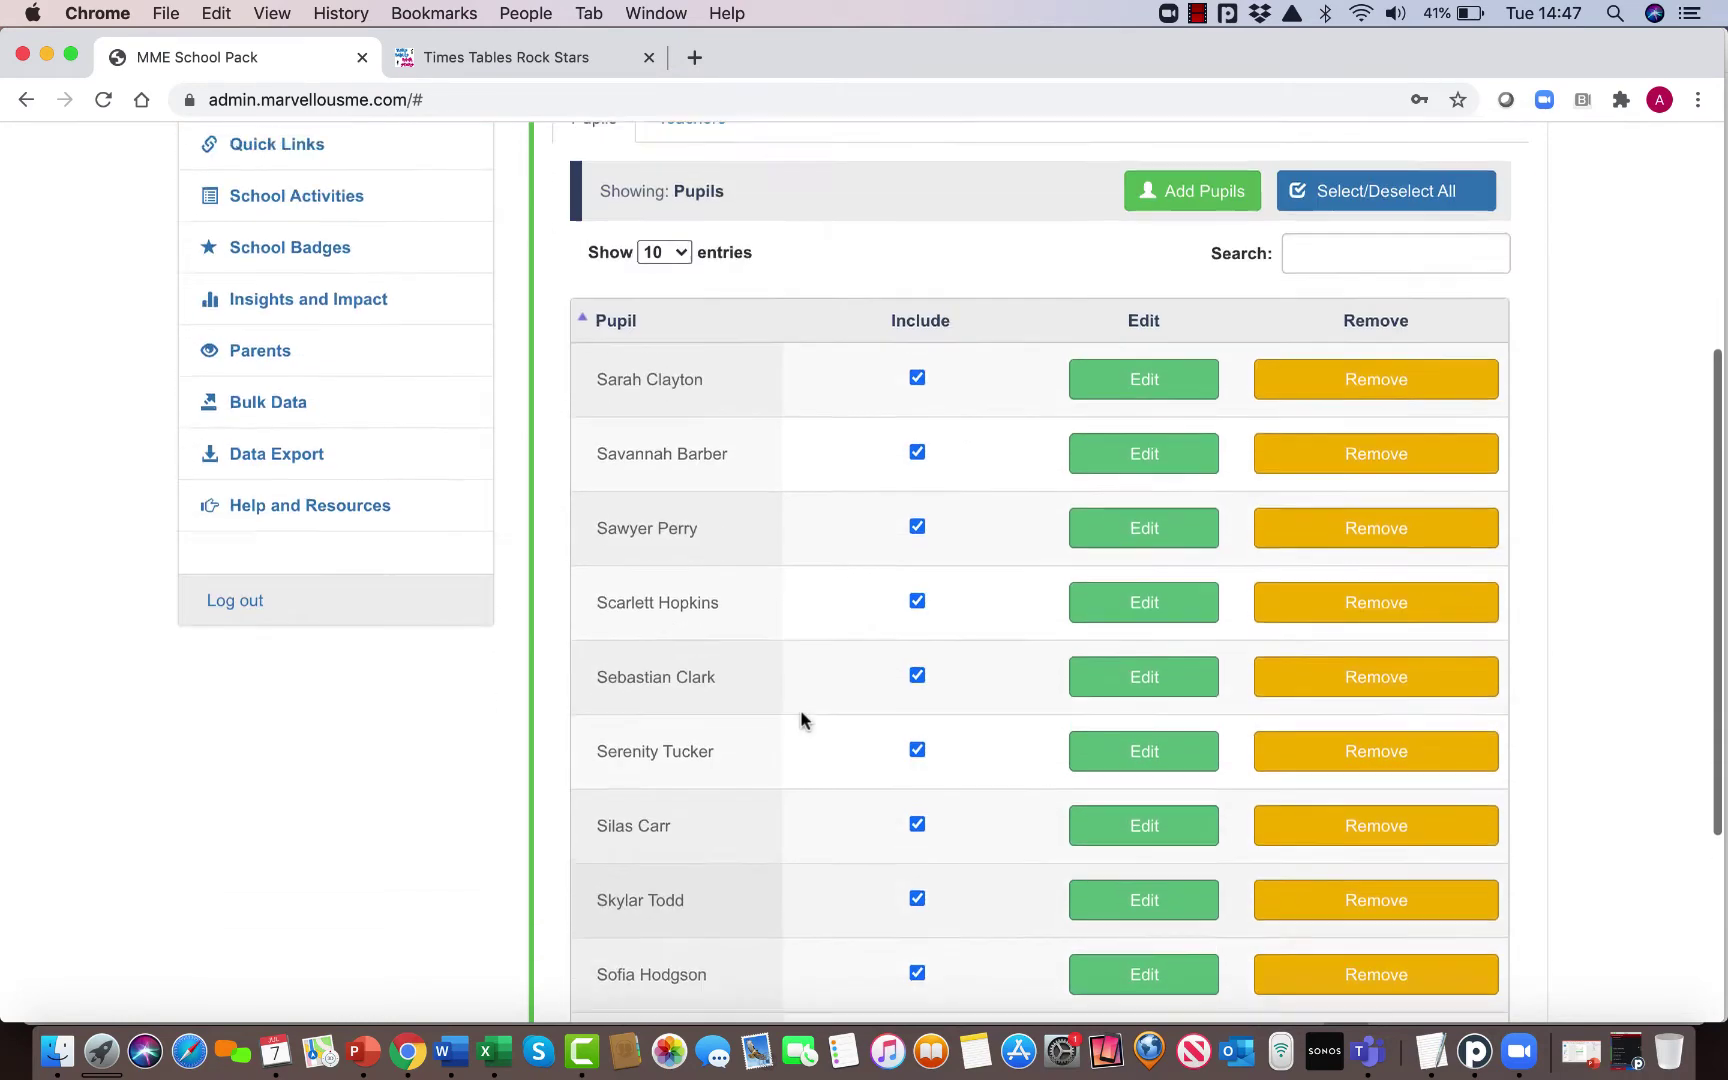
scroll(964, 436, up, 5)
click(752, 246)
scroll(792, 495, down, 7)
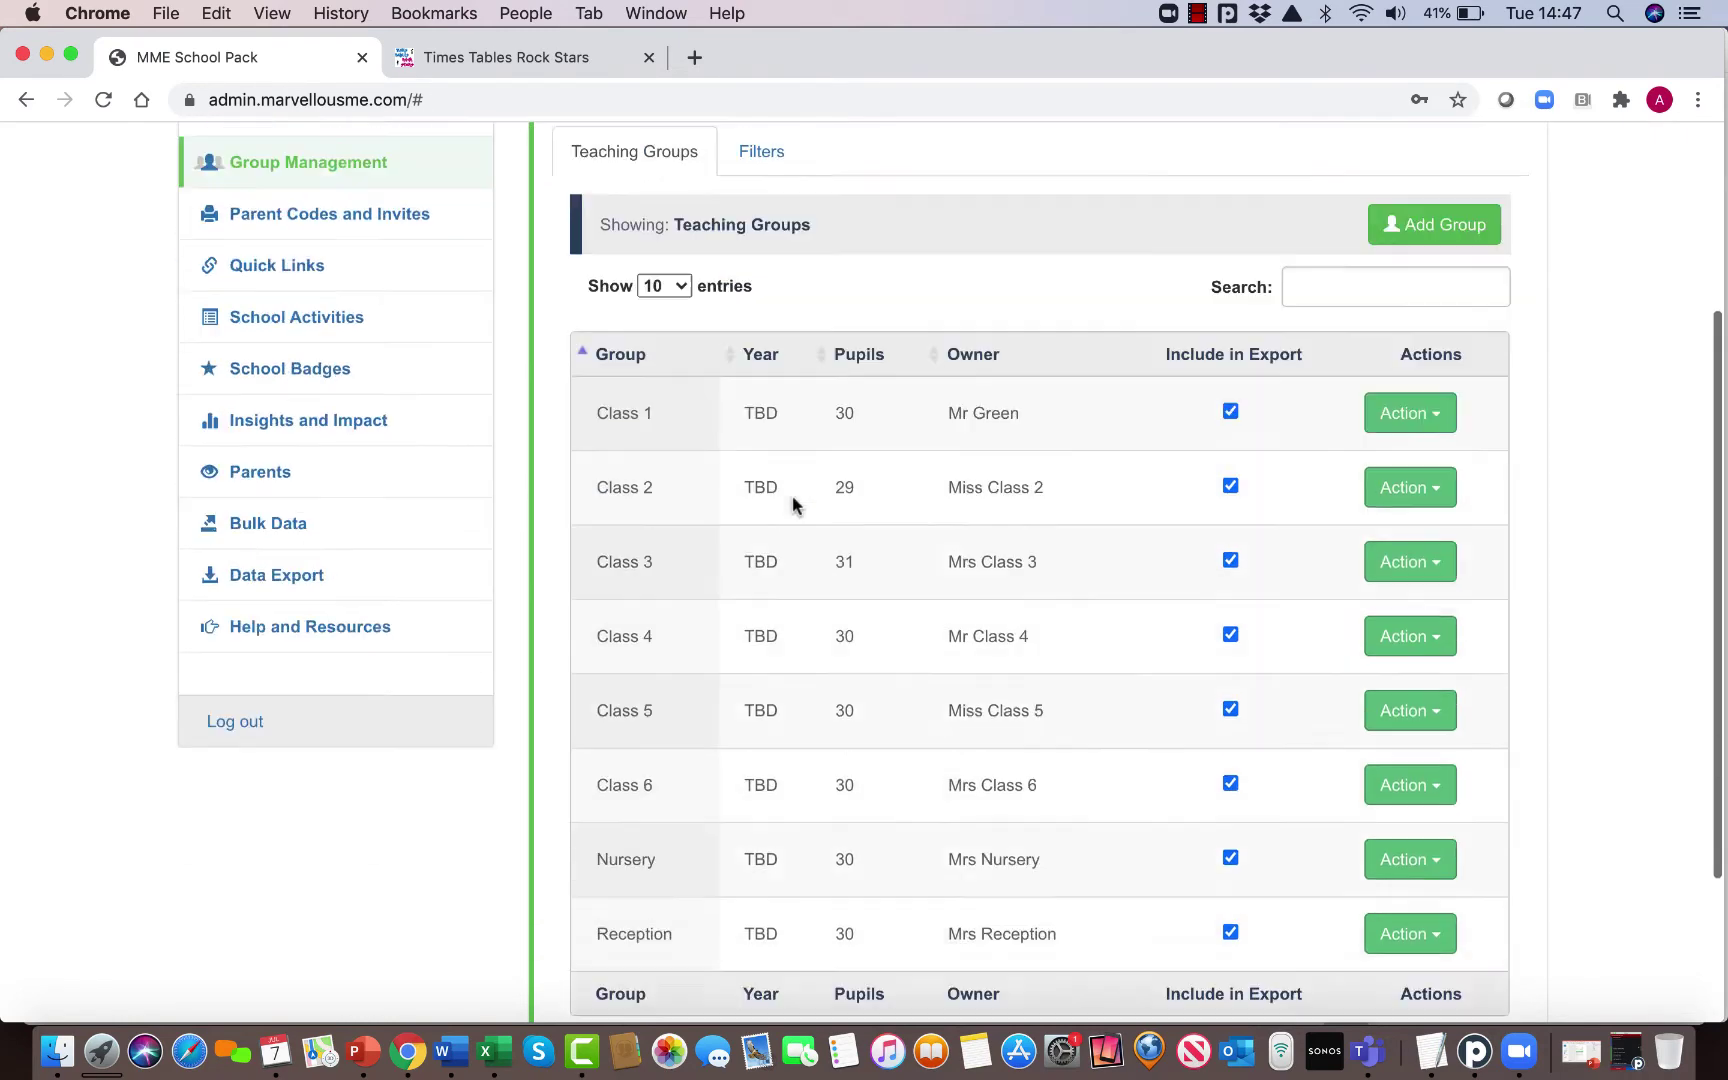
click(1433, 498)
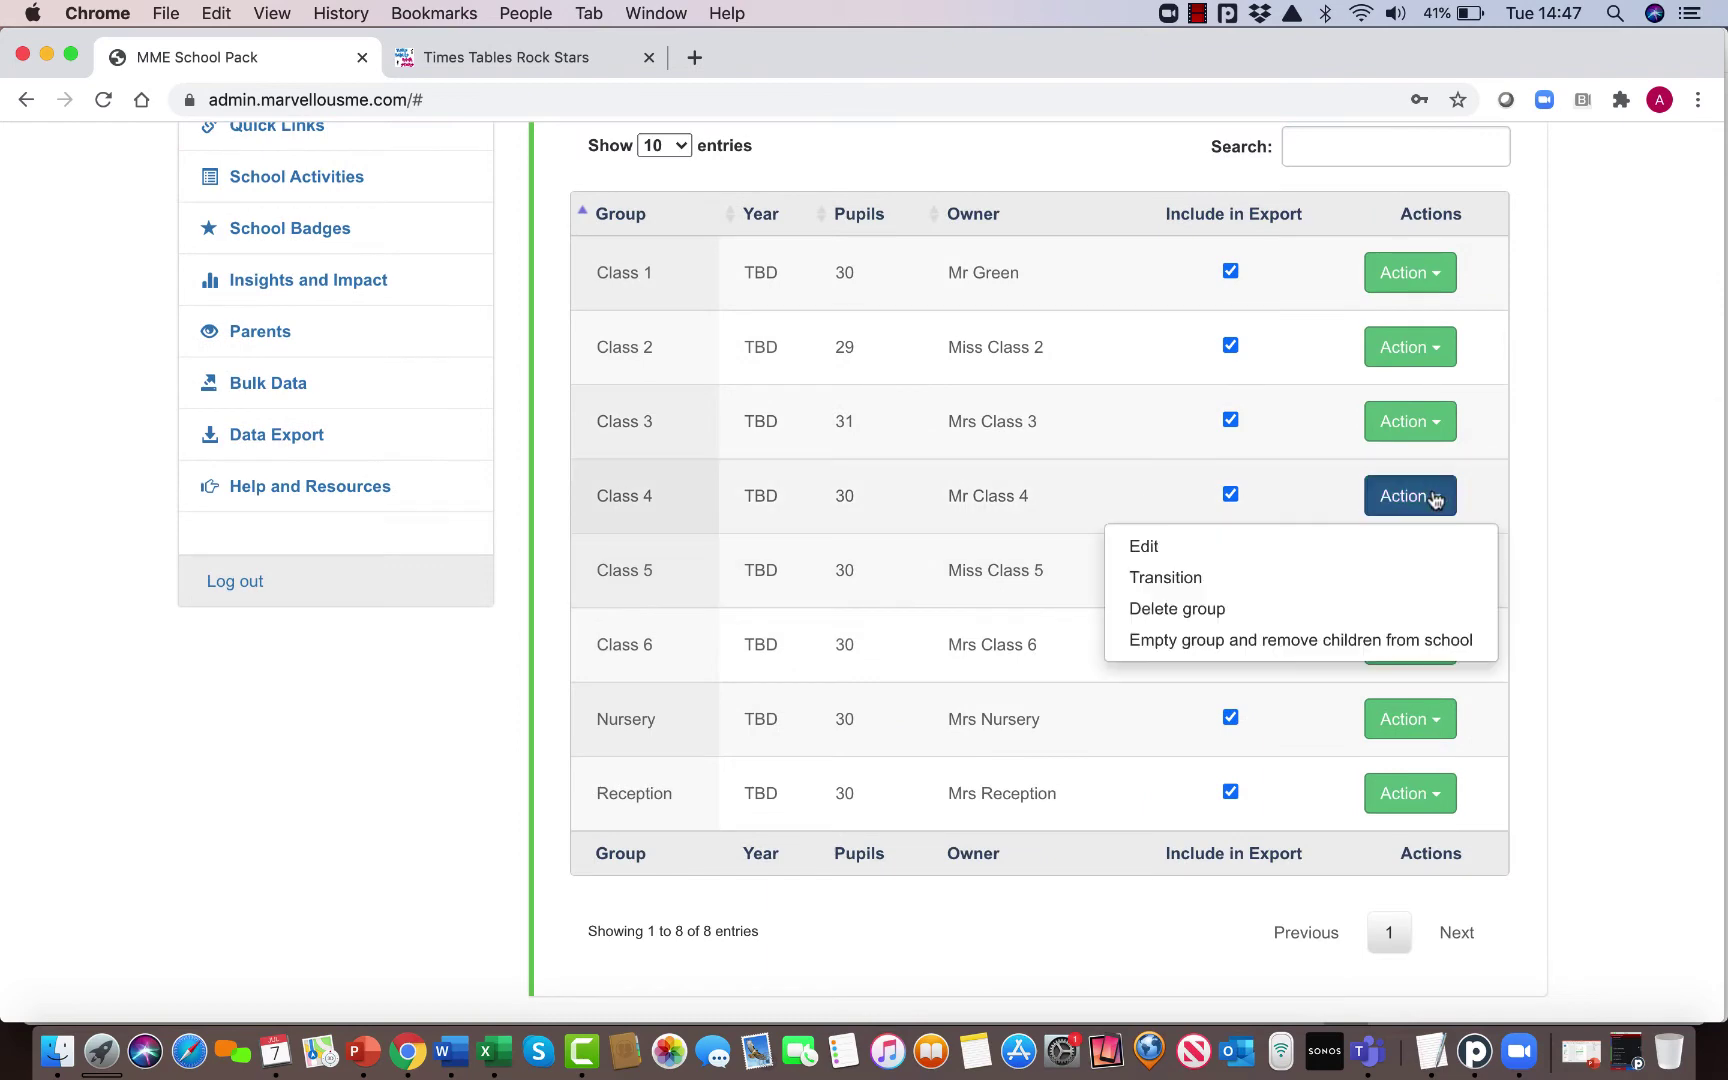
click(1145, 547)
Step: Check Class 4's assigned teachers, then go back to its pupil list
scroll(887, 655, down, 10)
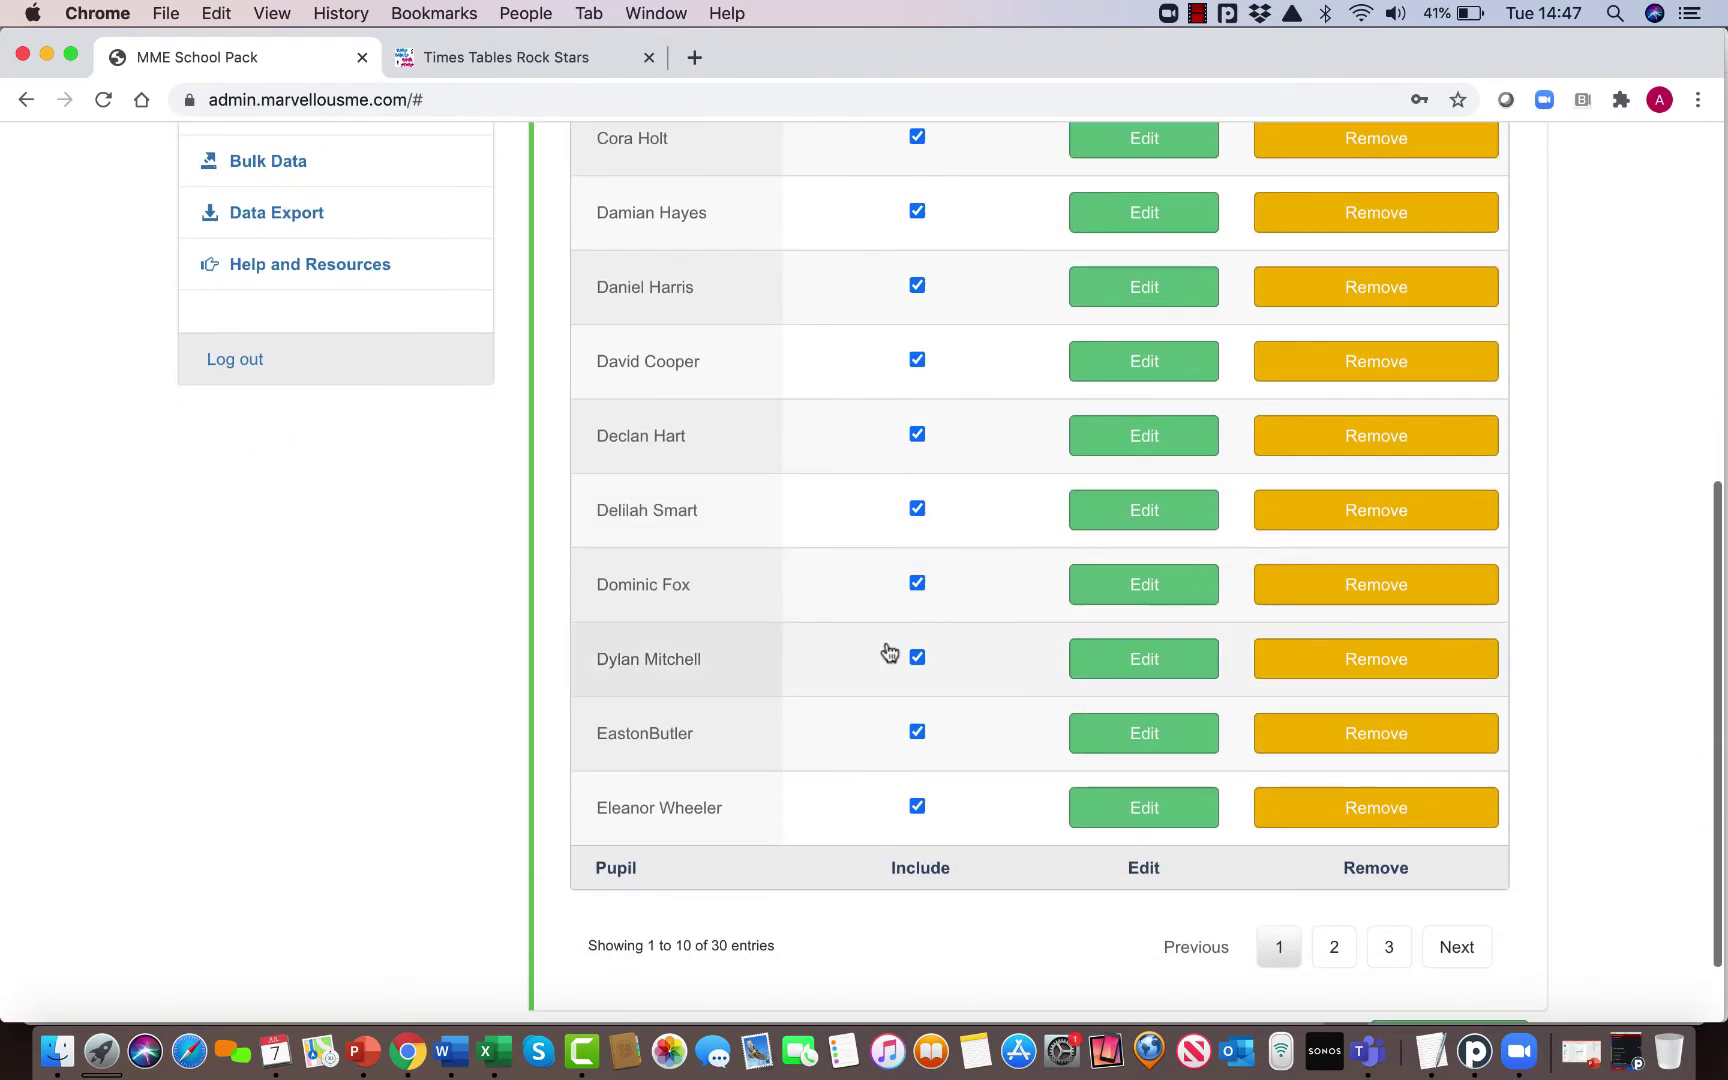
scroll(887, 652, up, 10)
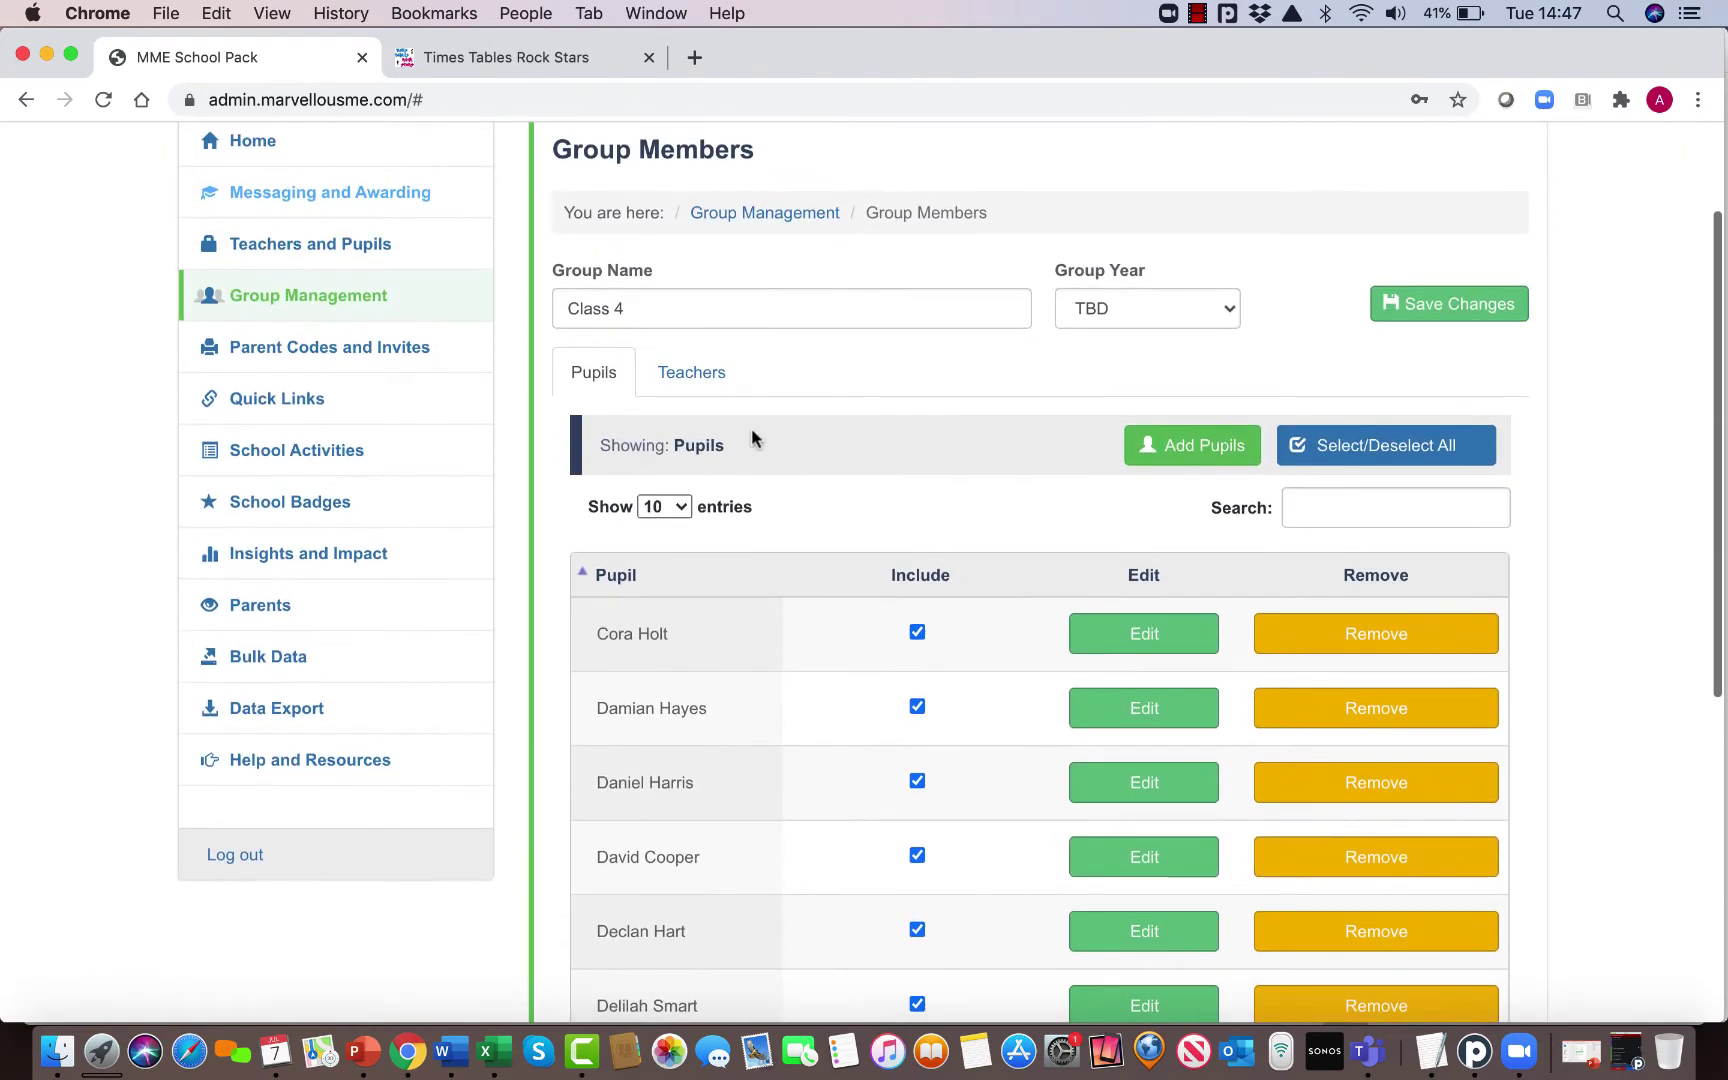
click(700, 373)
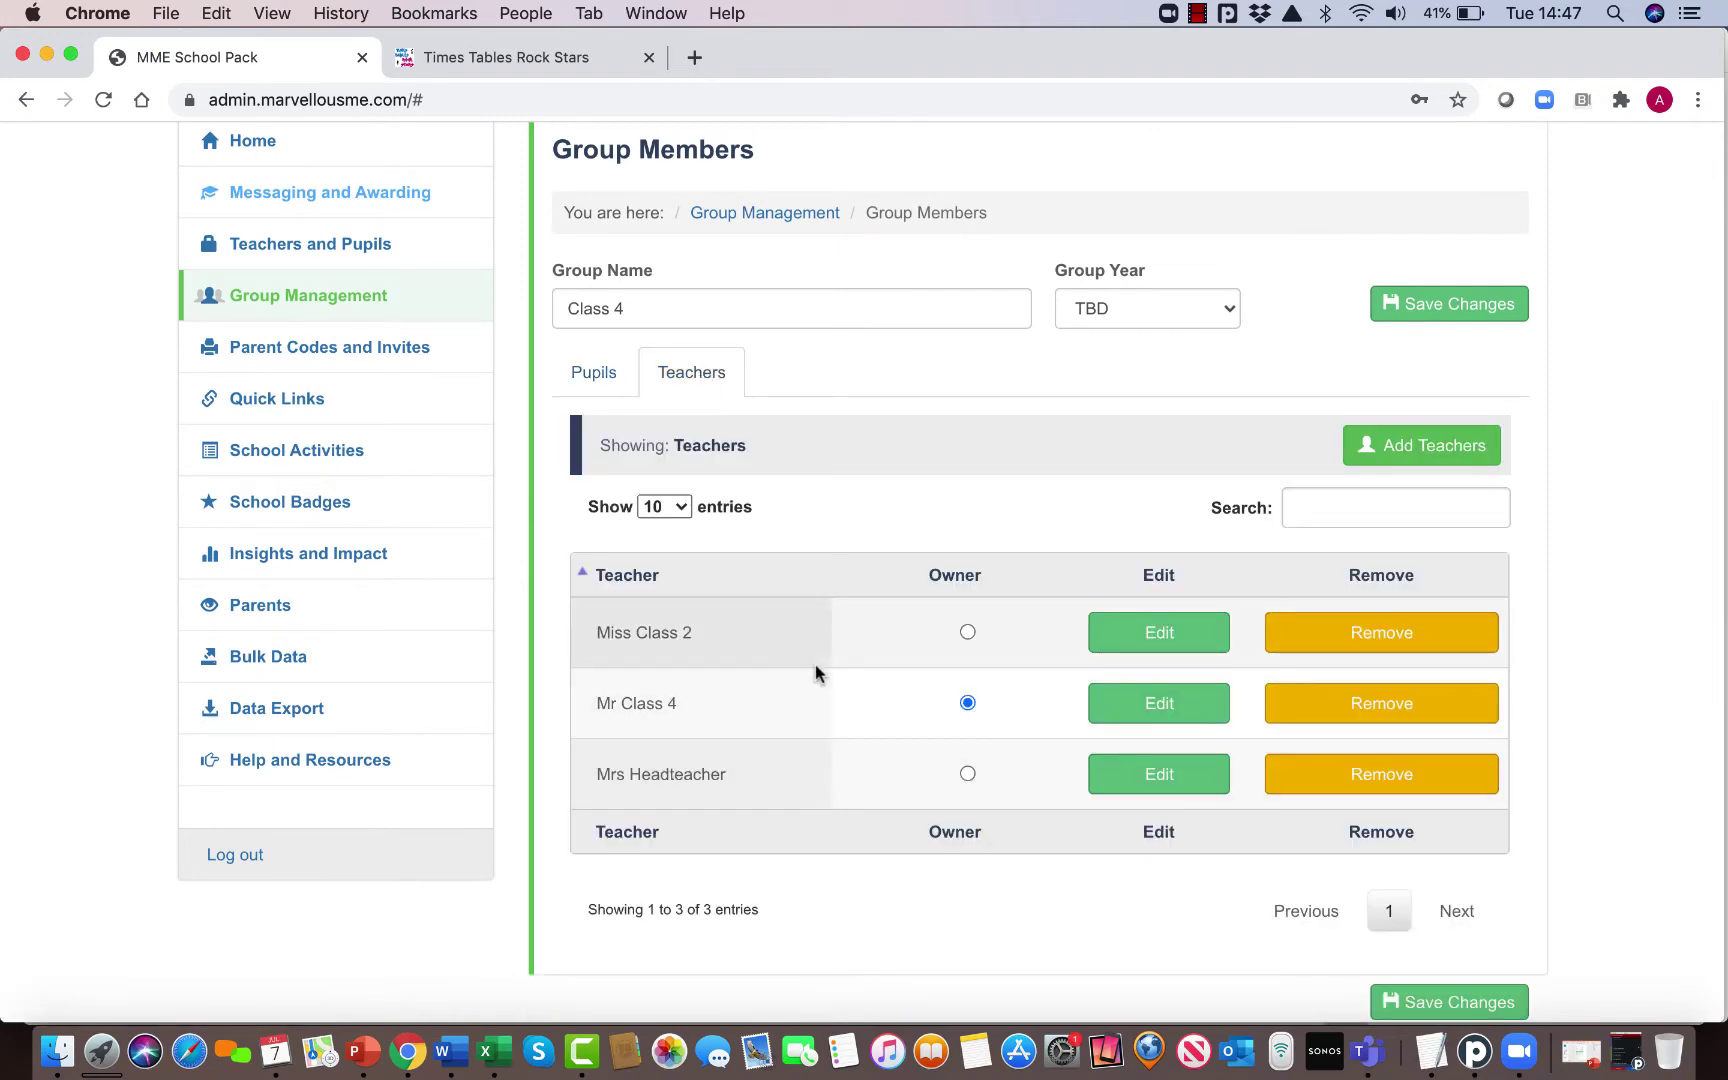
click(596, 370)
scroll(731, 763, down, 3)
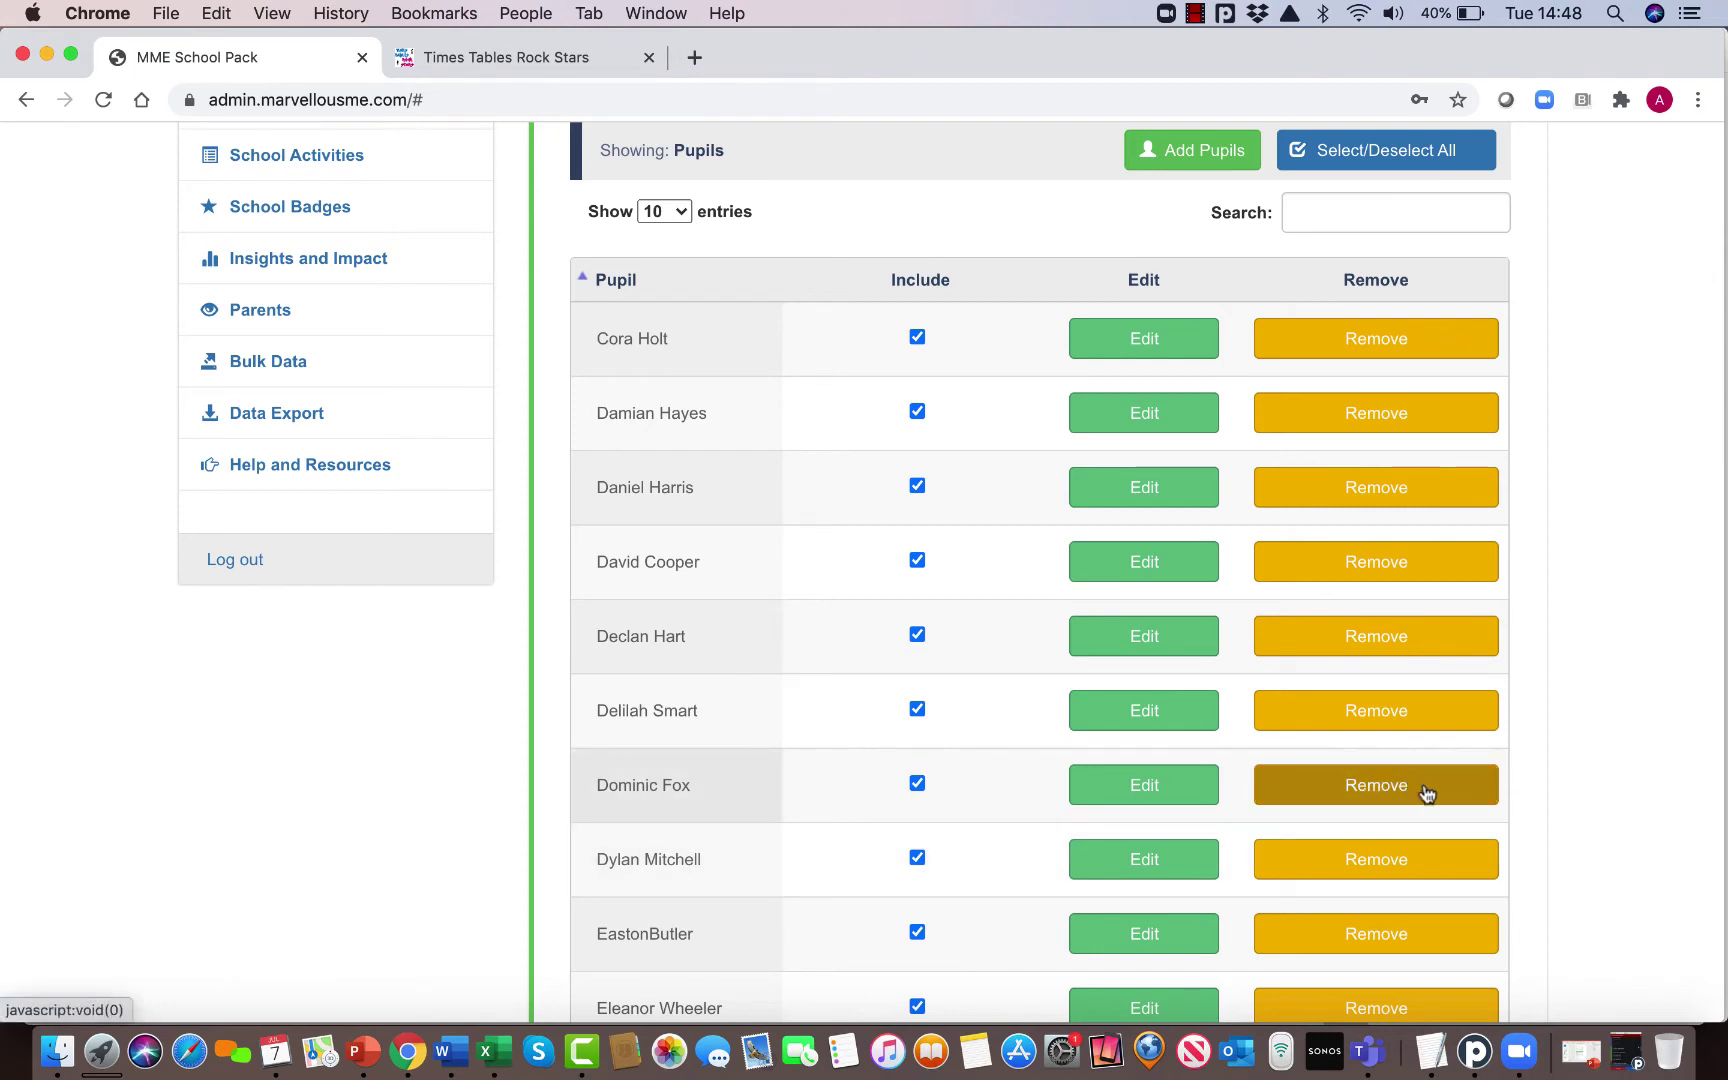
Step: Open the Teachers and Pupils accounts list and filter it by searching a pupil's name
scroll(1427, 793, up, 5)
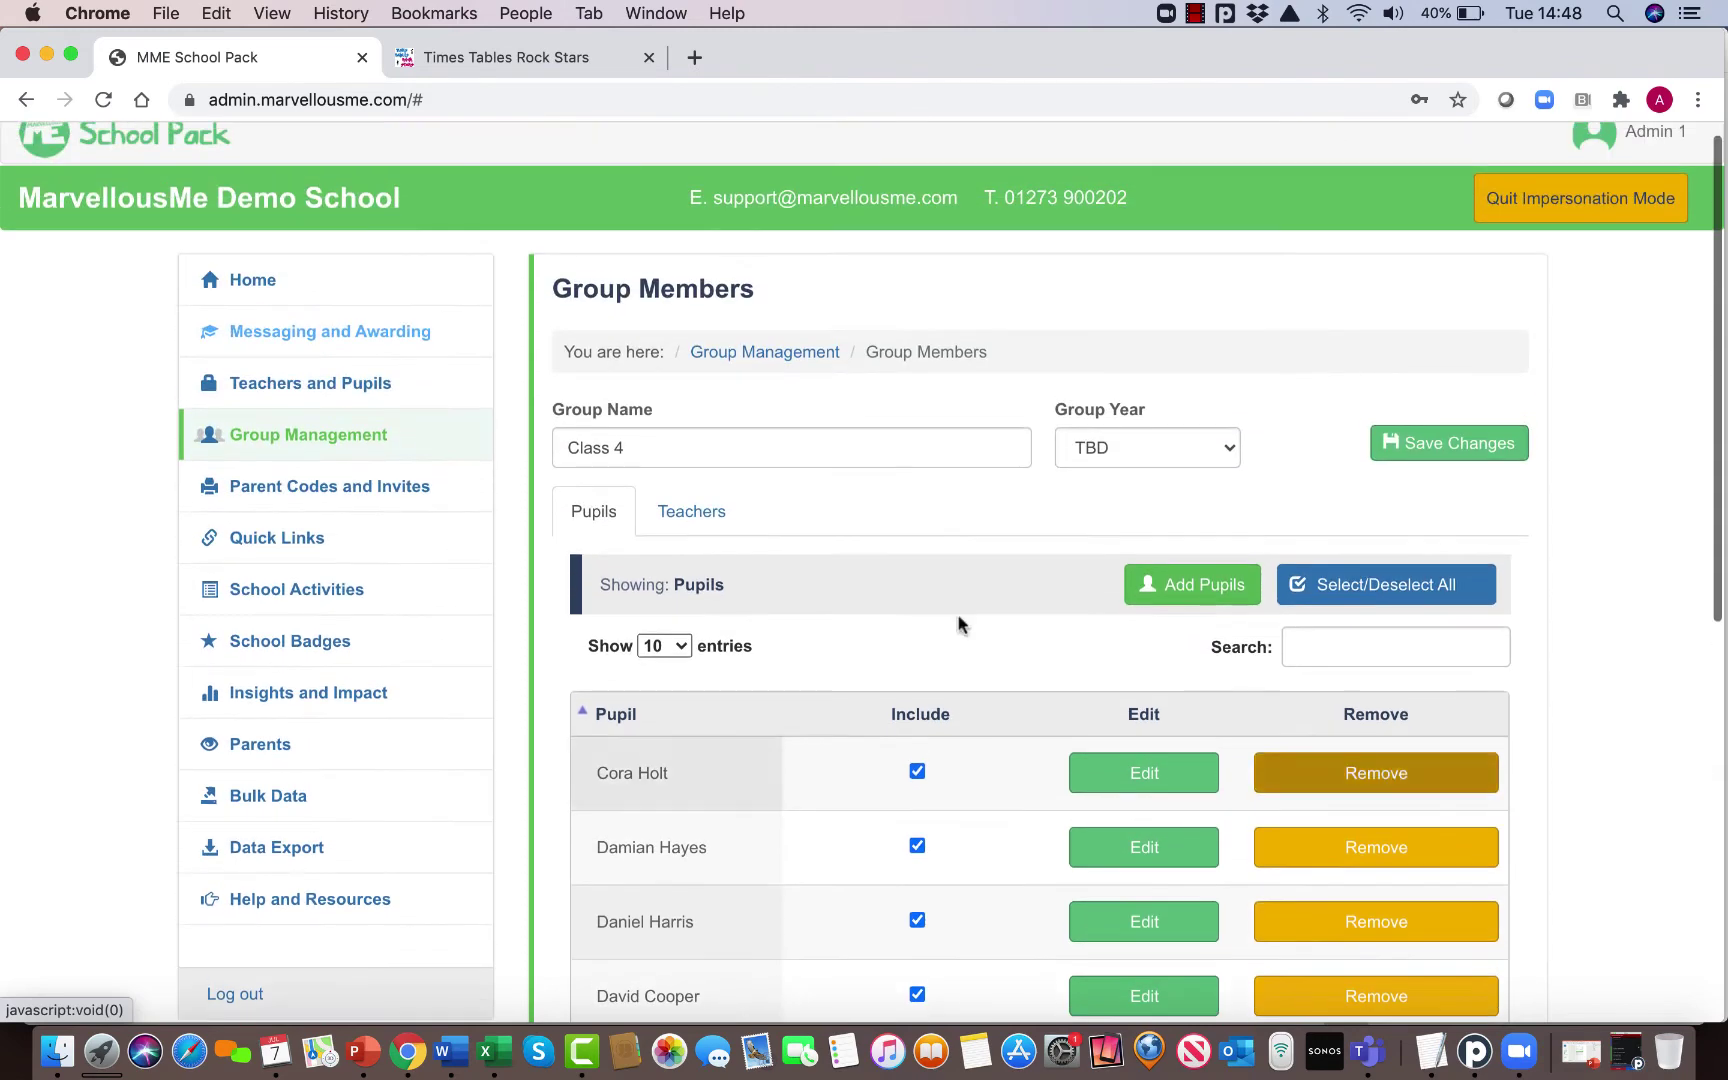
click(335, 392)
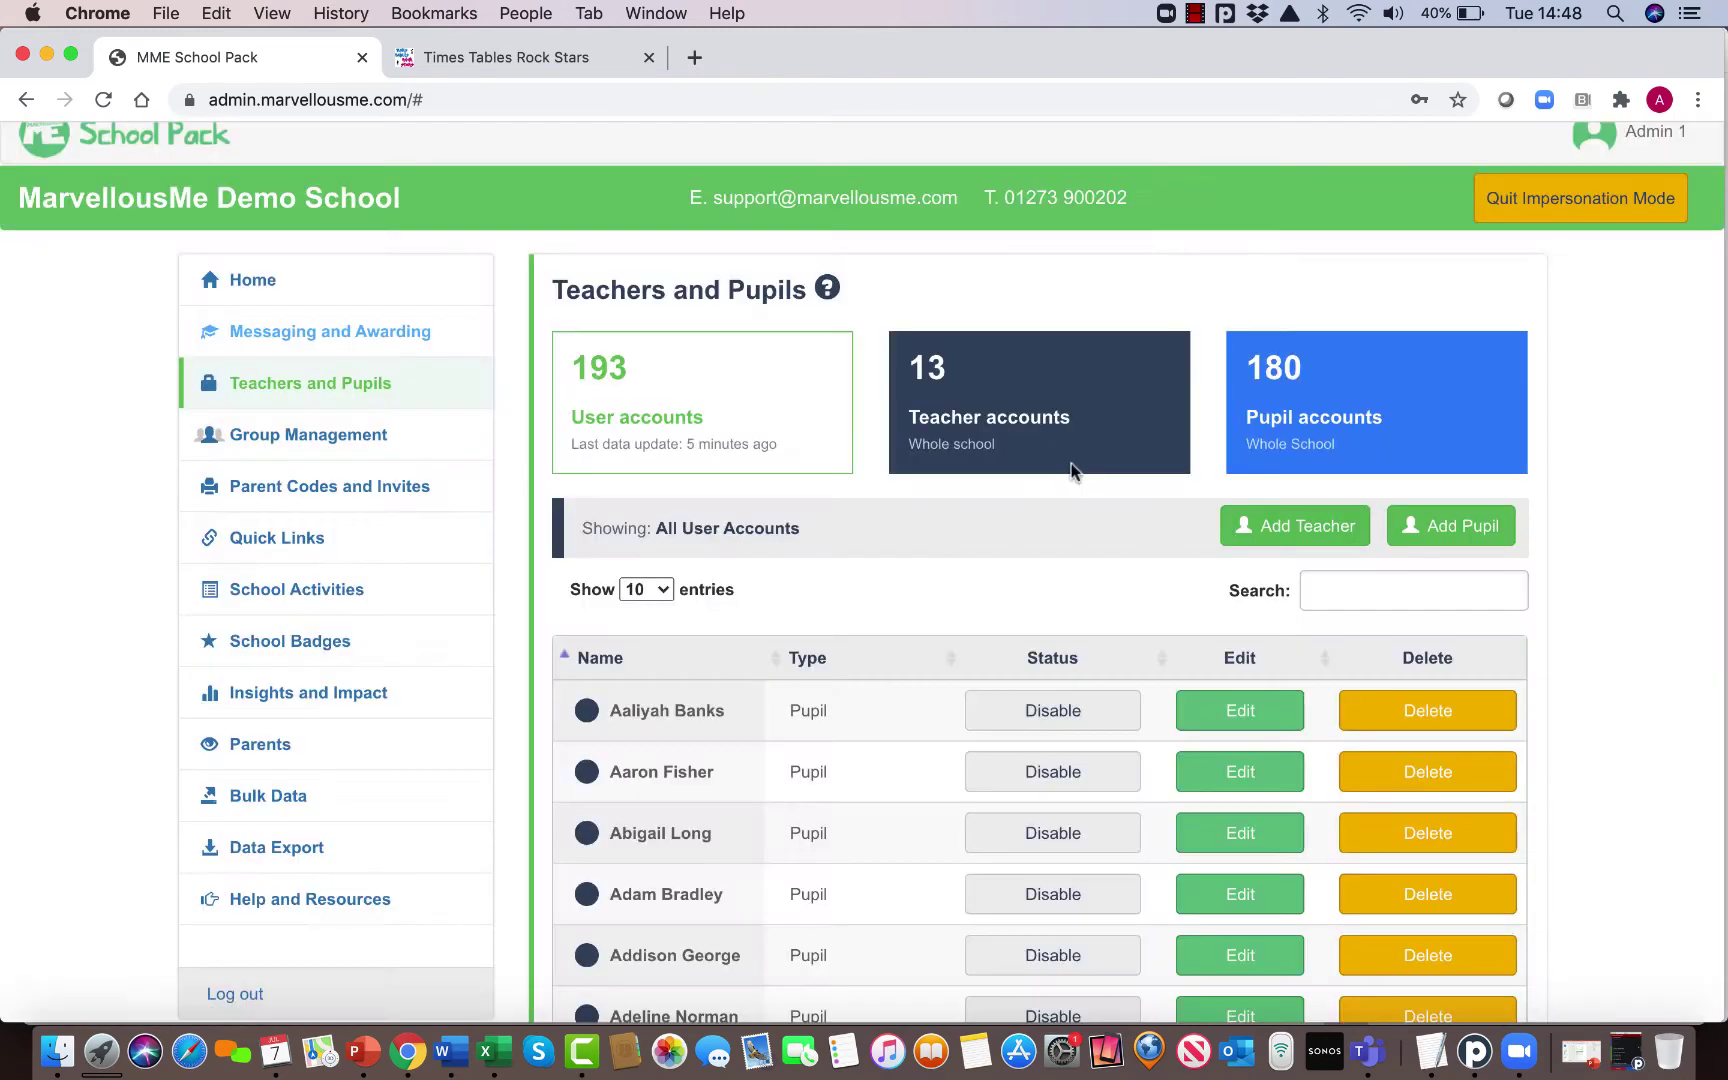
click(1336, 595)
text(co)
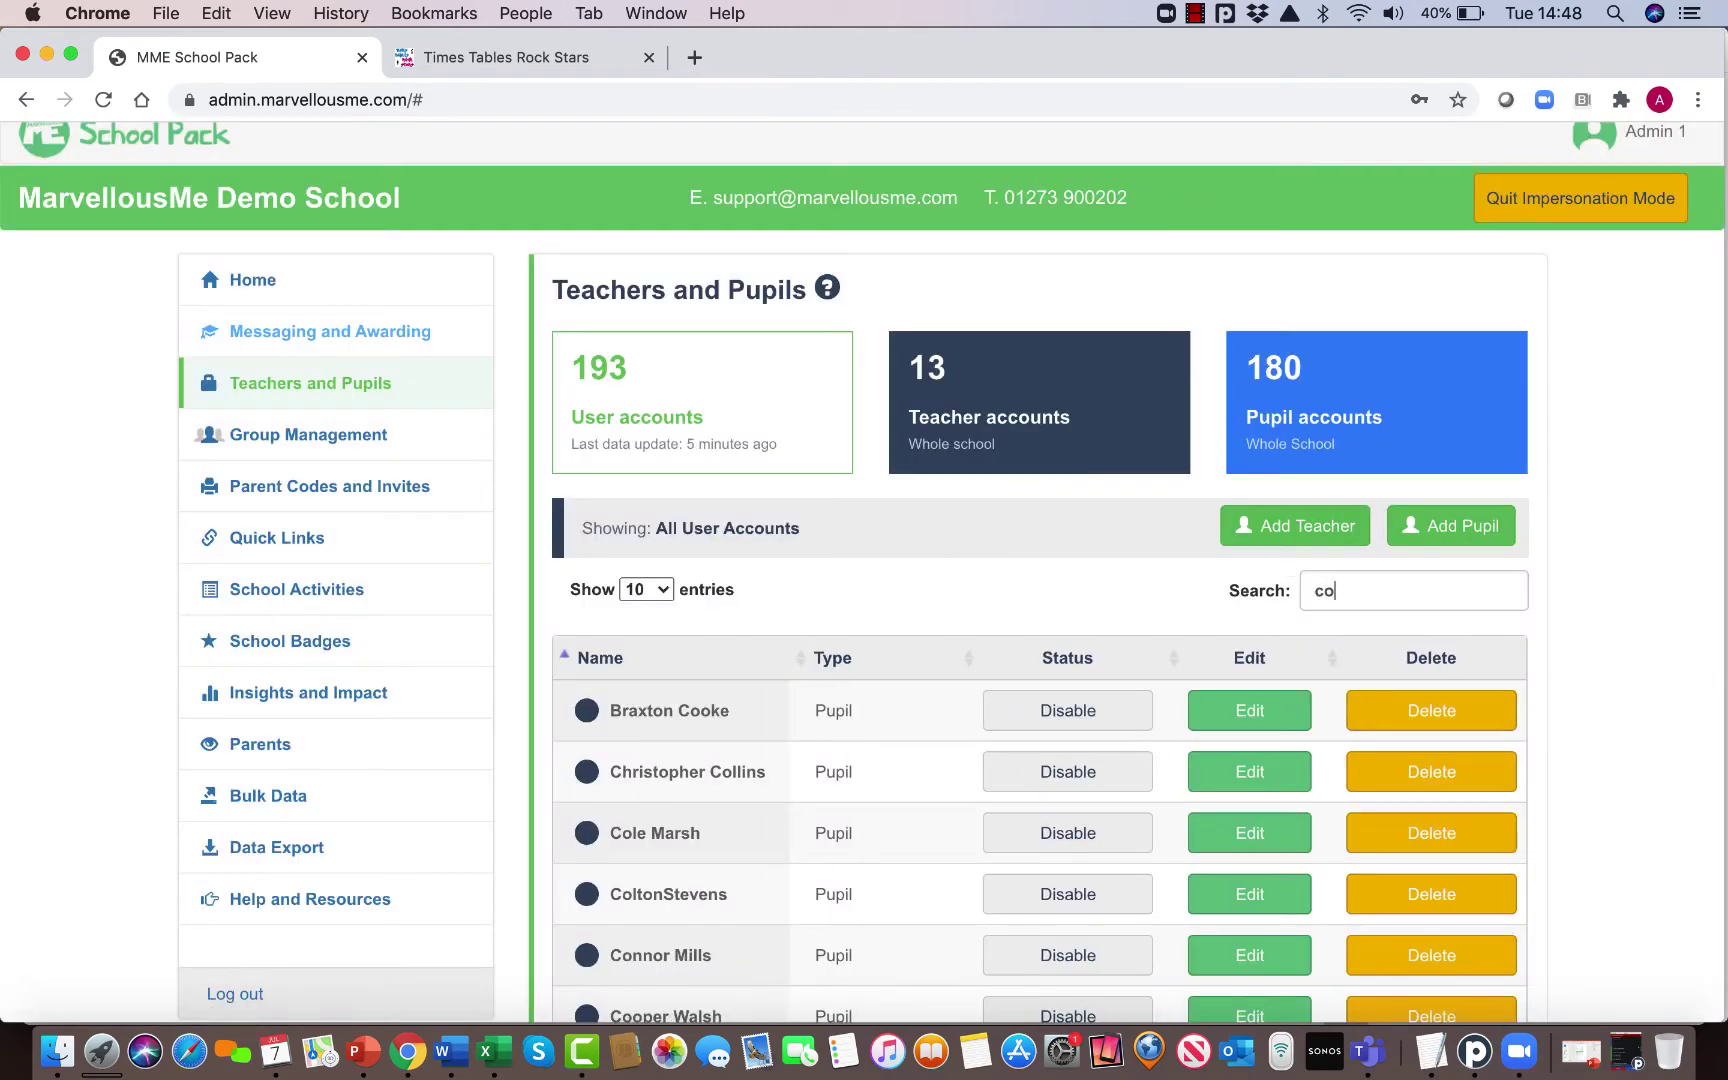
text(x)
key(BackSpace)
key(BackSpace)
key(BackSpace)
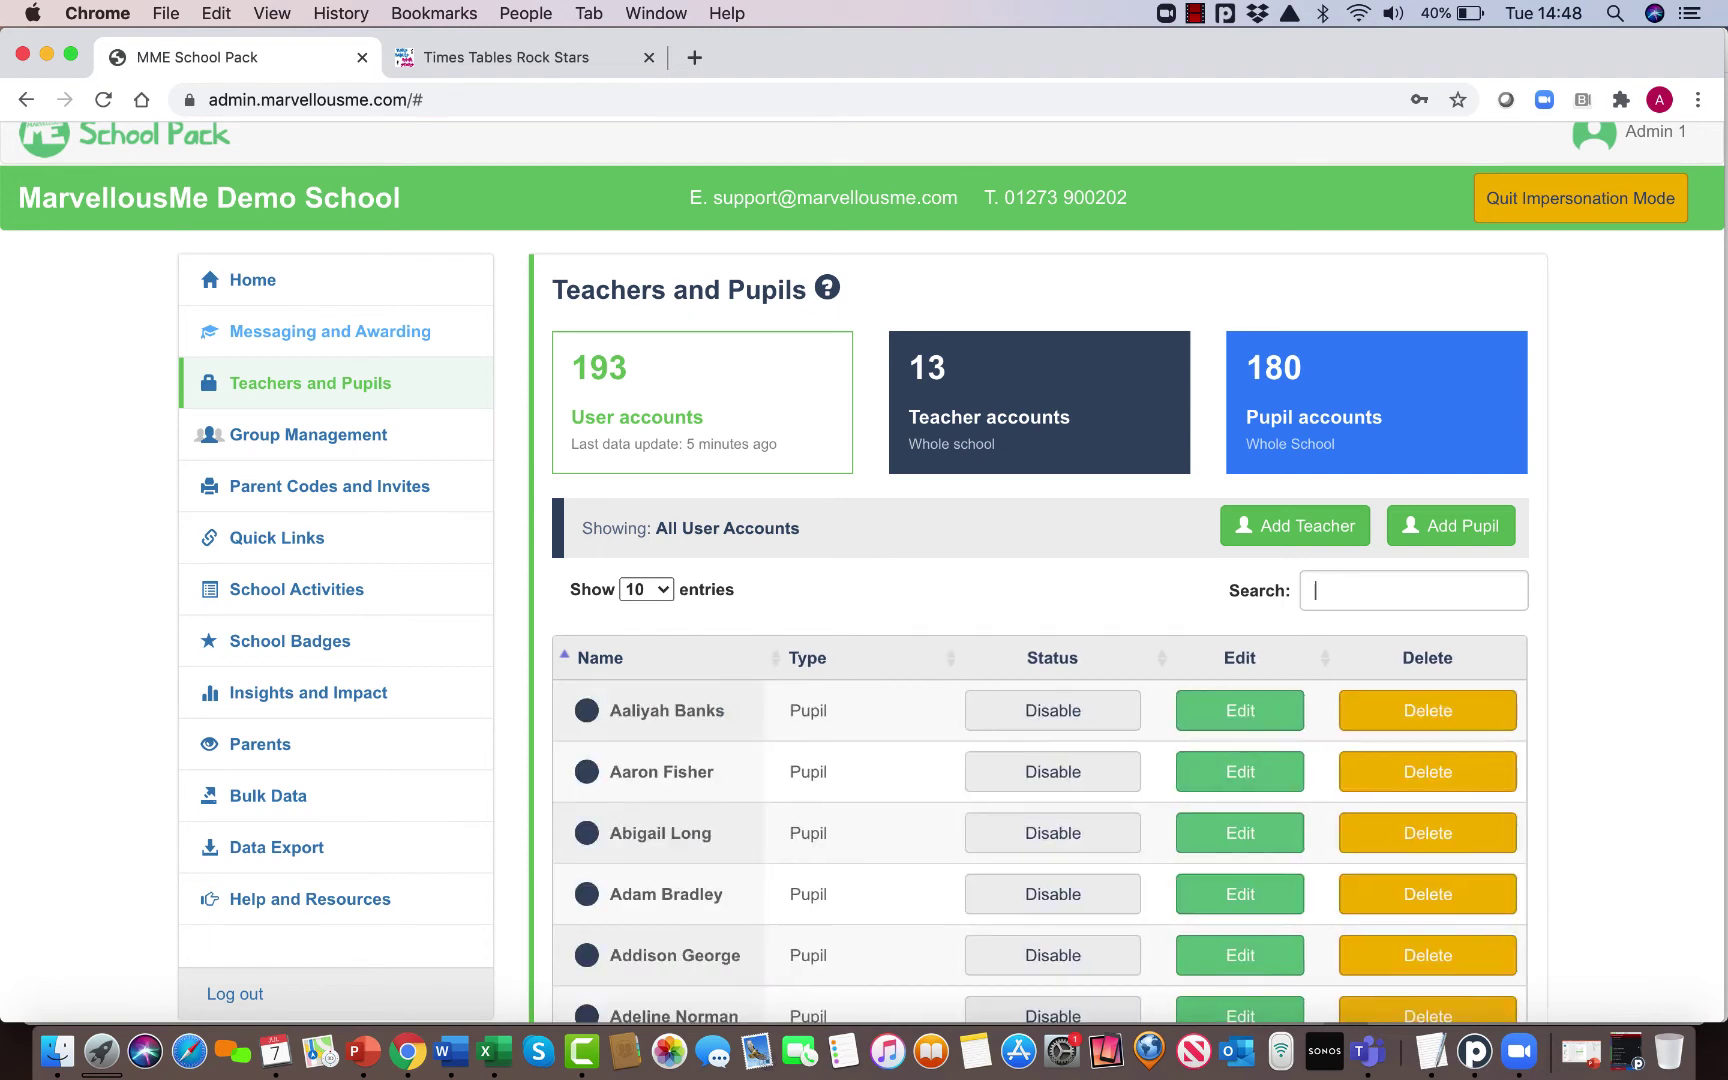
text(domi)
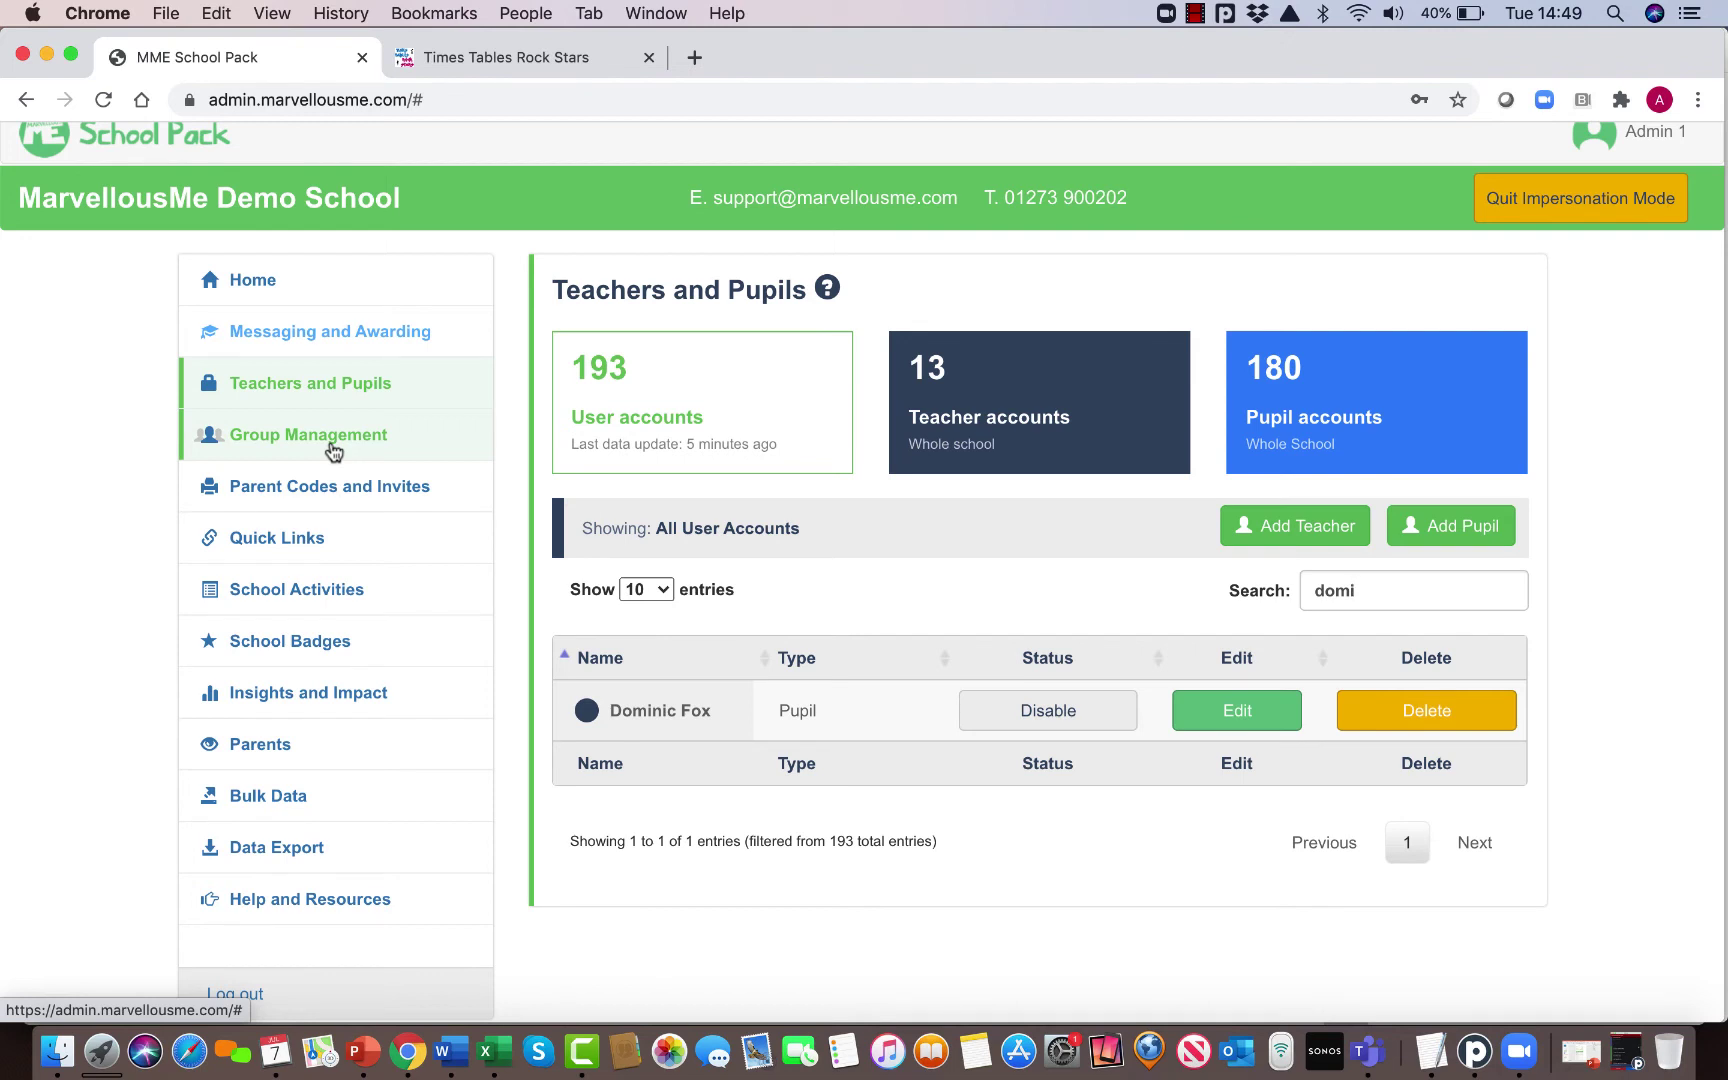
Step: Search 'hea' to review the headteacher's assigned groups, then close without saving
click(327, 386)
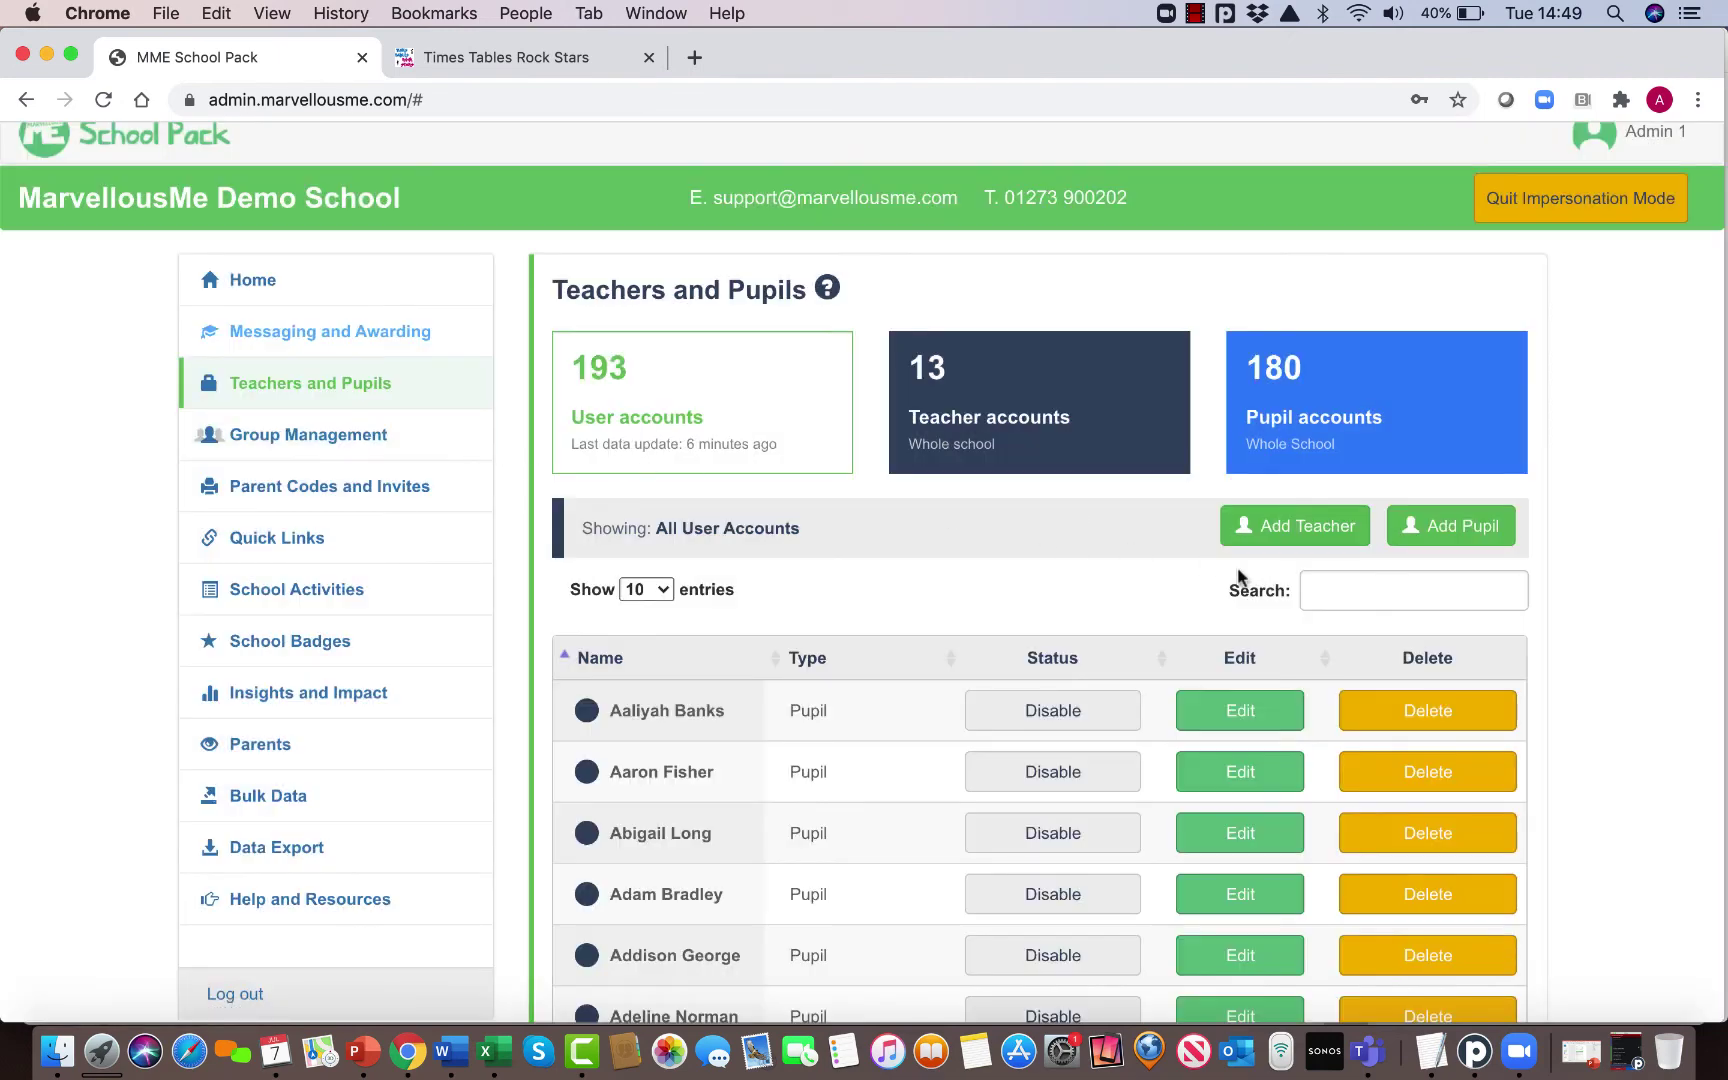
click(1403, 591)
text(he)
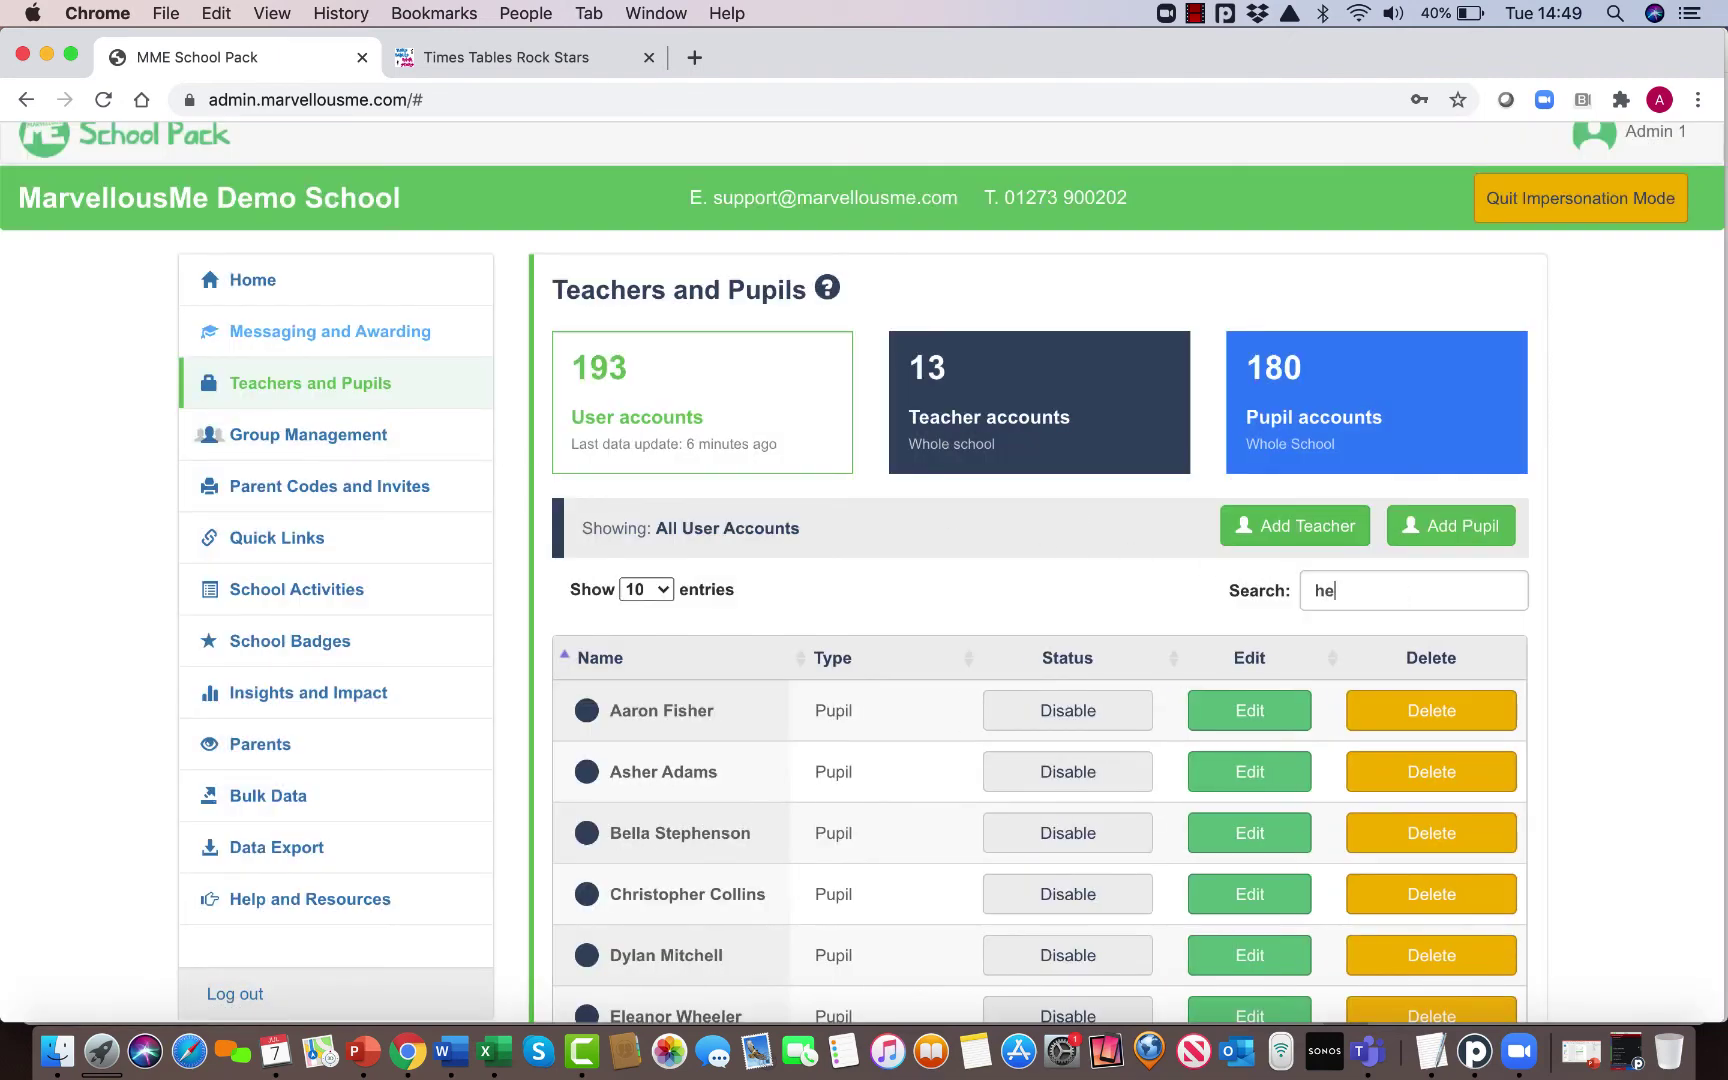
text(a)
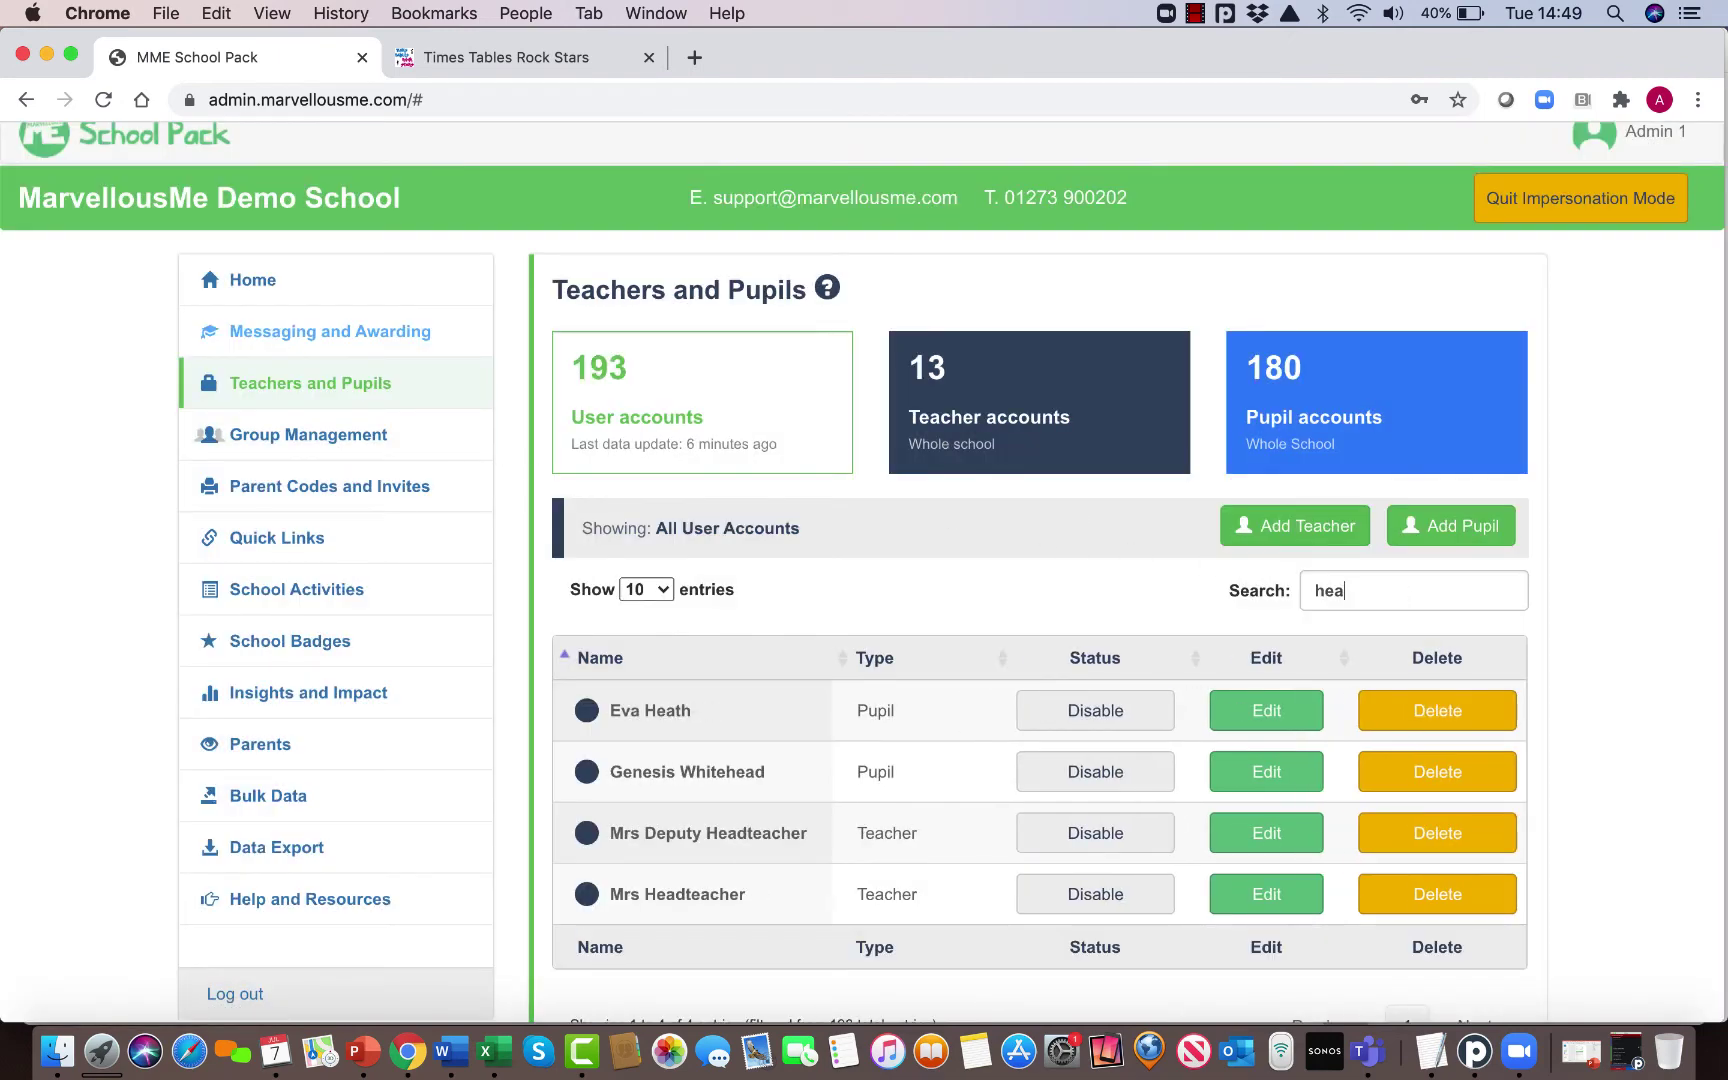
click(1265, 896)
click(660, 275)
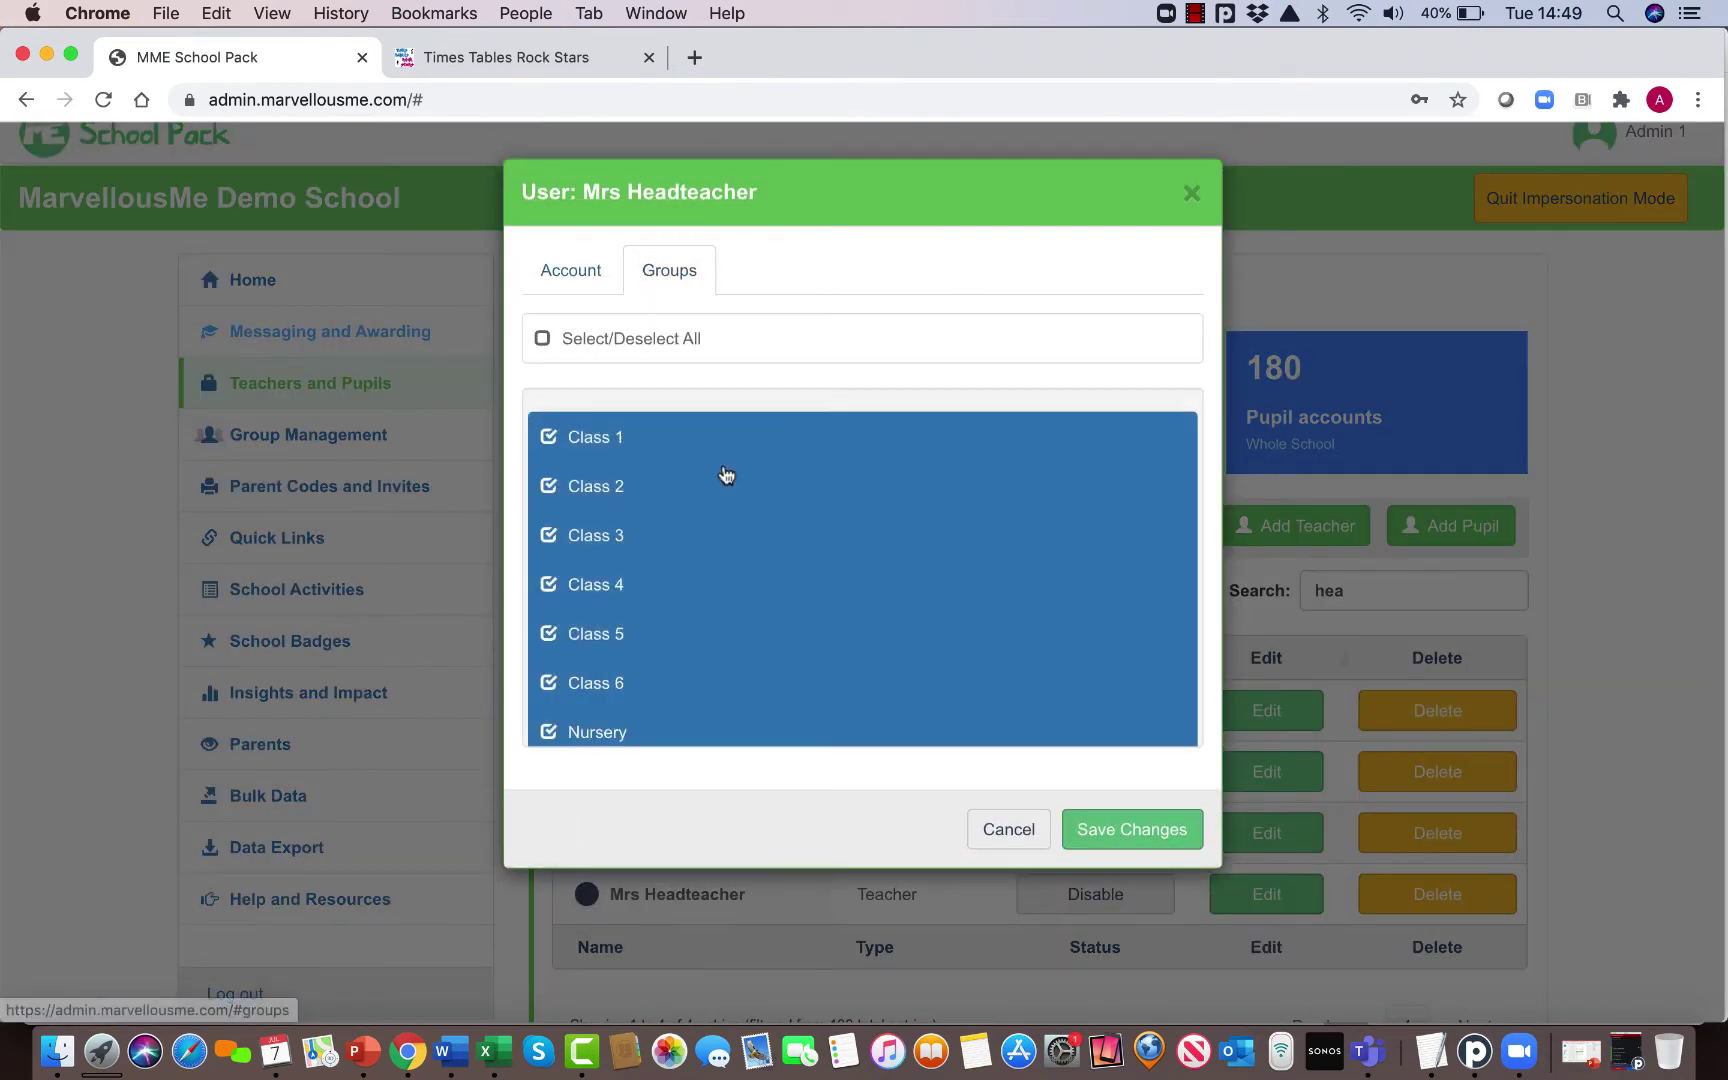
scroll(727, 474, down, 2)
scroll(748, 517, up, 2)
click(1008, 830)
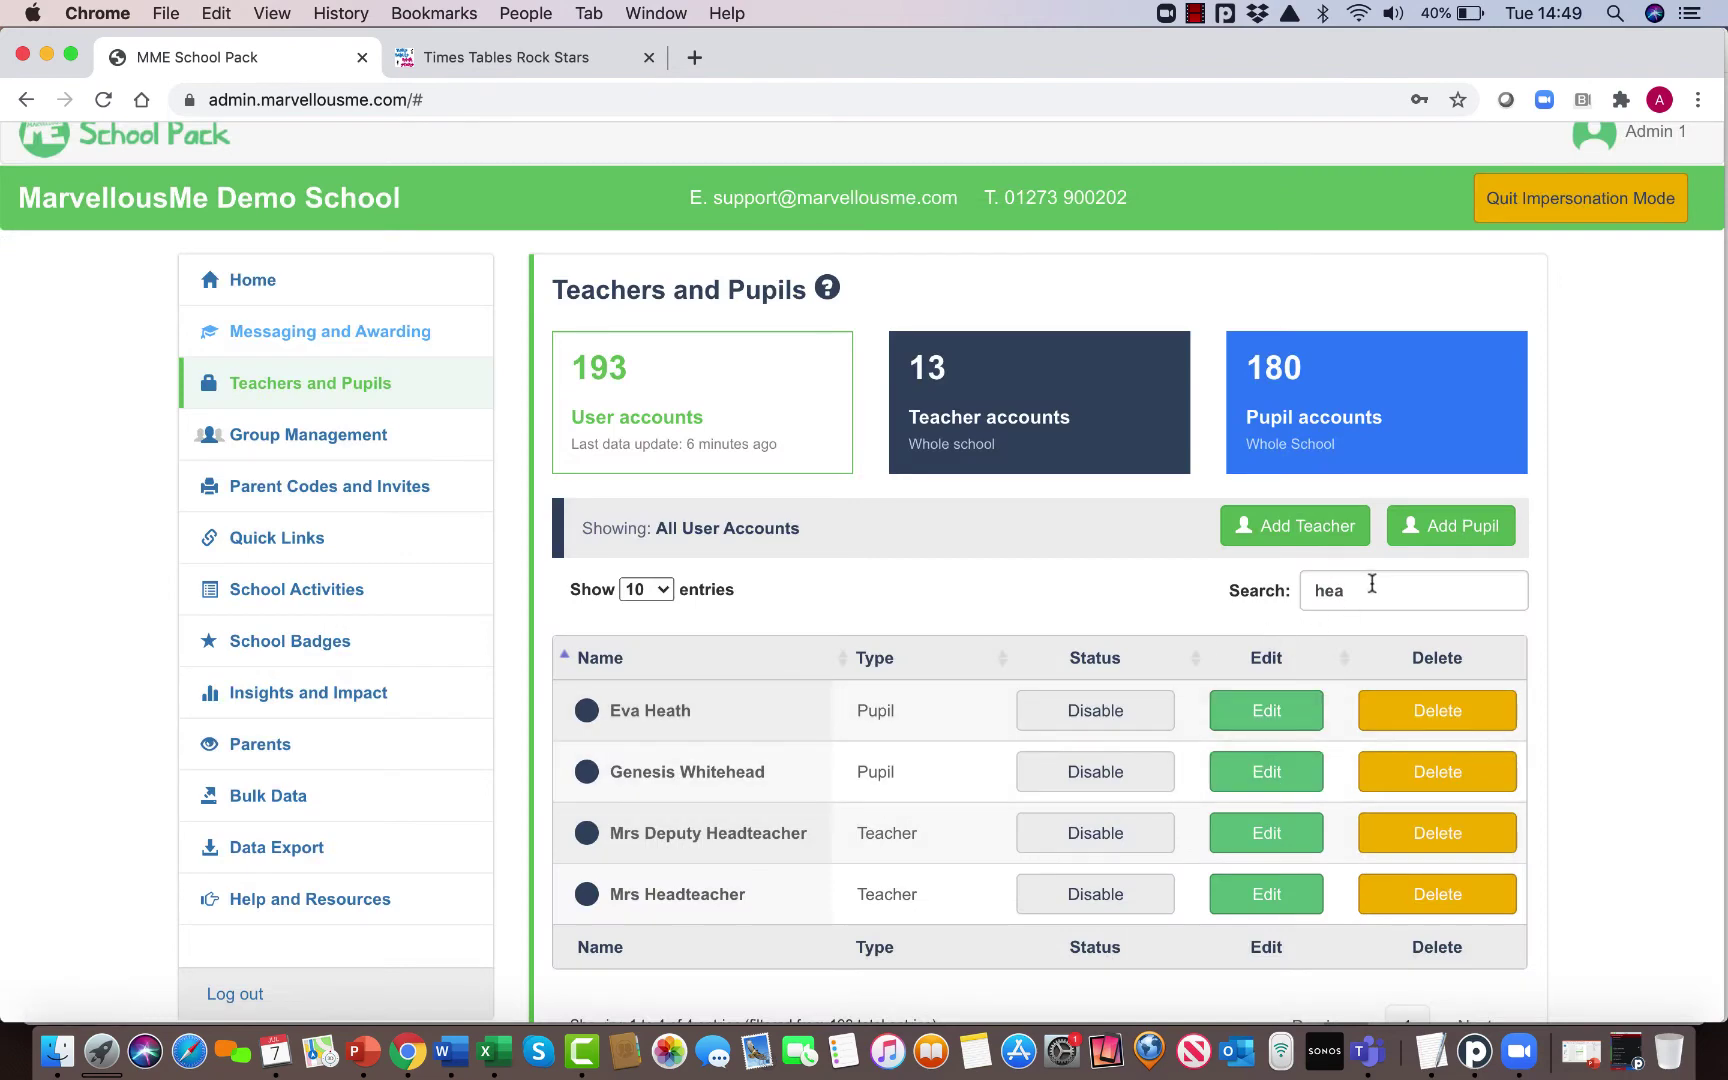
Step: Clear the search, sort by Type, and add Class 5, Class 6 and Nursery to the Class 2 teacher
double_click(1372, 586)
key(BackSpace)
click(822, 665)
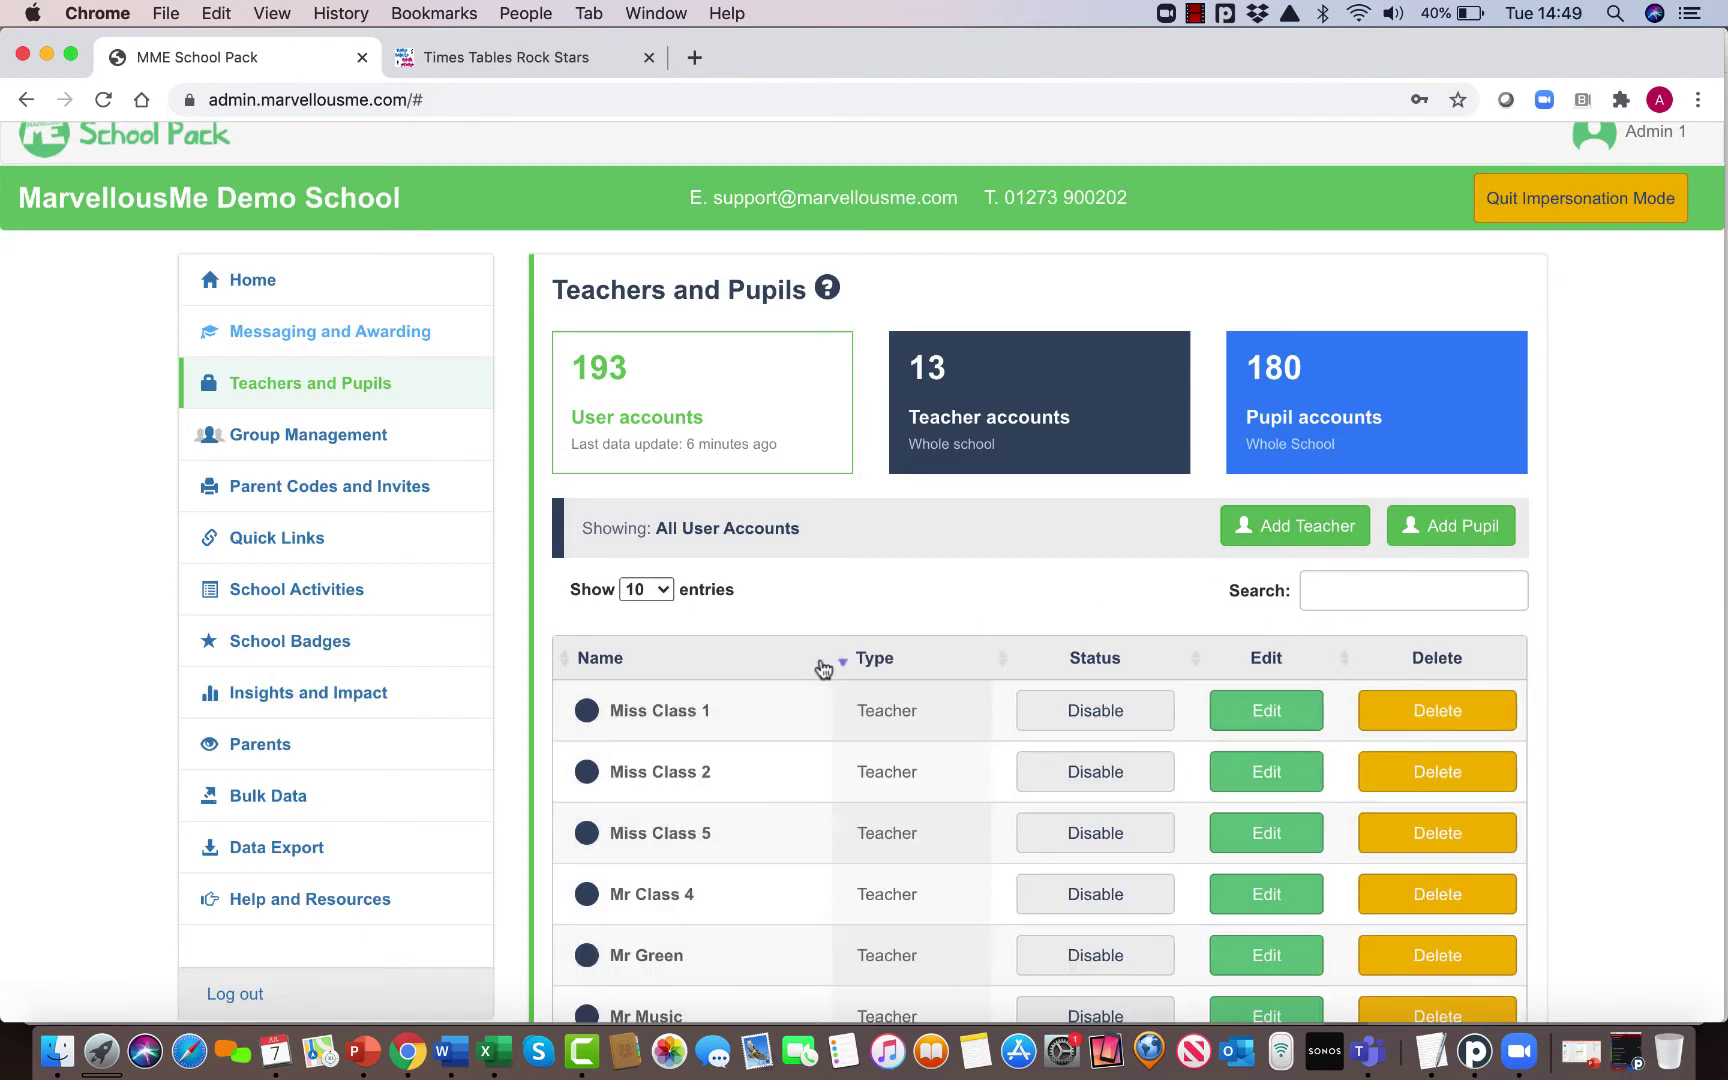
click(1268, 772)
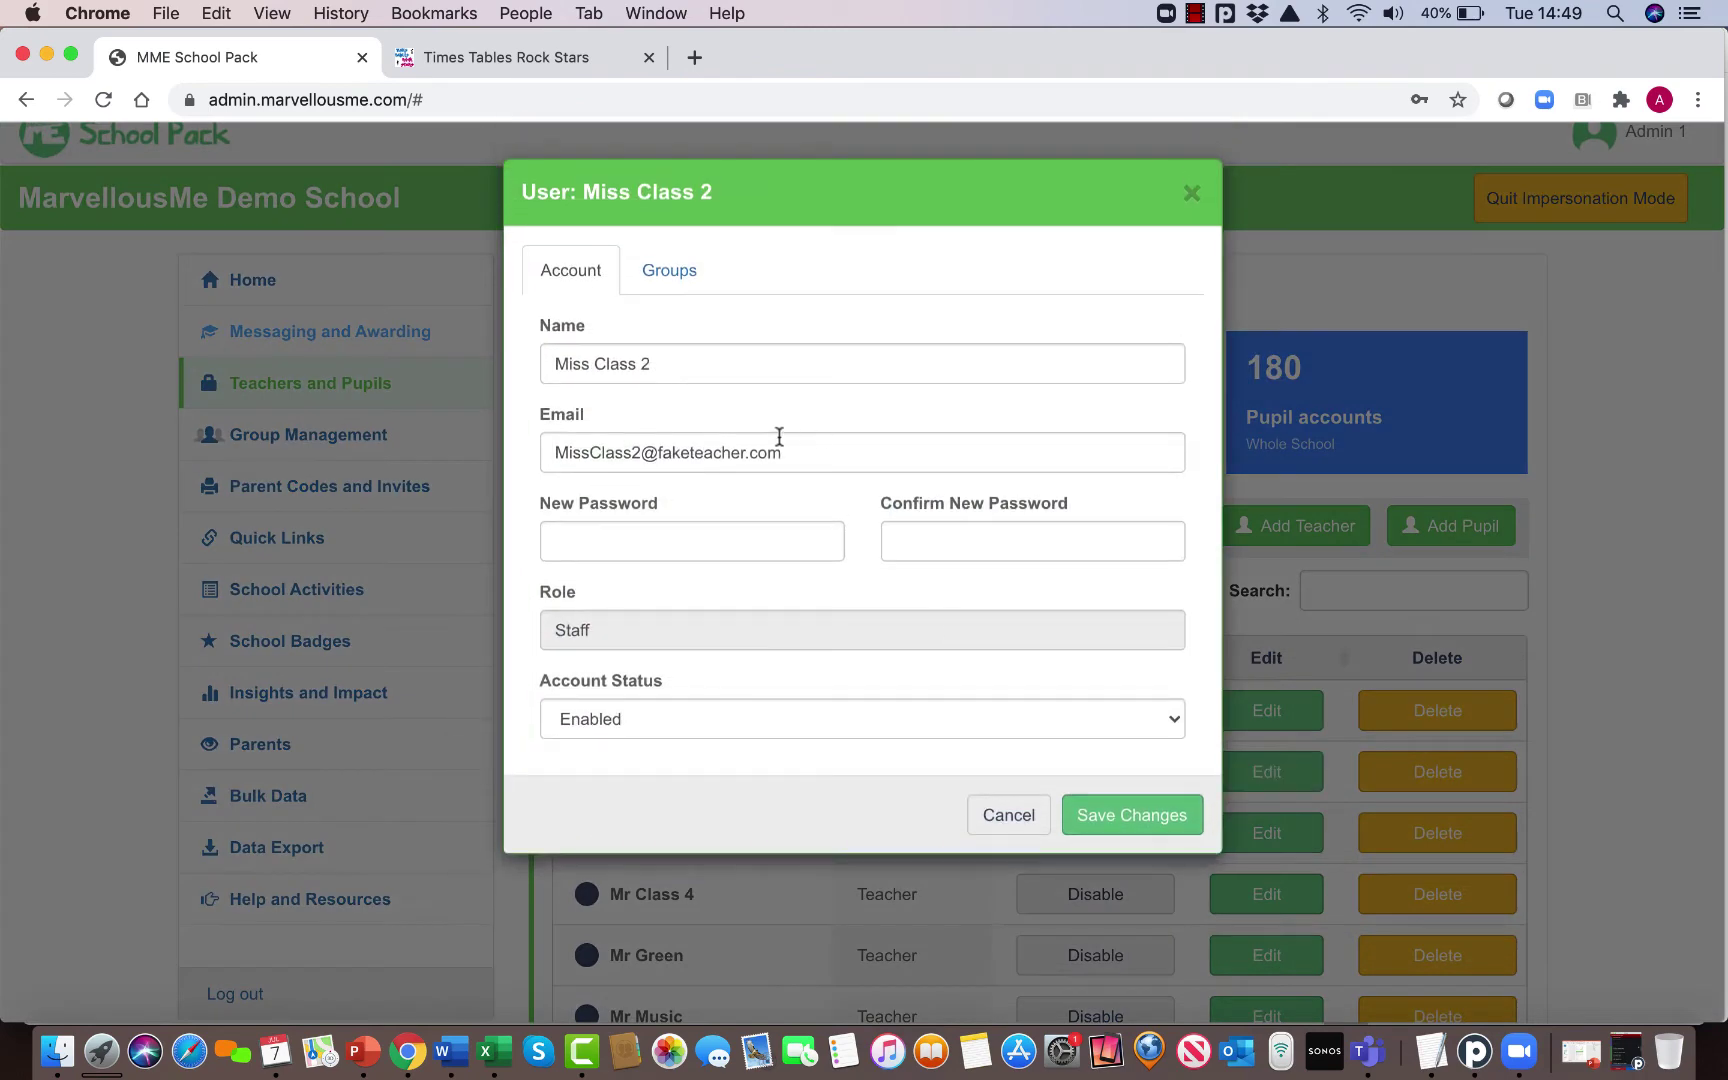
click(688, 283)
click(631, 648)
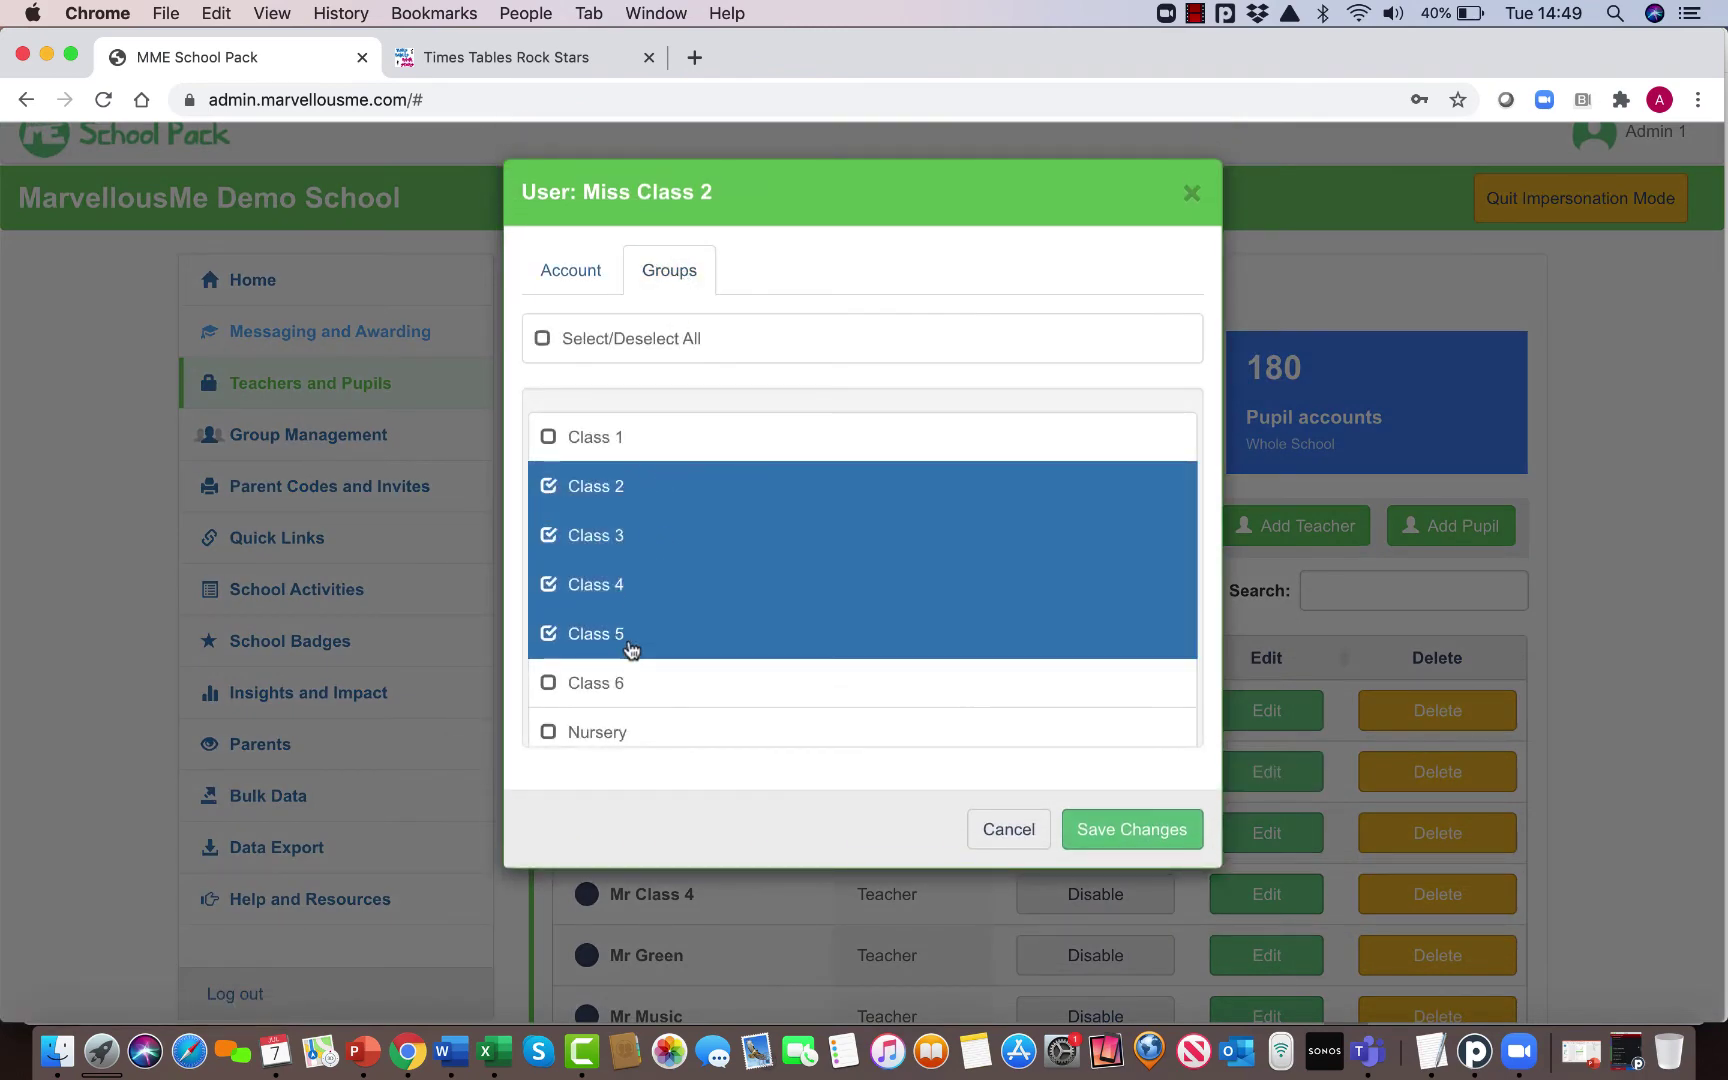
click(628, 684)
click(627, 731)
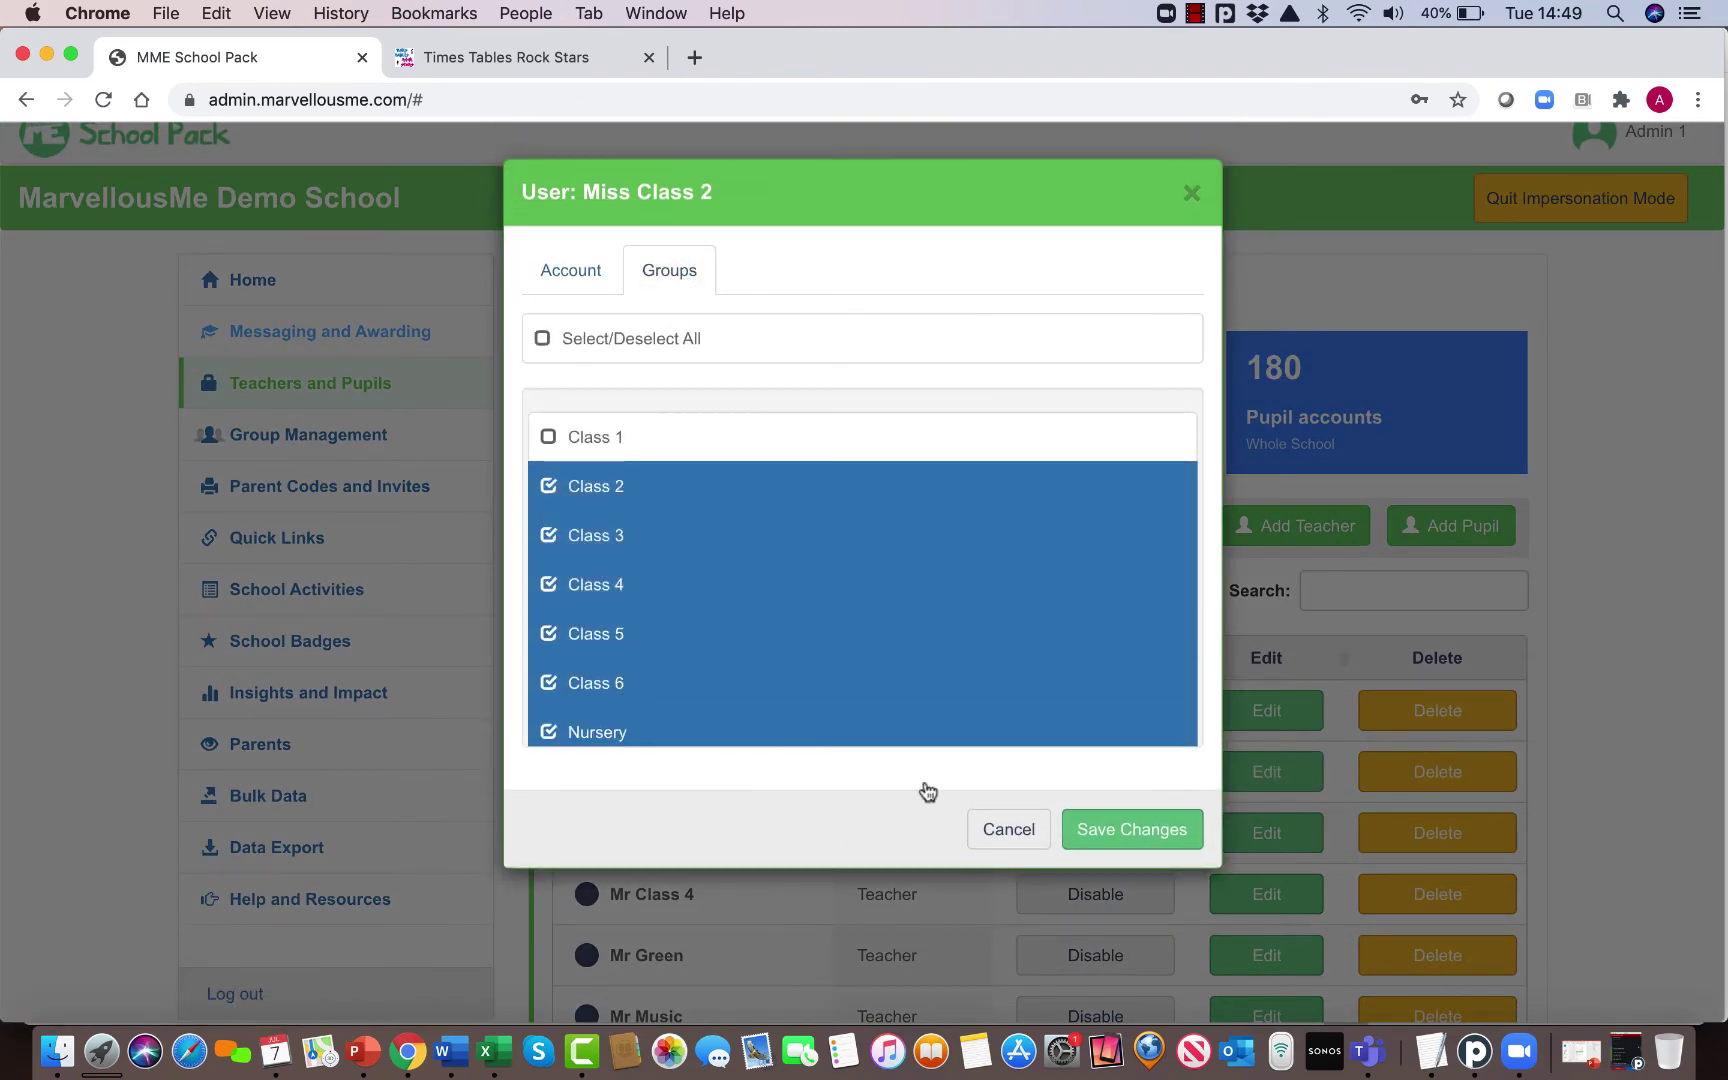
click(1143, 832)
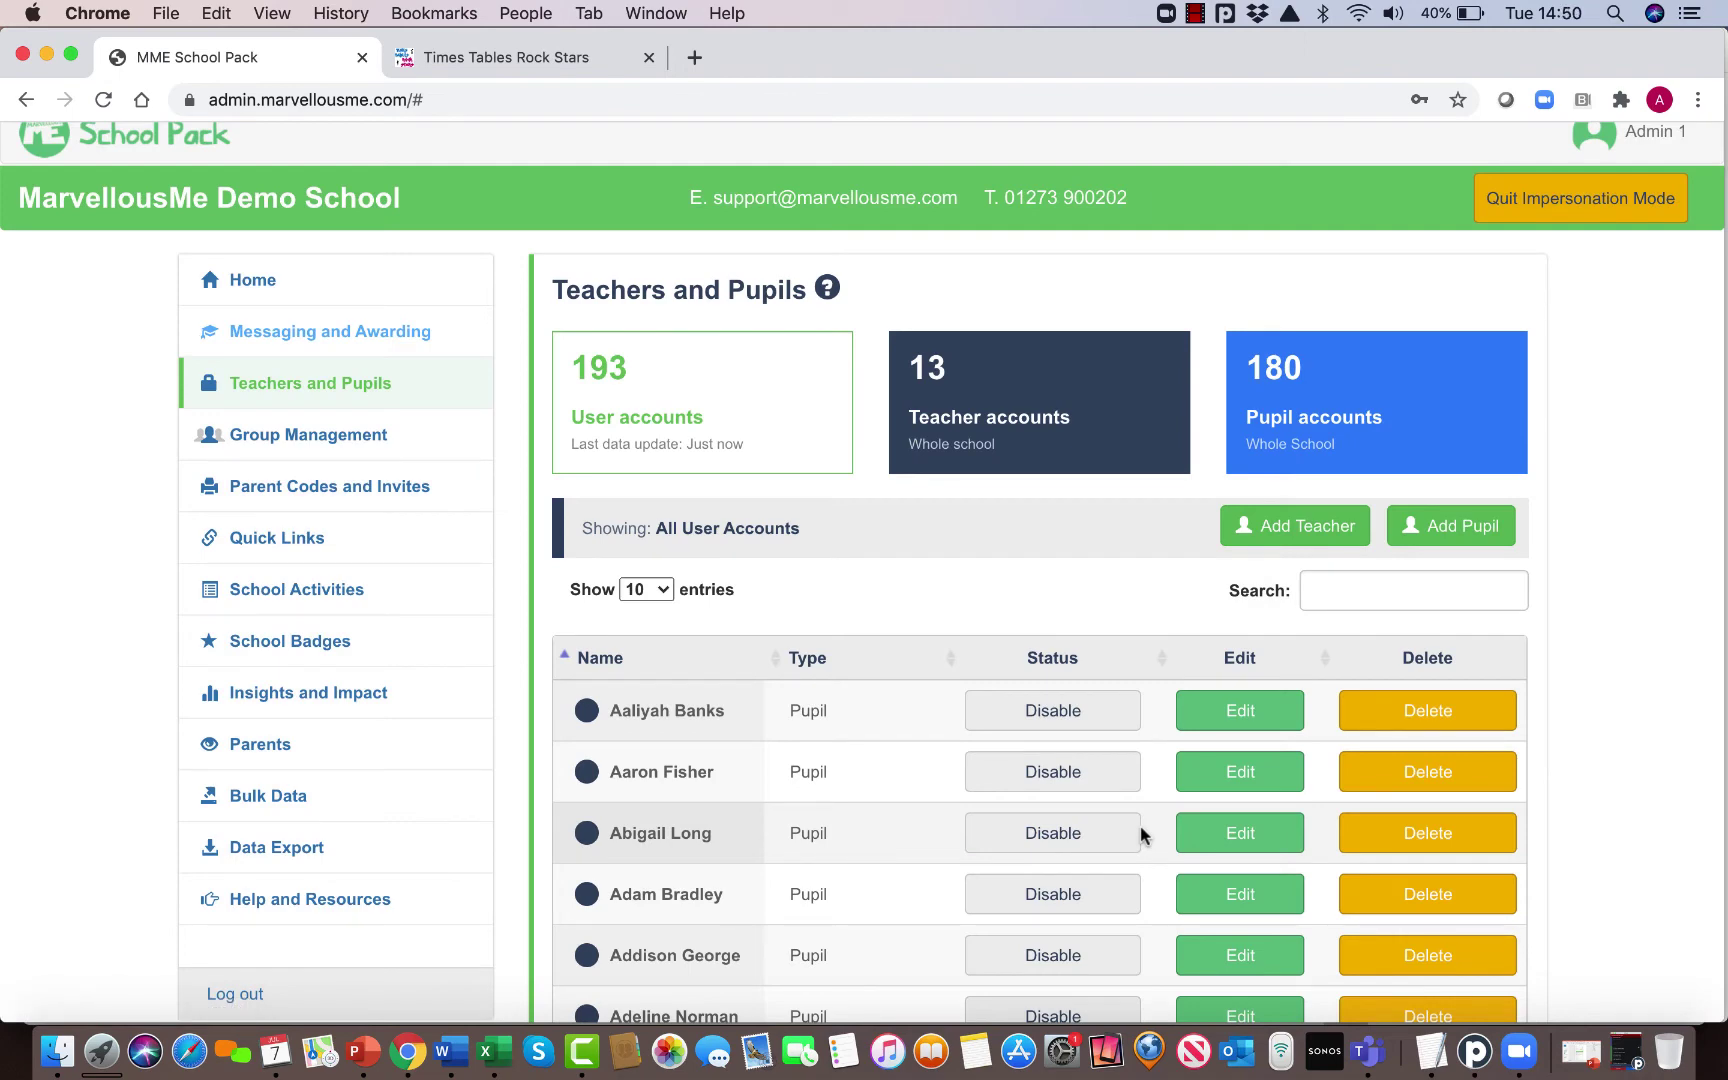
Step: Open the Insights and Impact report and scroll down to the per-class figures table
click(295, 694)
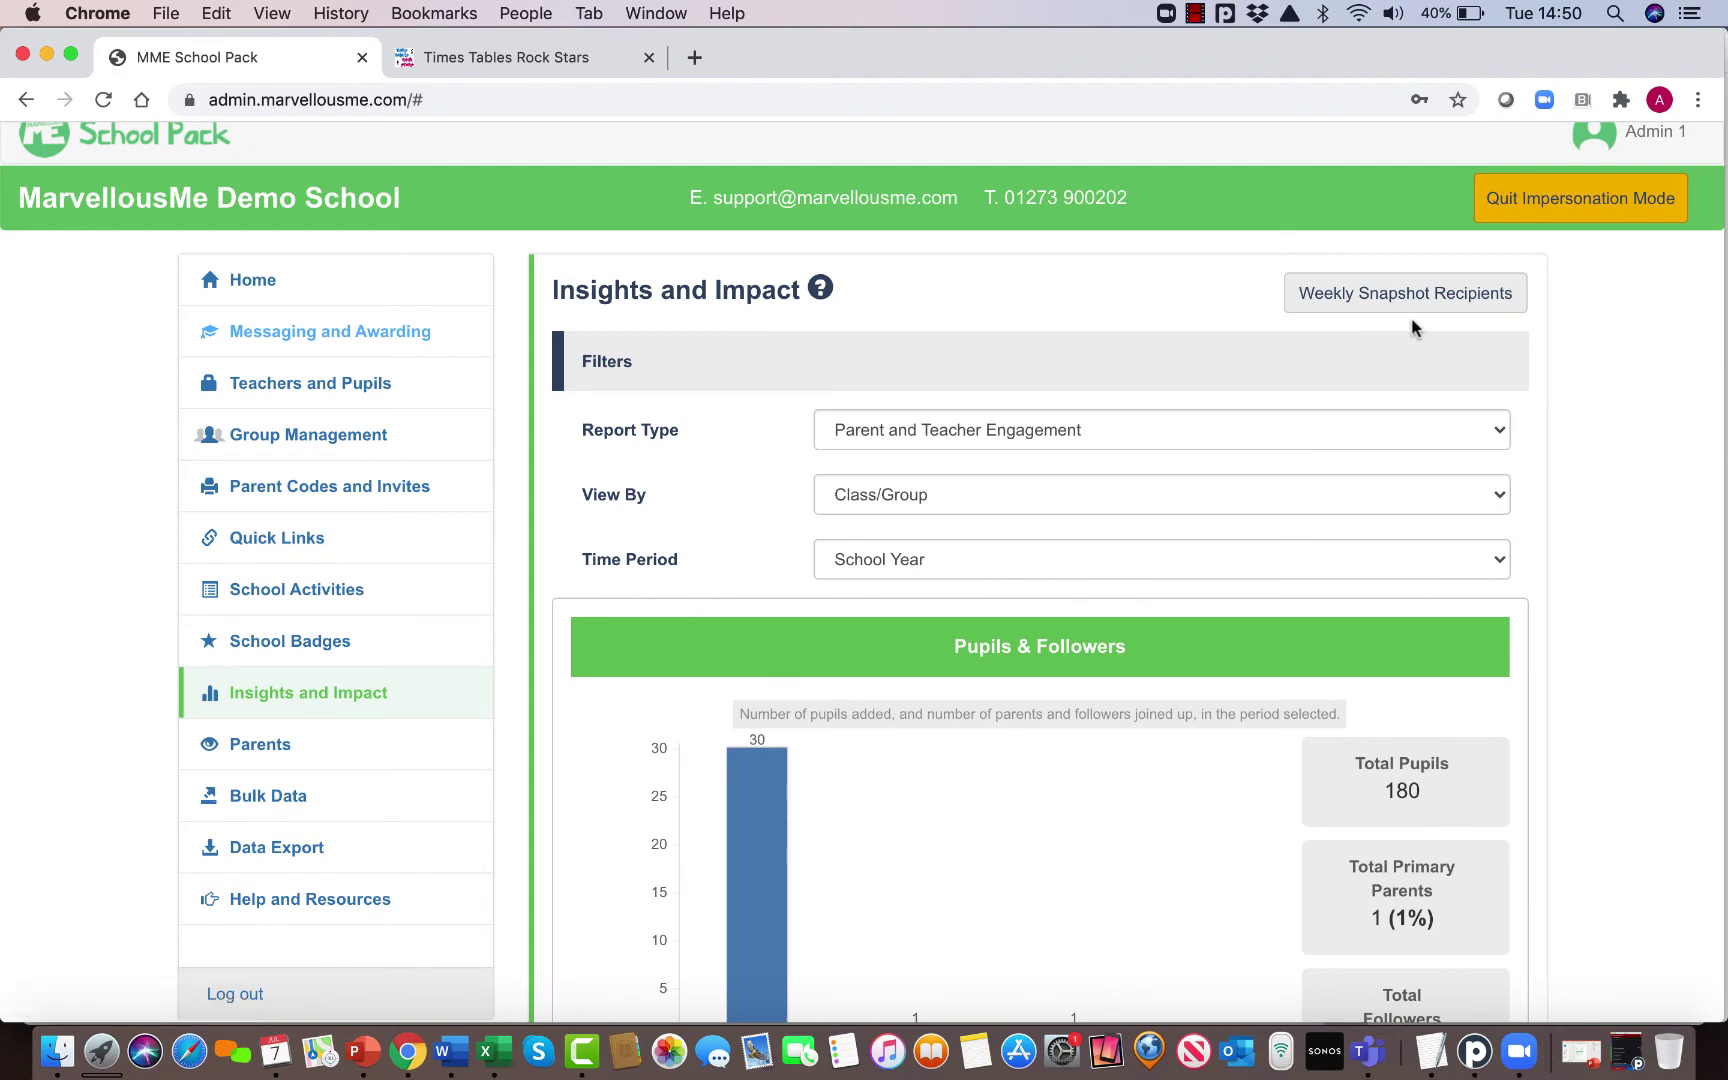
scroll(1300, 432, down, 3)
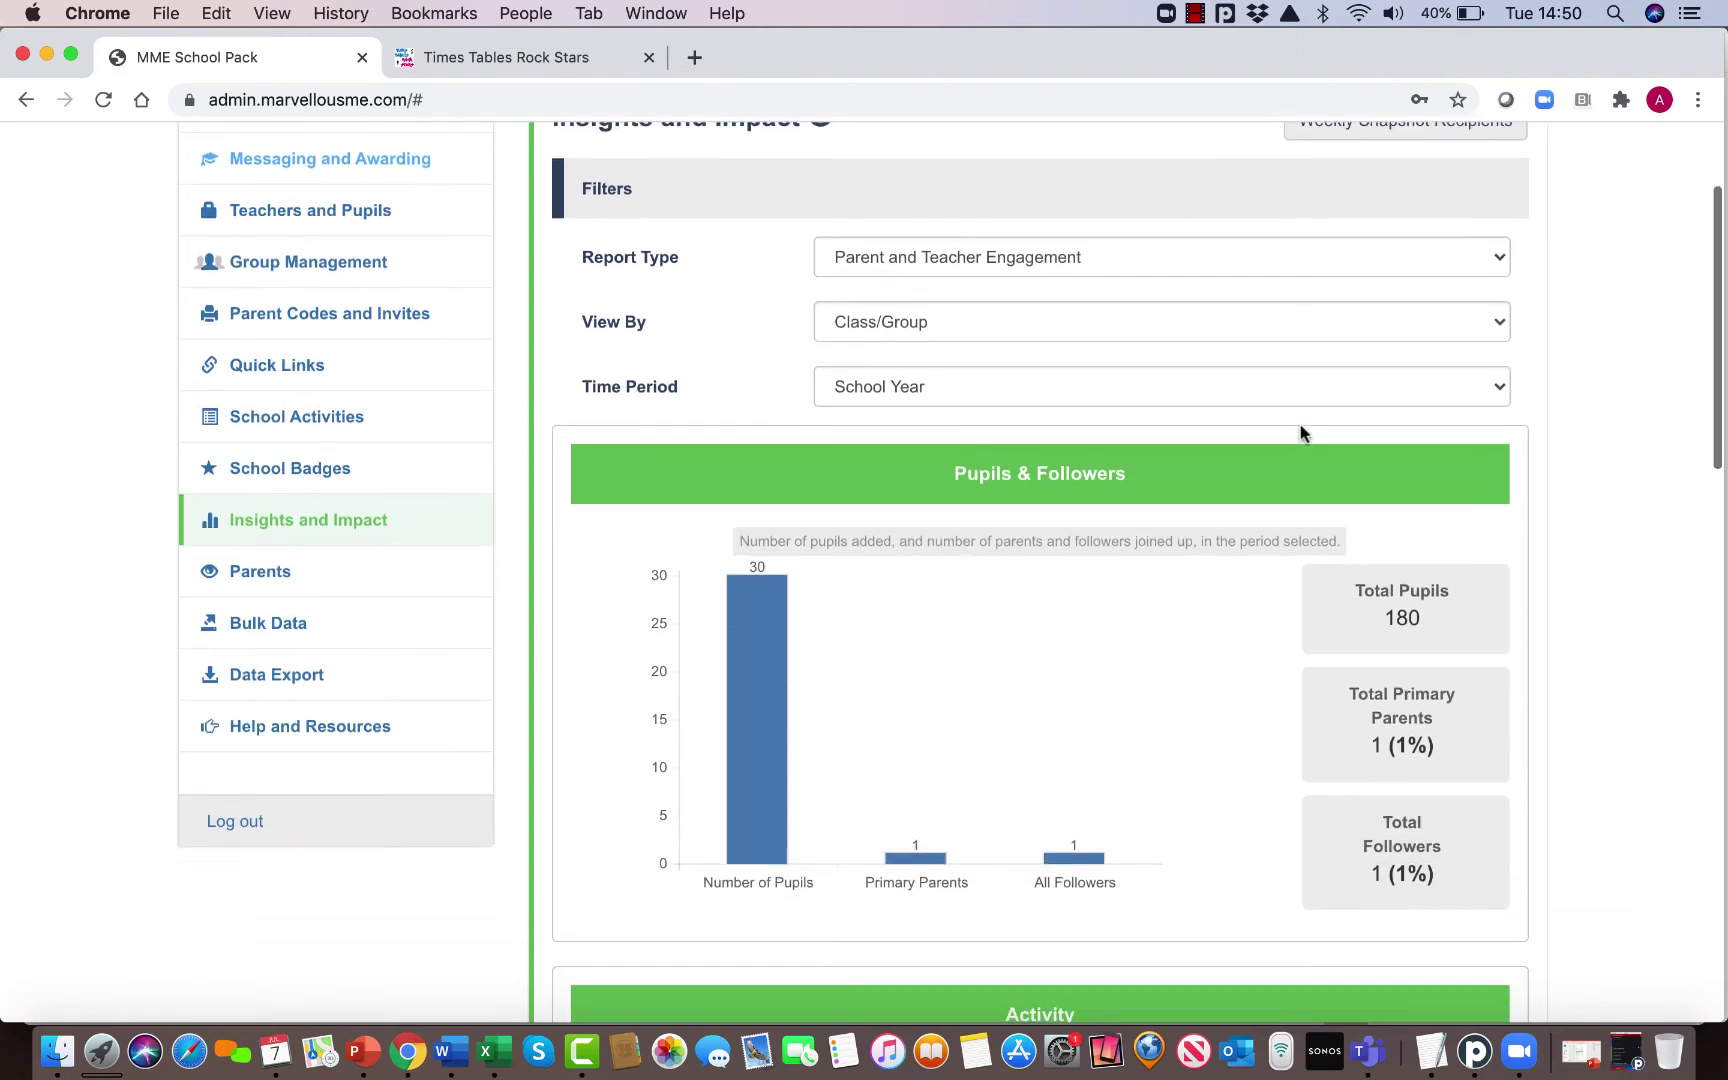
scroll(1113, 618, down, 8)
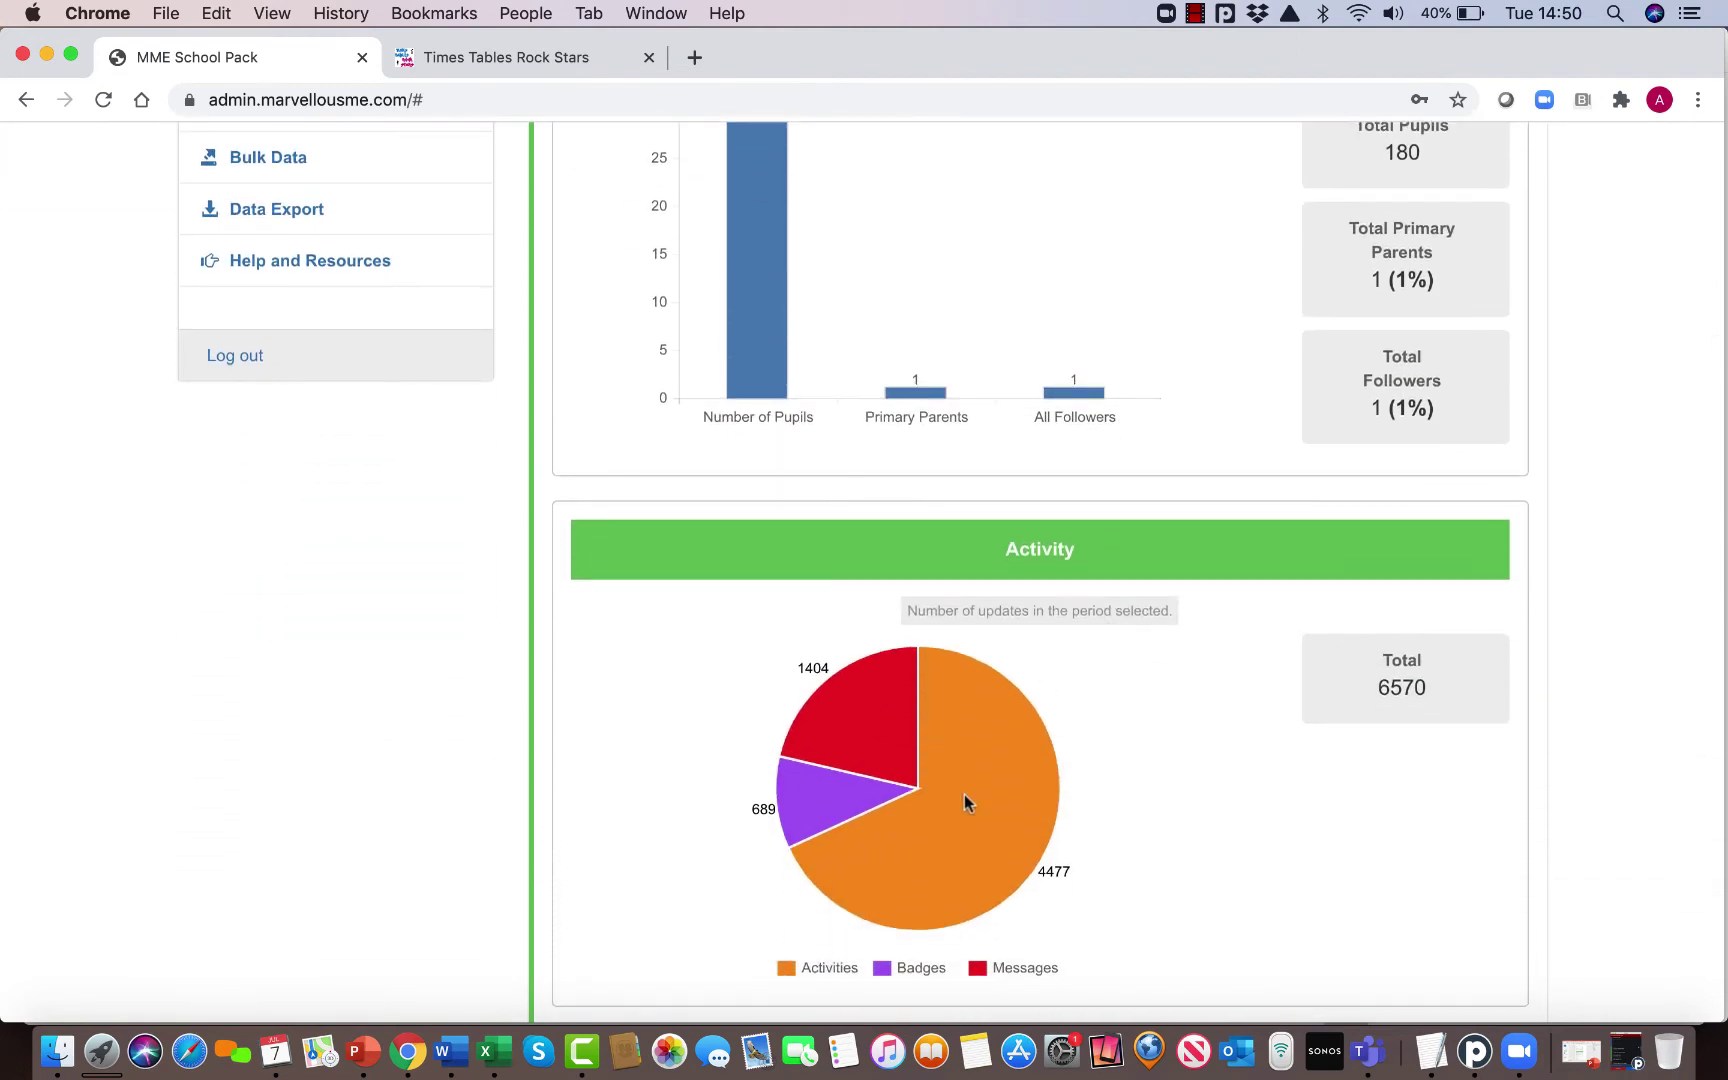
scroll(1048, 778, down, 15)
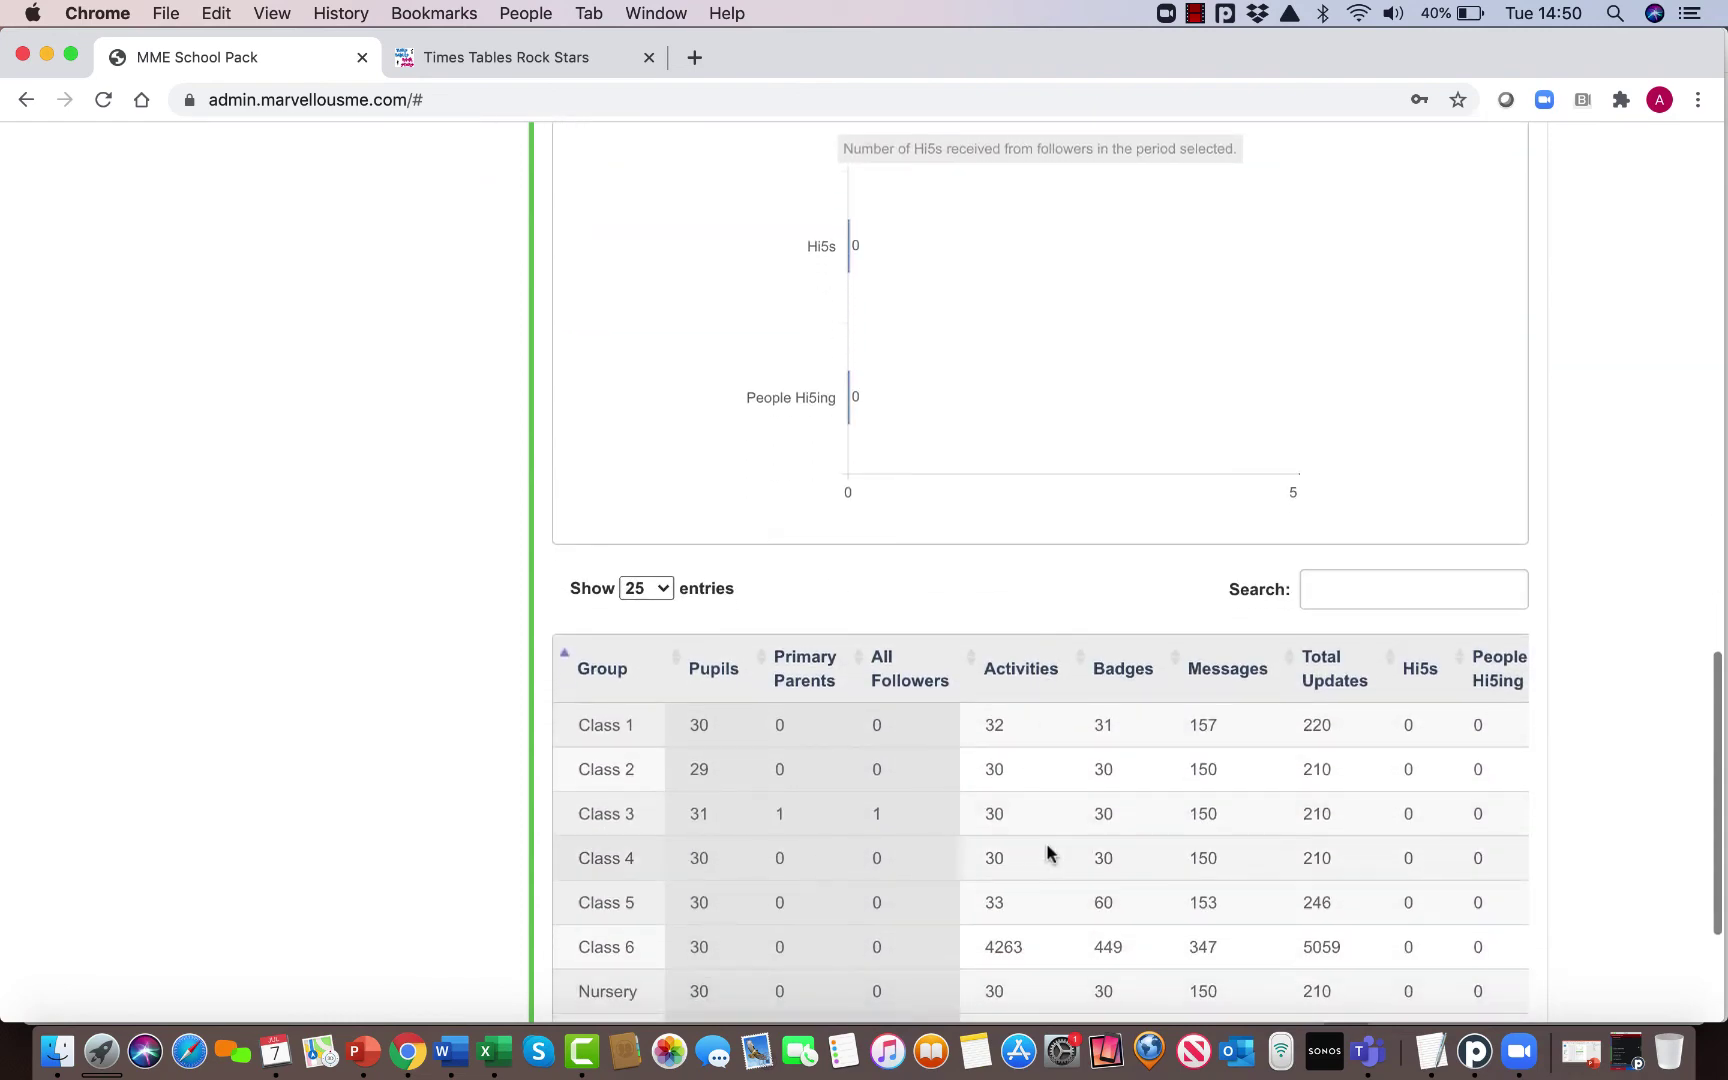
scroll(1046, 852, up, 20)
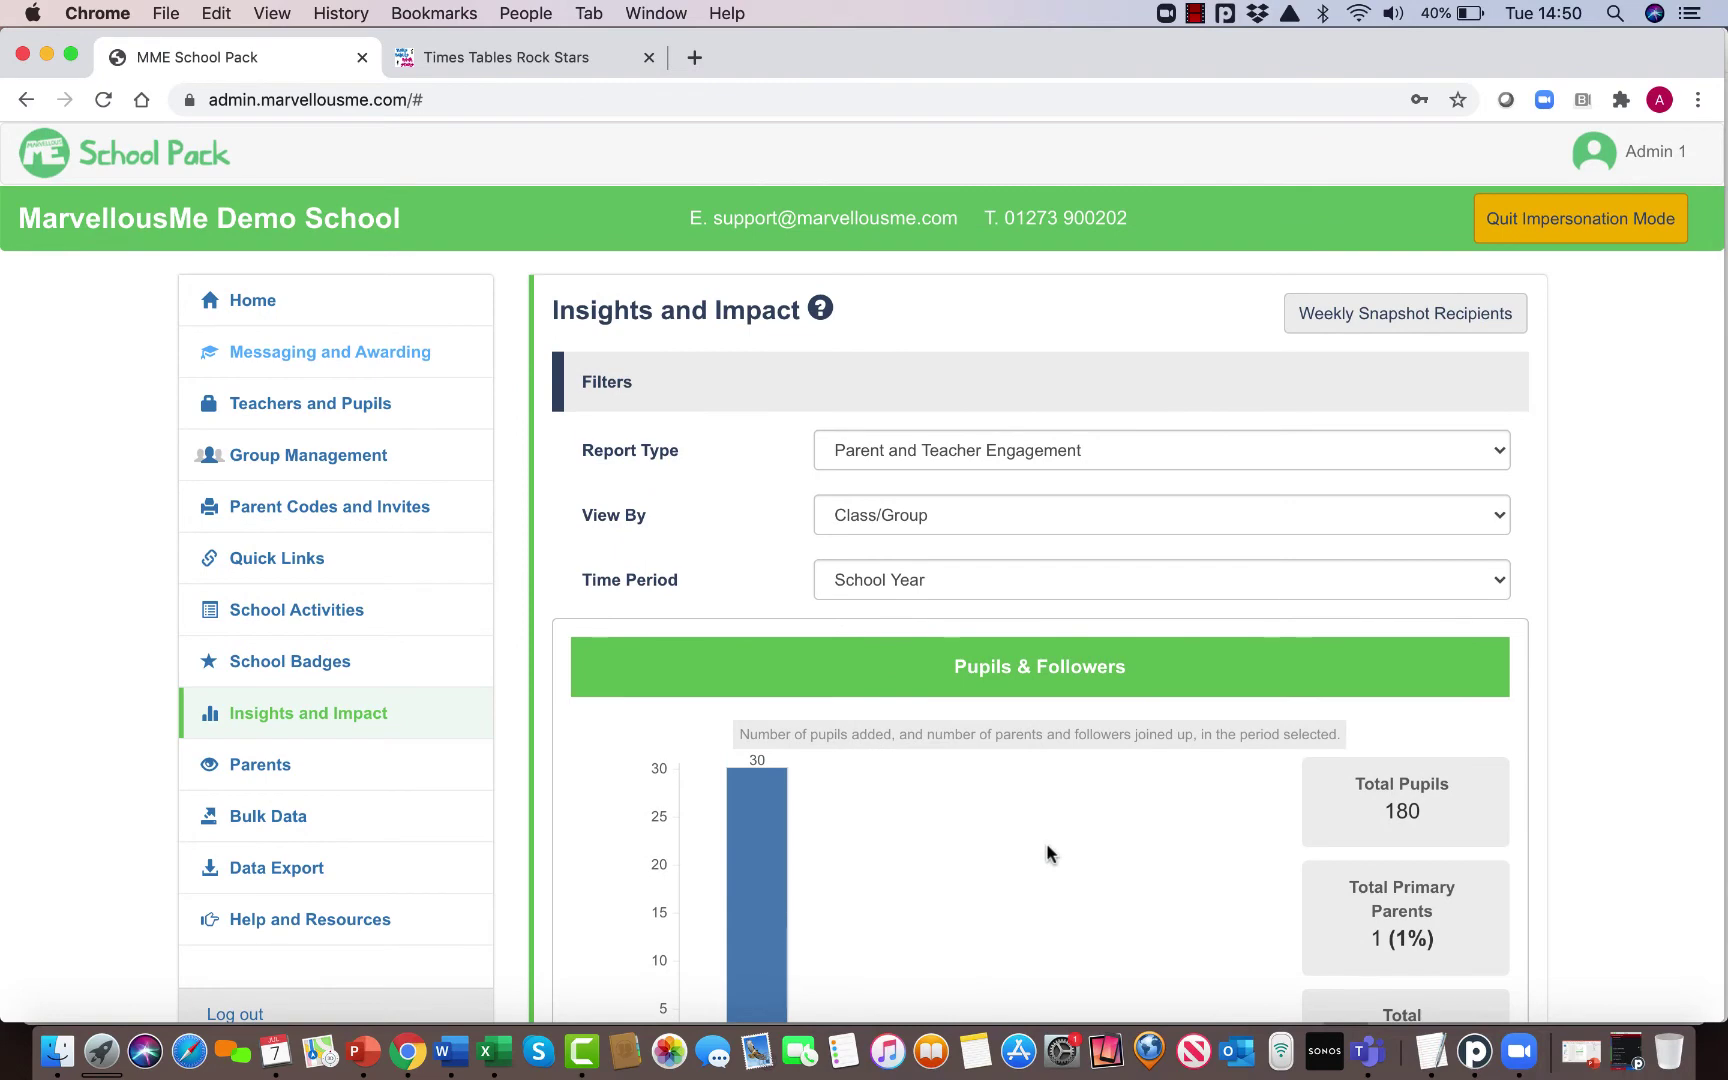
click(1366, 313)
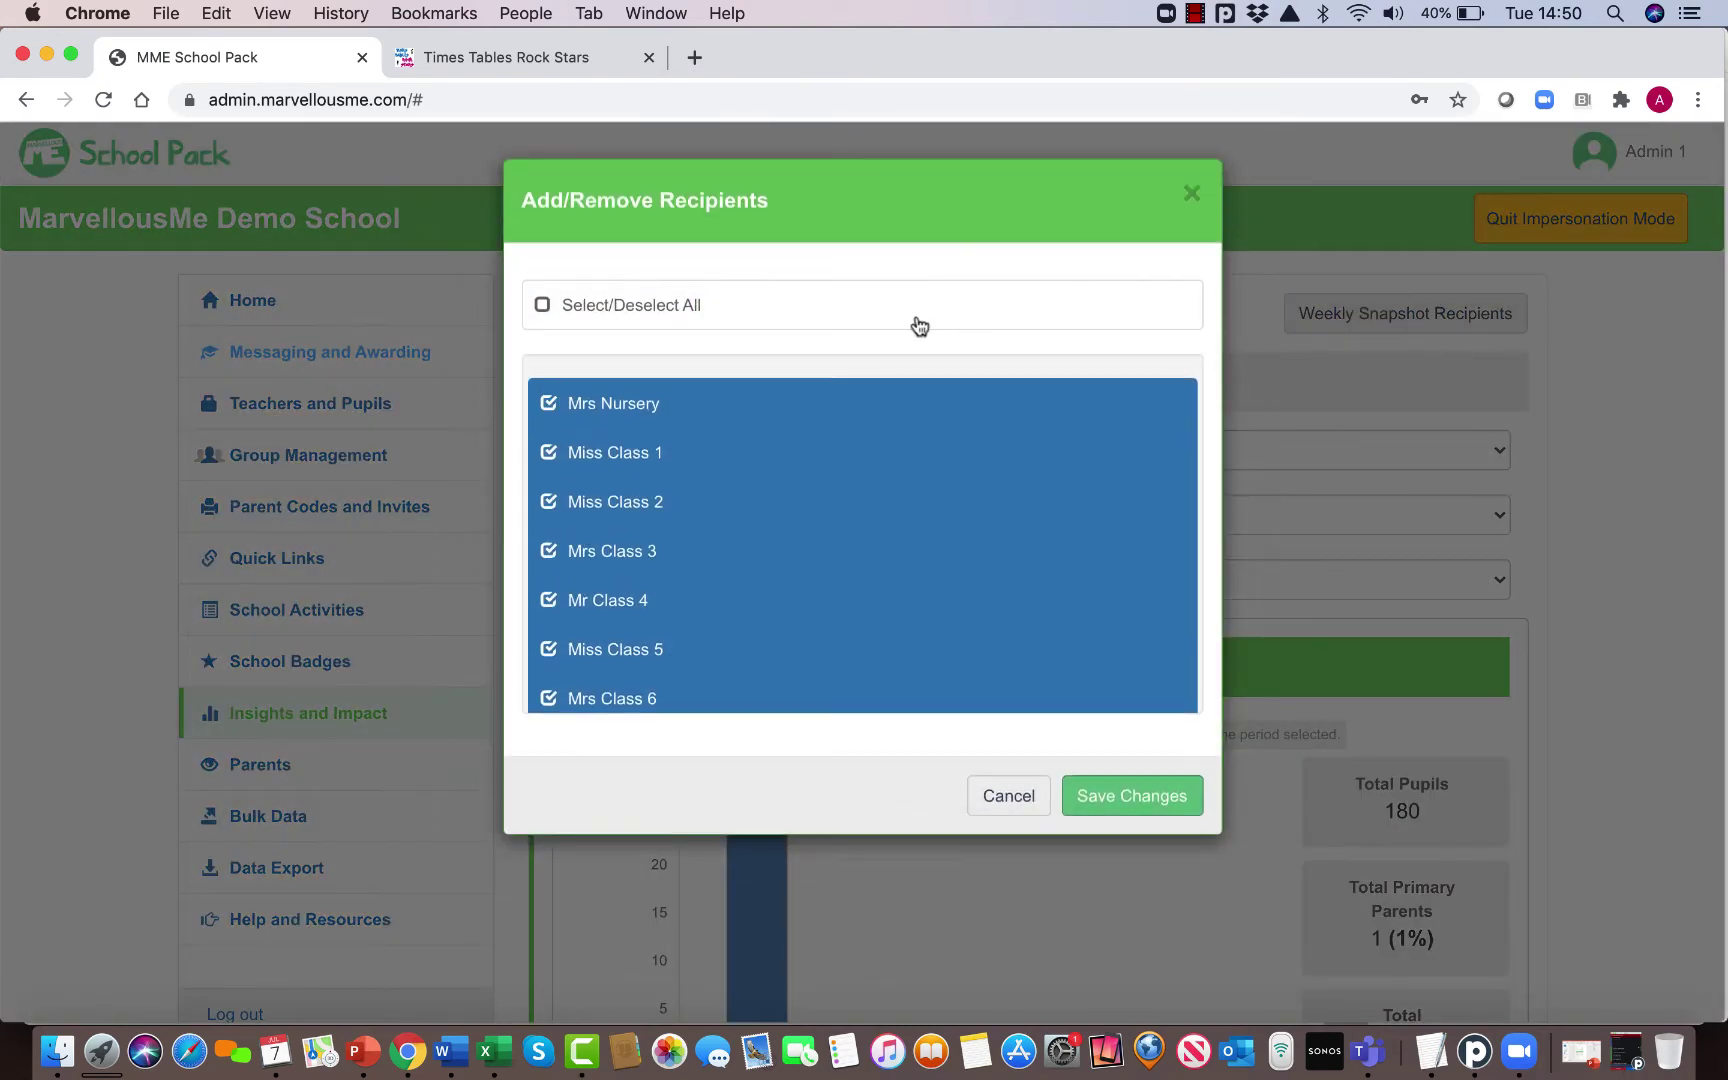
click(730, 293)
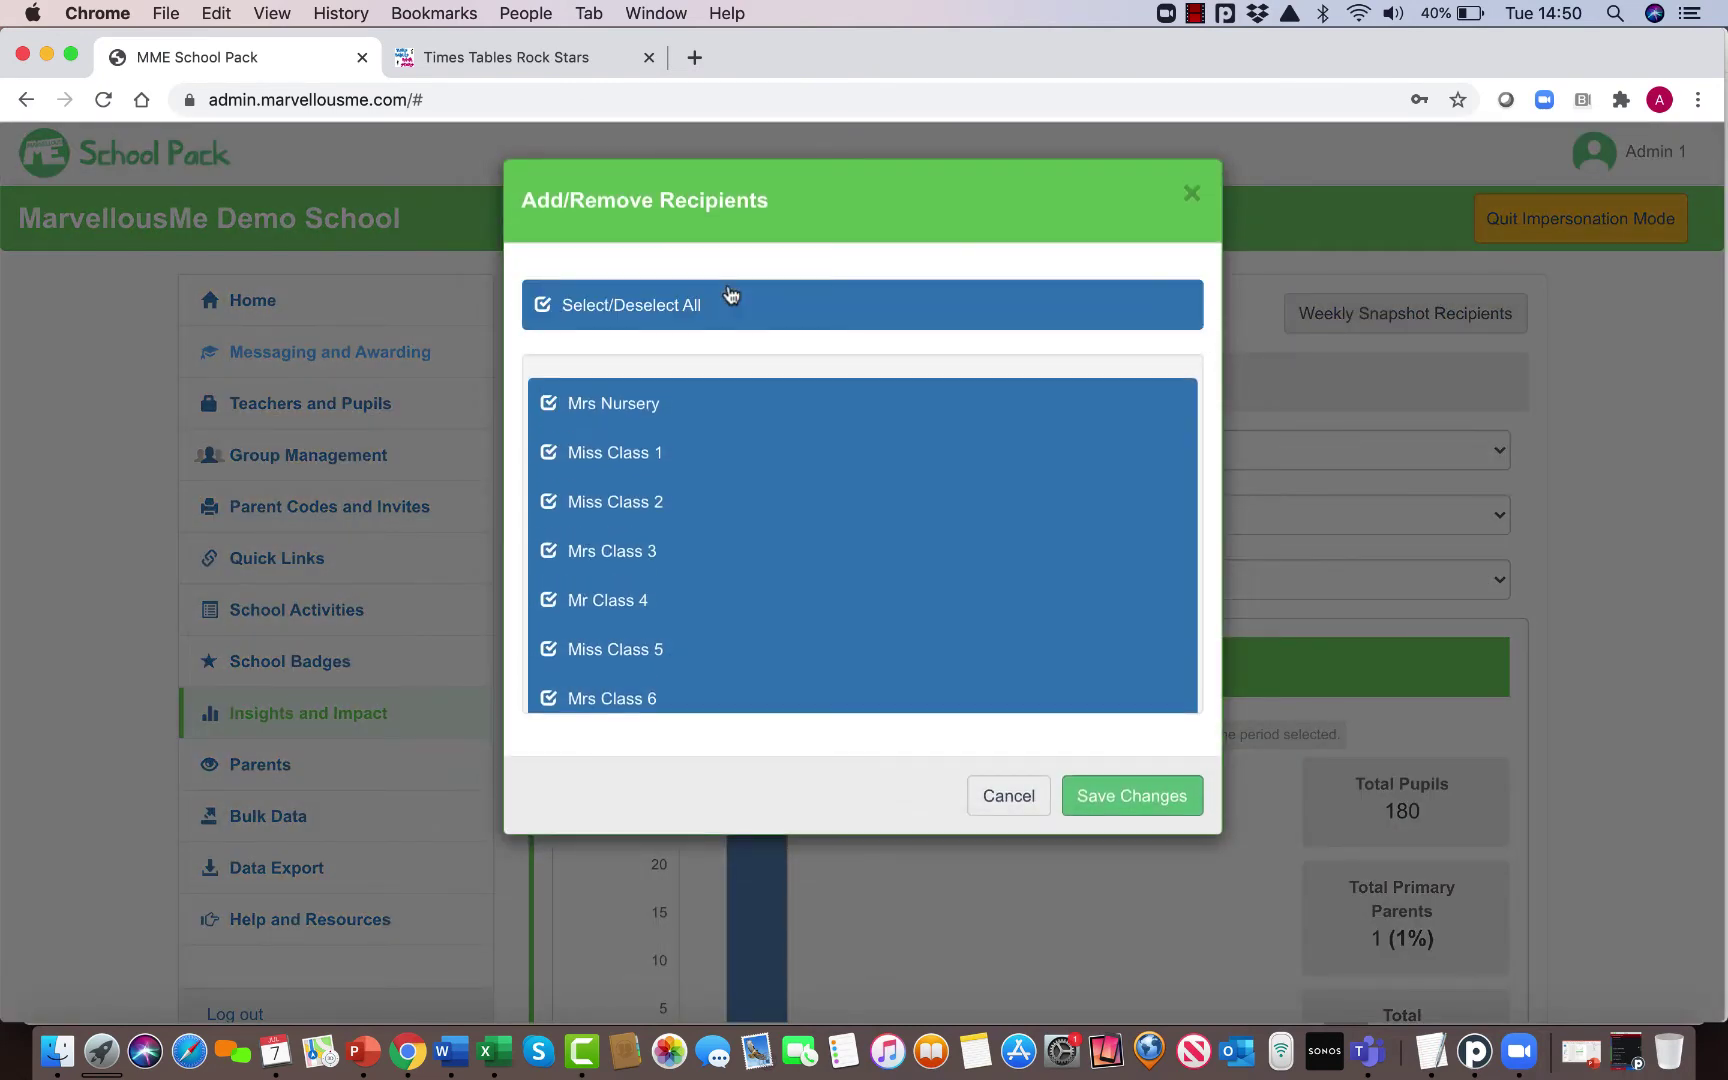
click(730, 294)
scroll(725, 656, down, 5)
scroll(641, 447, up, 5)
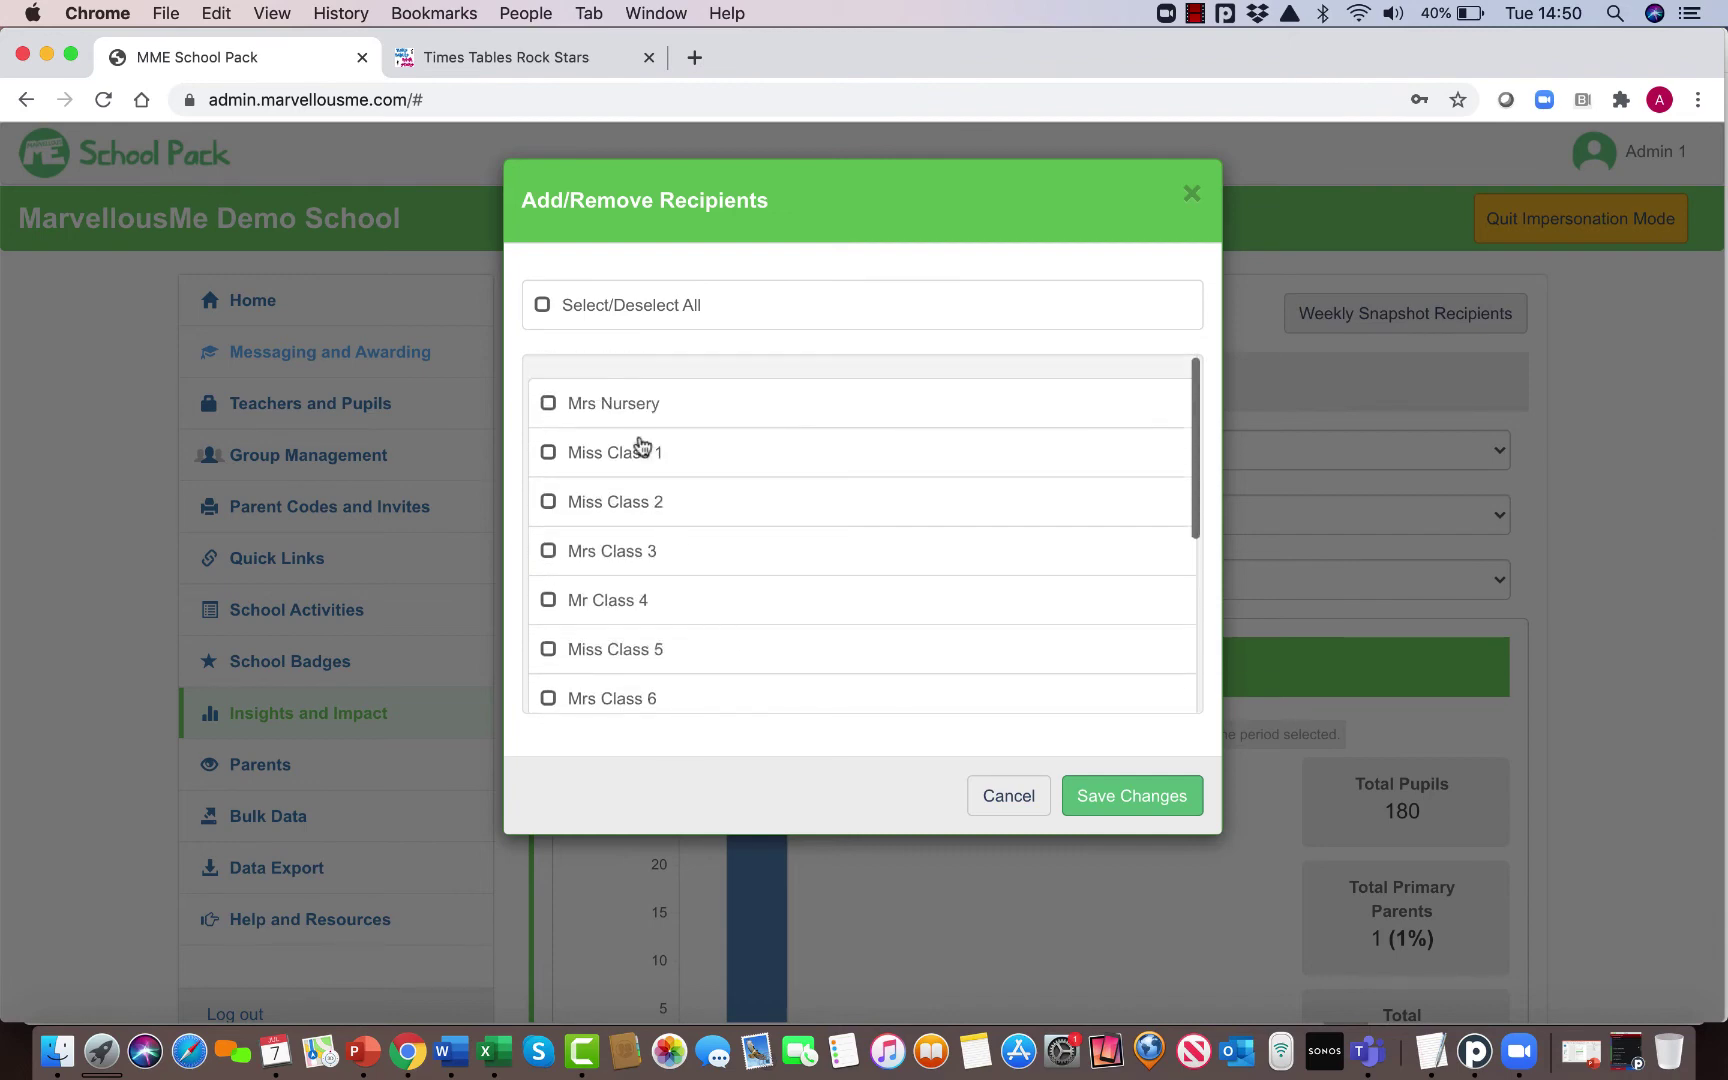
click(578, 316)
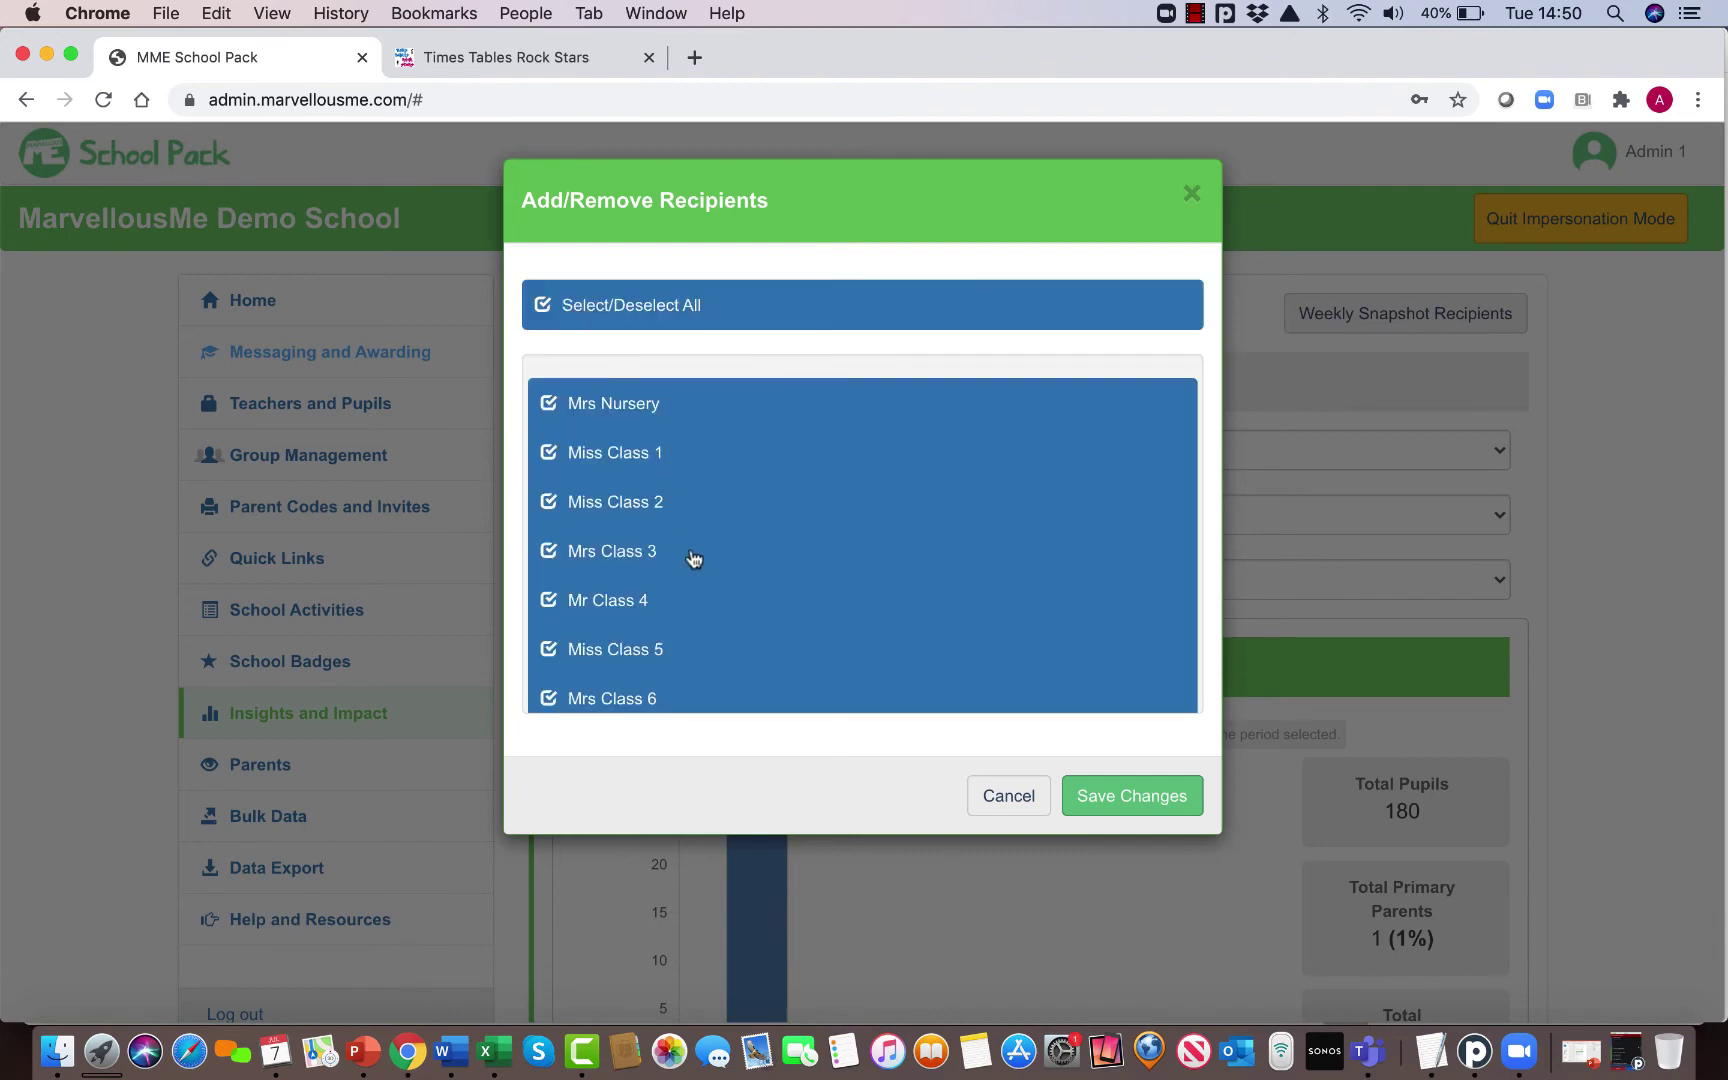
scroll(694, 558, down, 4)
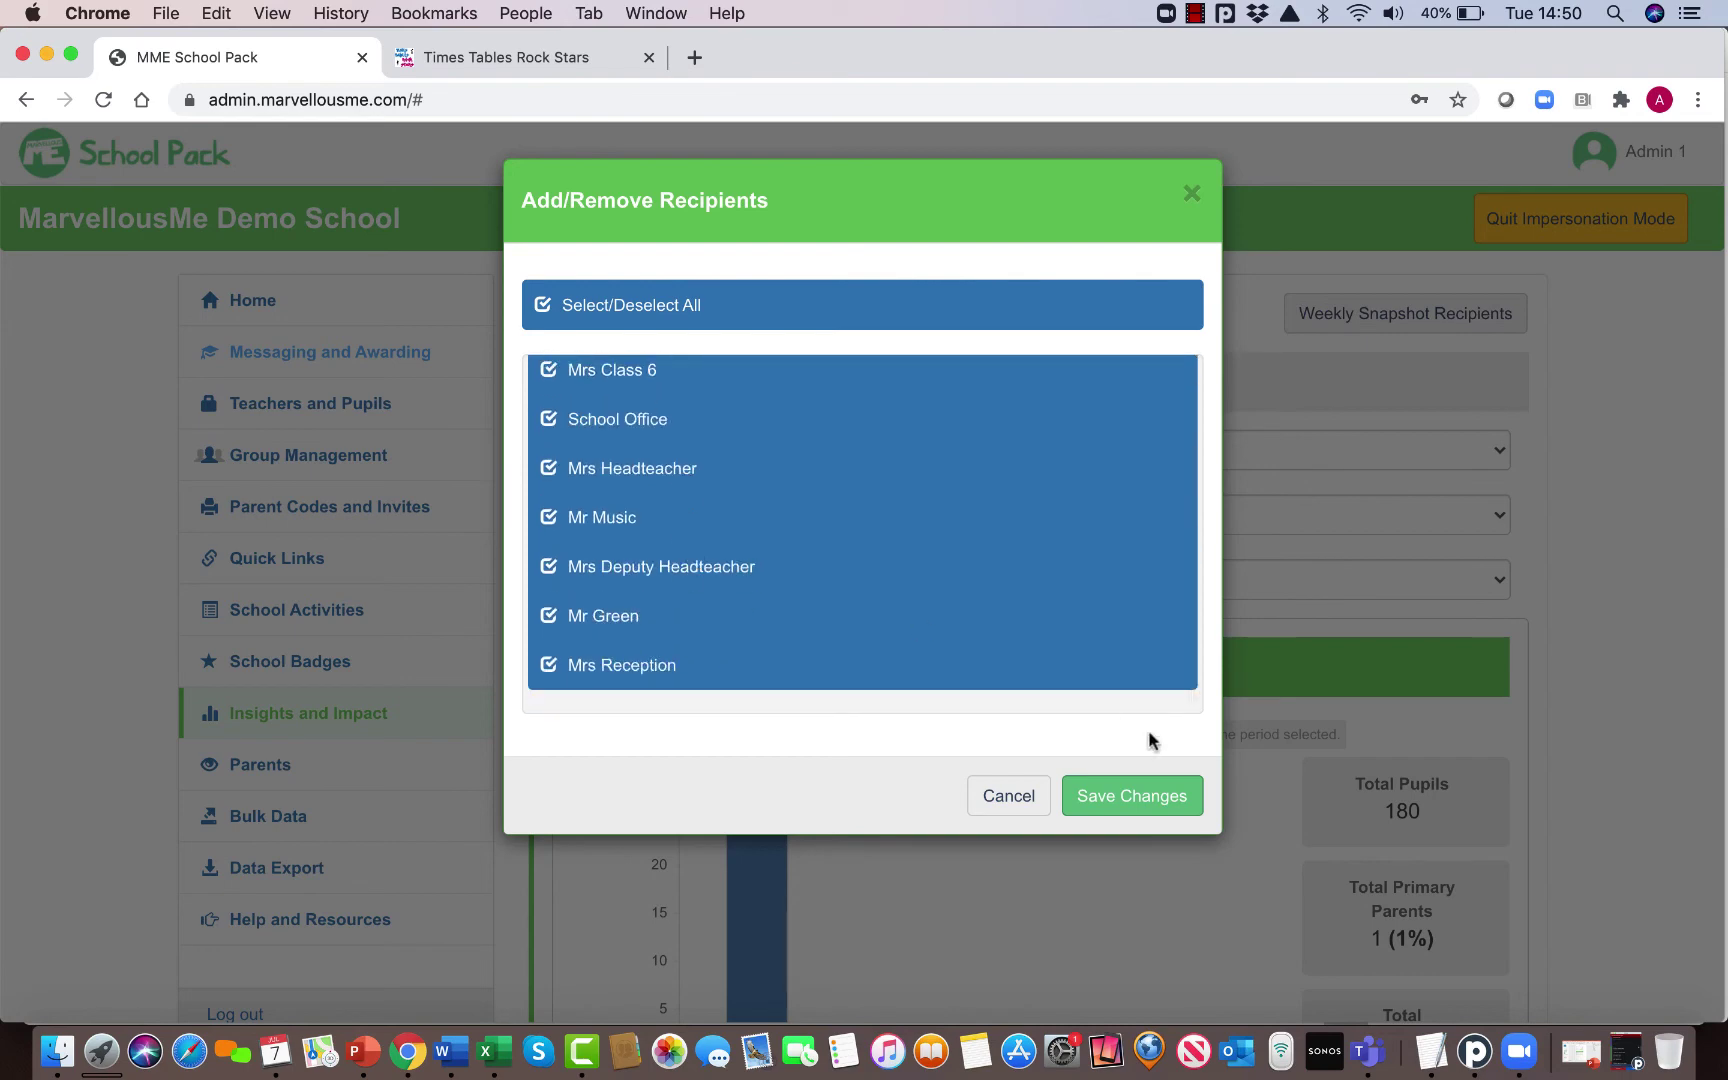
click(1119, 797)
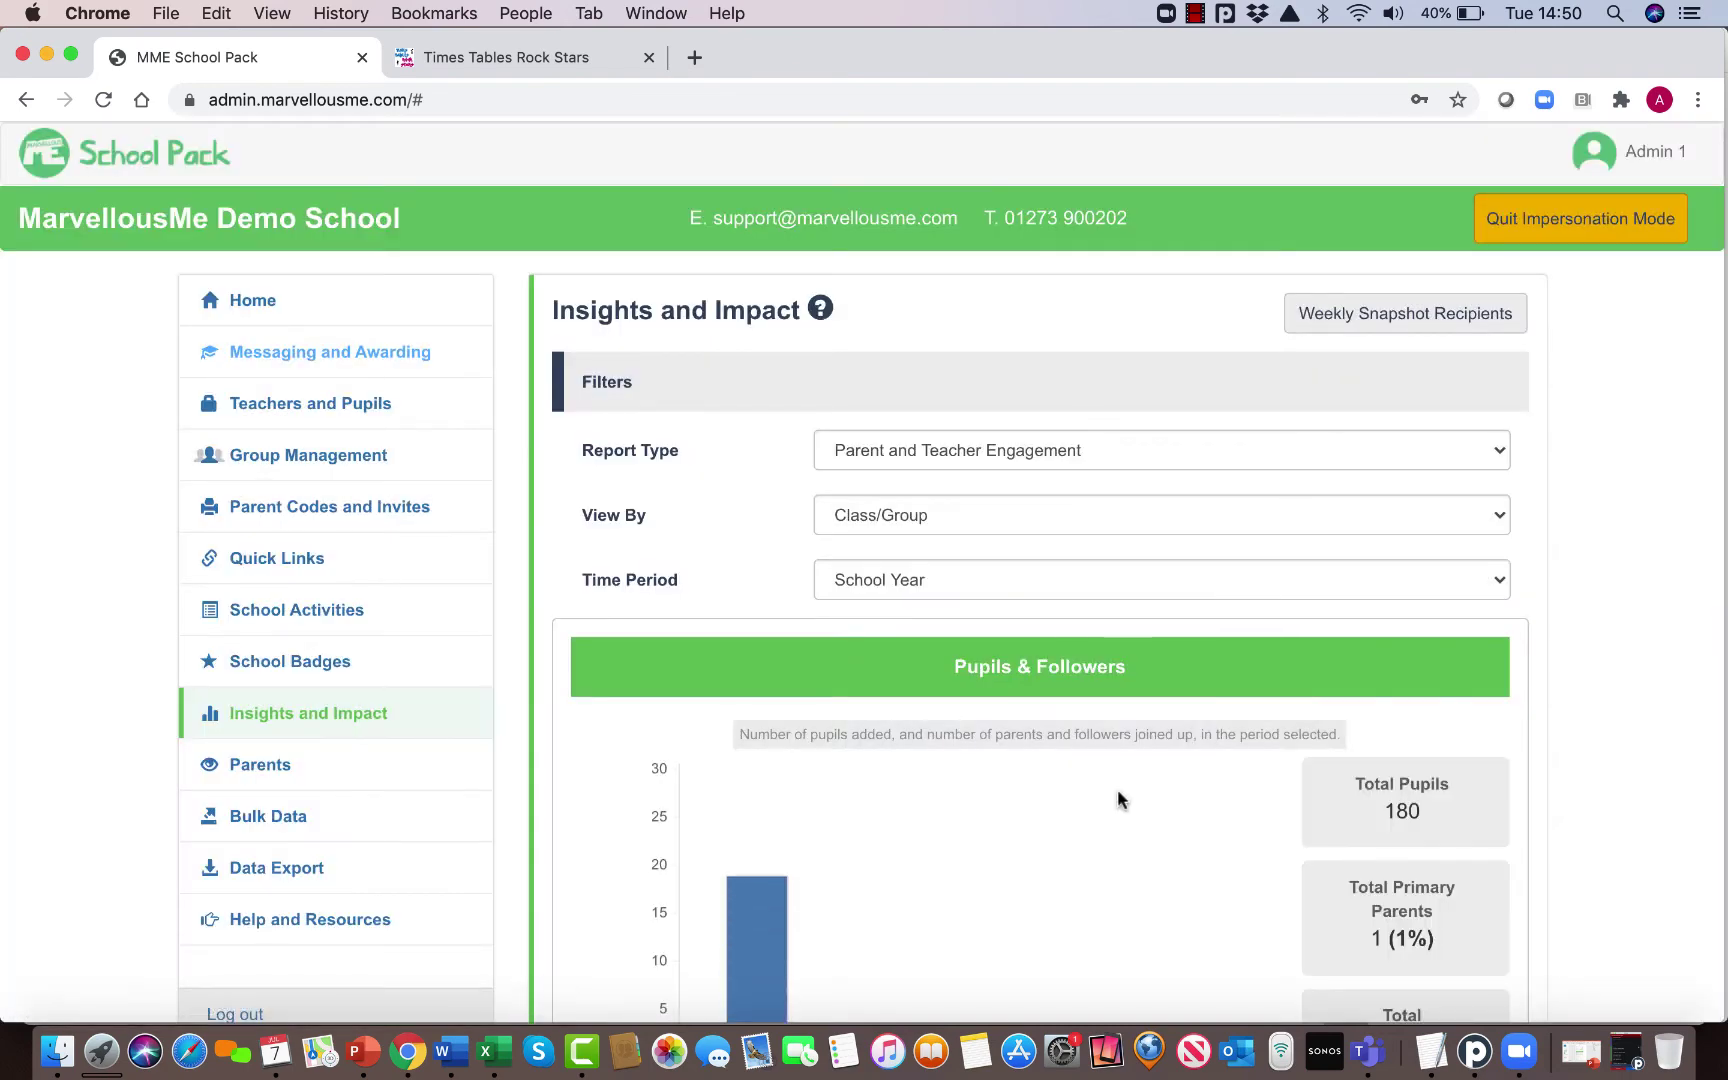
scroll(1119, 798, down, 3)
scroll(1118, 797, down, 8)
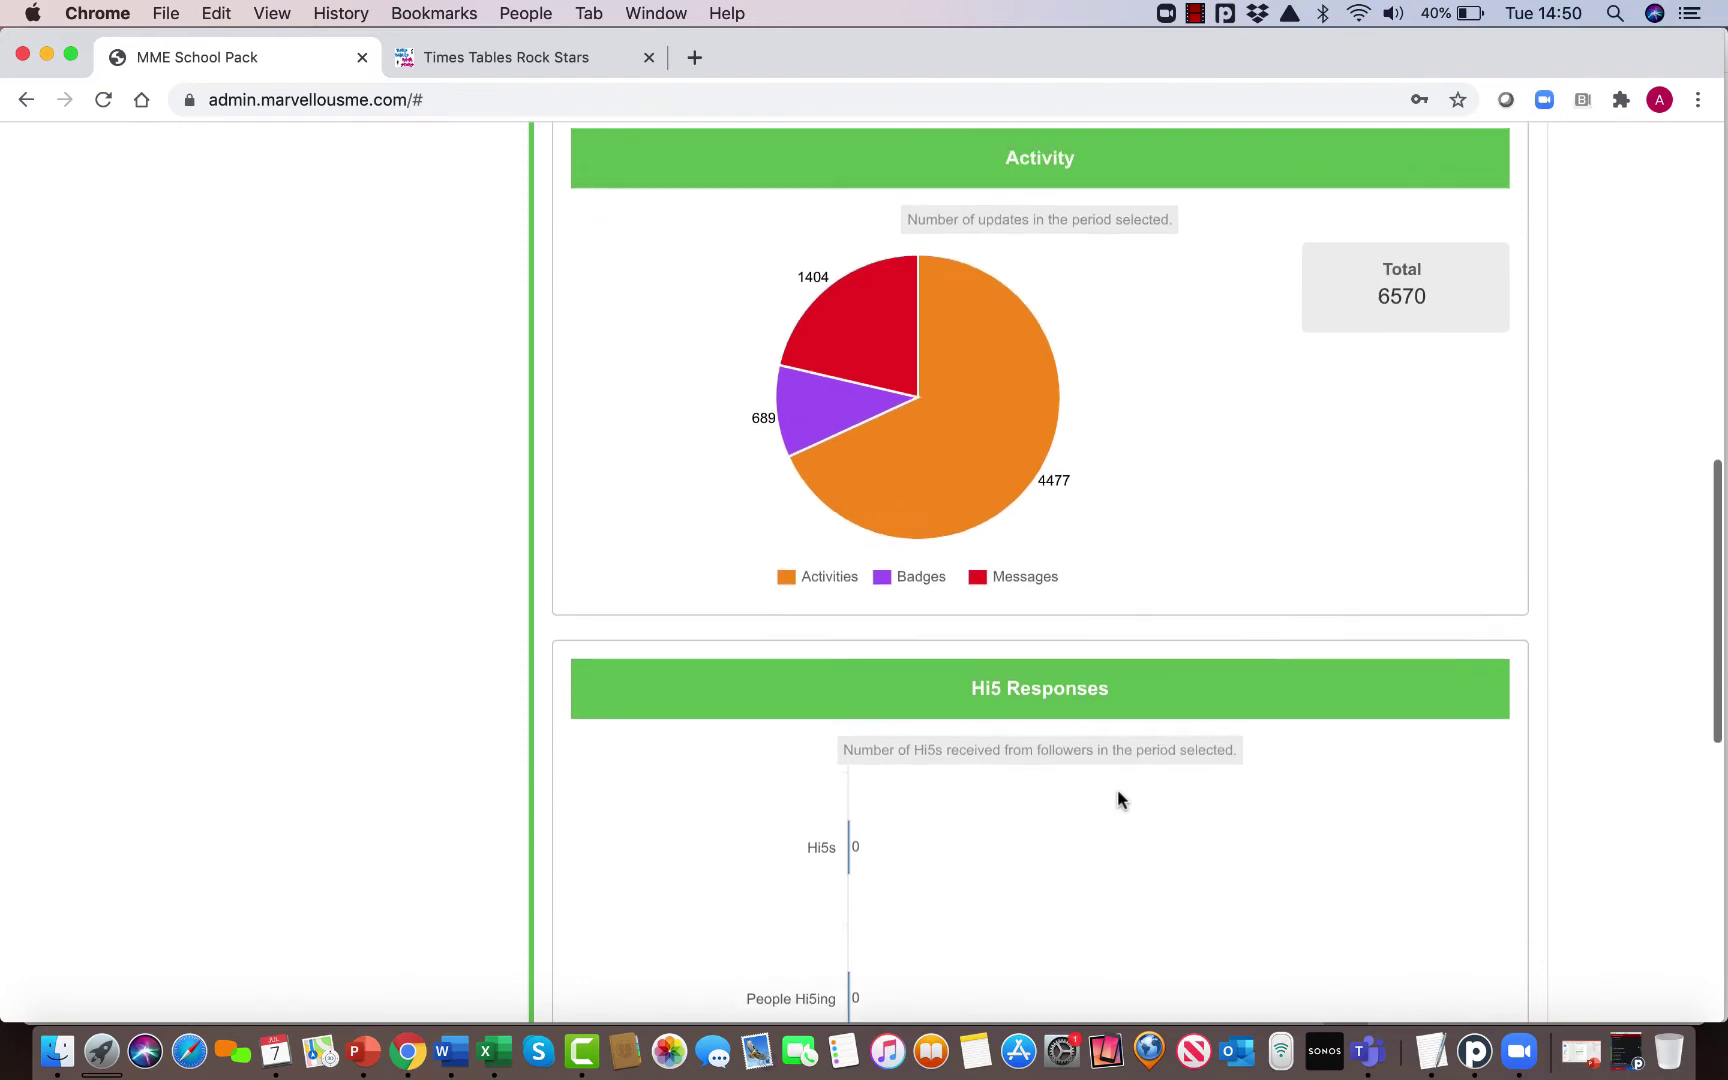
scroll(1118, 797, up, 10)
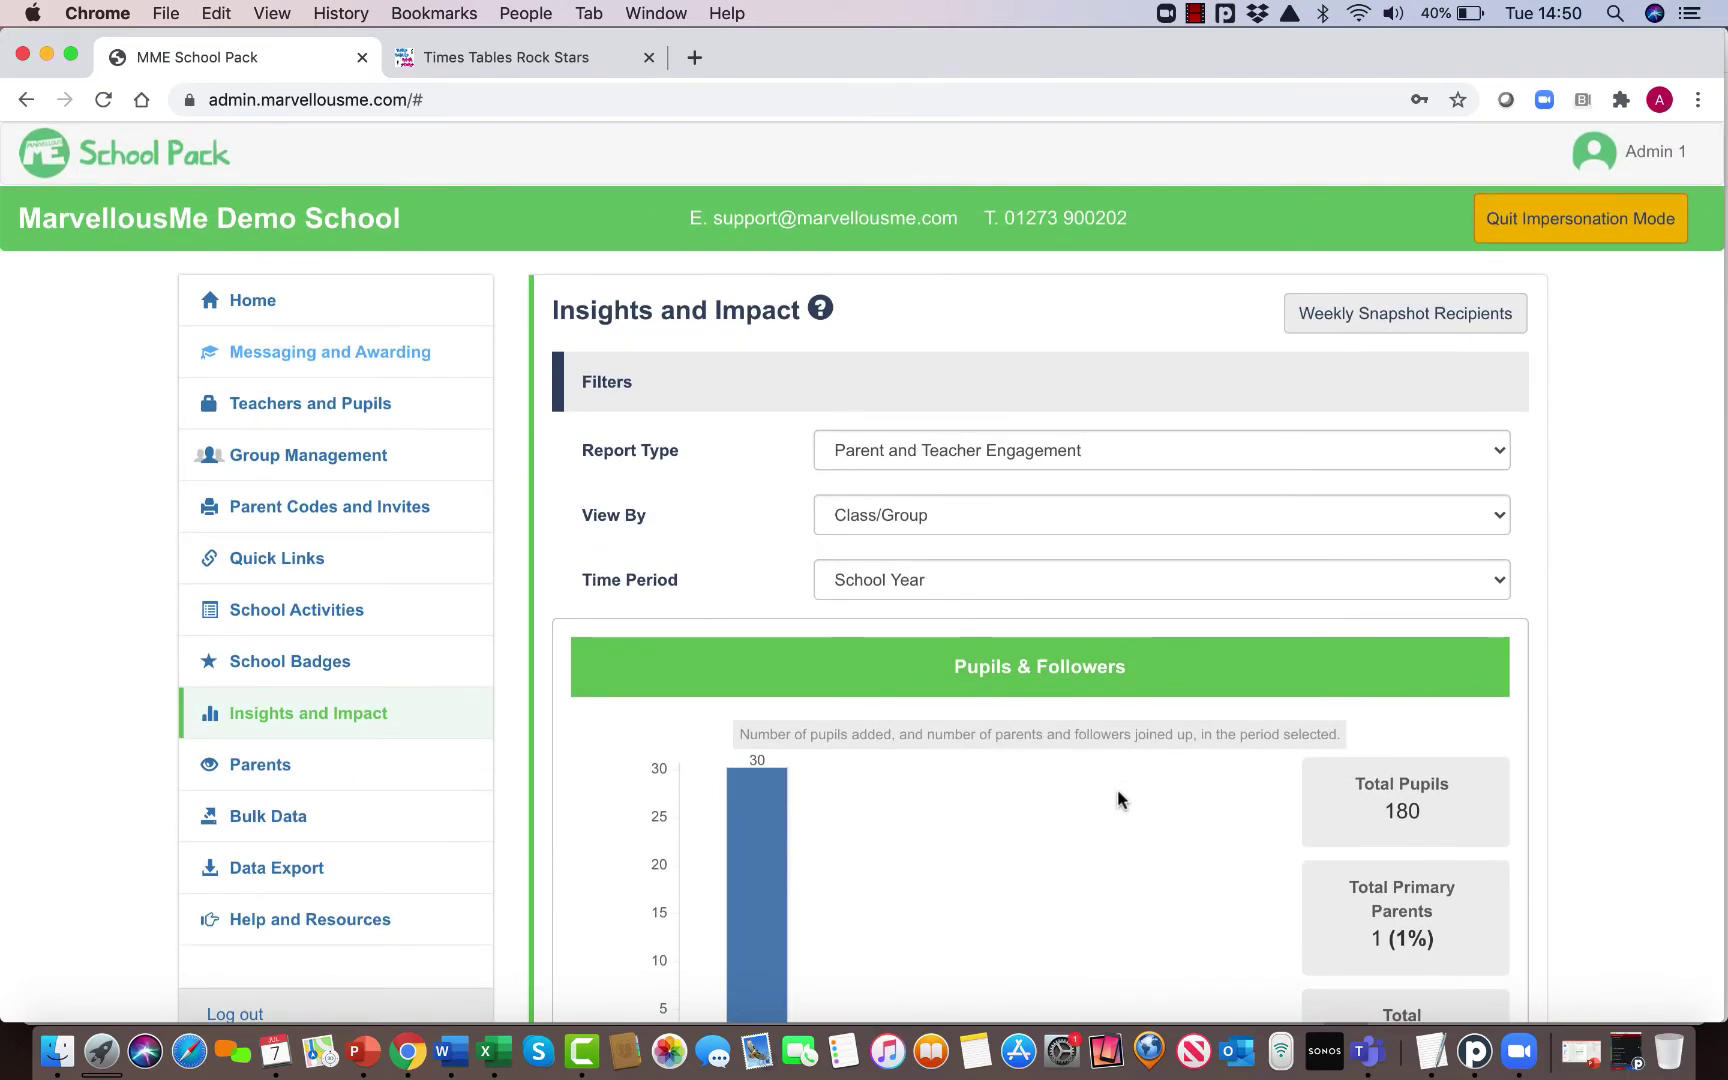
Step: Open Quick Links and scroll down to the list of three custom links
click(268, 563)
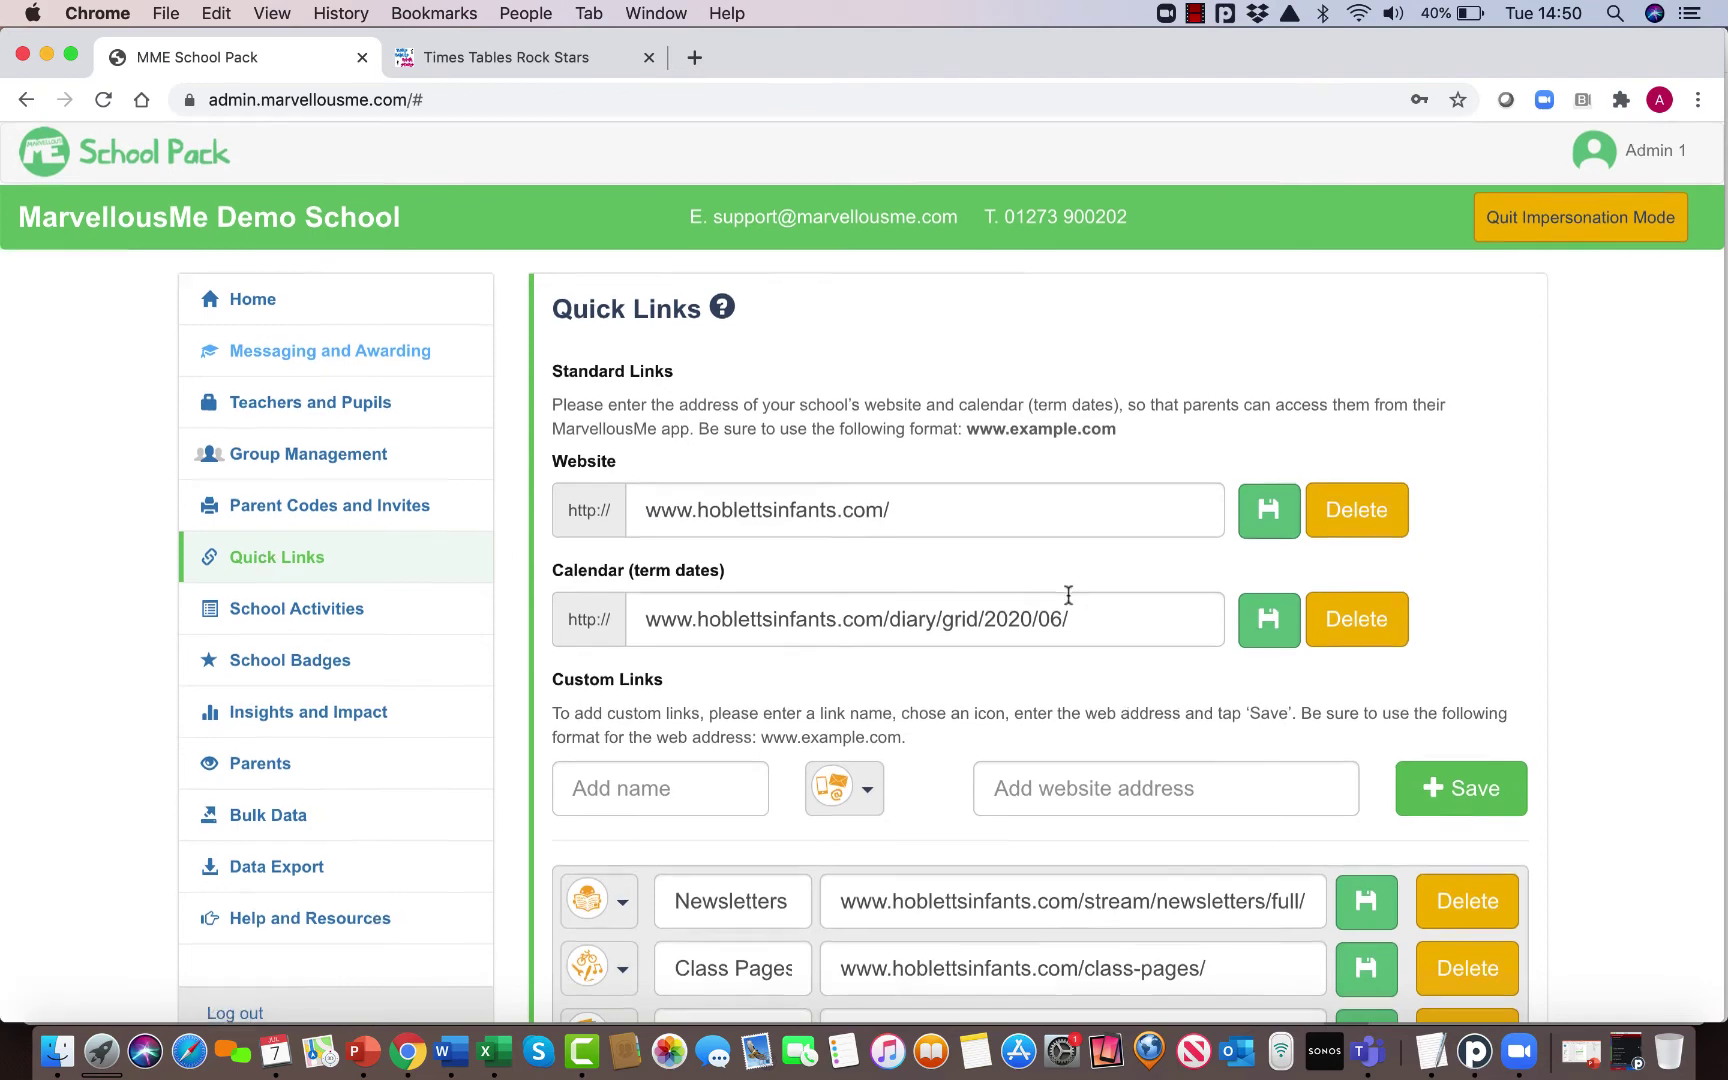
scroll(1068, 595, down, 5)
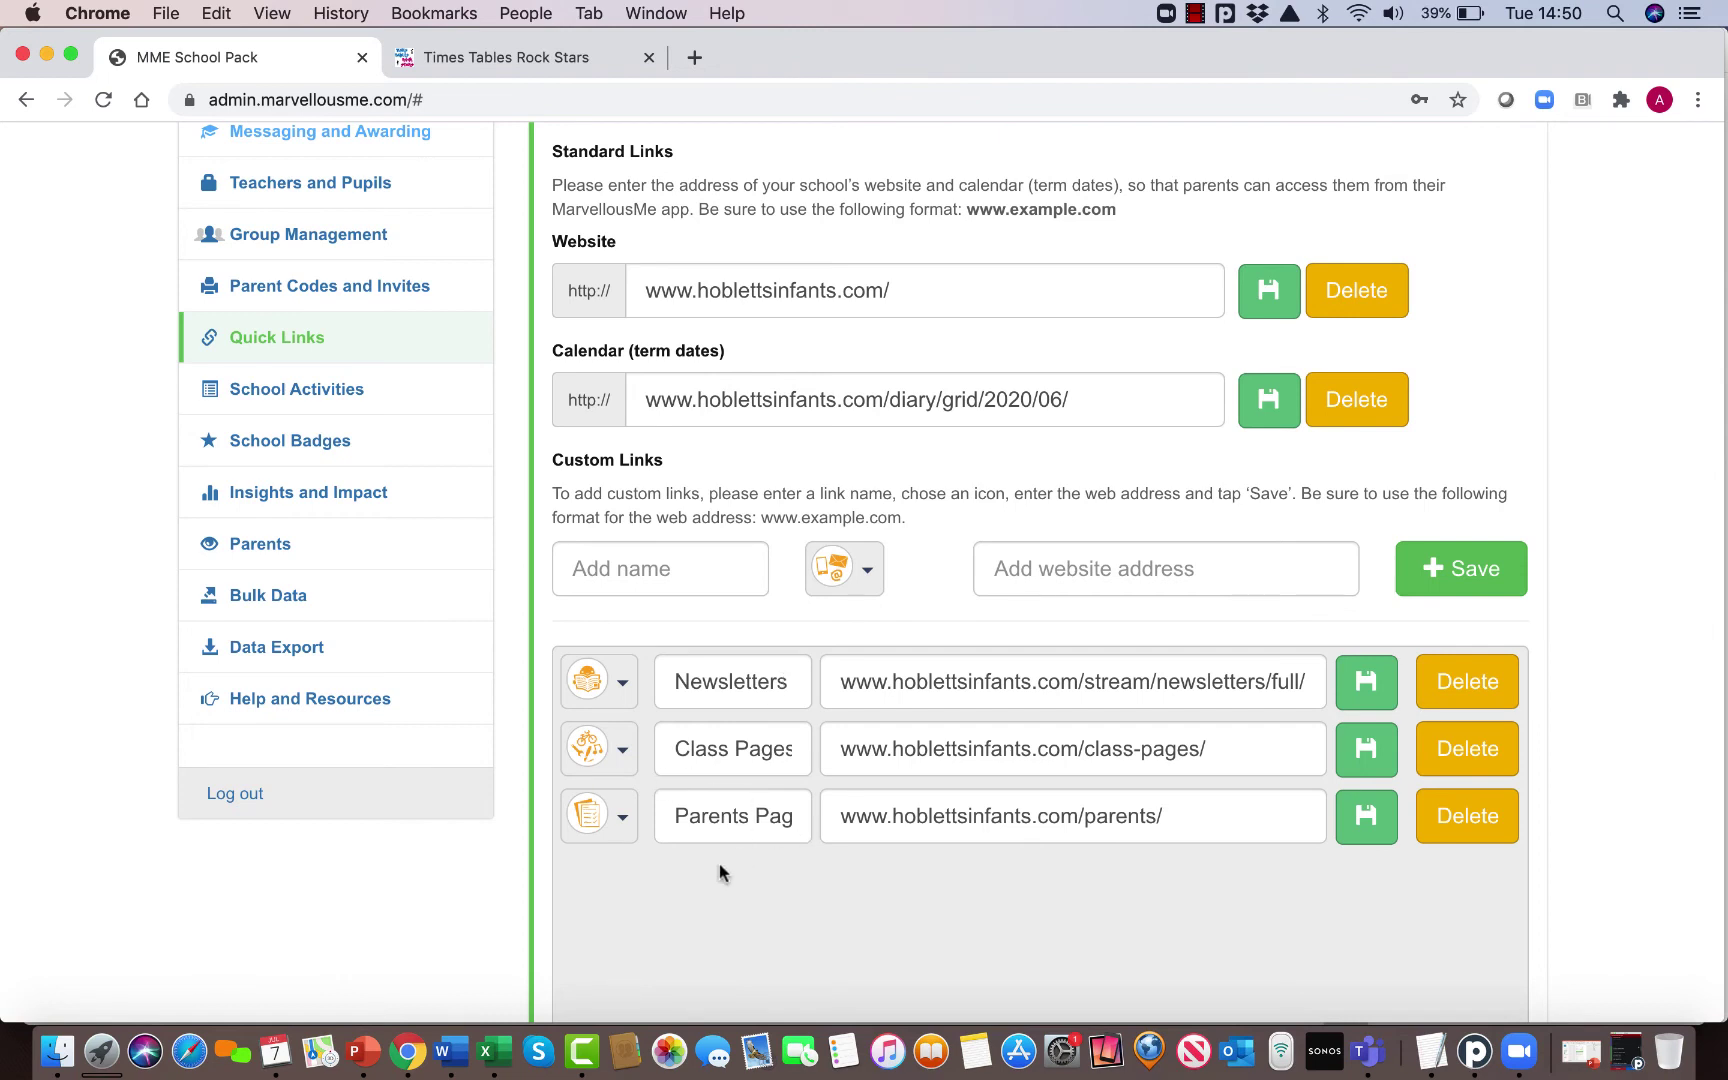
click(493, 57)
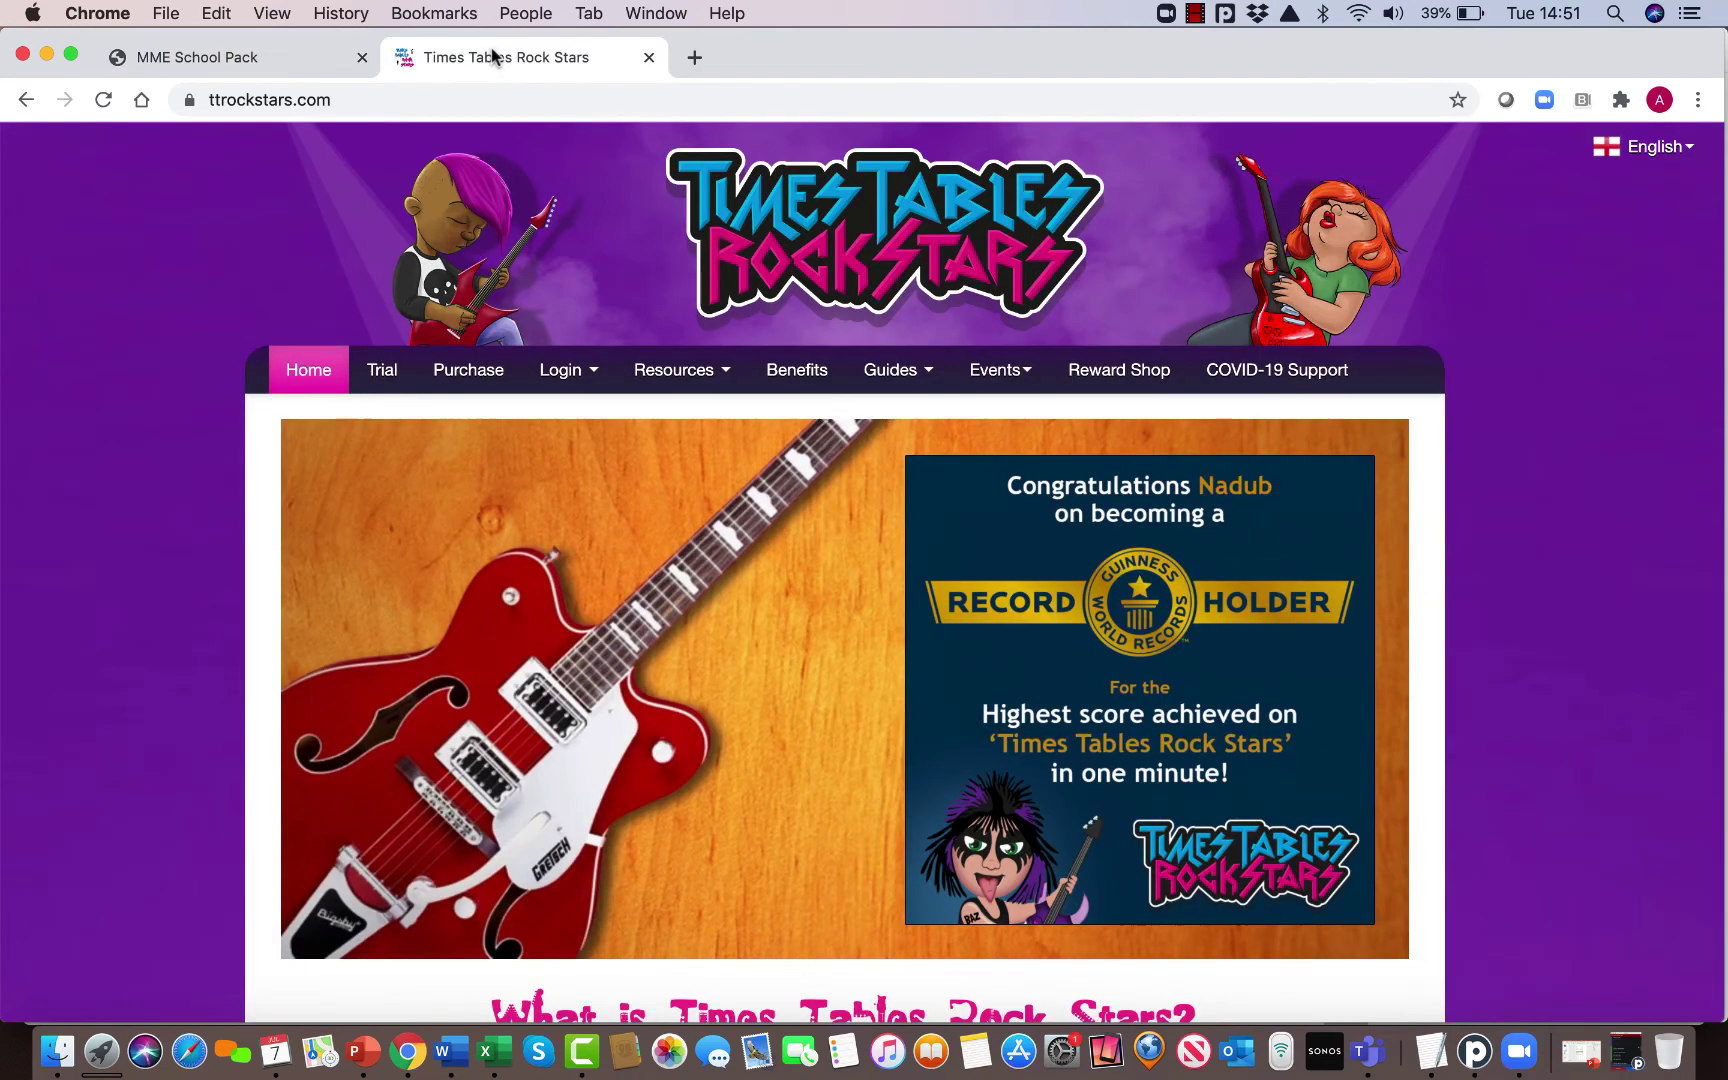
double_click(277, 99)
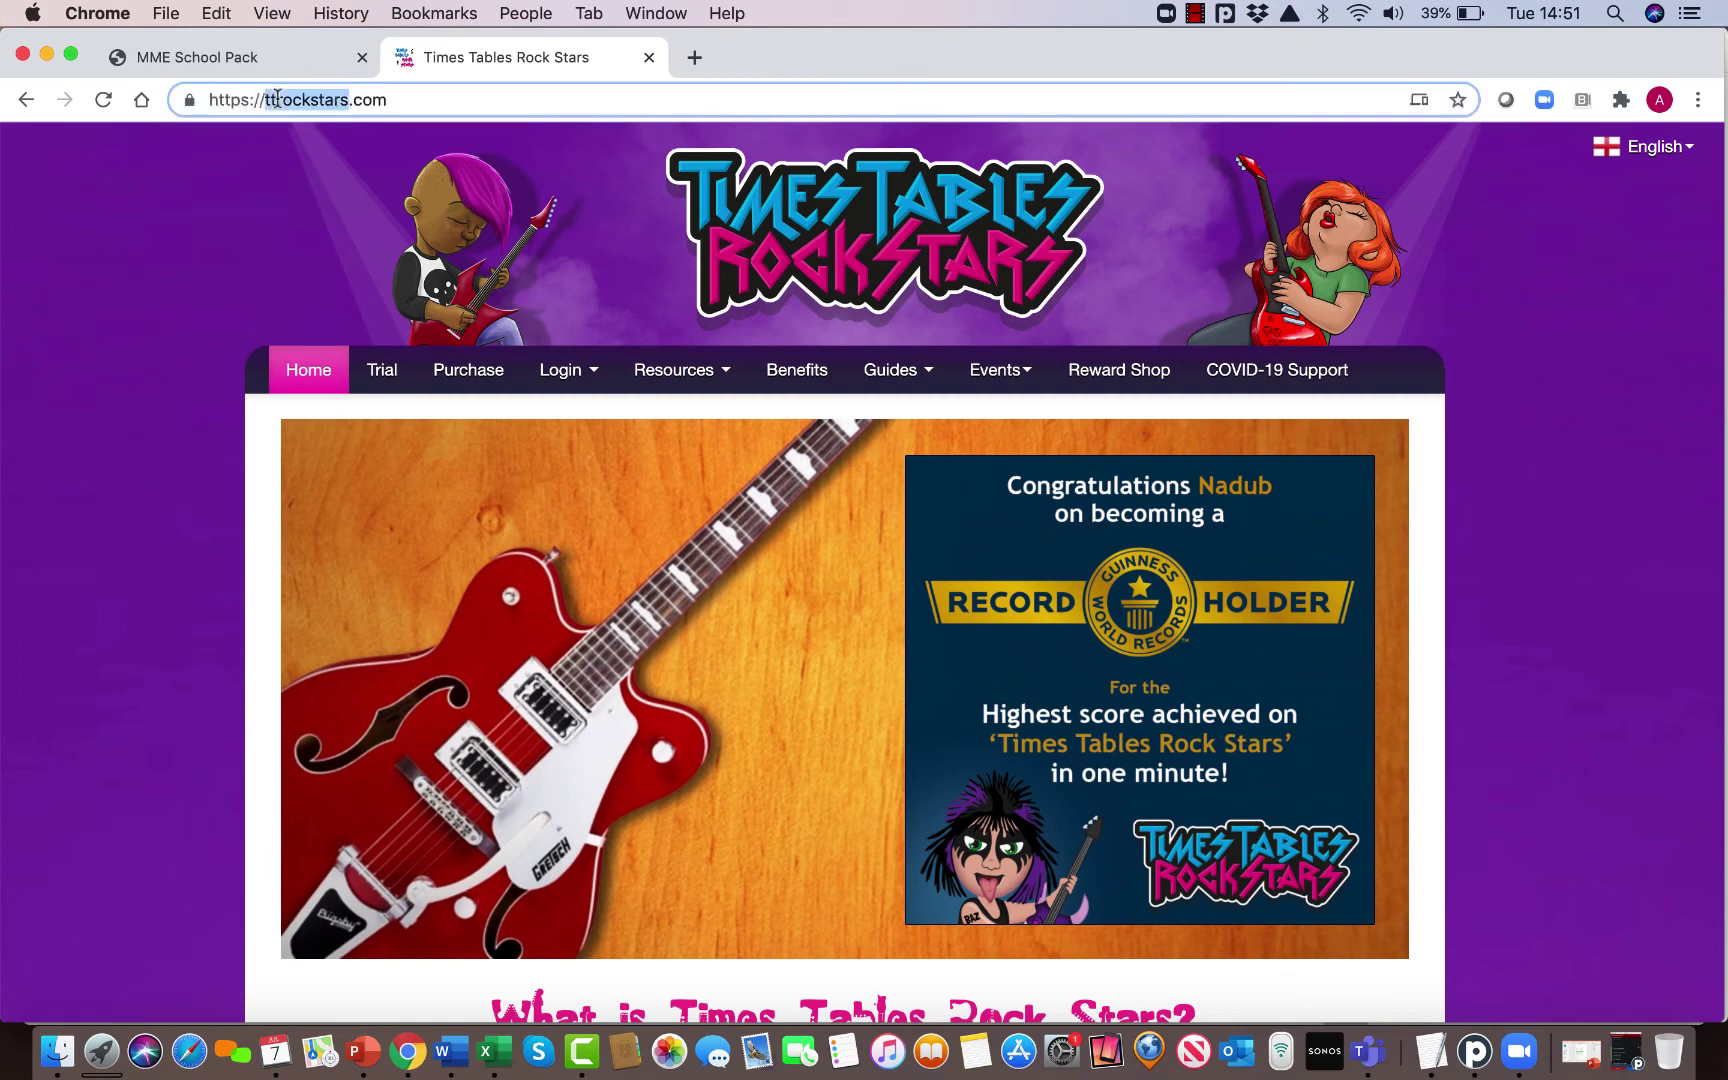
triple_click(263, 99)
key(super+c)
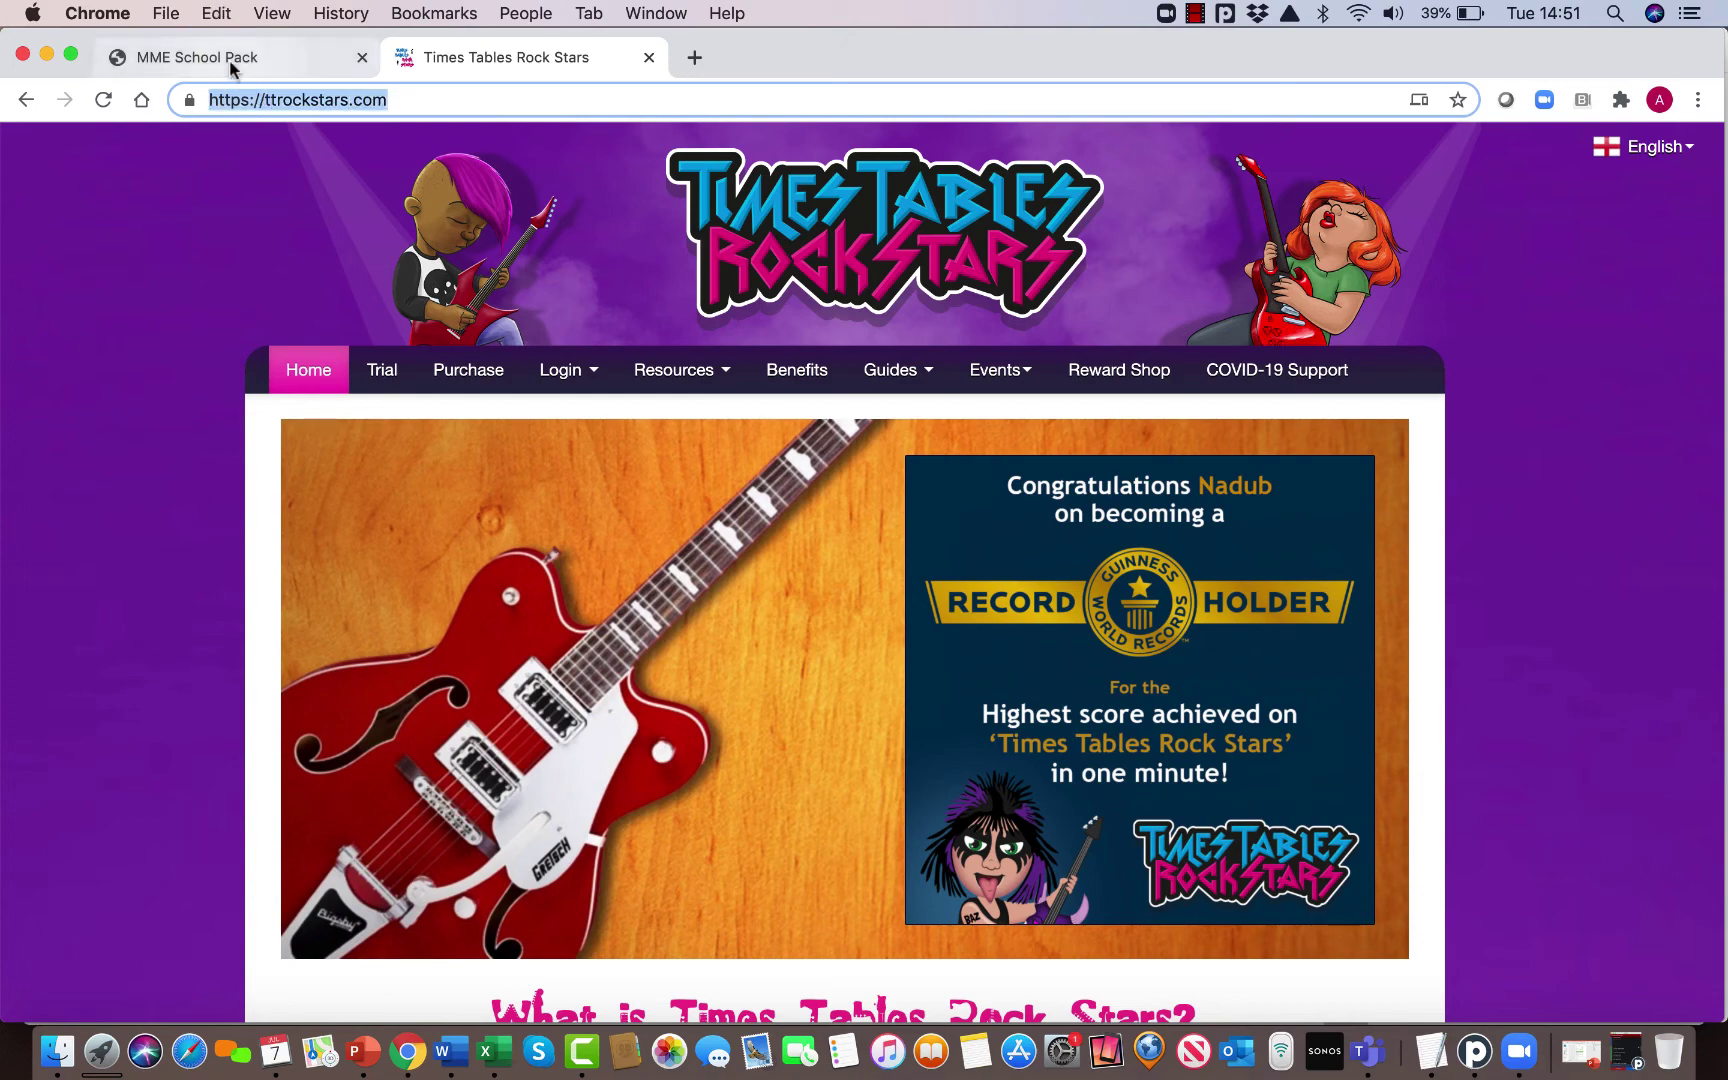
click(231, 64)
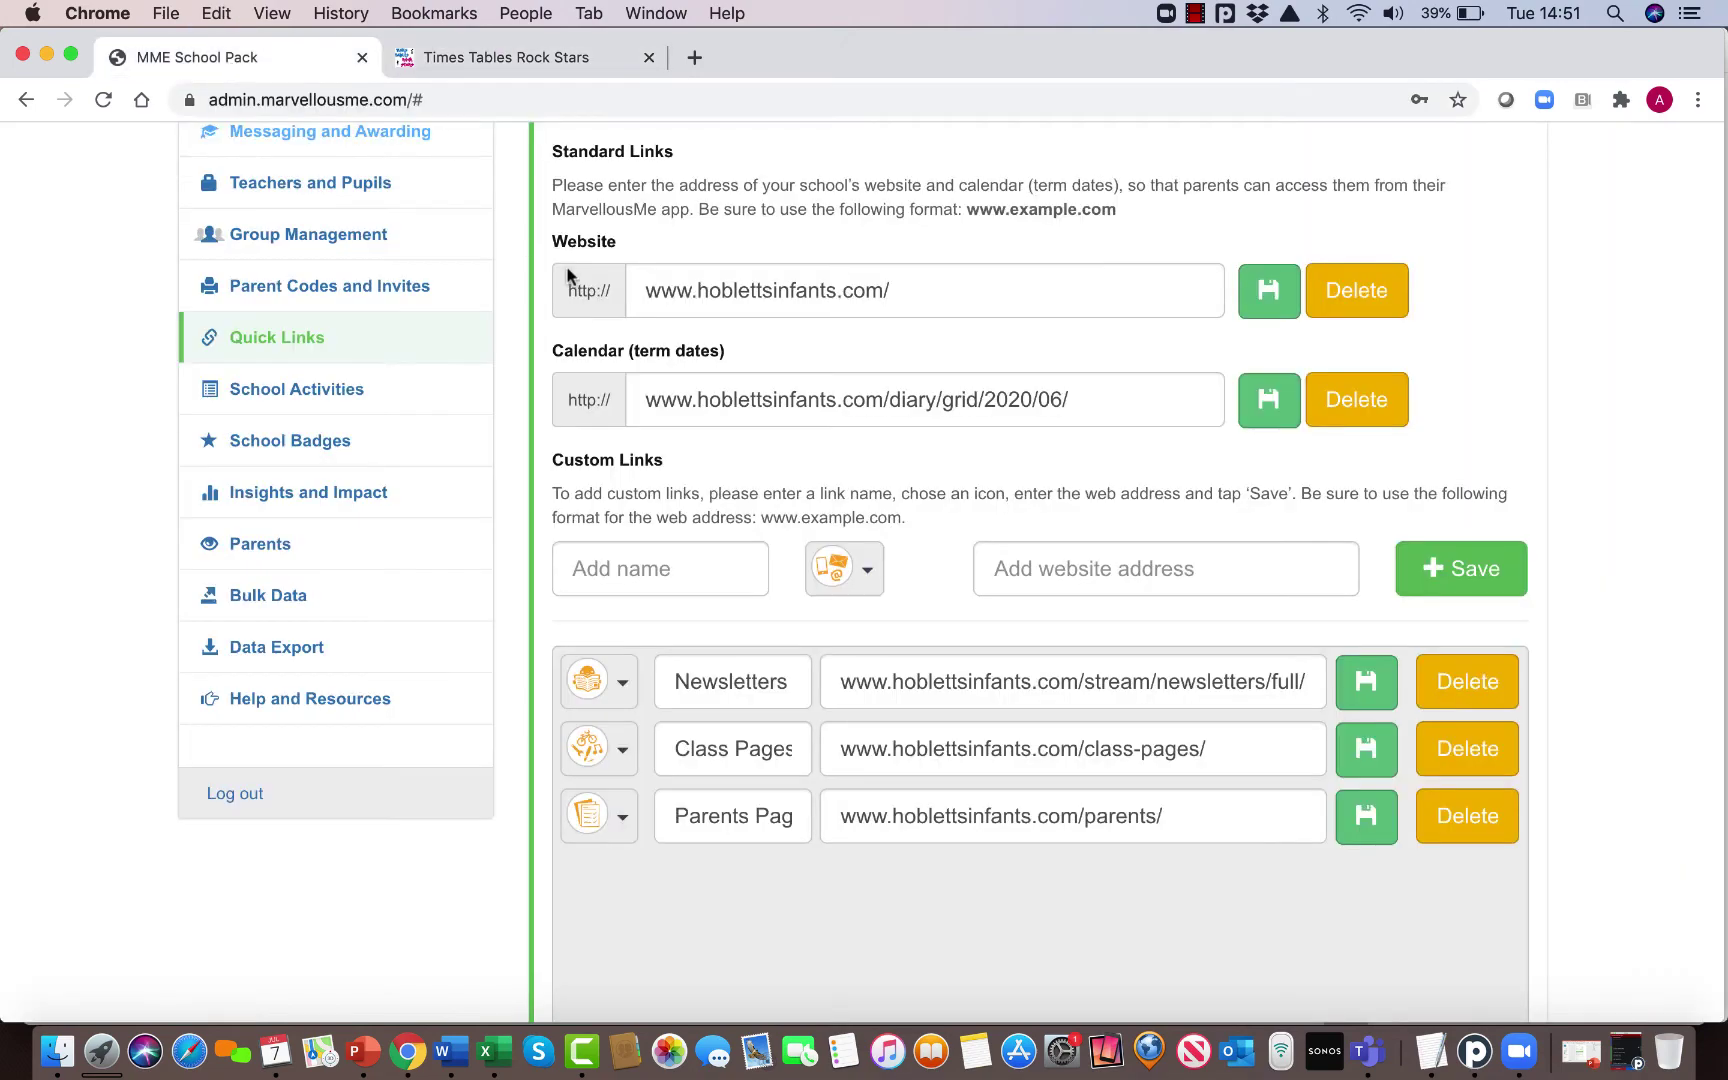
click(702, 572)
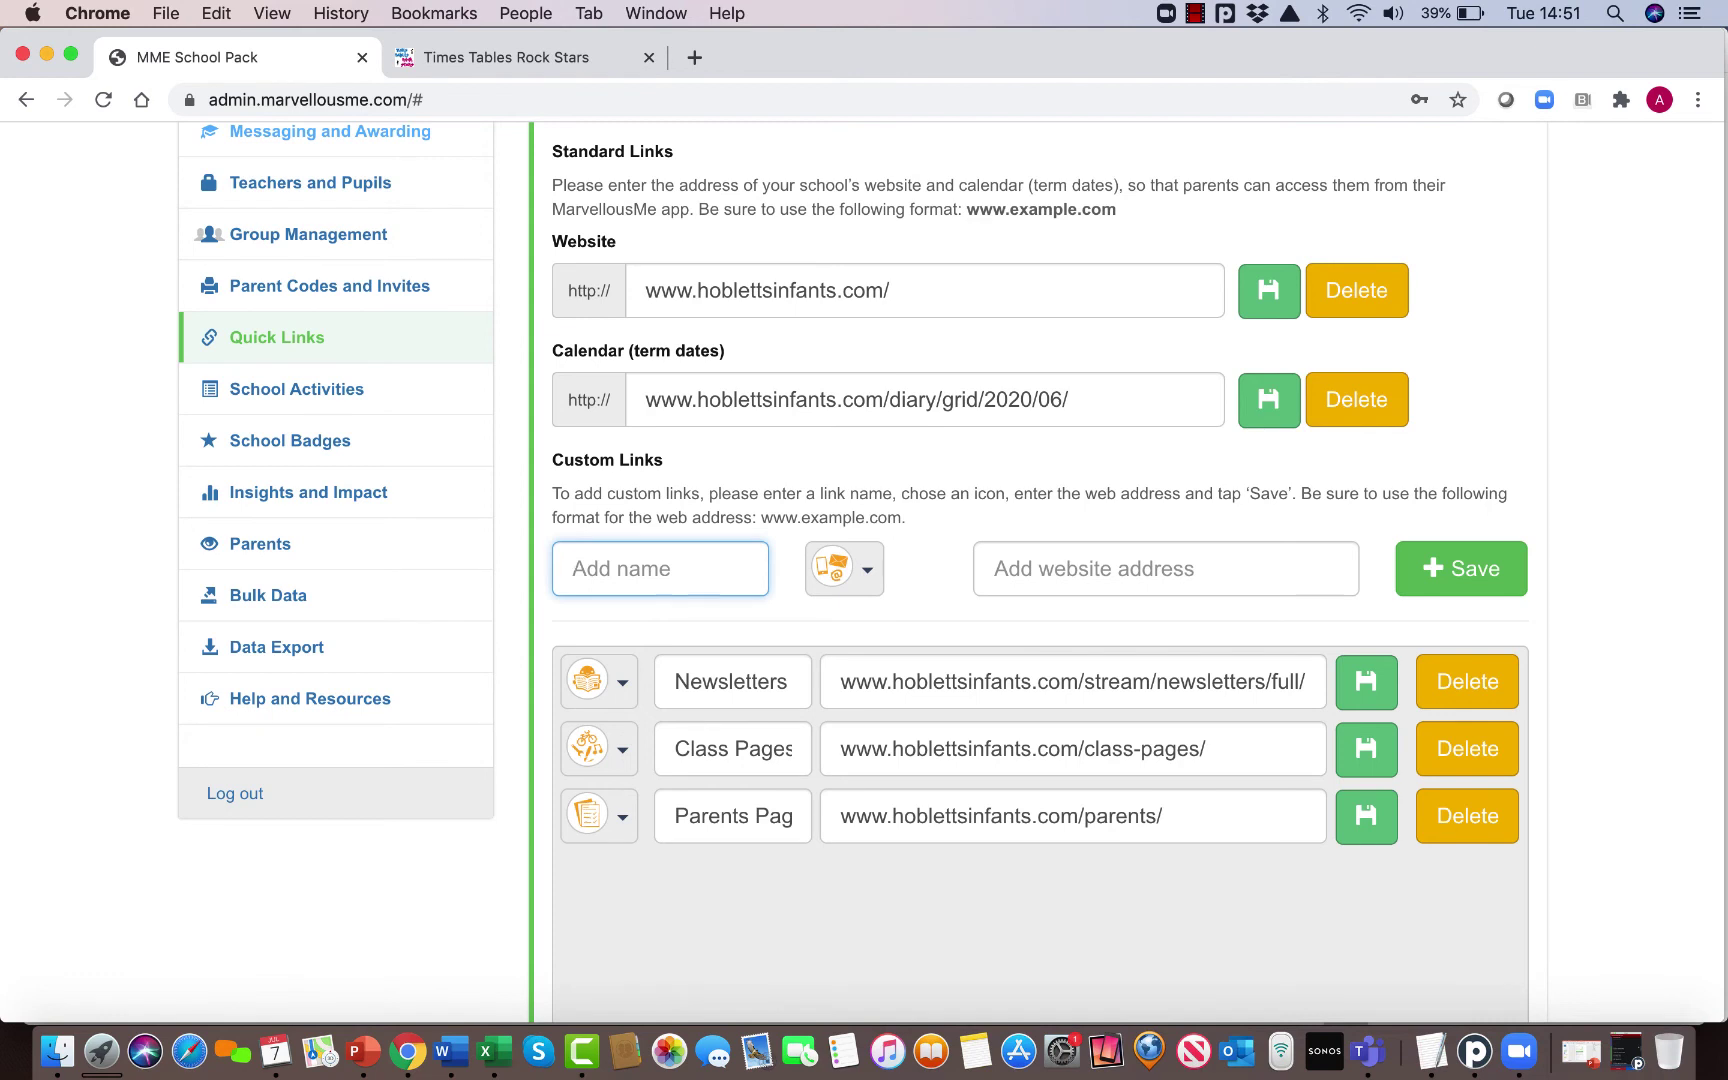
text(TT Rockstars)
click(863, 566)
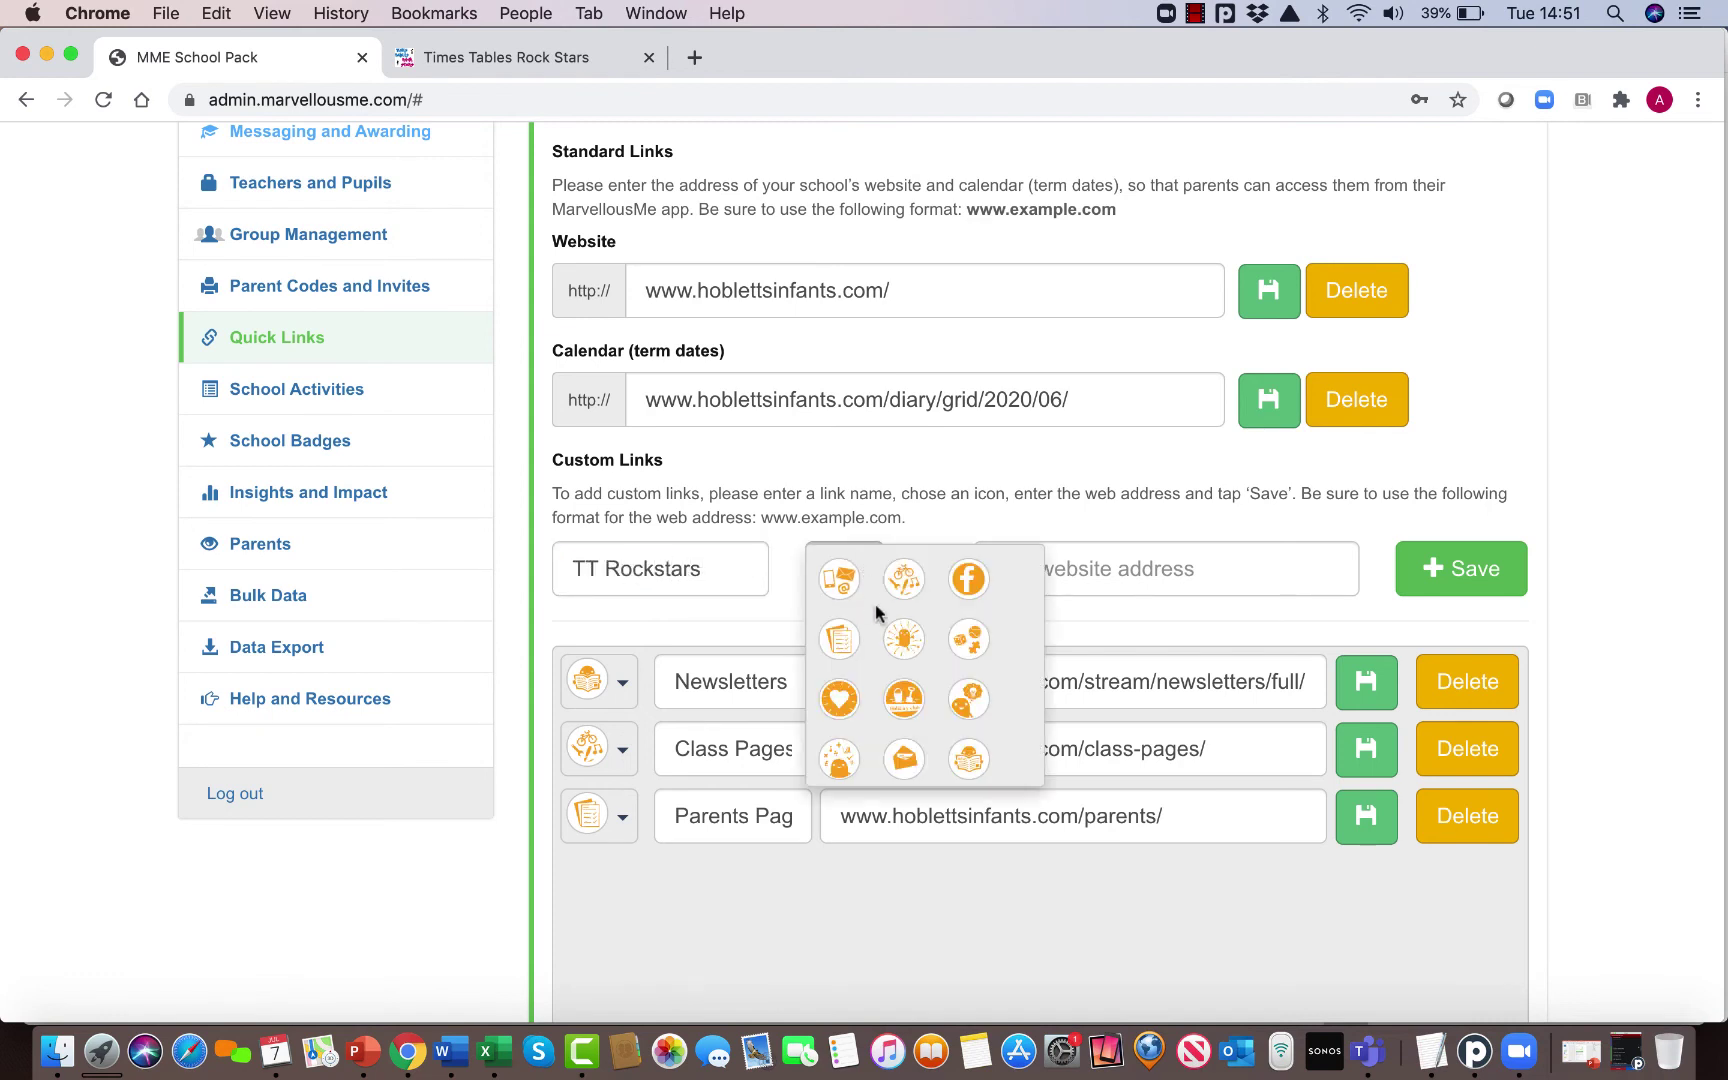
click(838, 755)
click(1050, 572)
key(super+v)
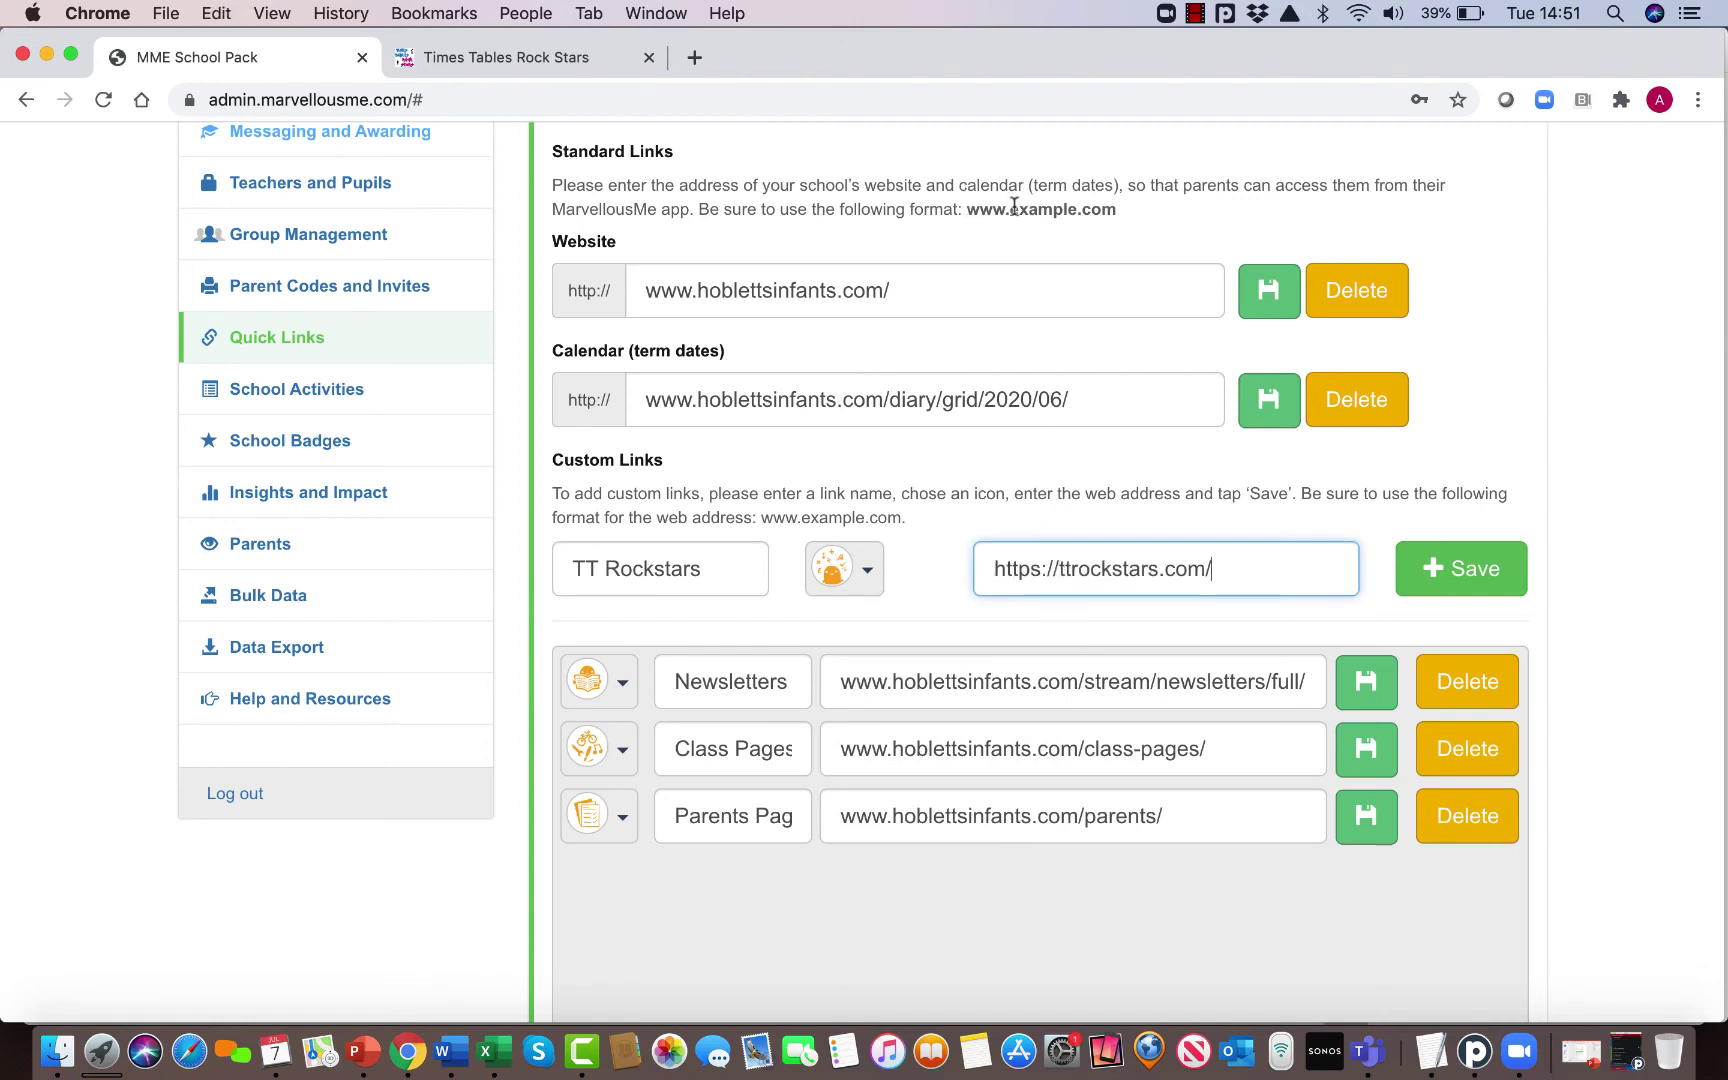
drag(1058, 568, 975, 568)
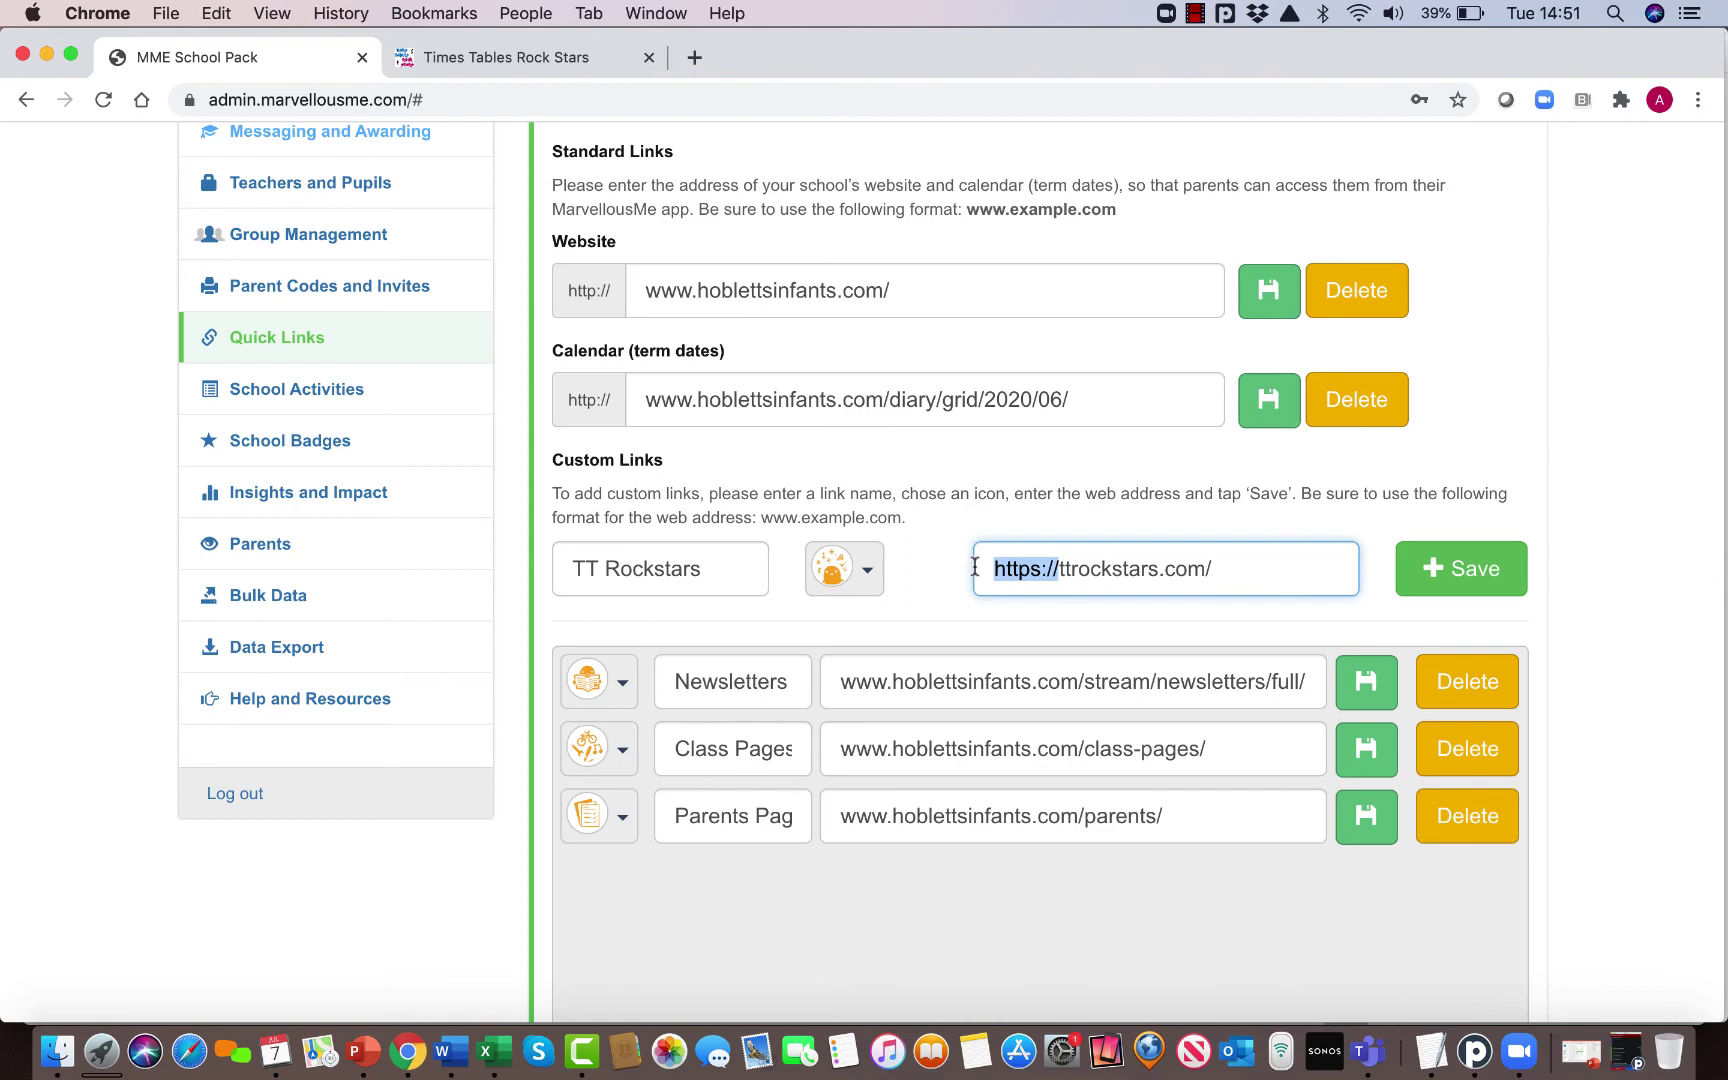
key(BackSpace)
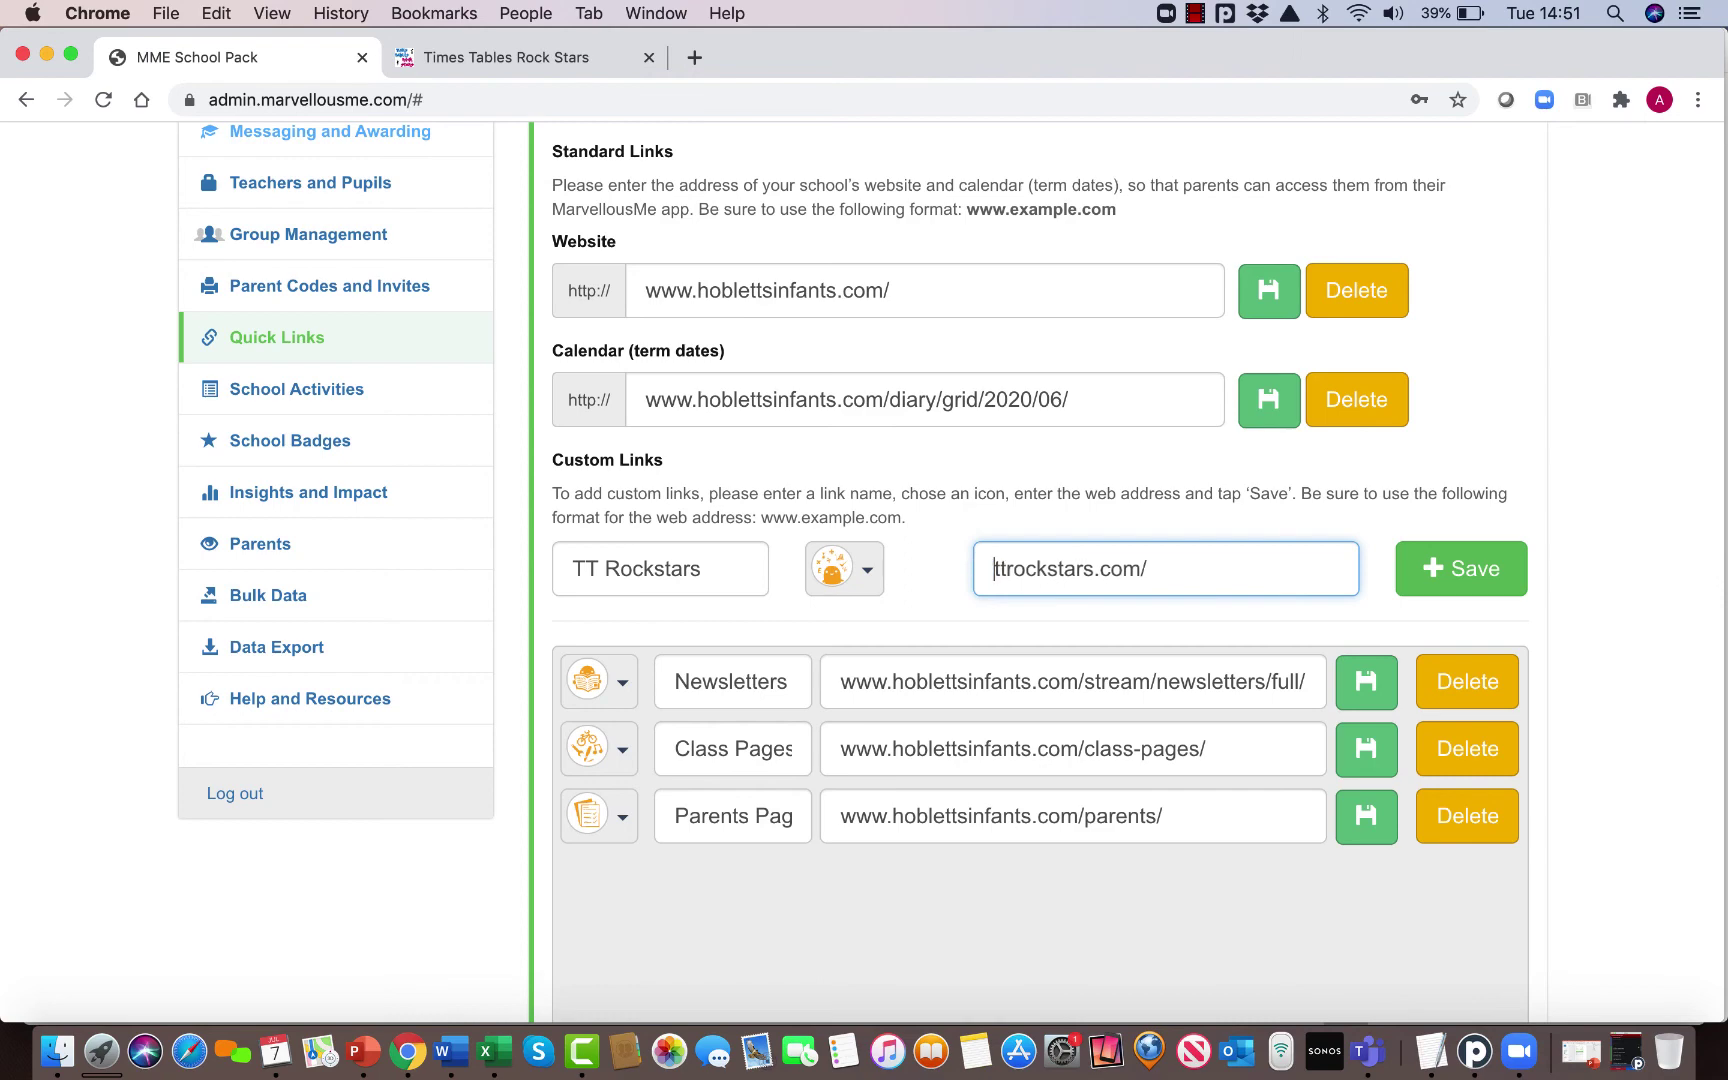
click(1466, 570)
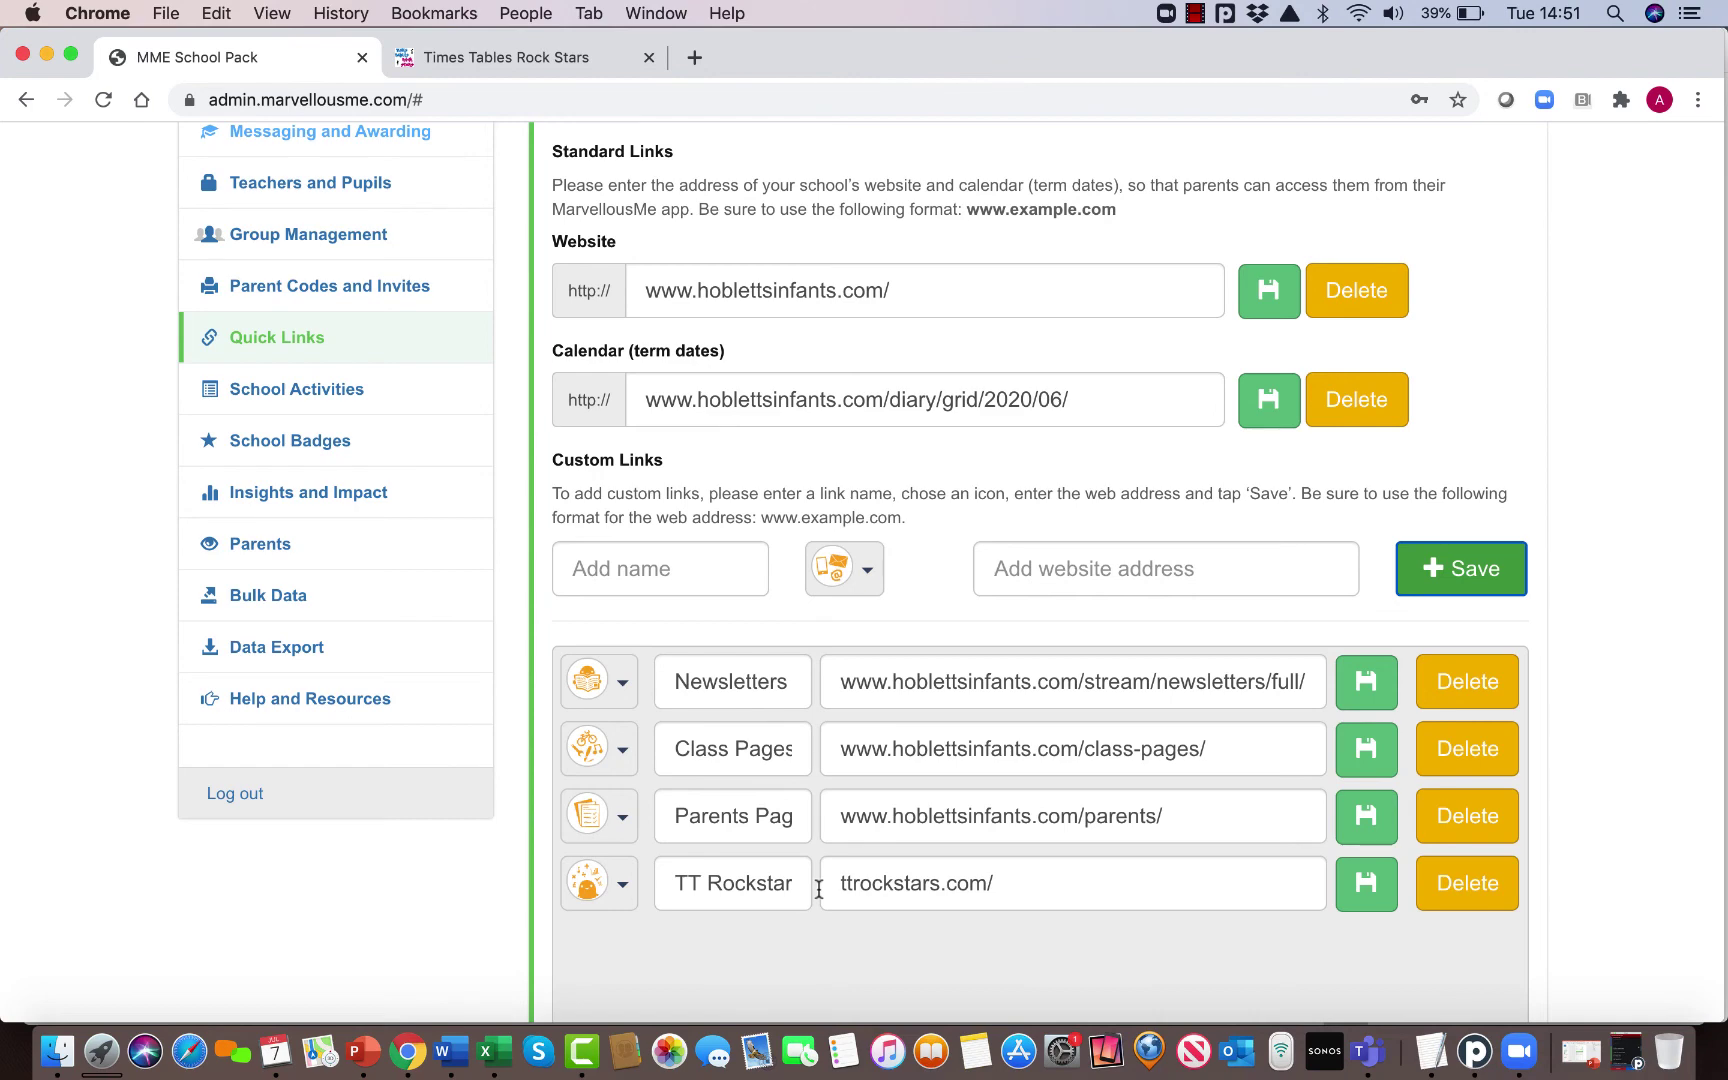
Step: Open the School Badge Scorecard from School Badges: 3 badges, 1 Cooperation and 2 House Point
click(286, 443)
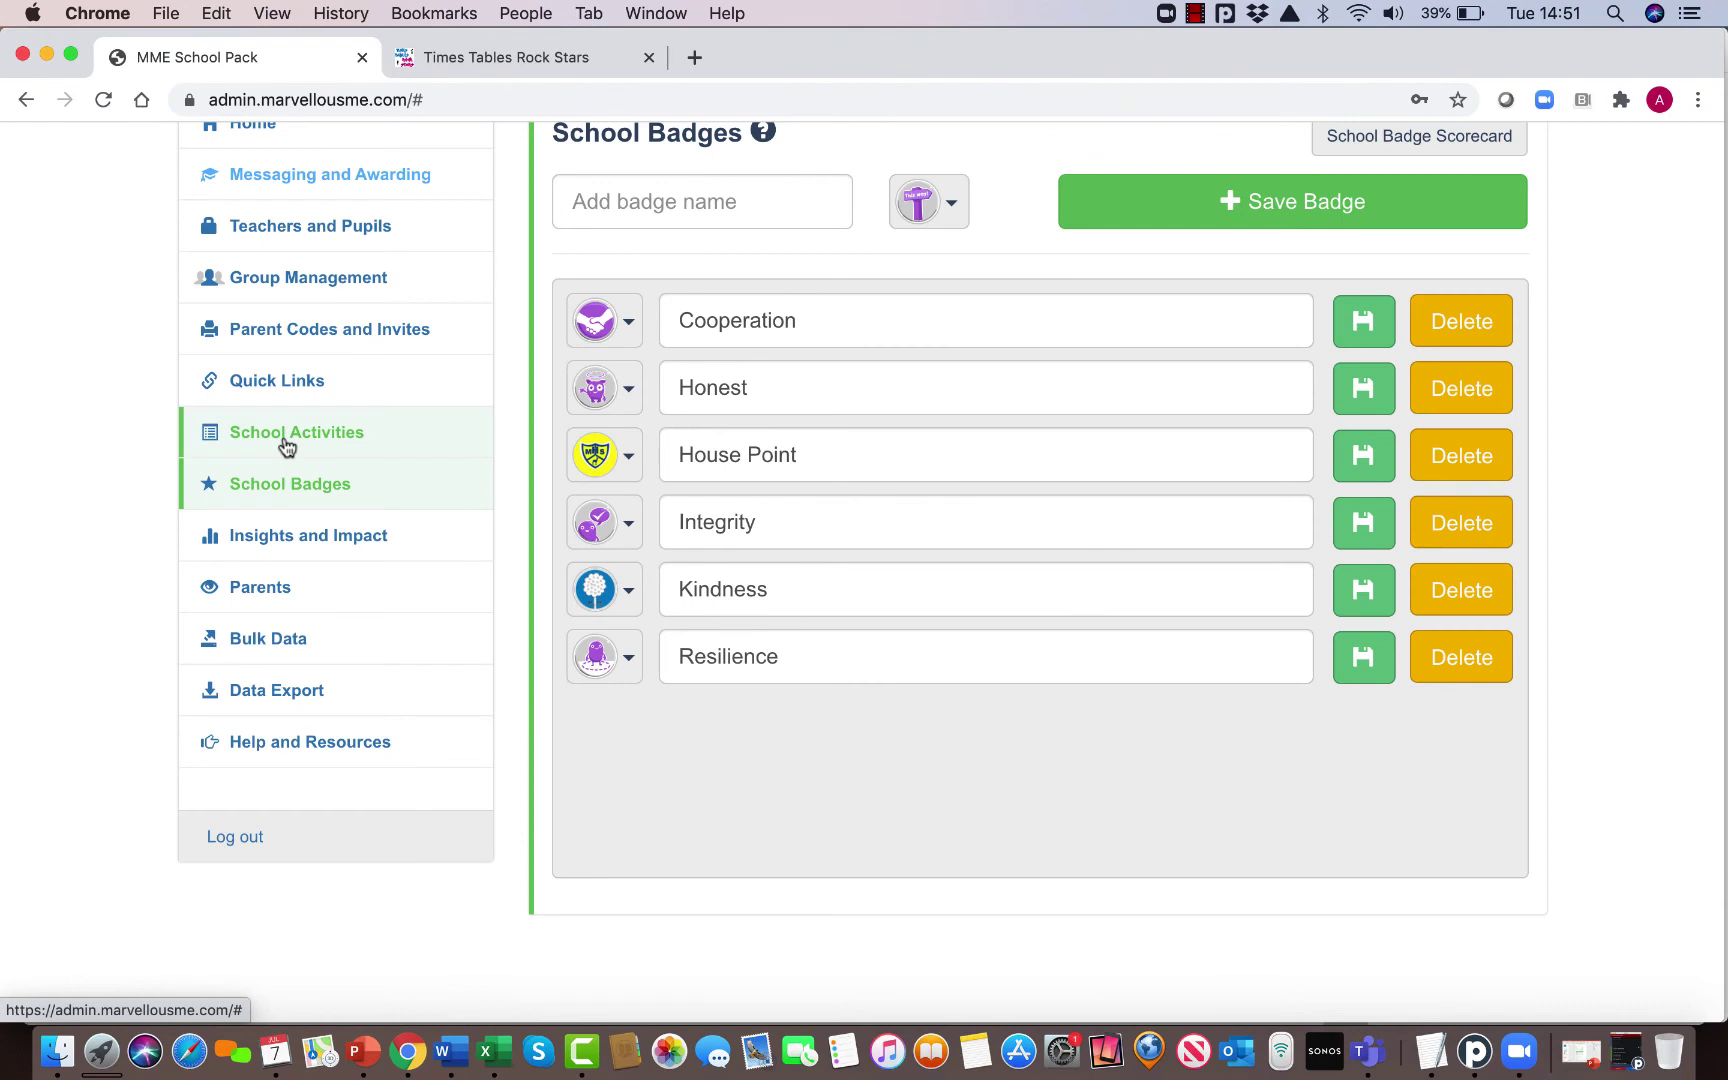
scroll(286, 445, up, 4)
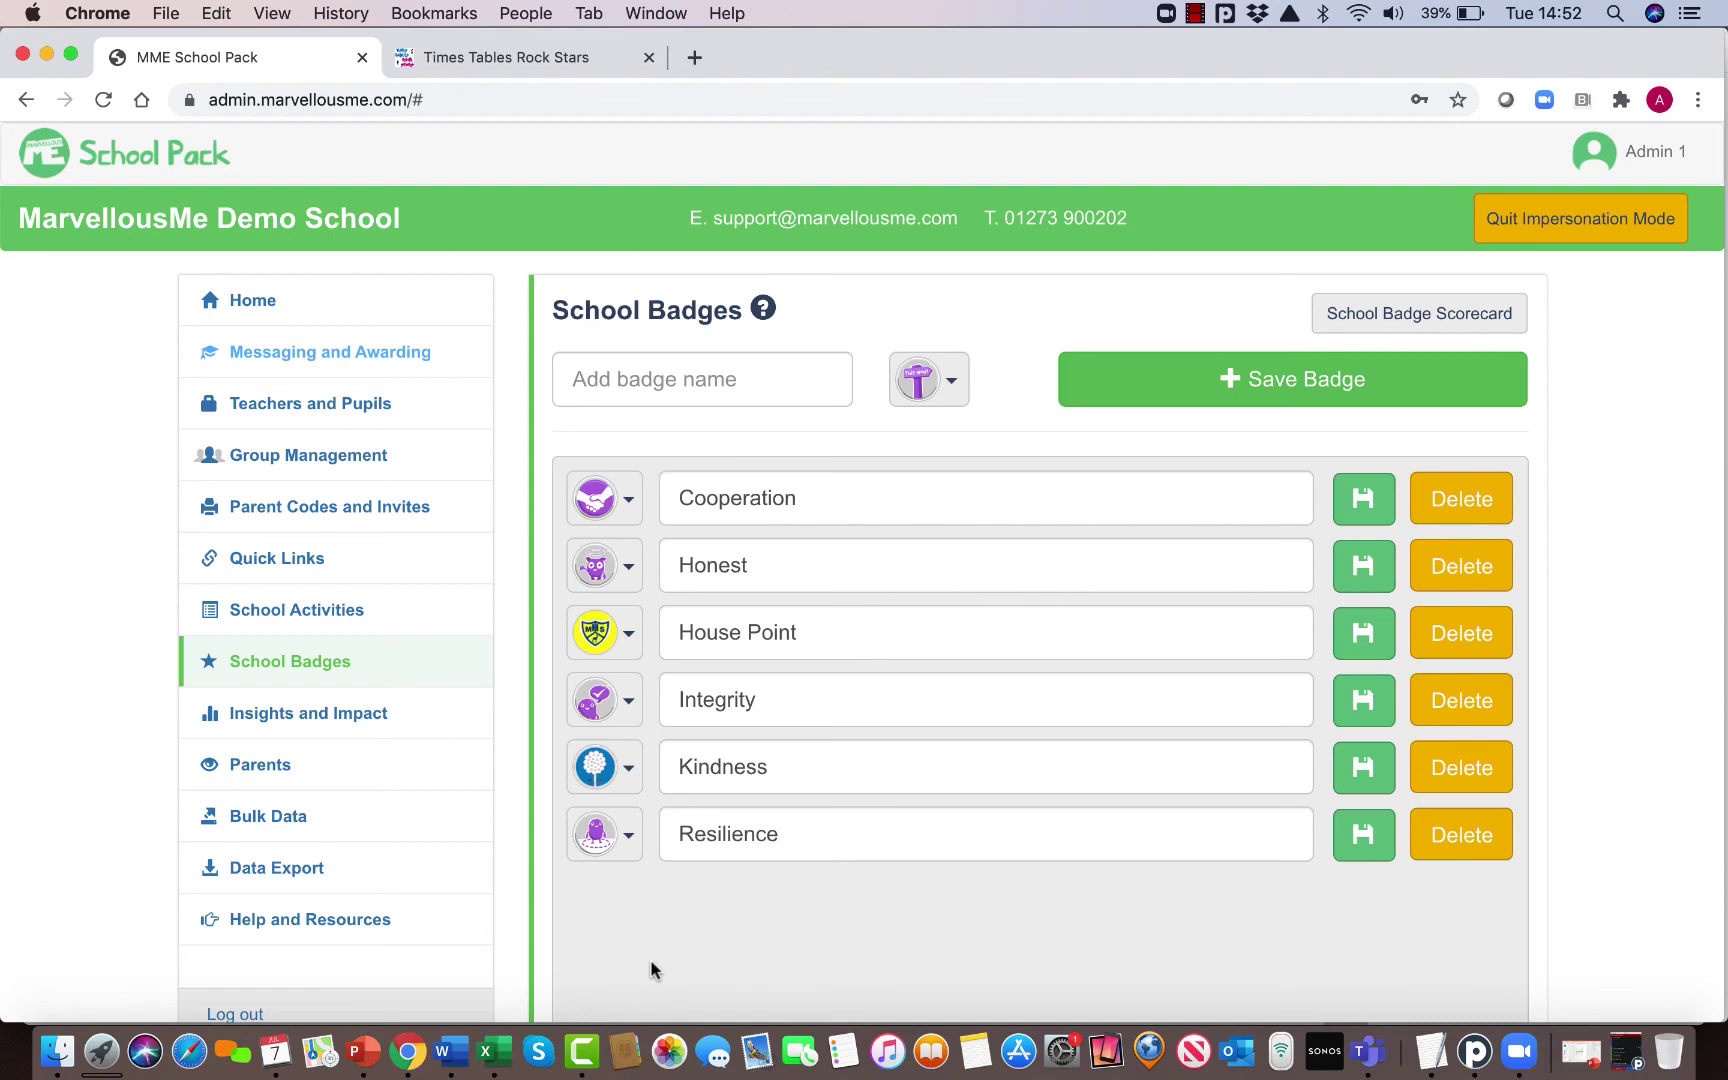
click(1439, 316)
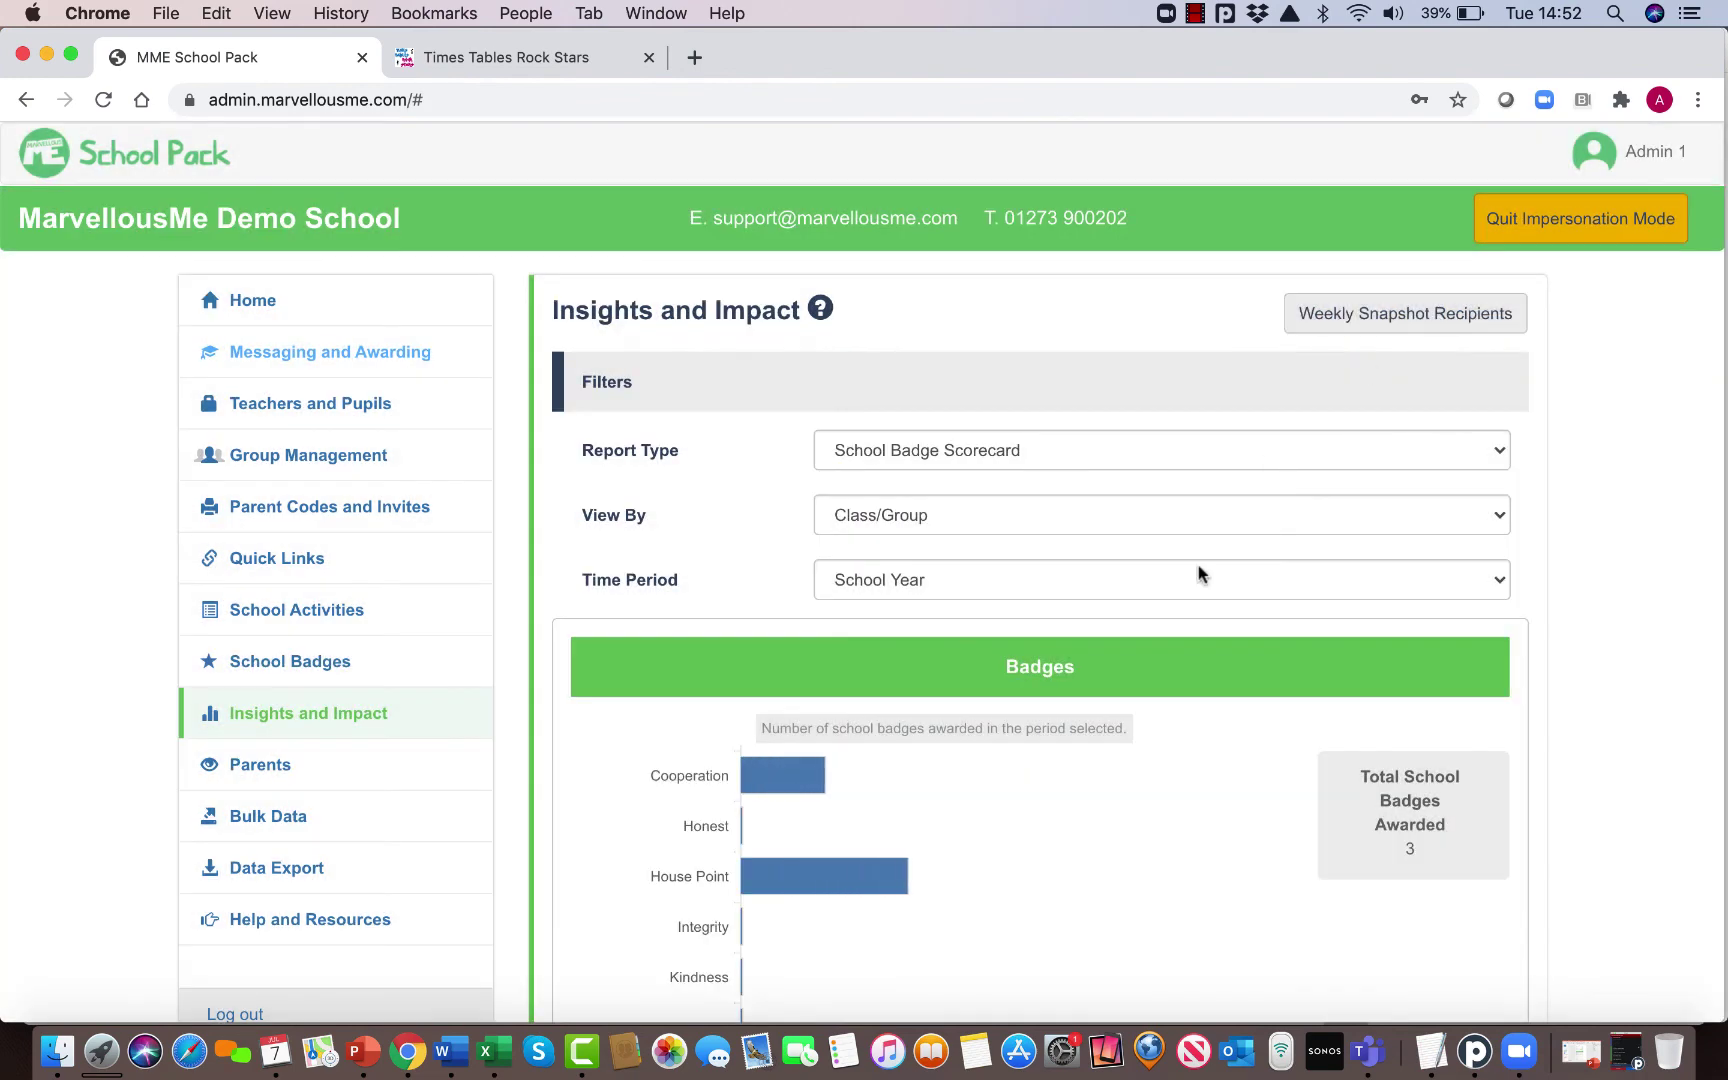
scroll(1169, 656, down, 5)
scroll(1169, 656, up, 5)
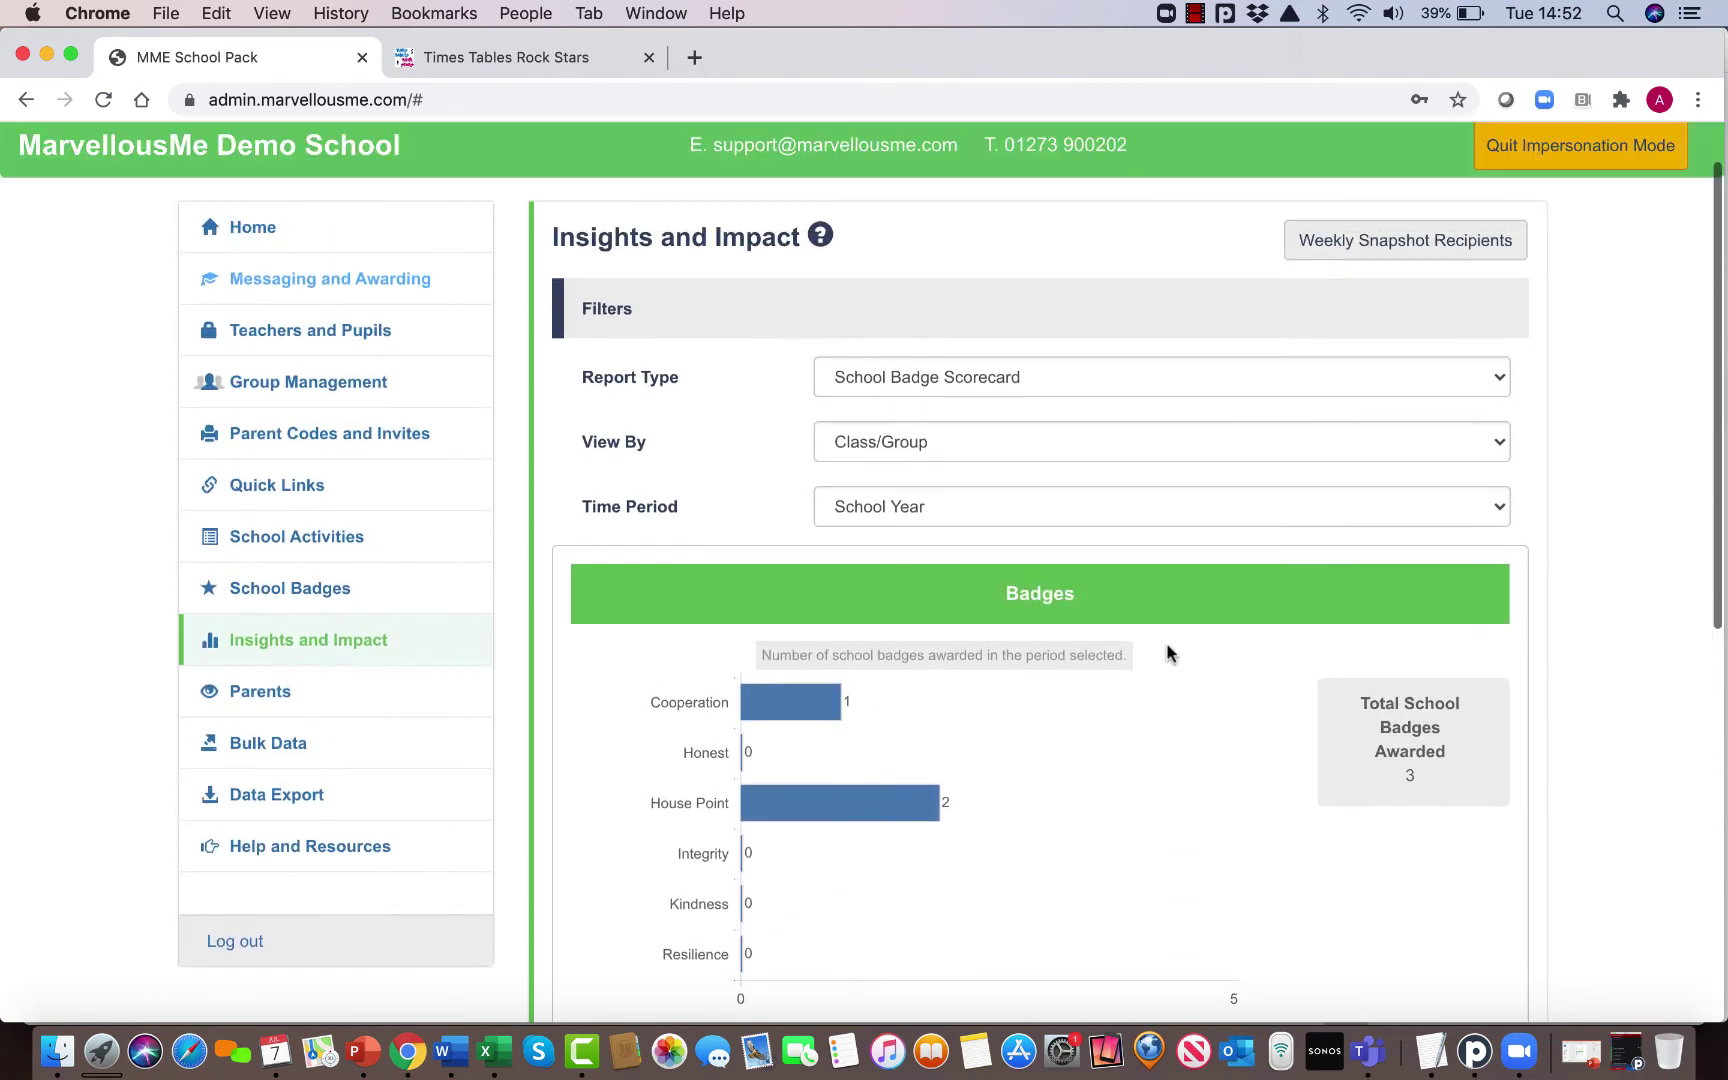
scroll(1169, 653, up, 1)
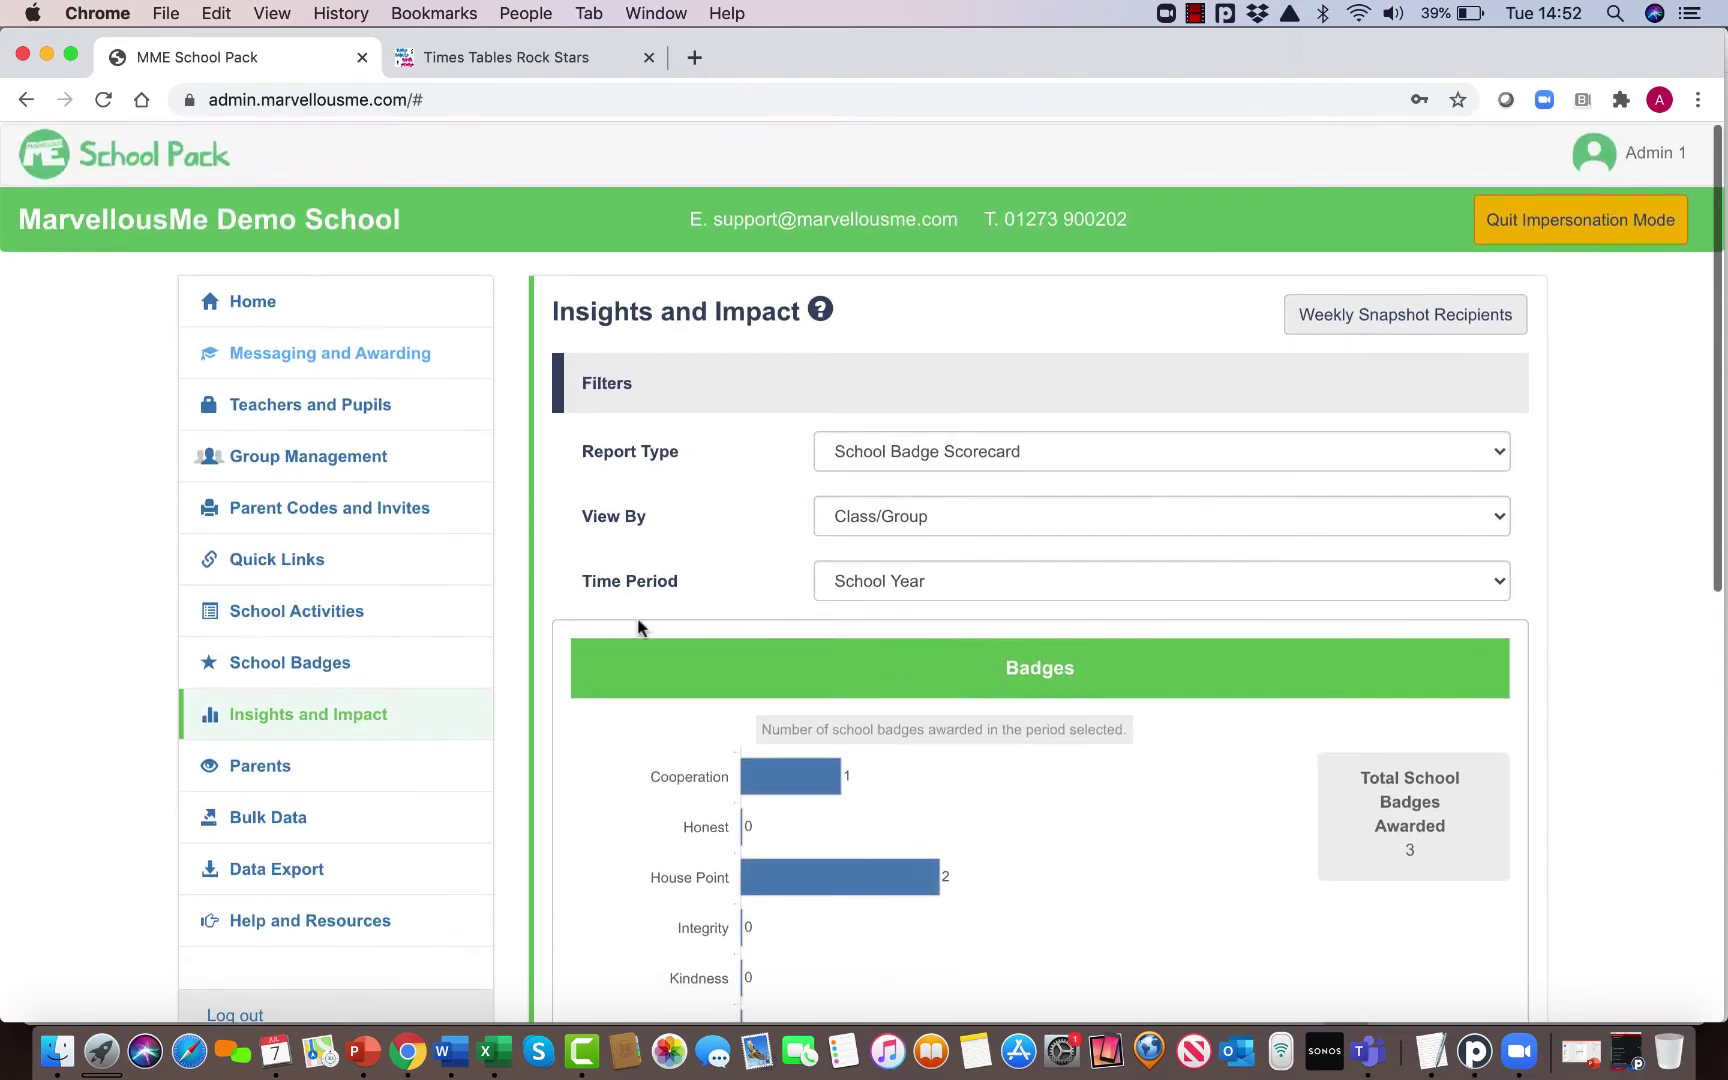
Step: Add a school badge named 'New badge' with the yellow star icon
click(320, 669)
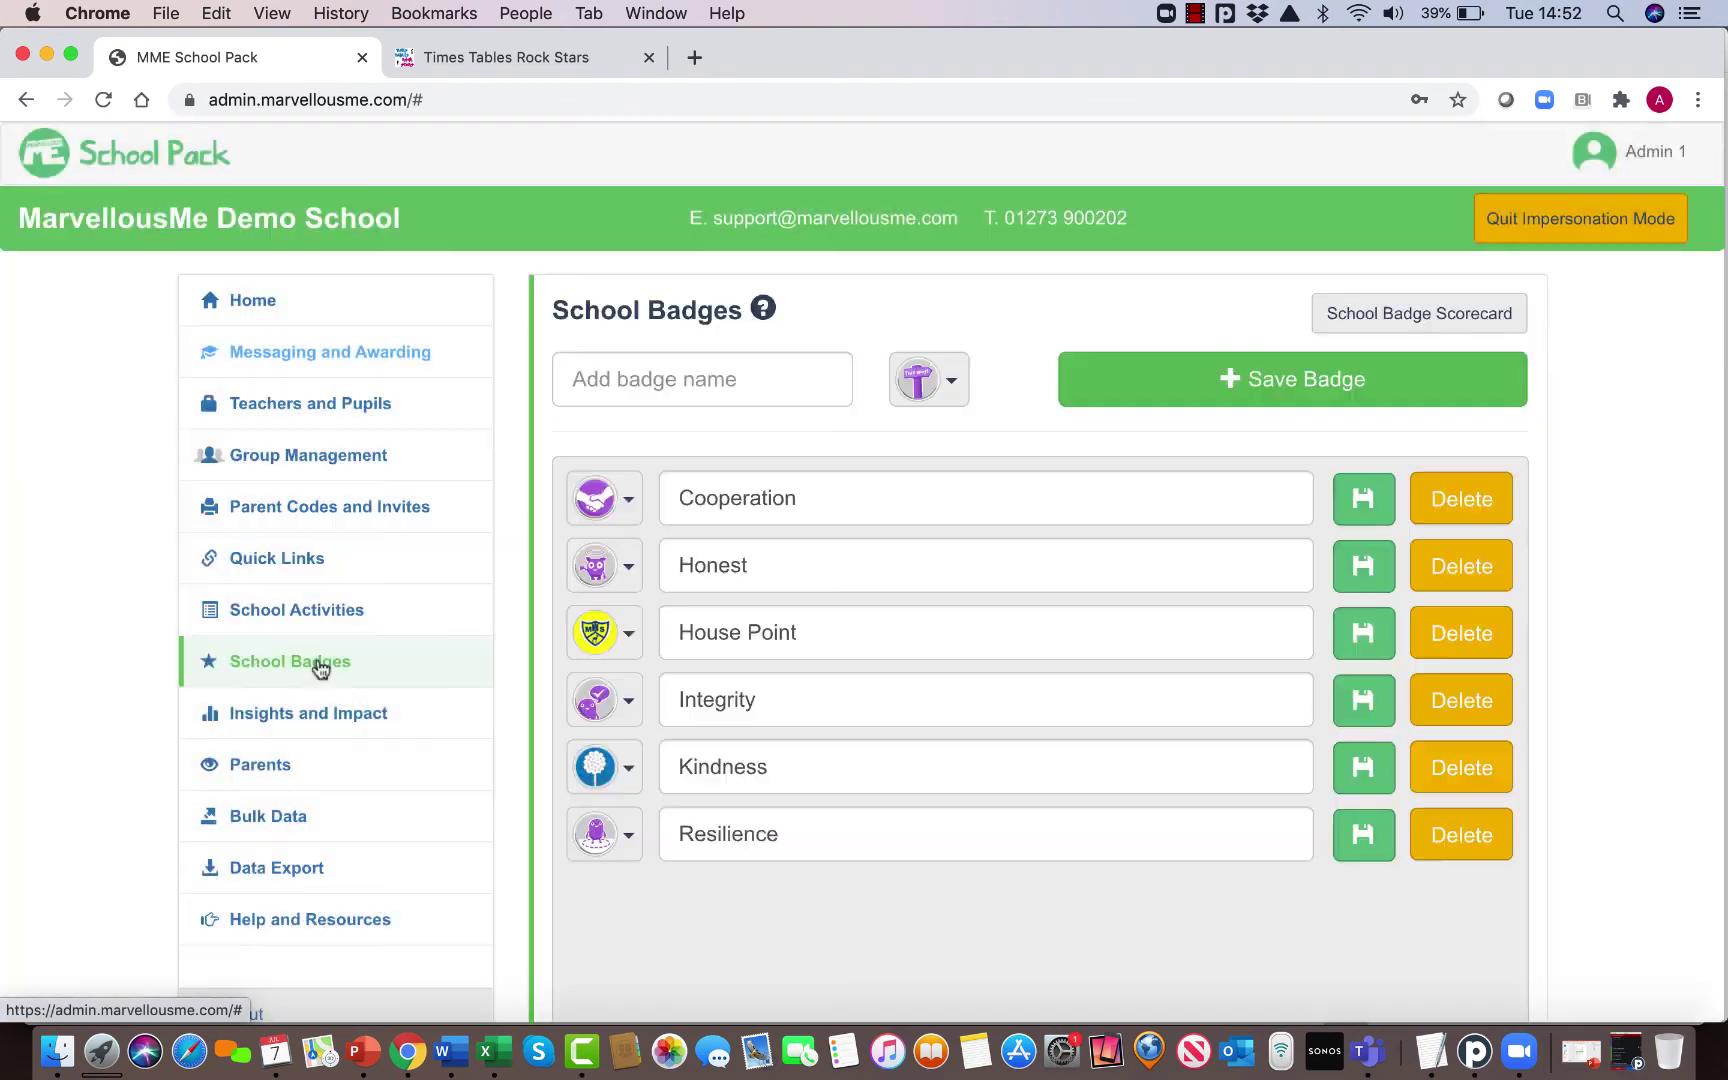
click(746, 390)
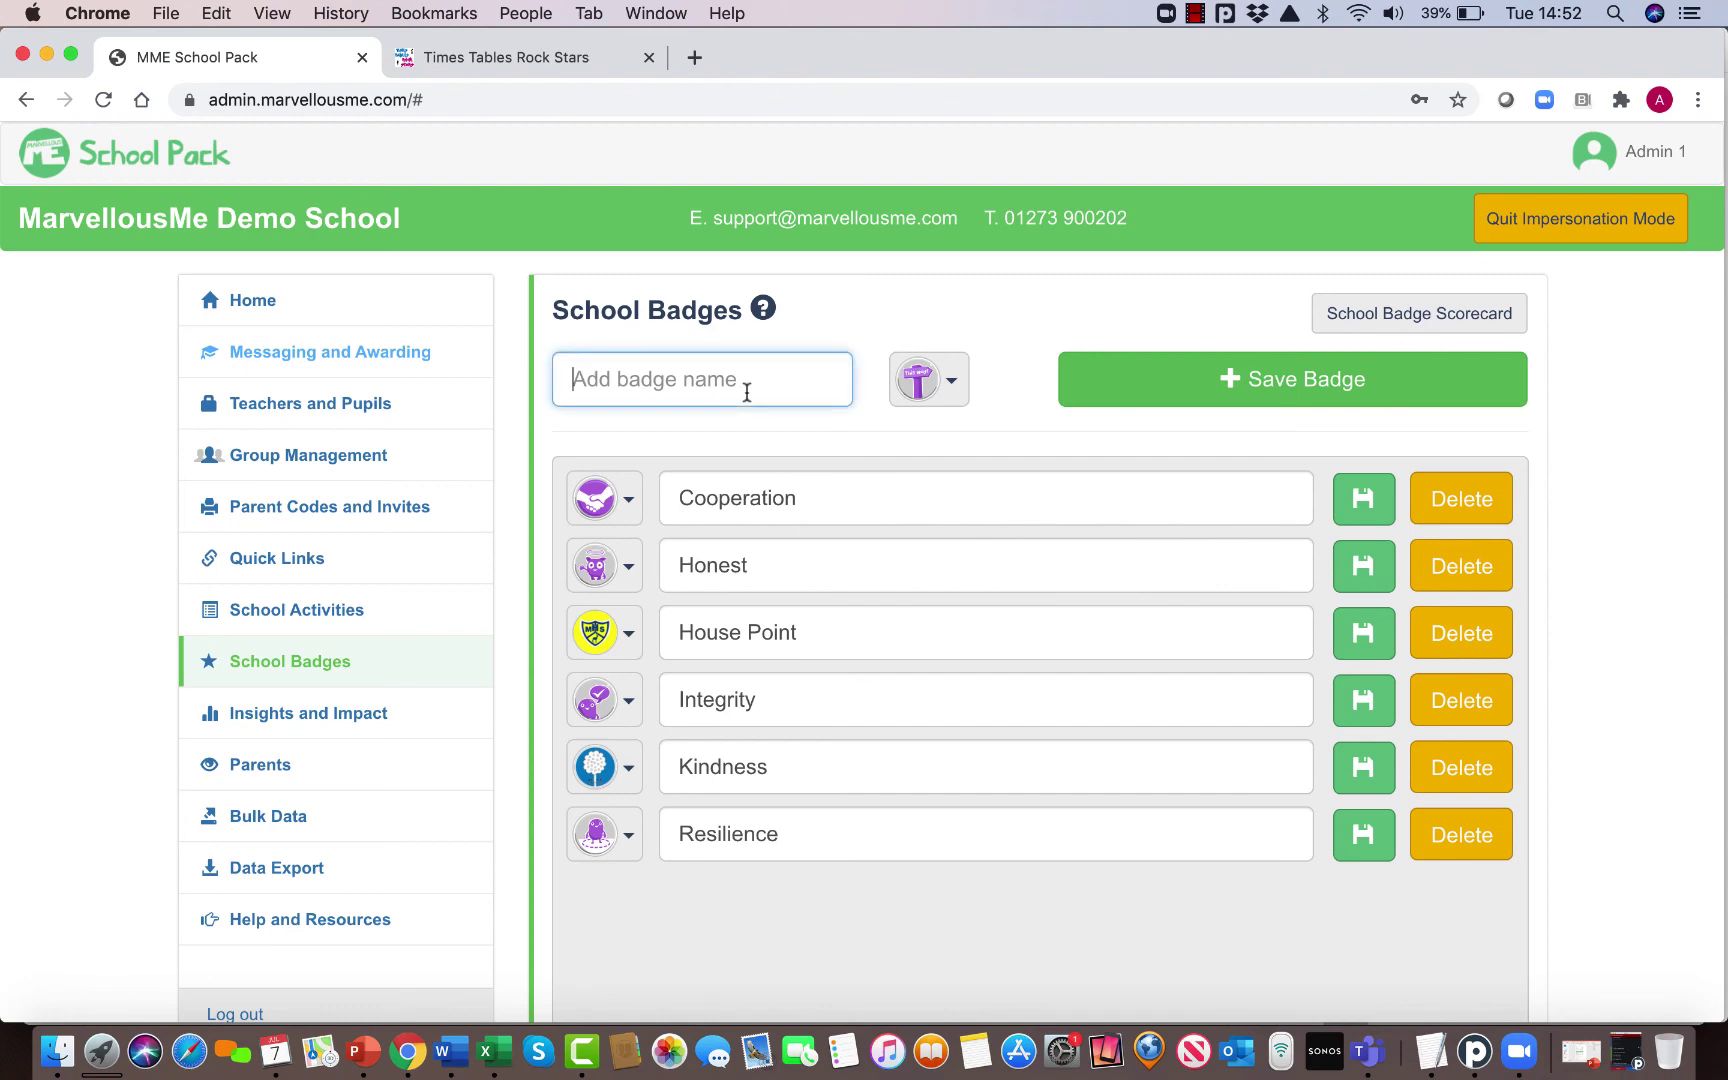
text(New badge)
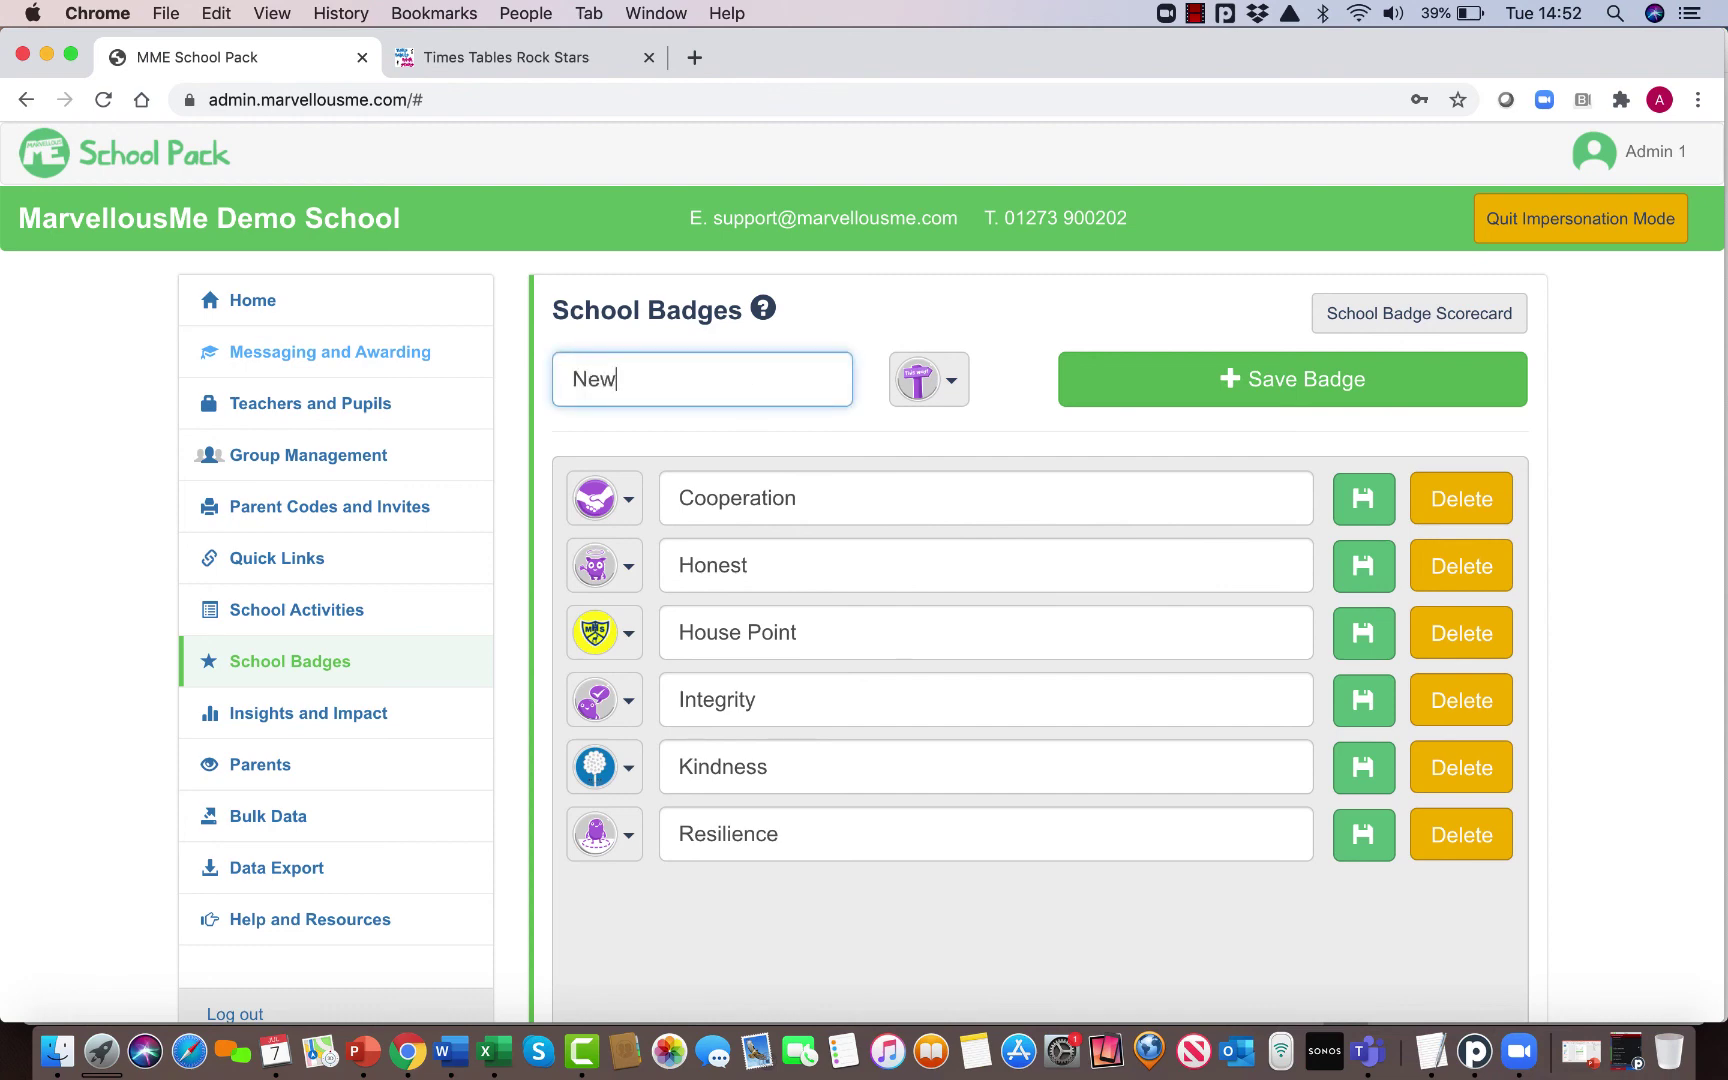
click(929, 379)
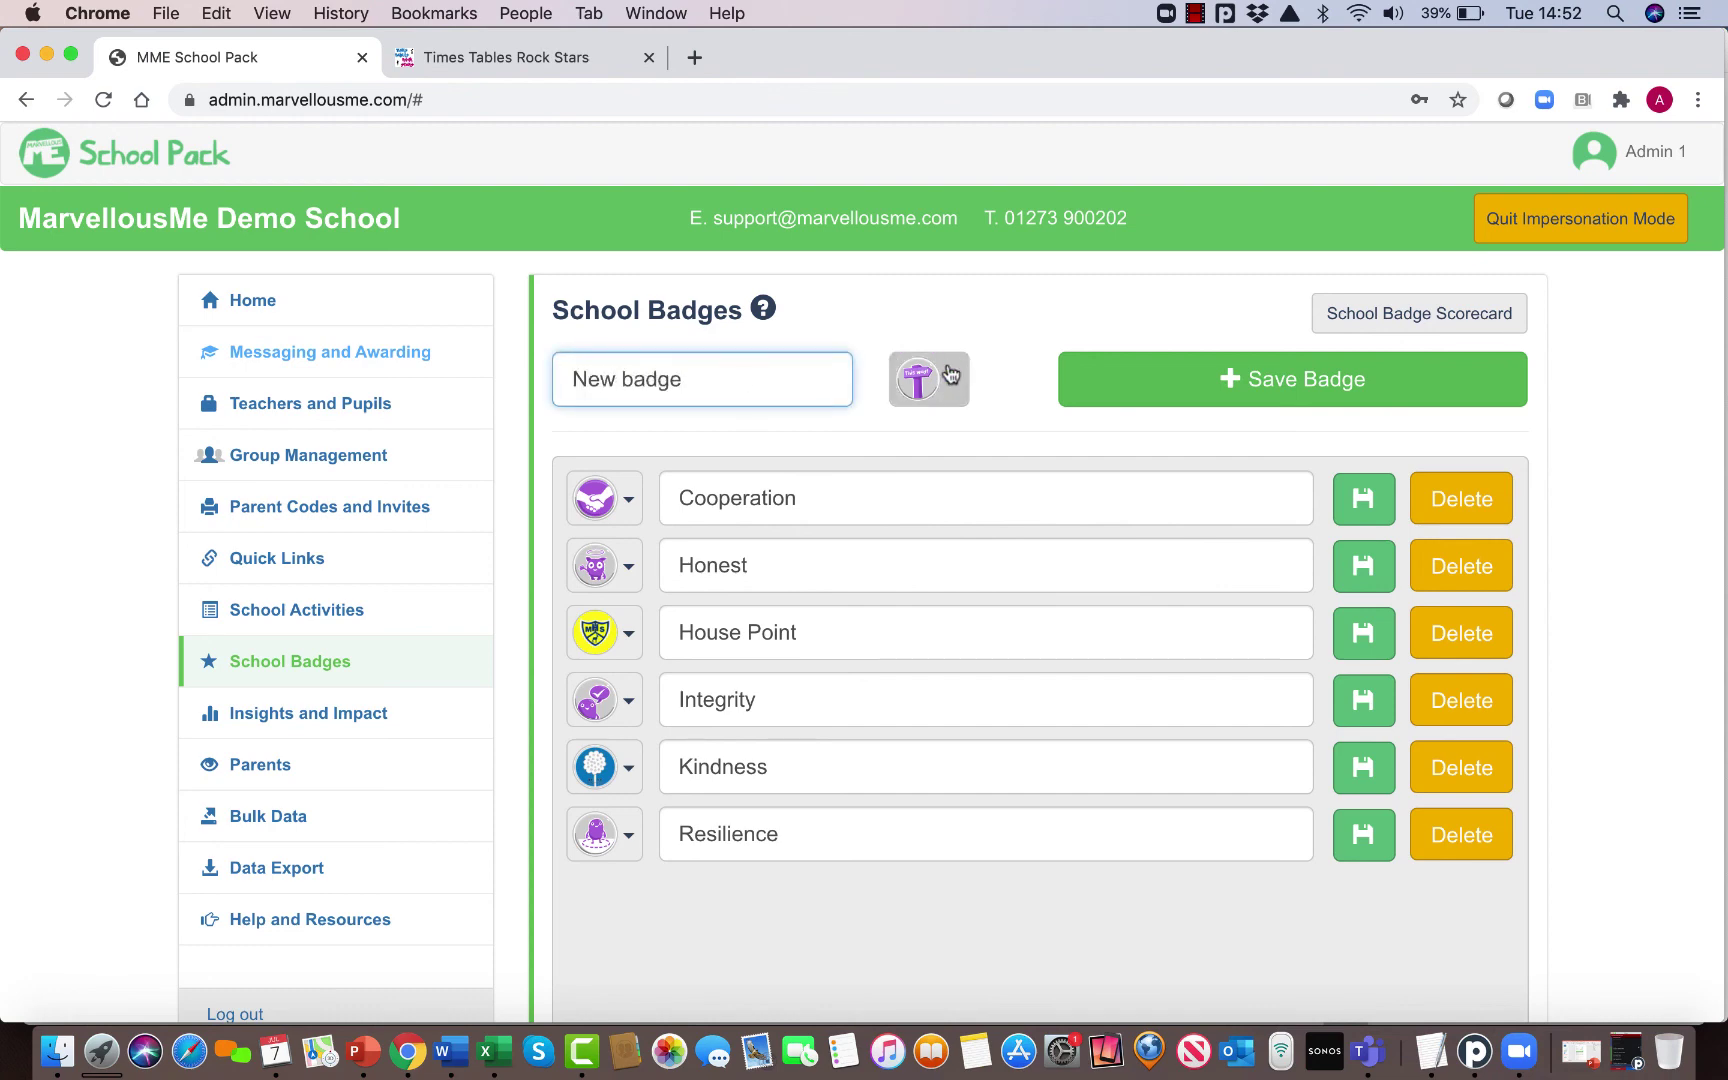
scroll(975, 495, down, 5)
scroll(975, 495, down, 10)
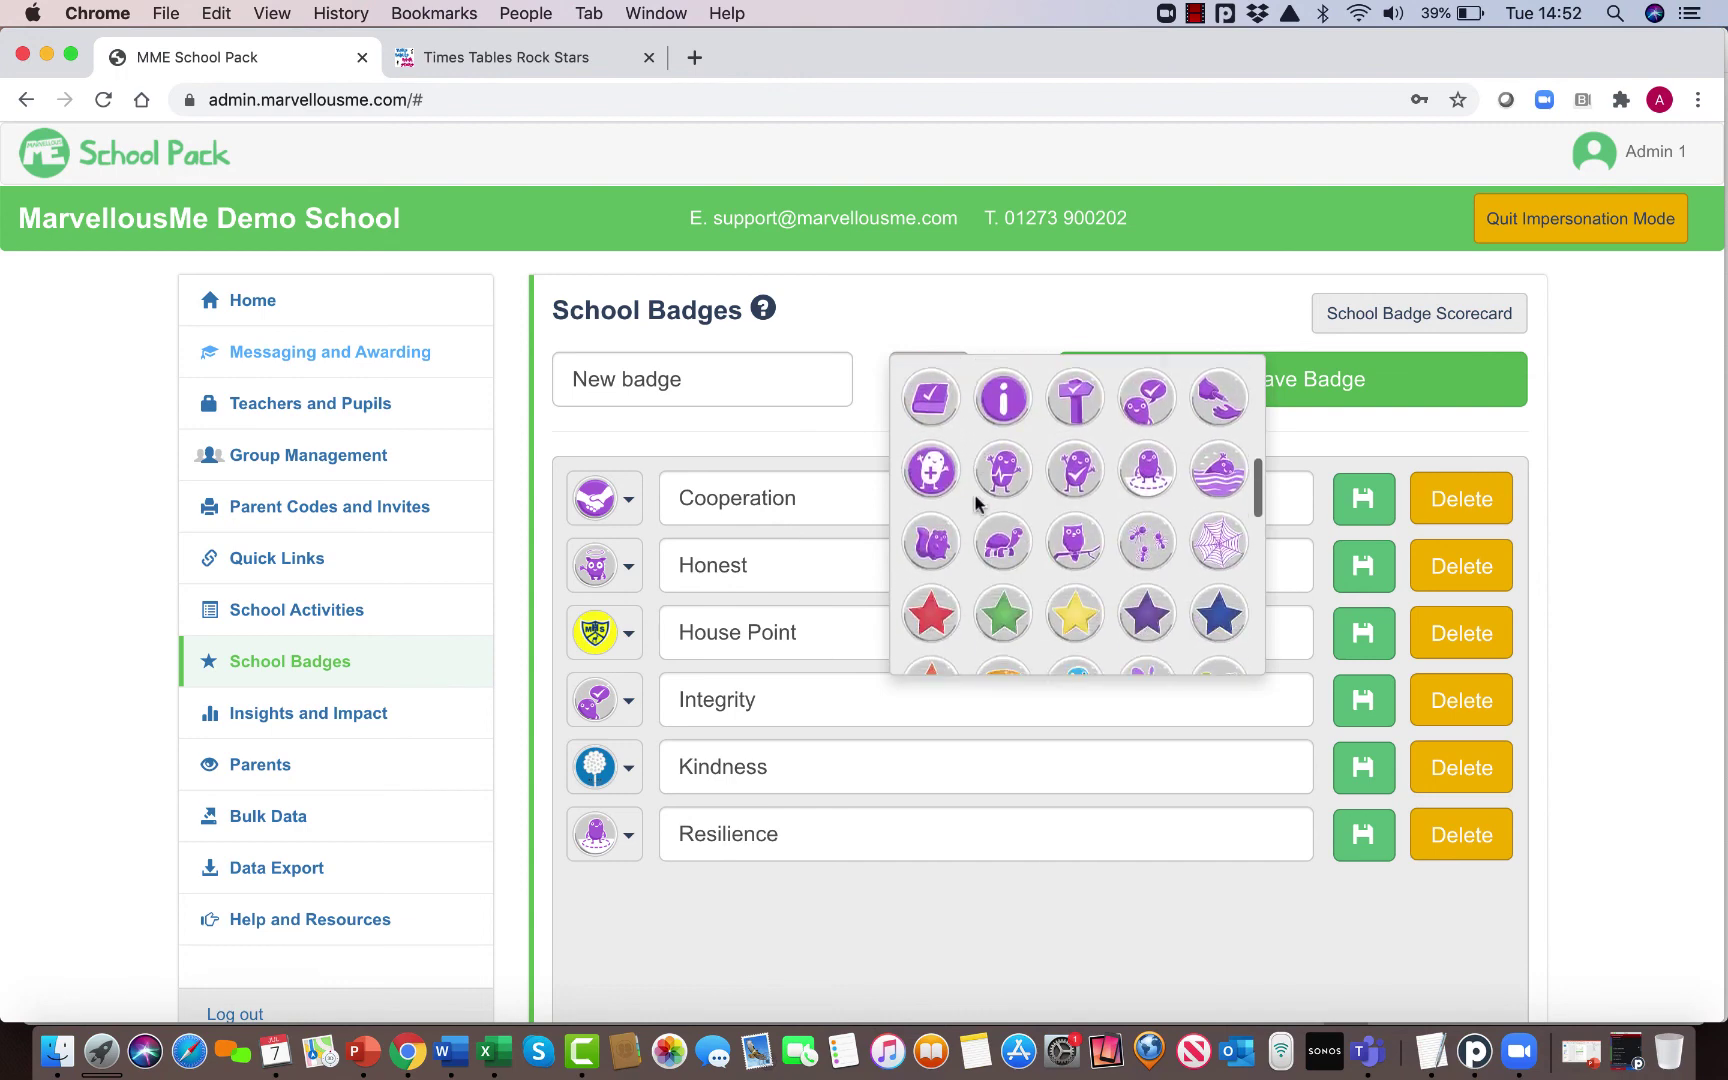
scroll(975, 500, up, 8)
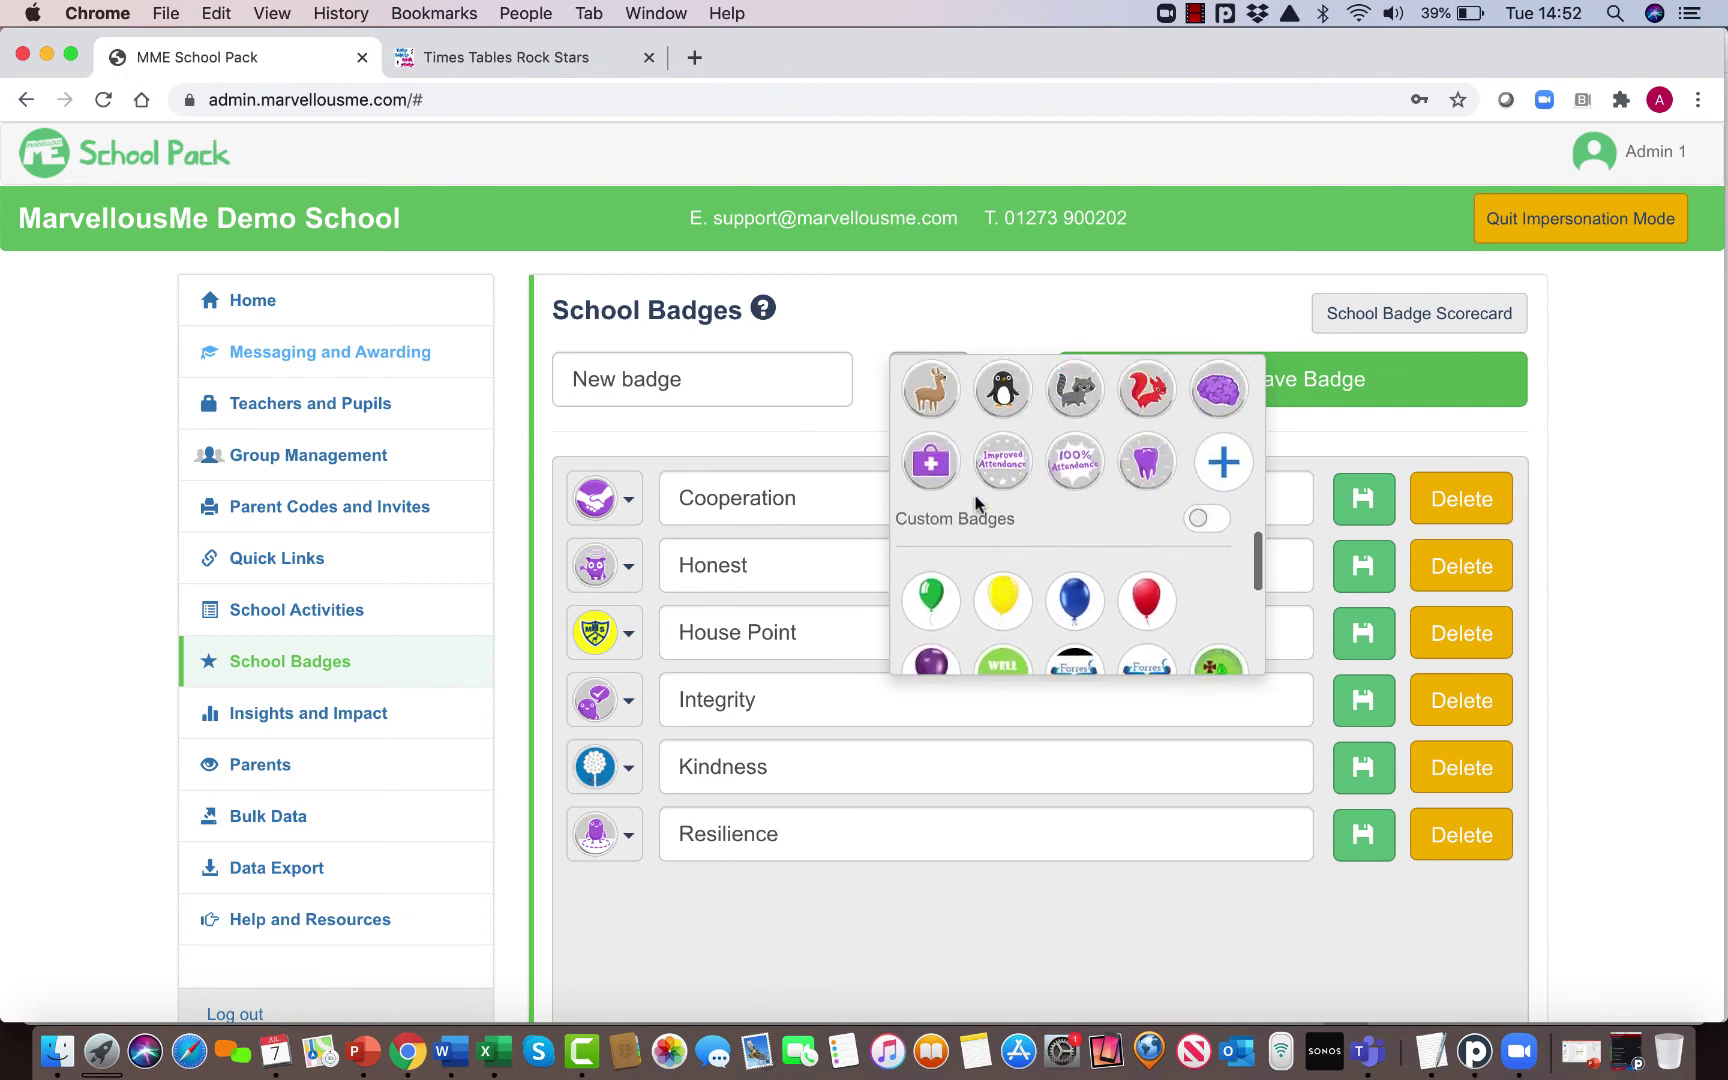
click(1067, 601)
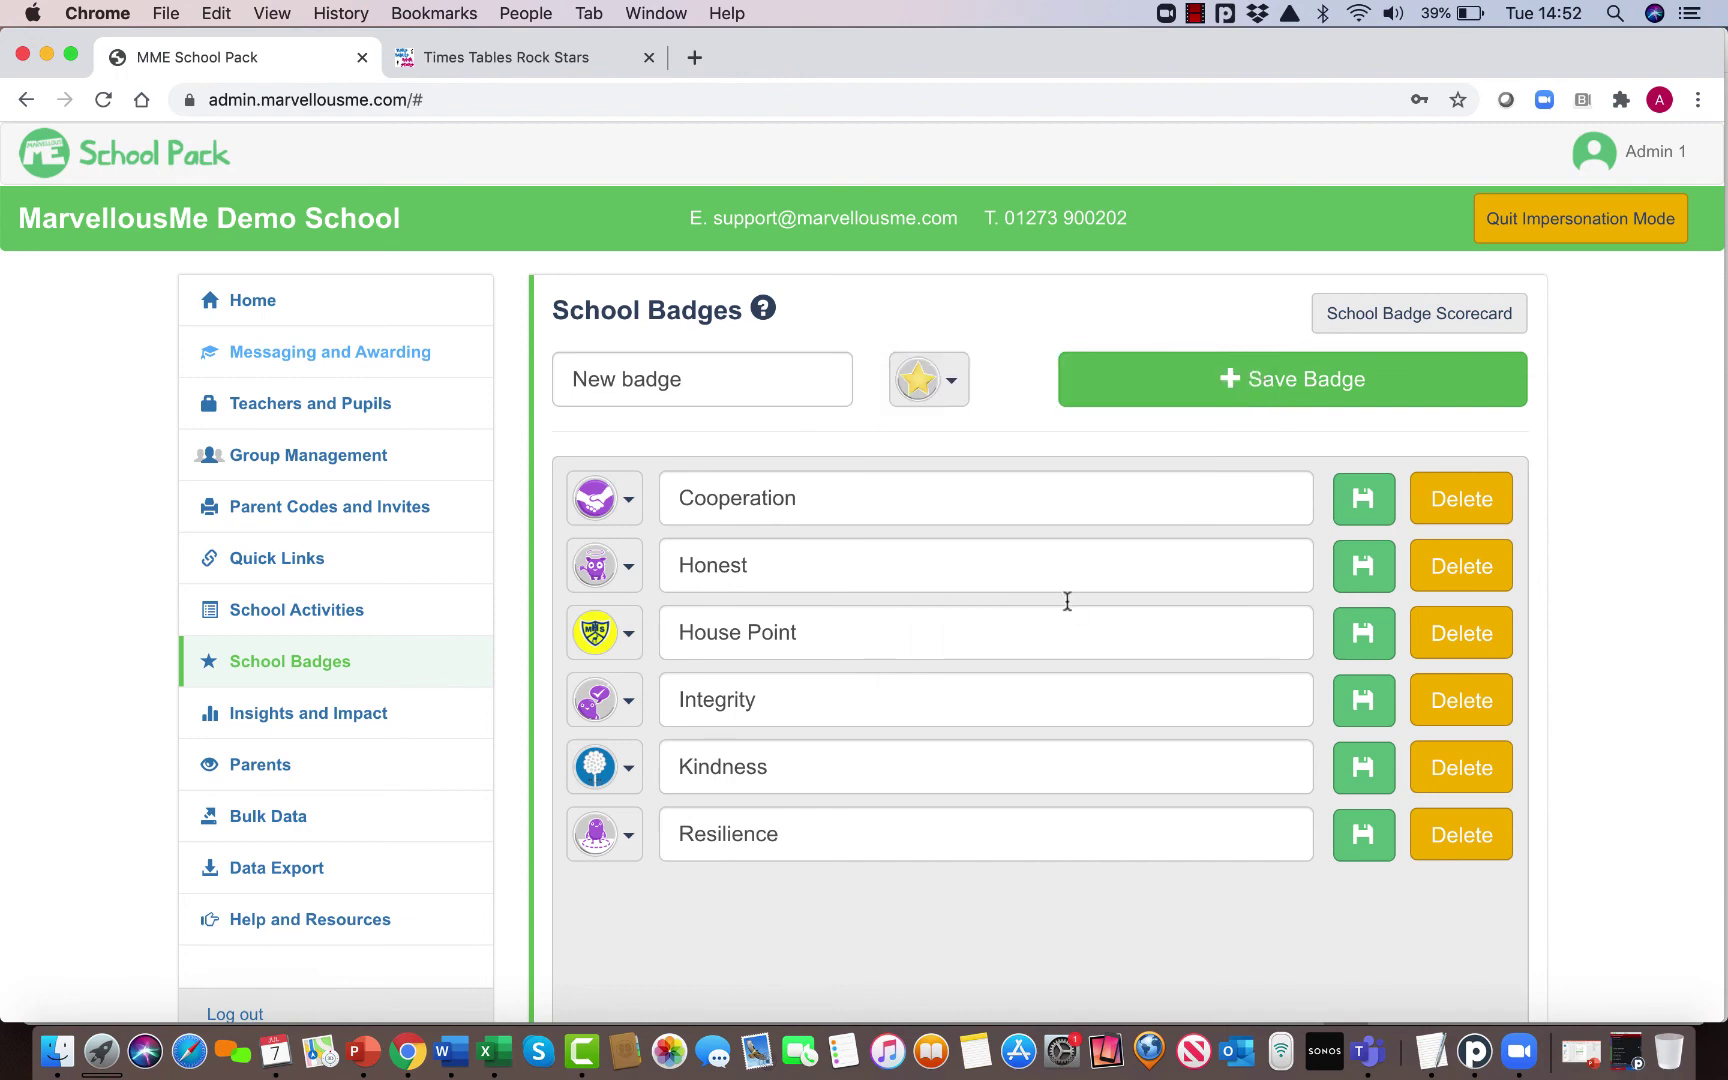
click(1146, 393)
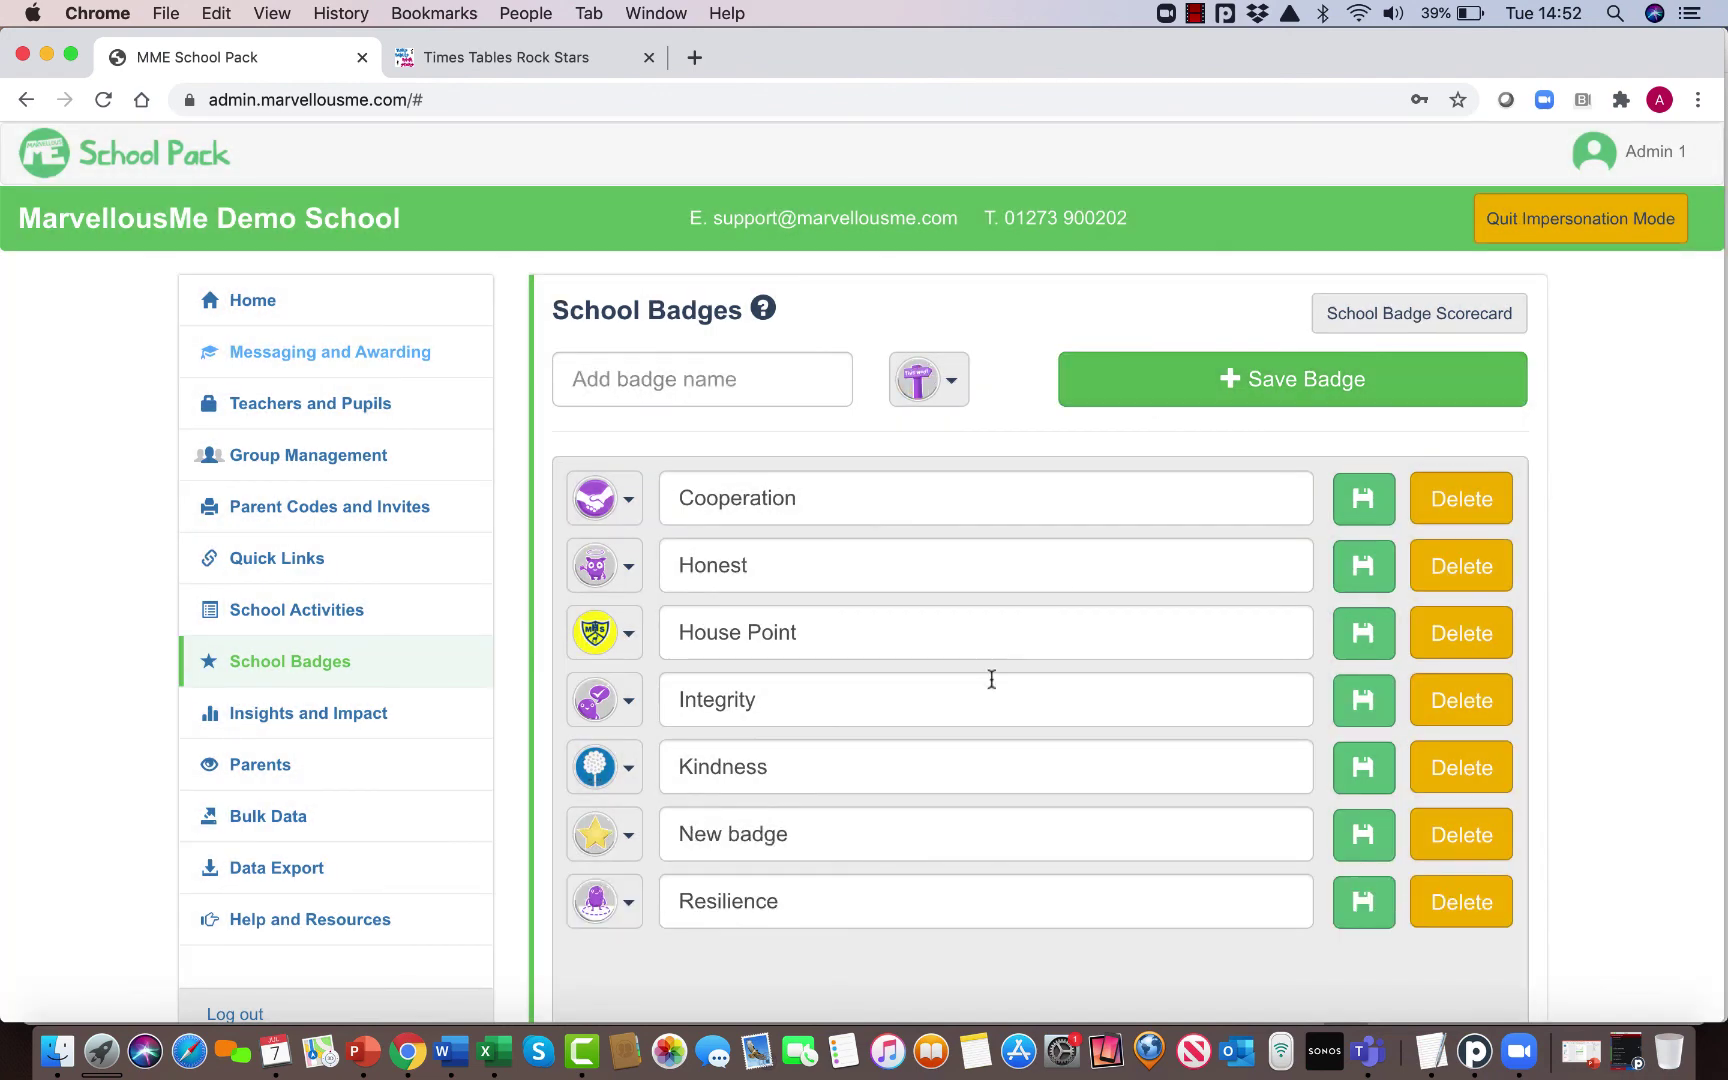
Step: Filter Parent Codes and Invites to 'Parents still to join', keeping Classes/Groups on All Groups
click(389, 507)
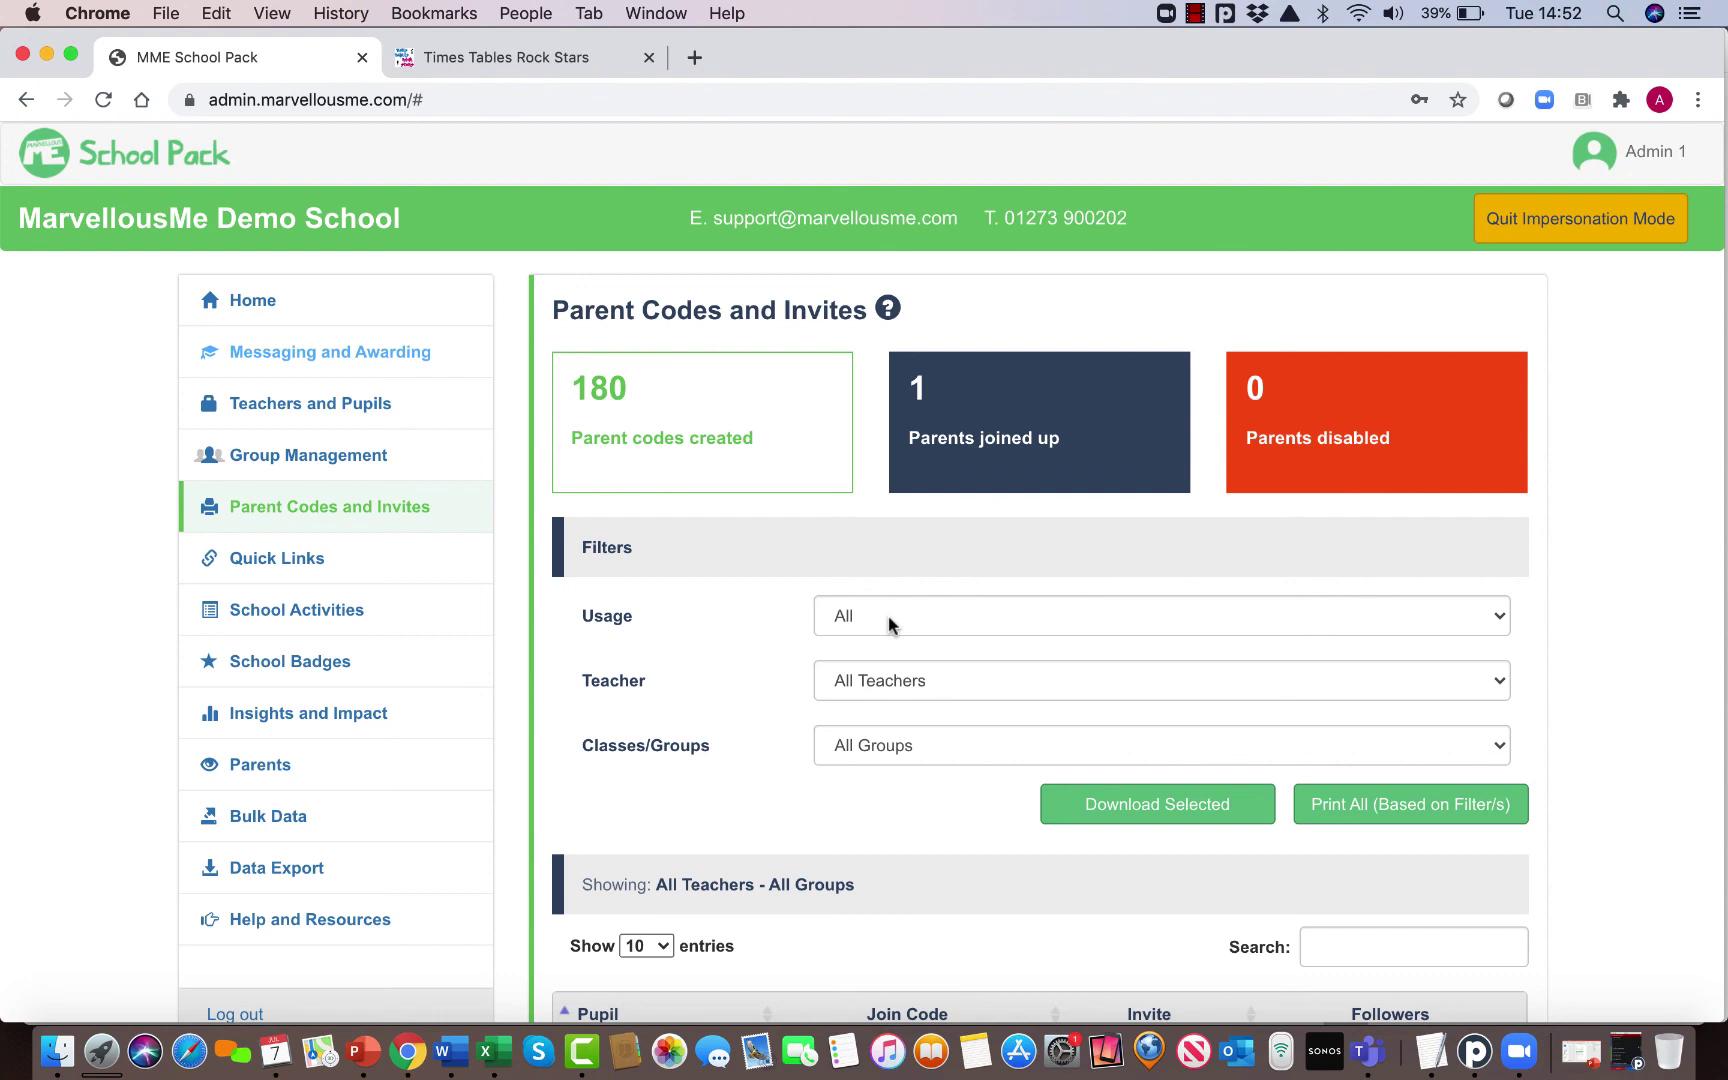
click(896, 619)
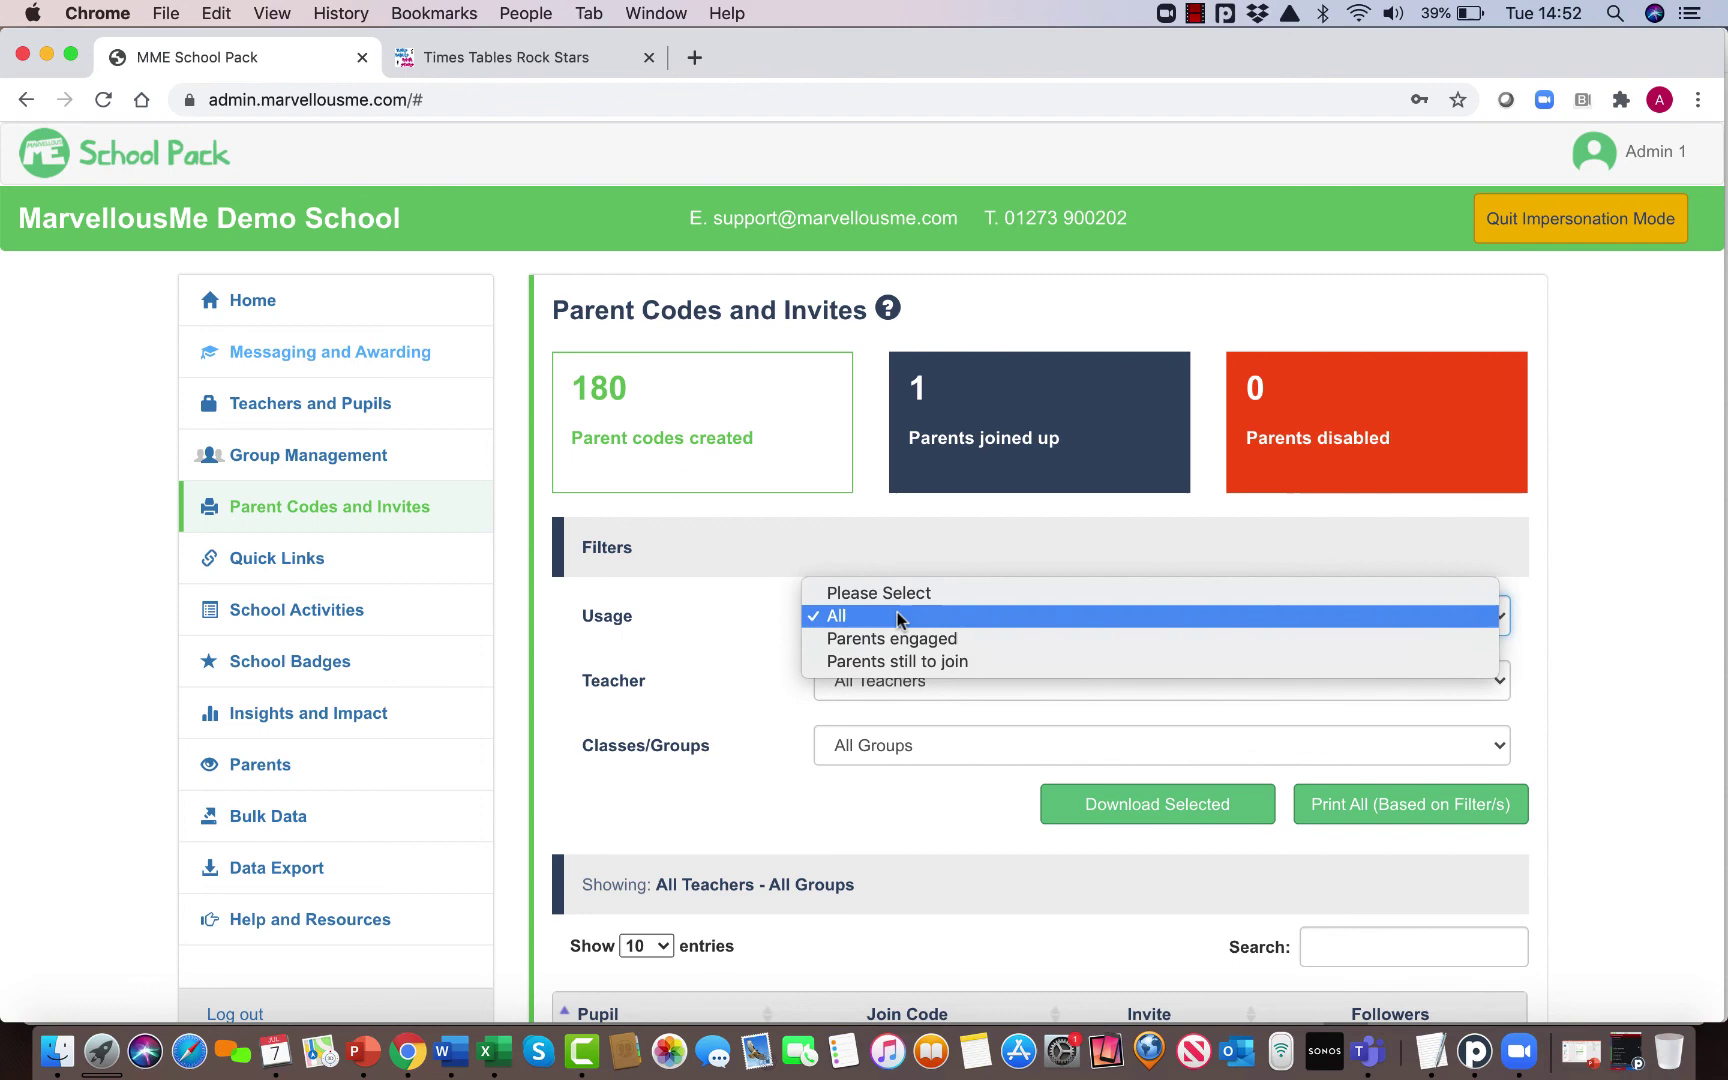
click(912, 660)
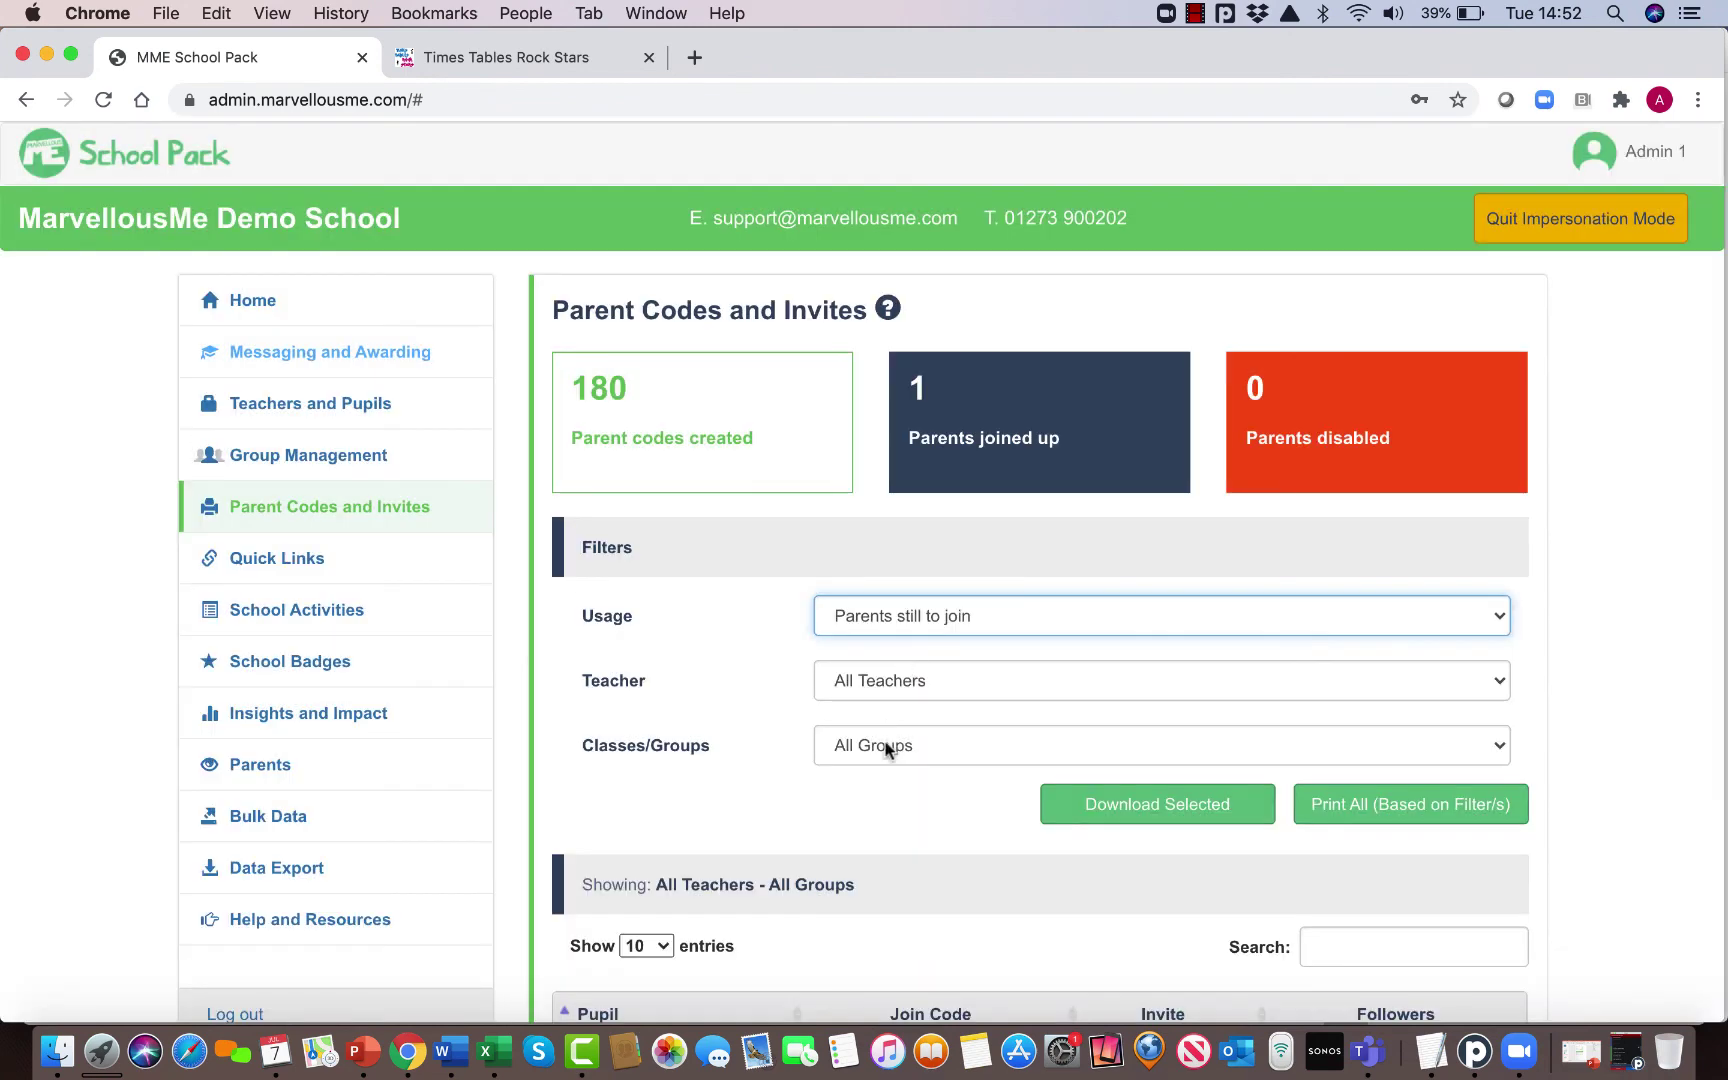
click(890, 745)
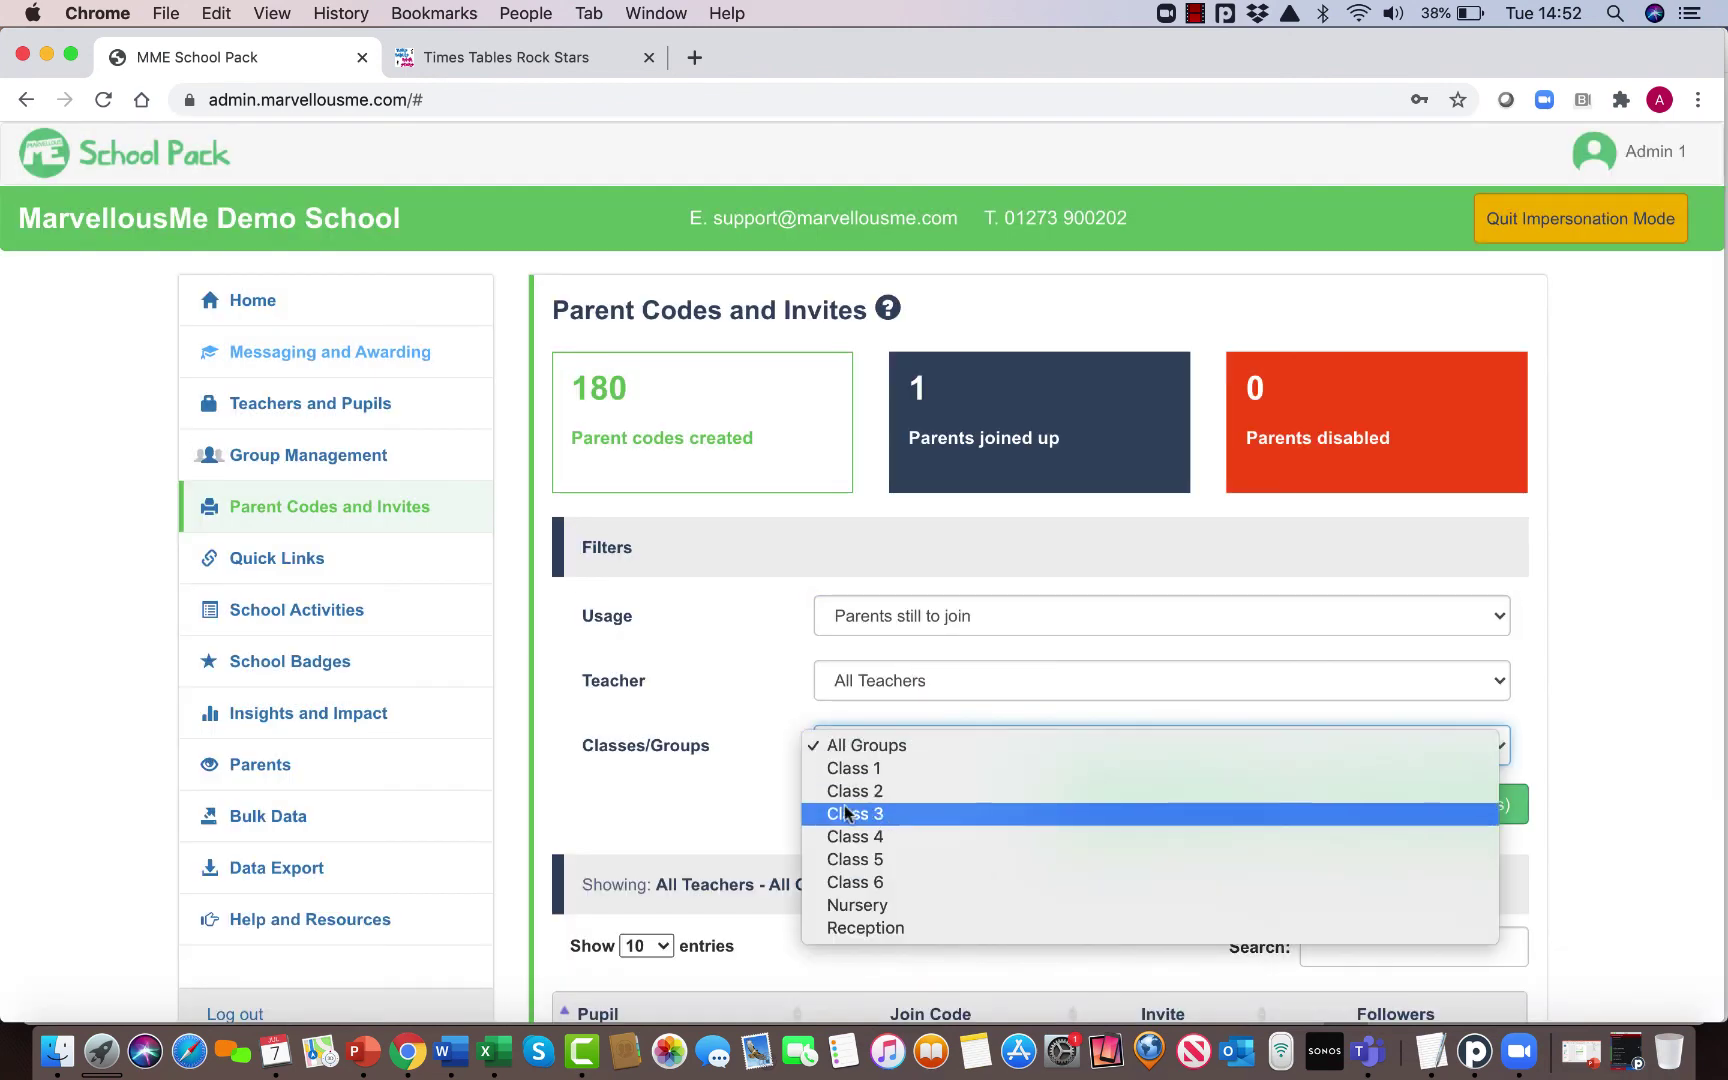
click(758, 795)
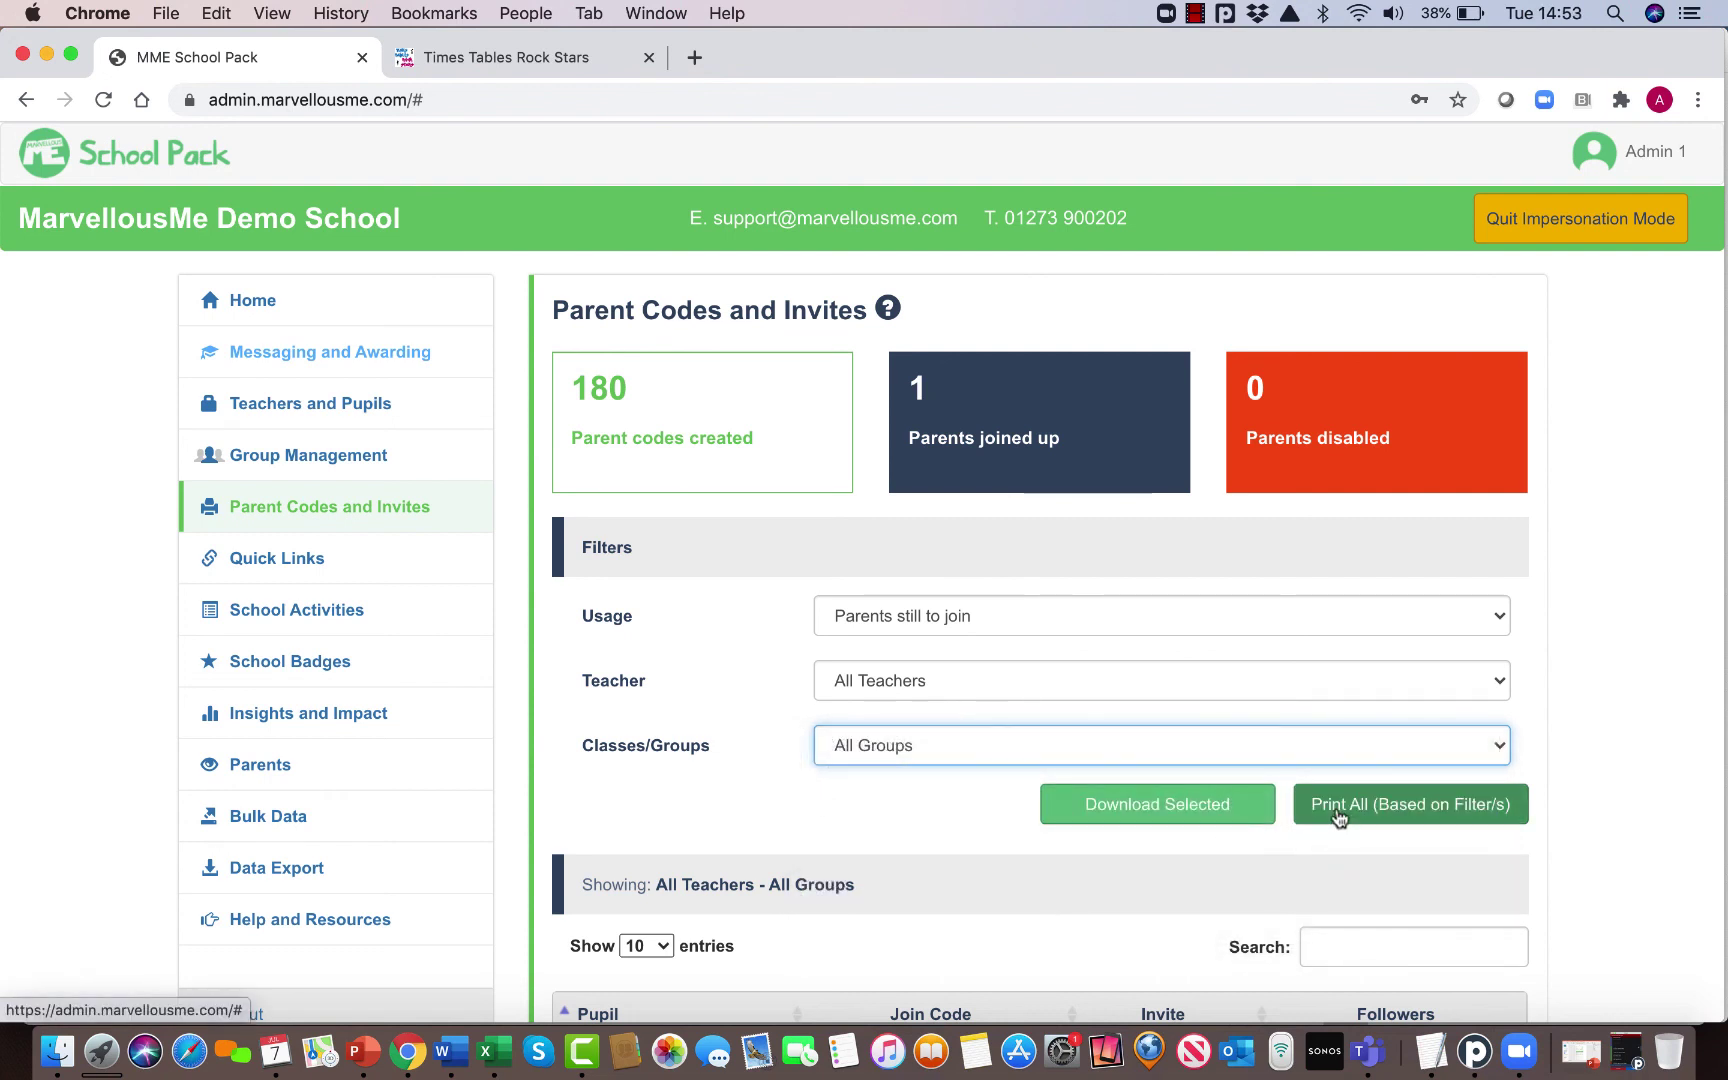